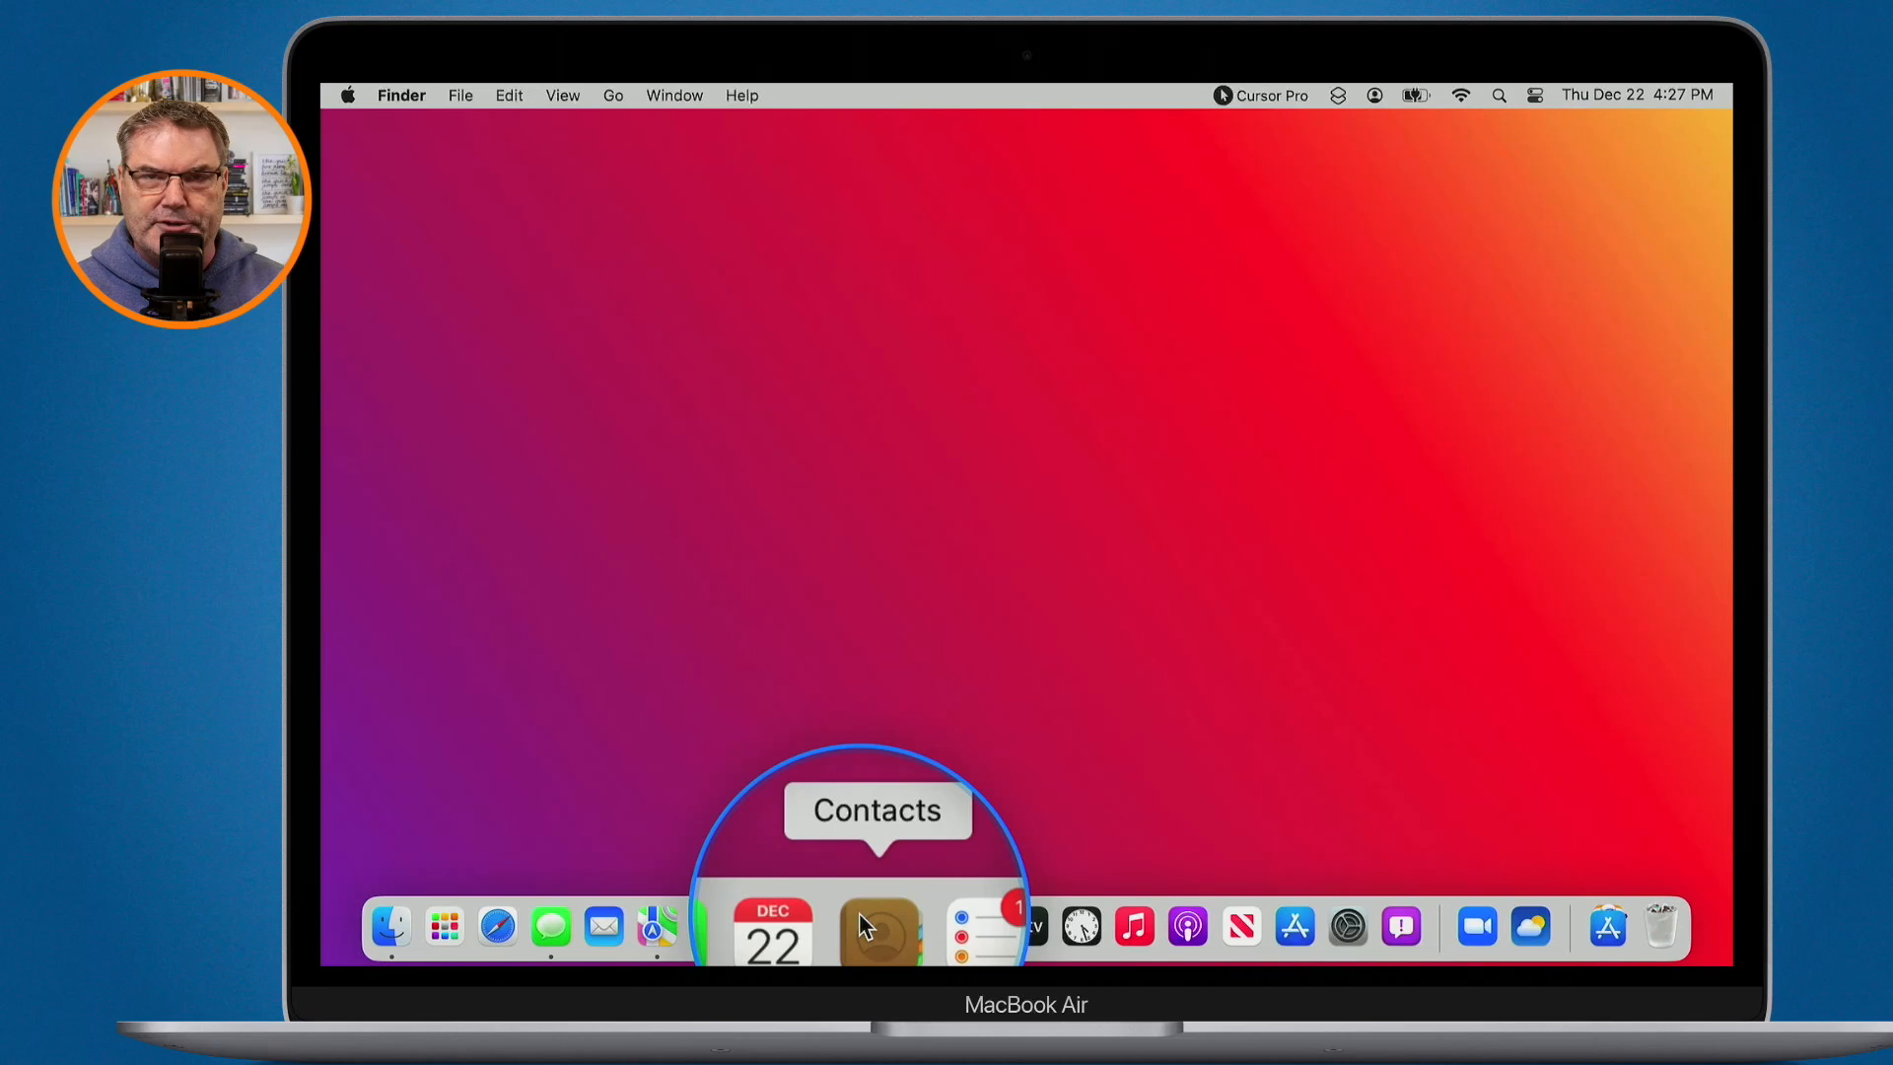
- Launch the Contacts app from the Dock
click(860, 922)
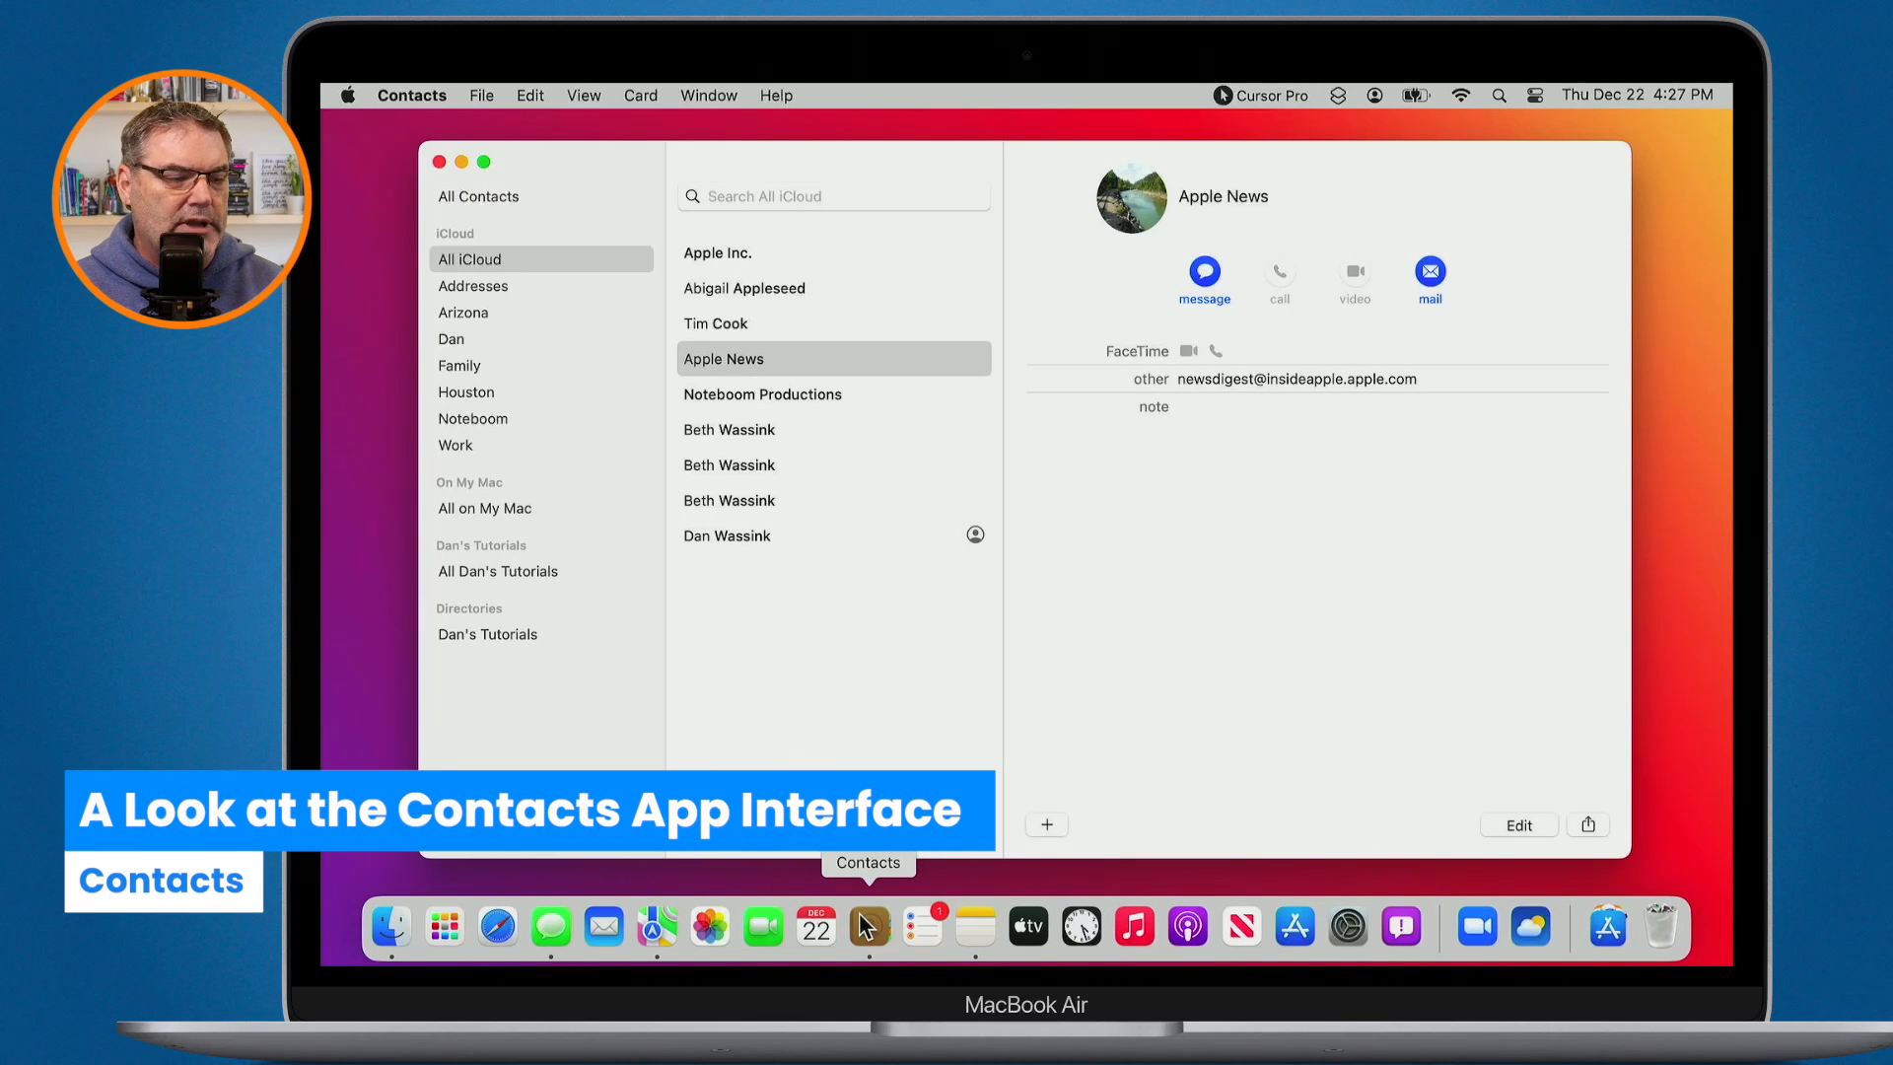
- Select the Family group and view its first member's card with email, home address and note
click(464, 365)
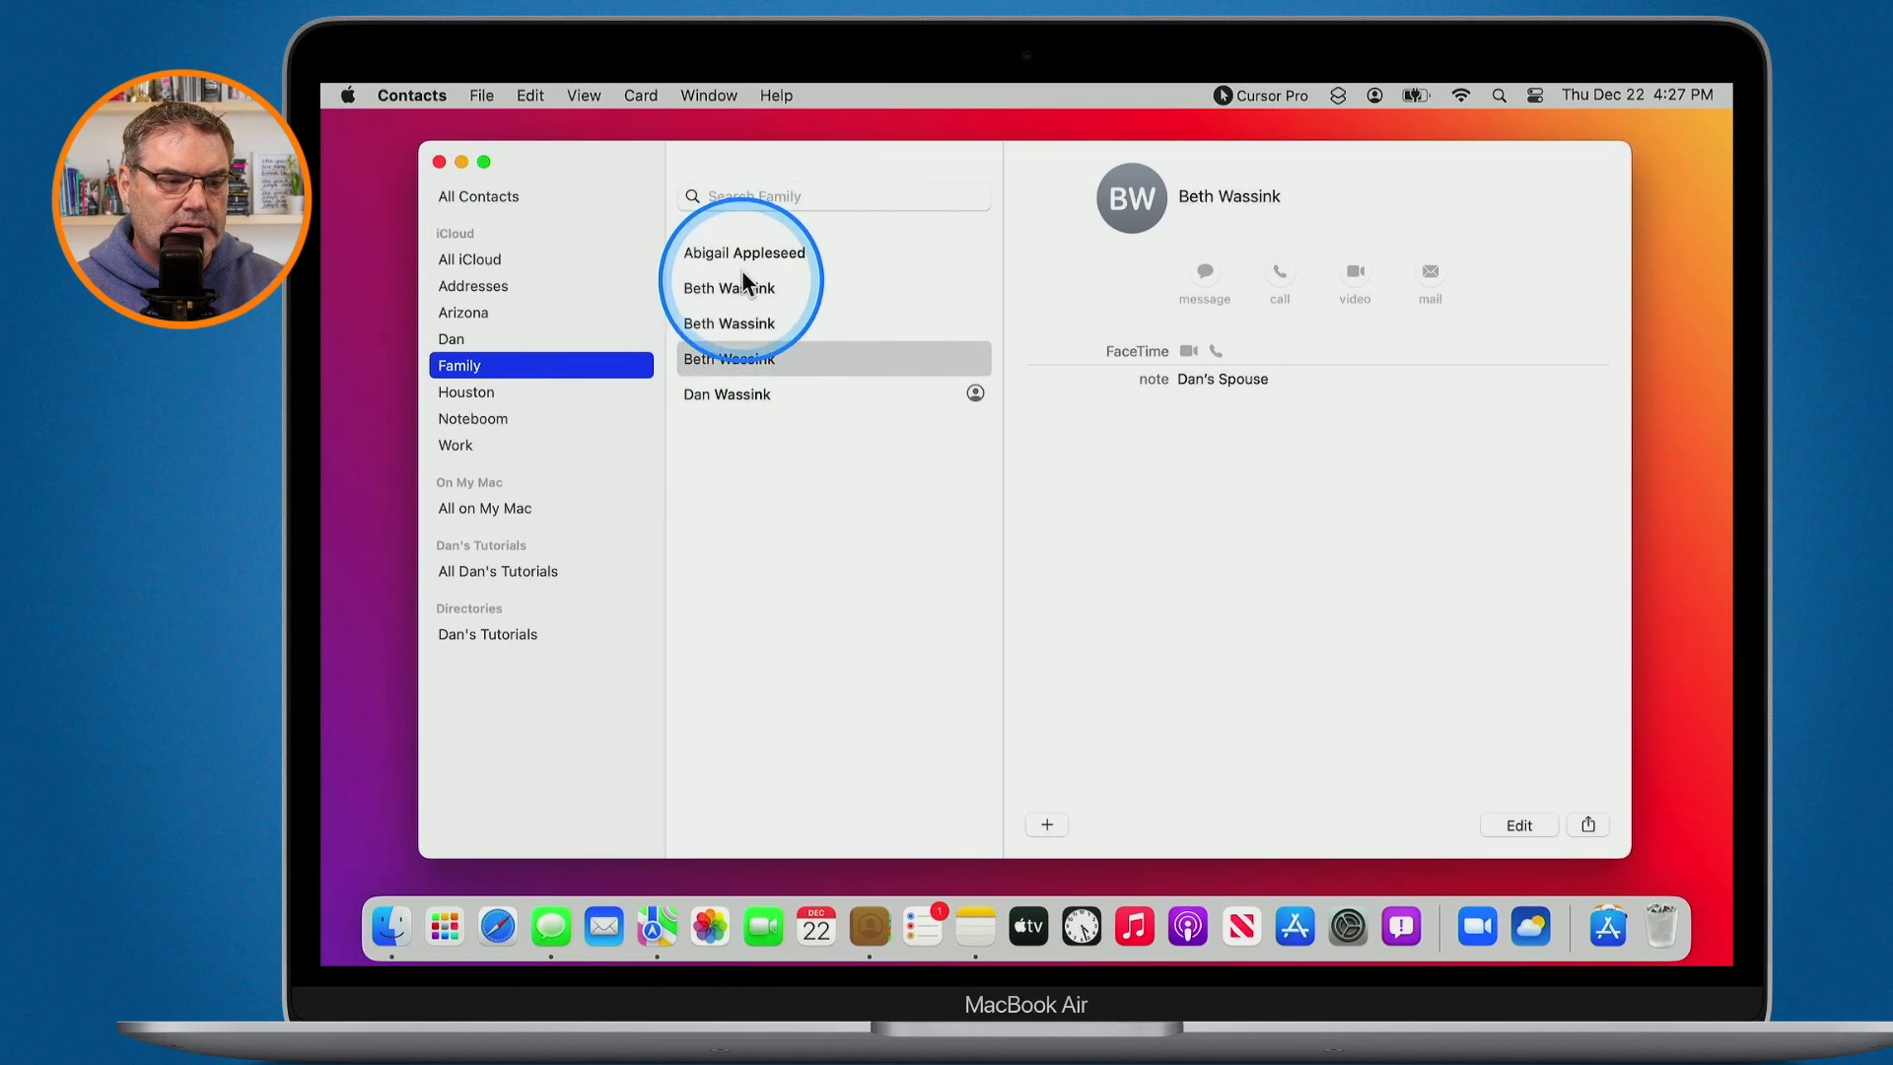
click(736, 251)
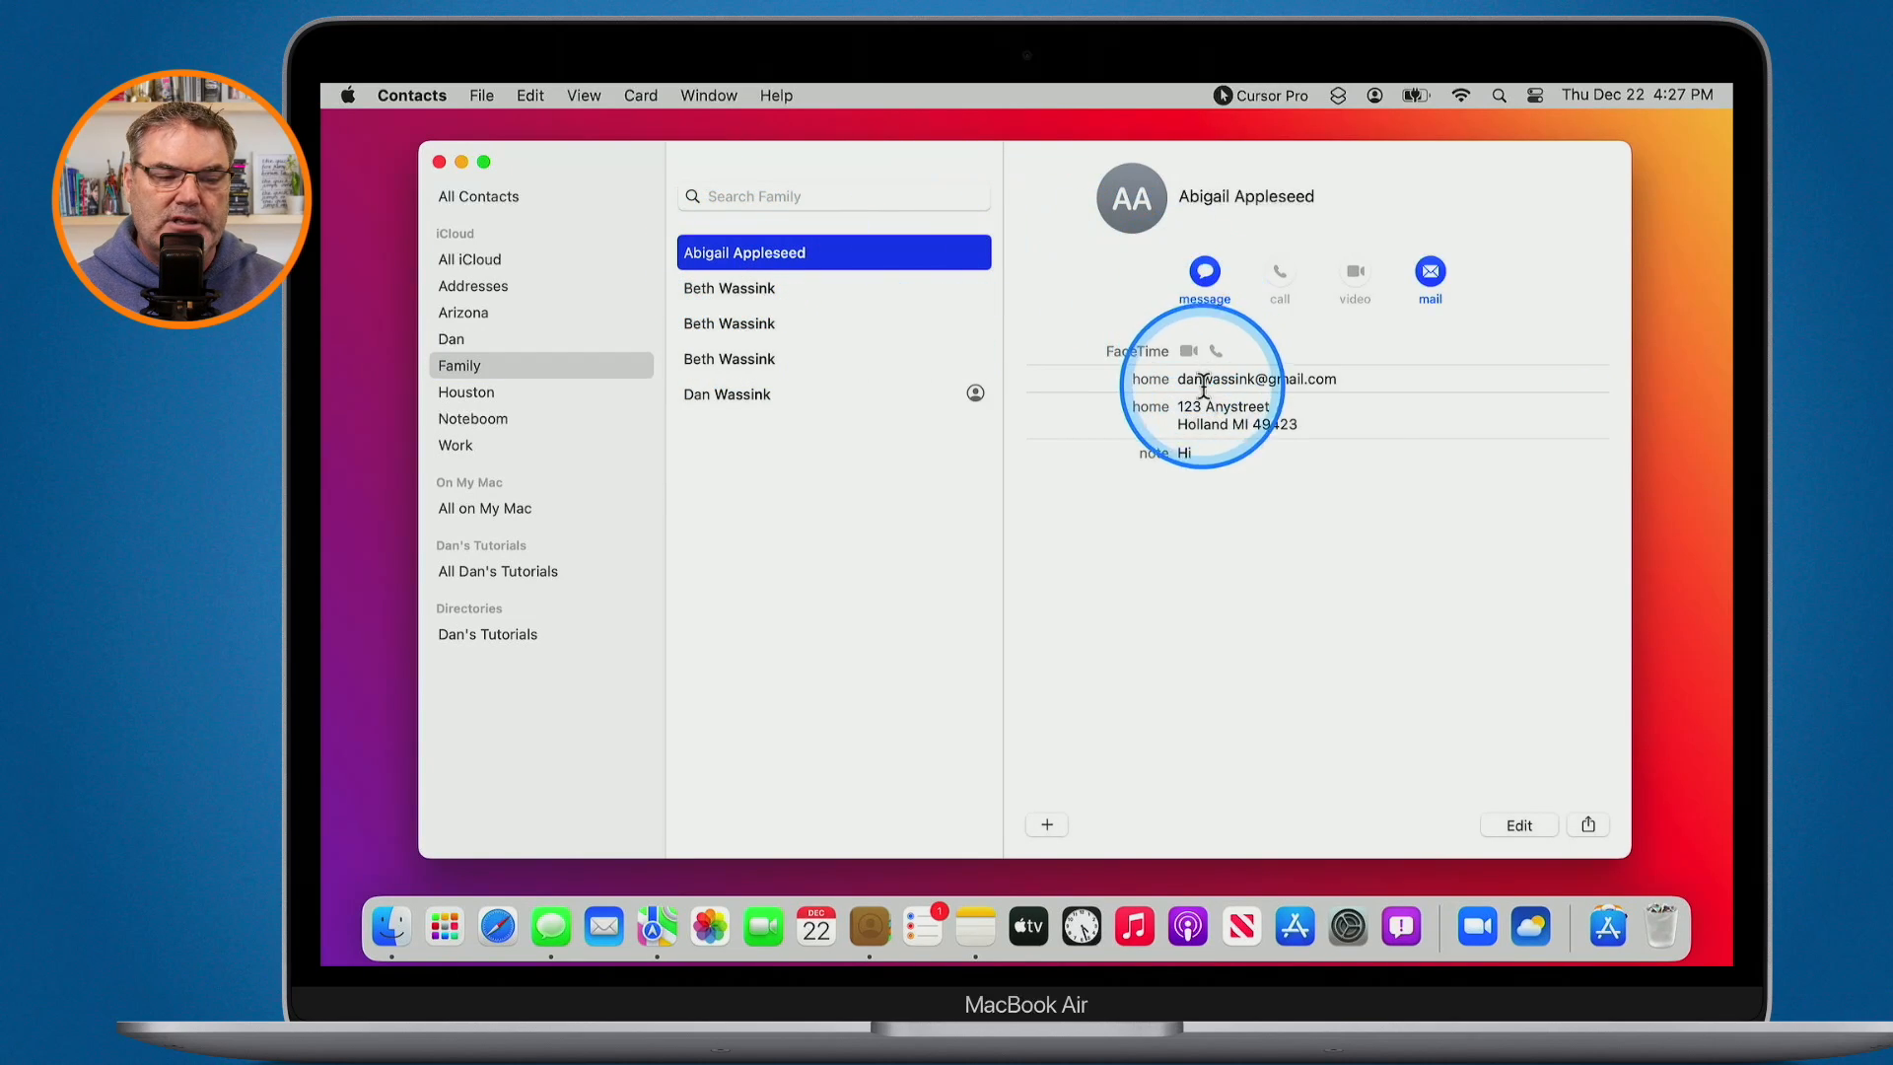
key(ctrl)
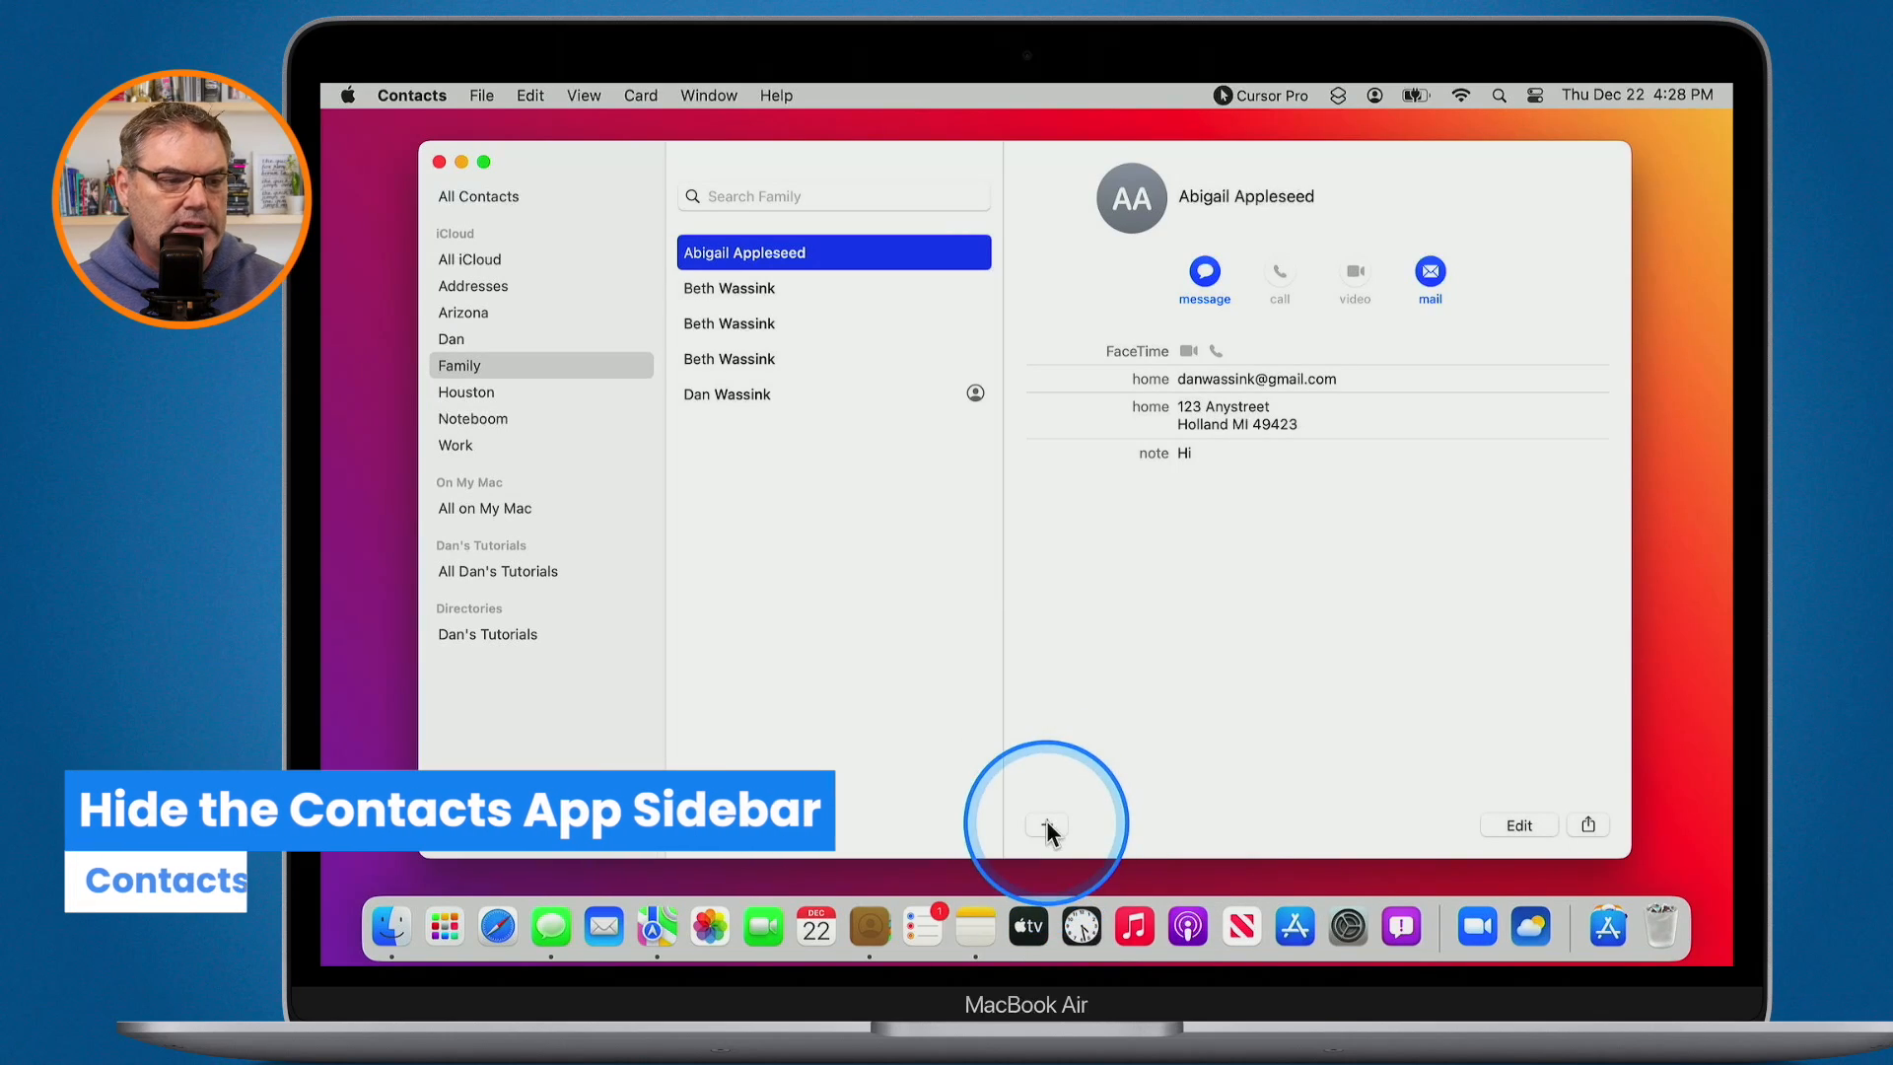
click(586, 96)
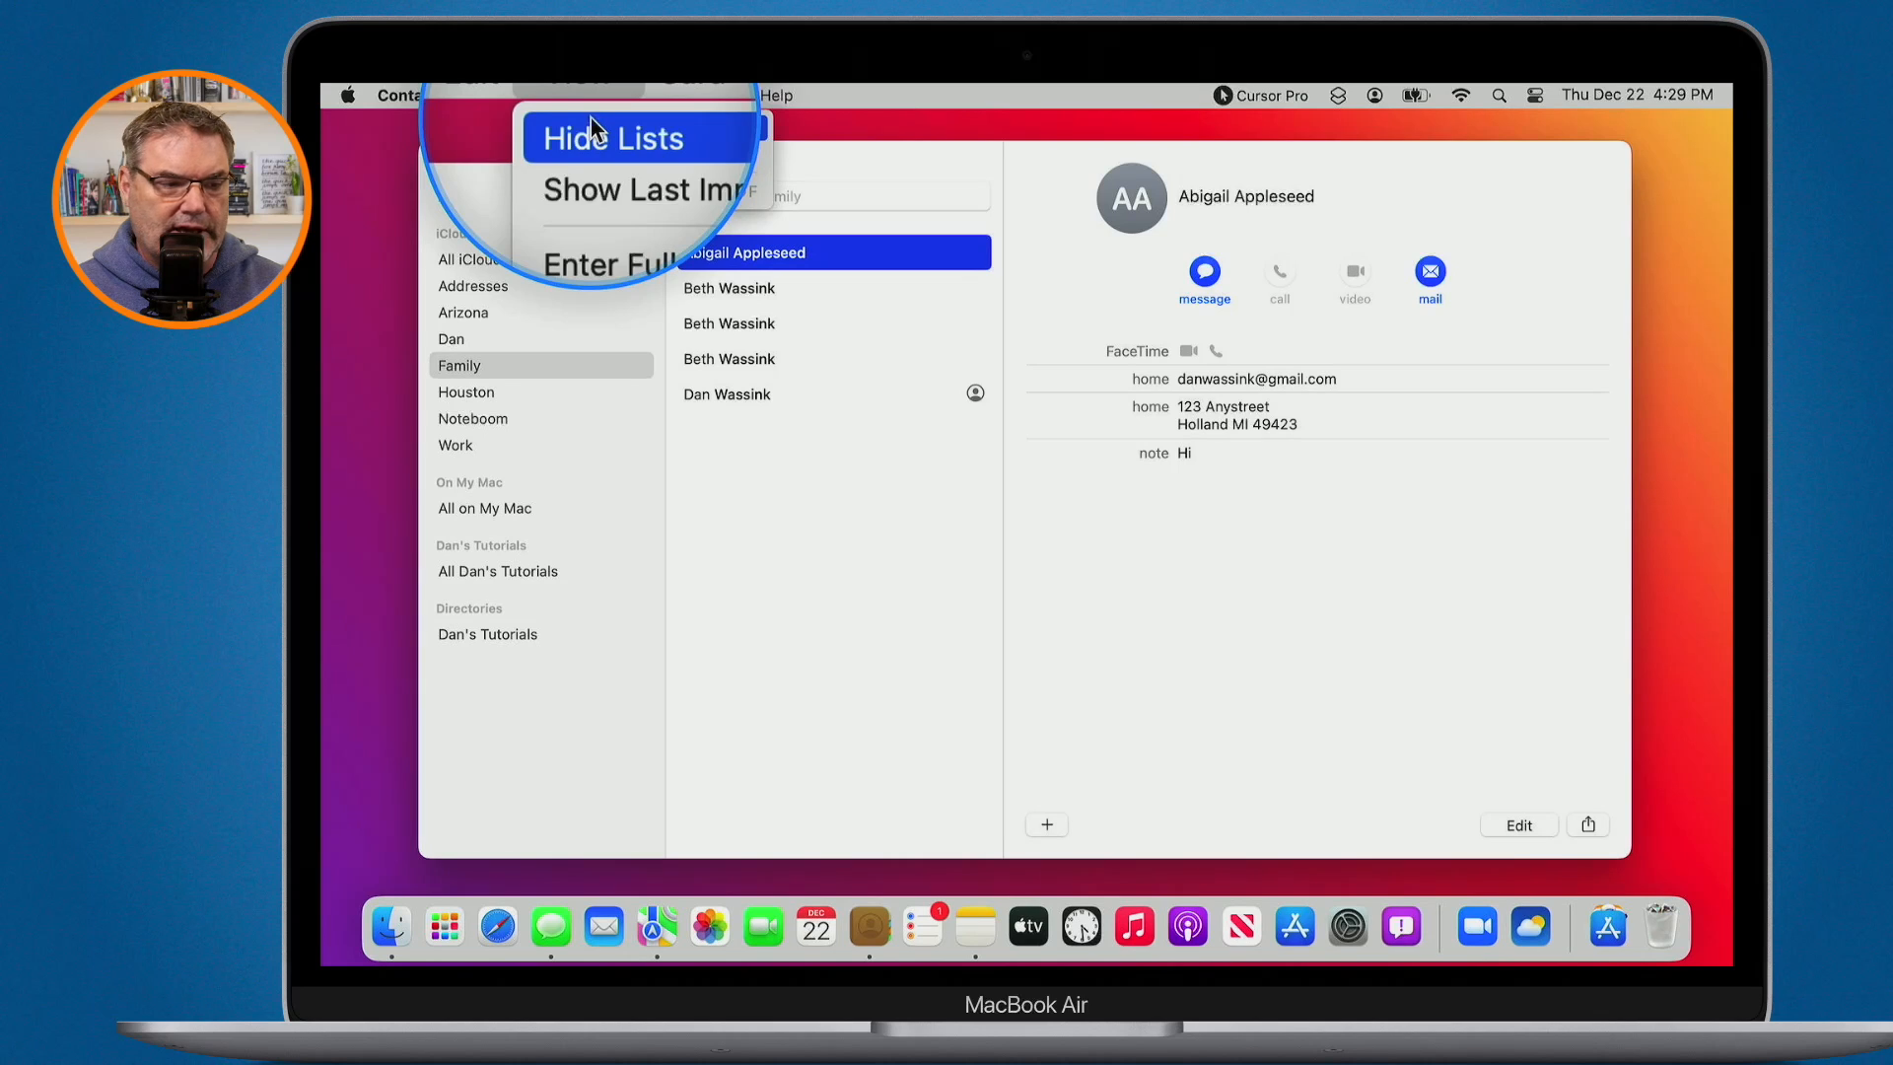
click(589, 116)
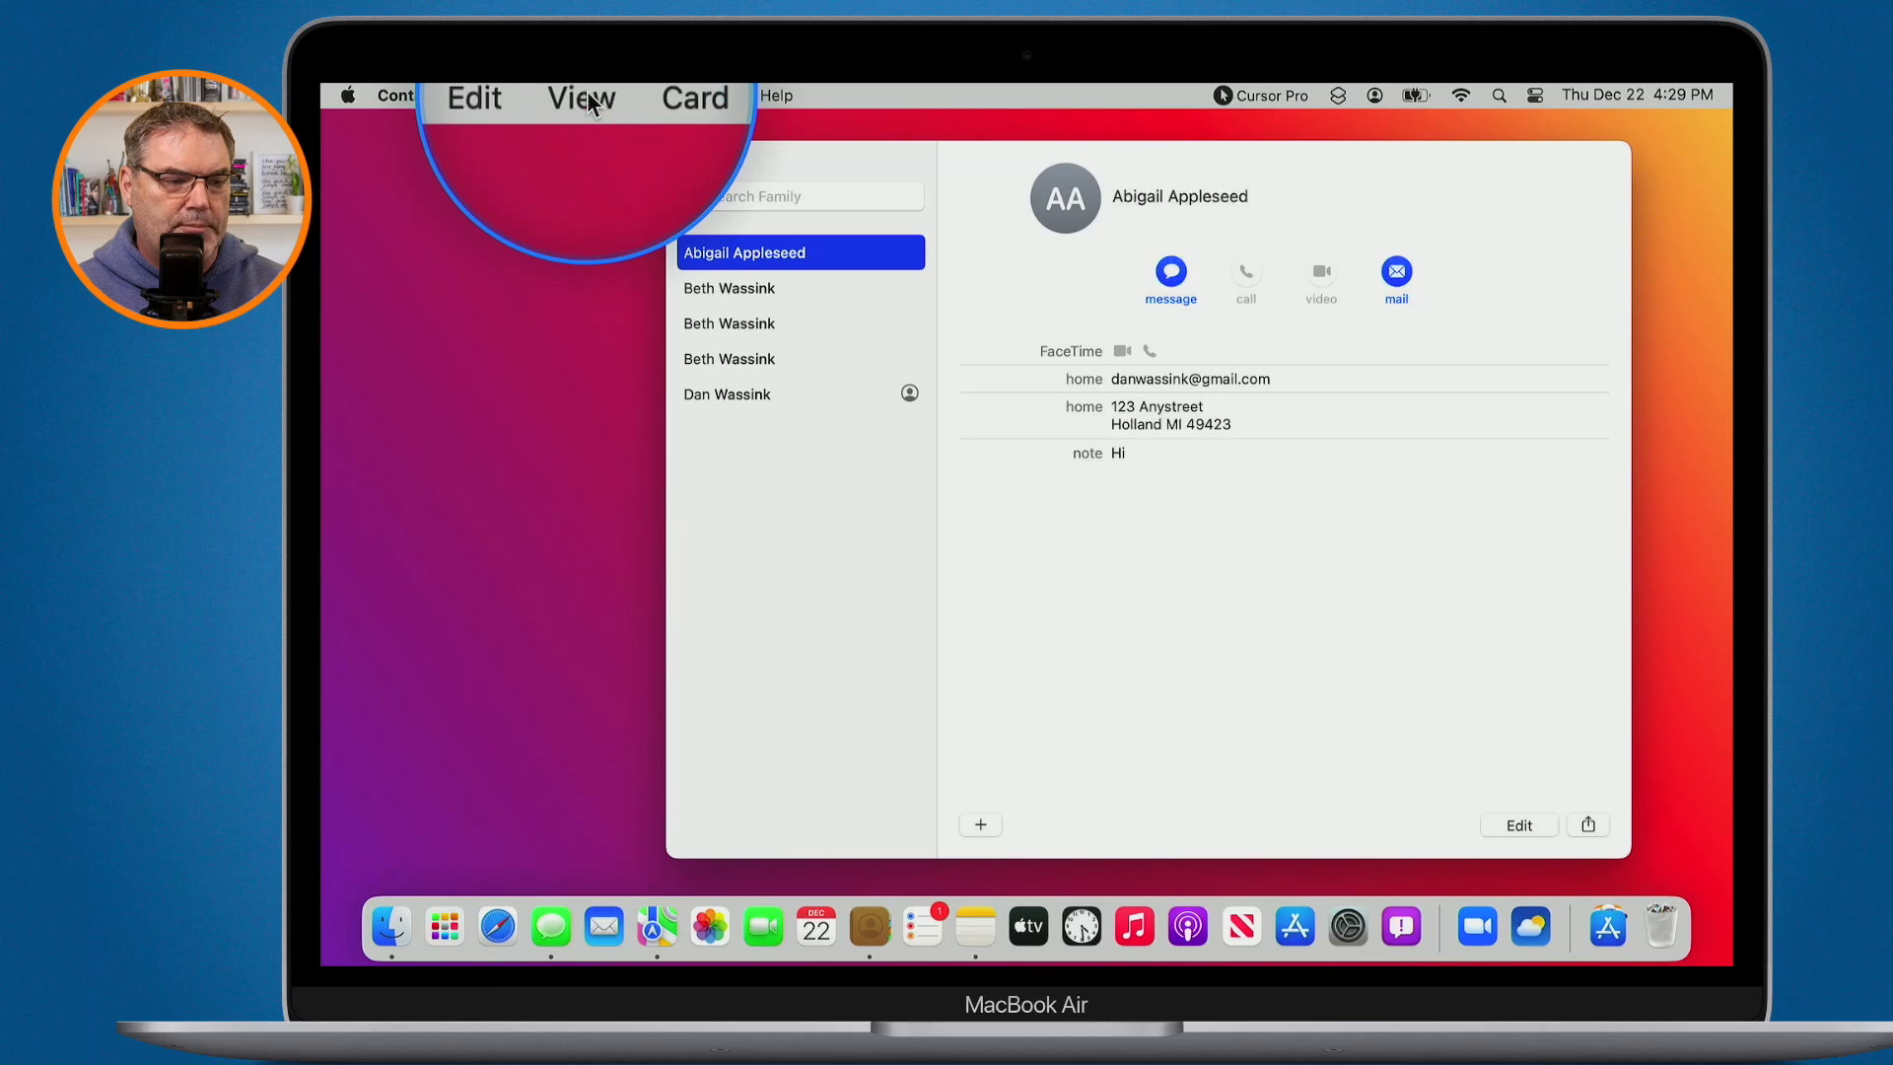
click(588, 95)
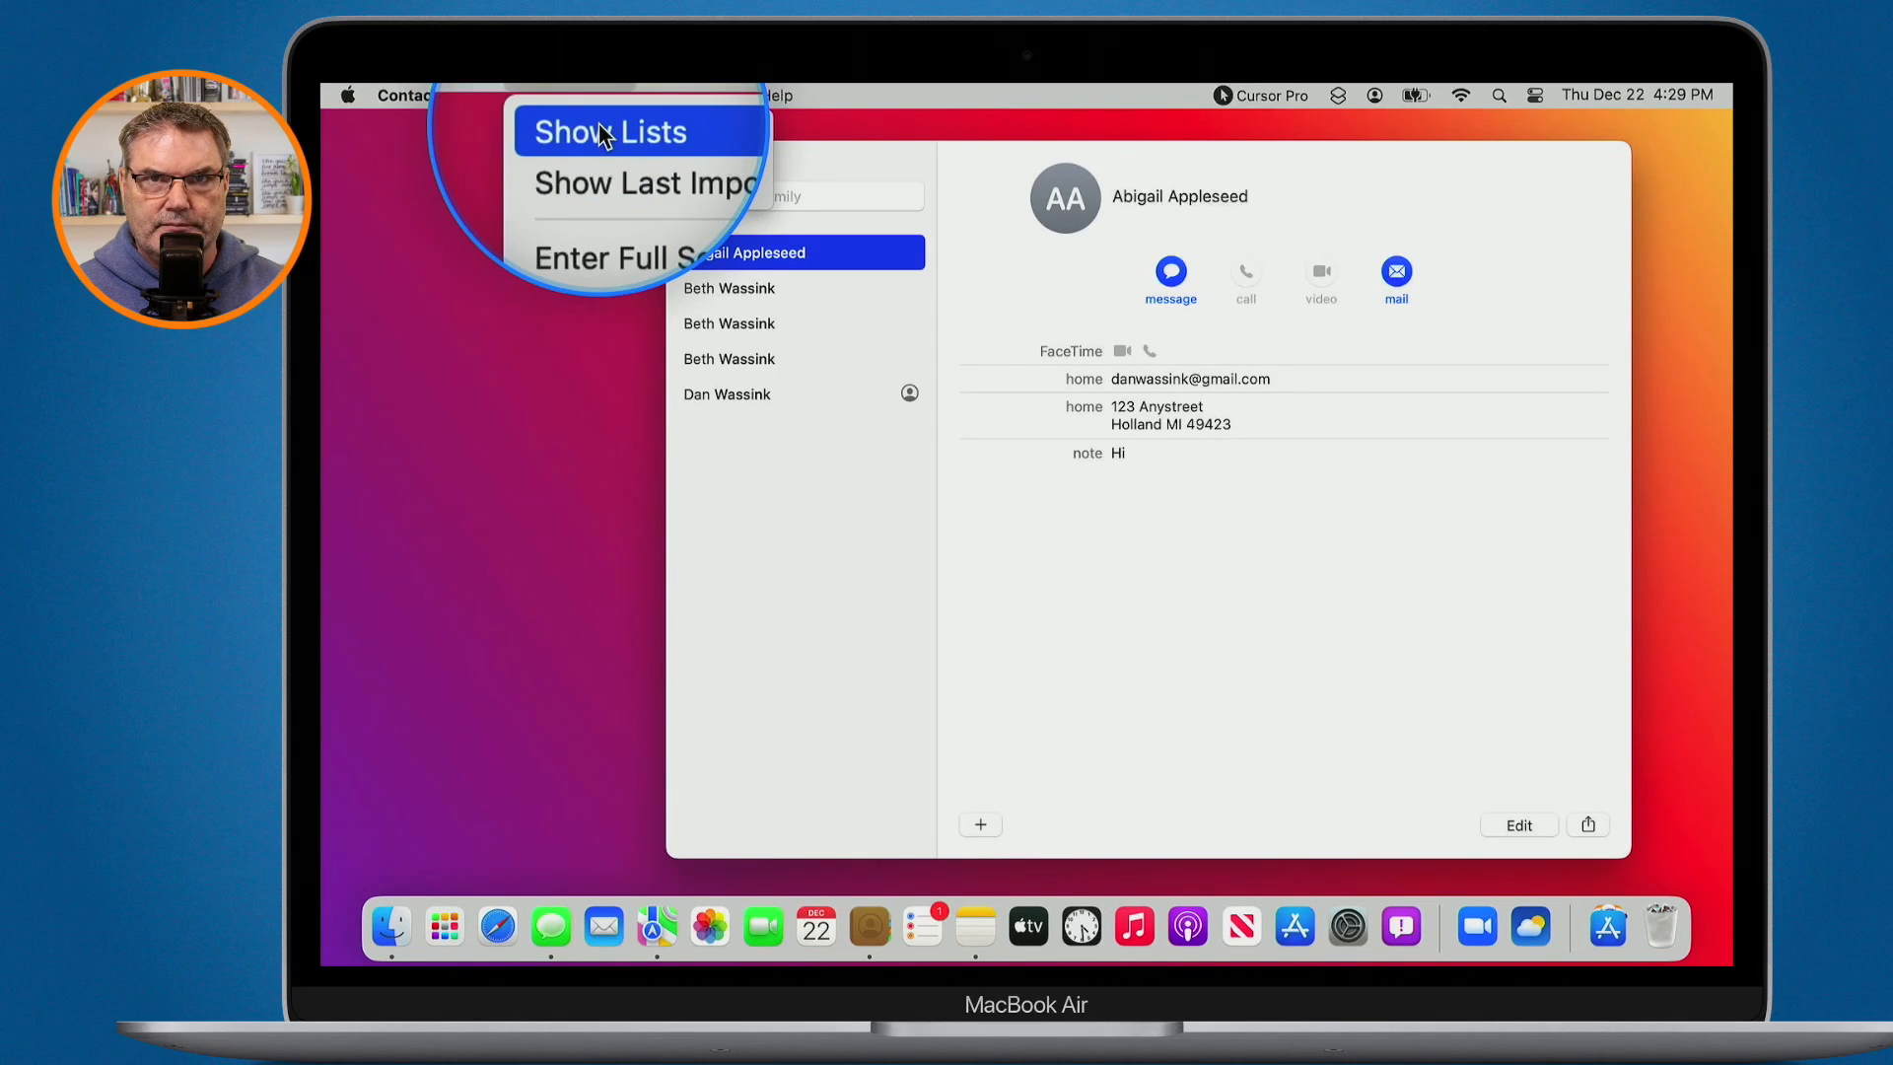
click(600, 122)
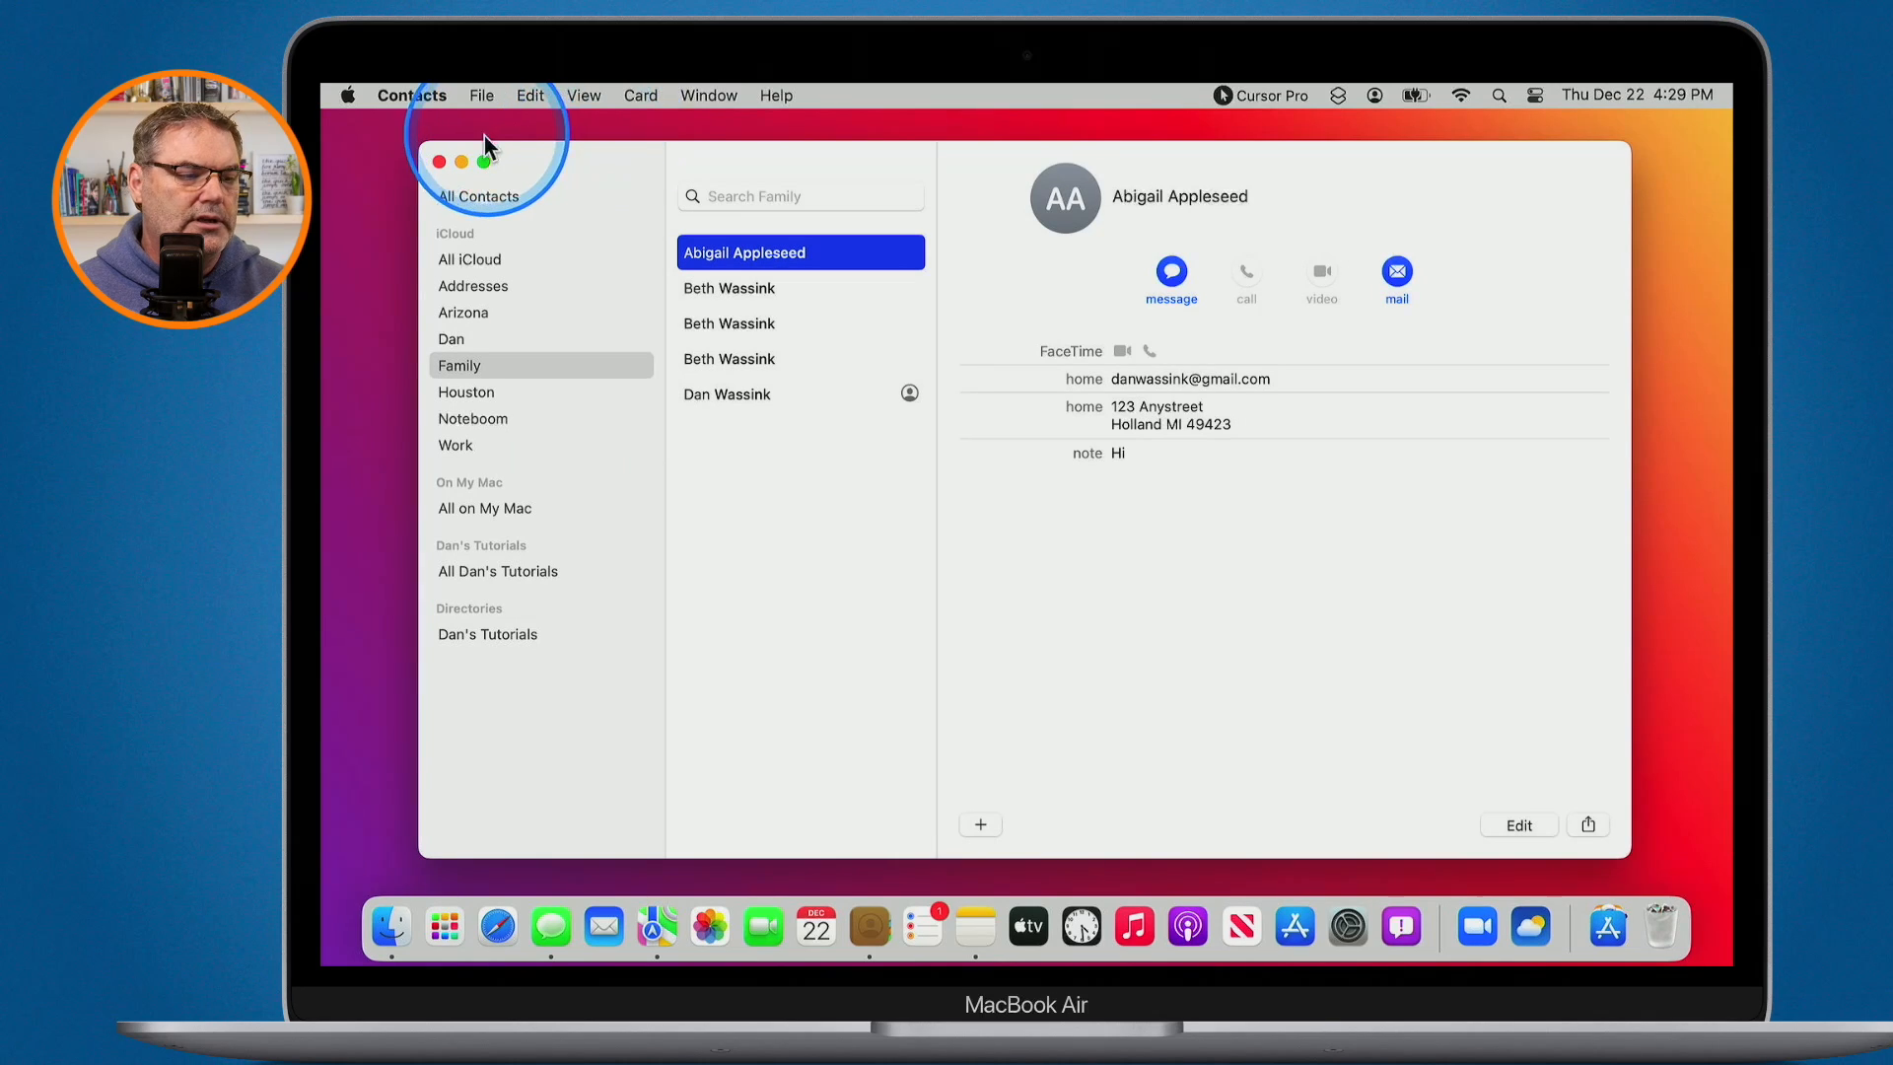
mouse_move(487, 159)
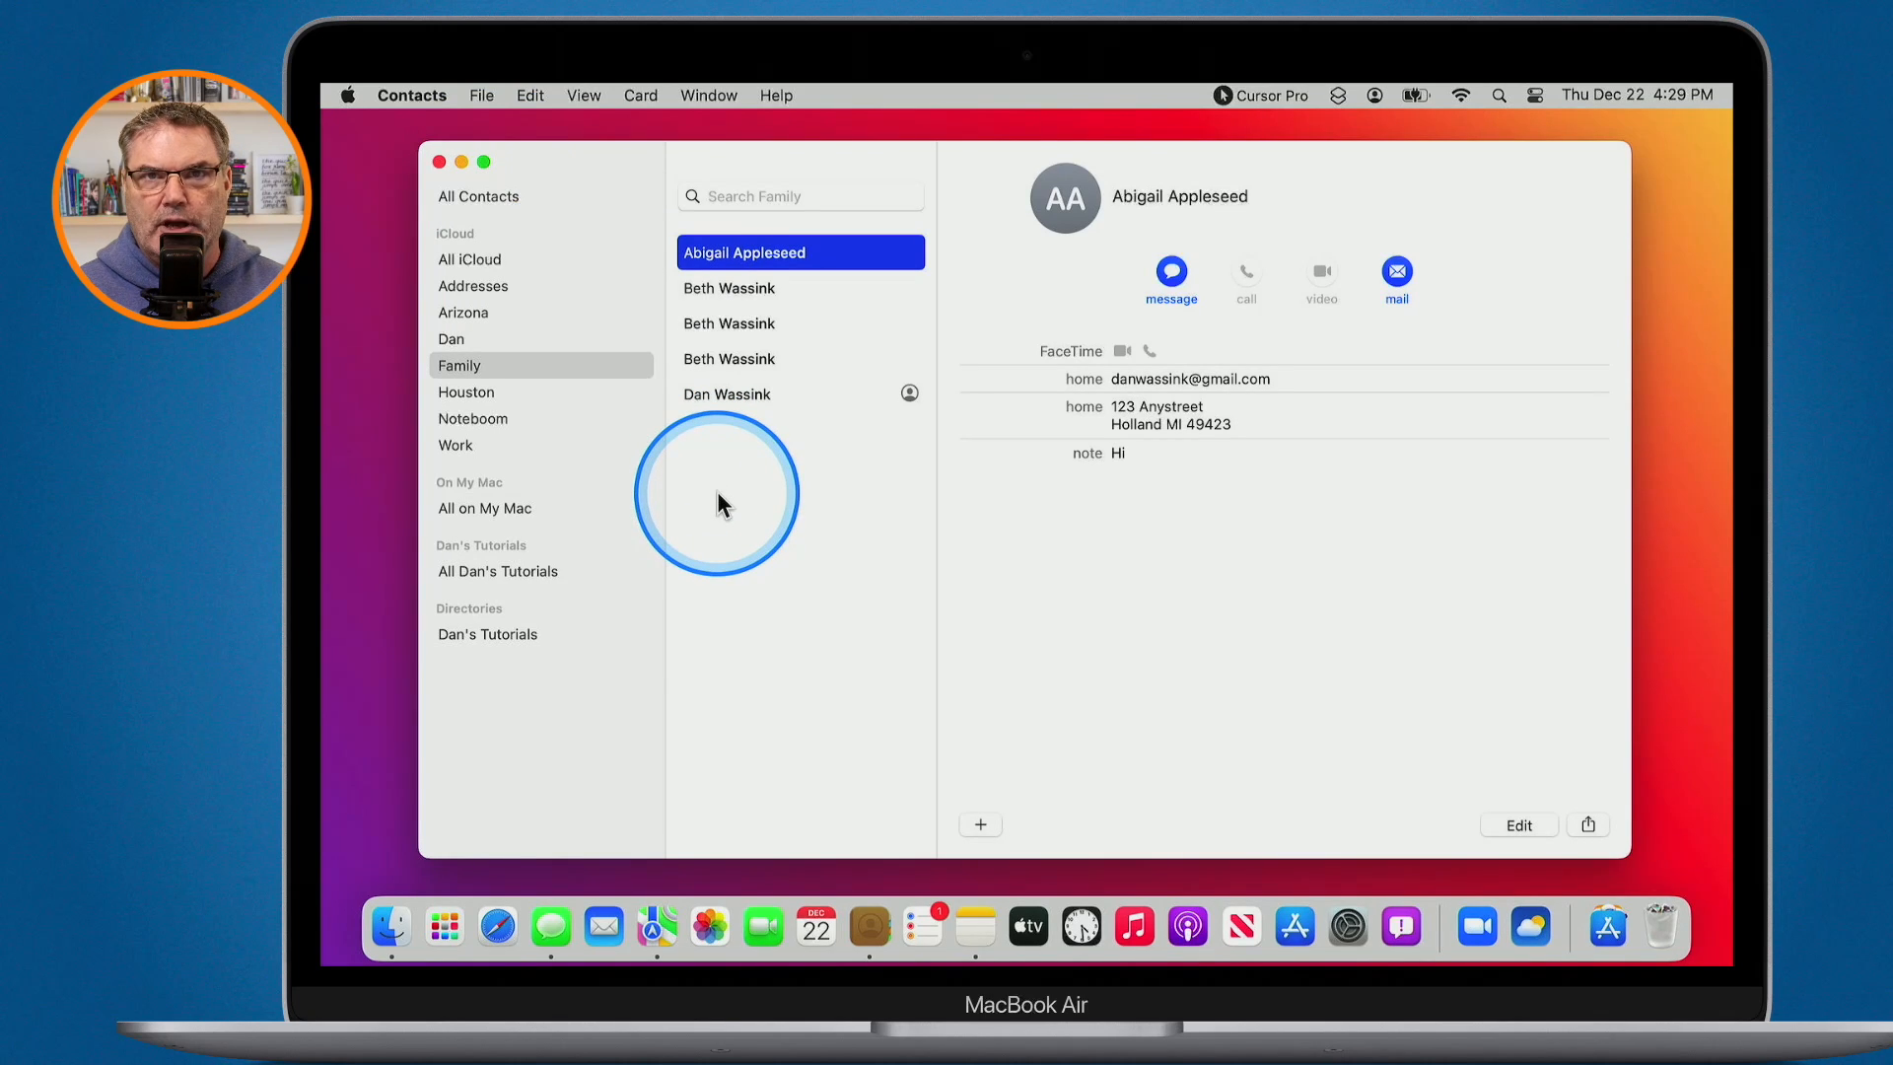
click(483, 161)
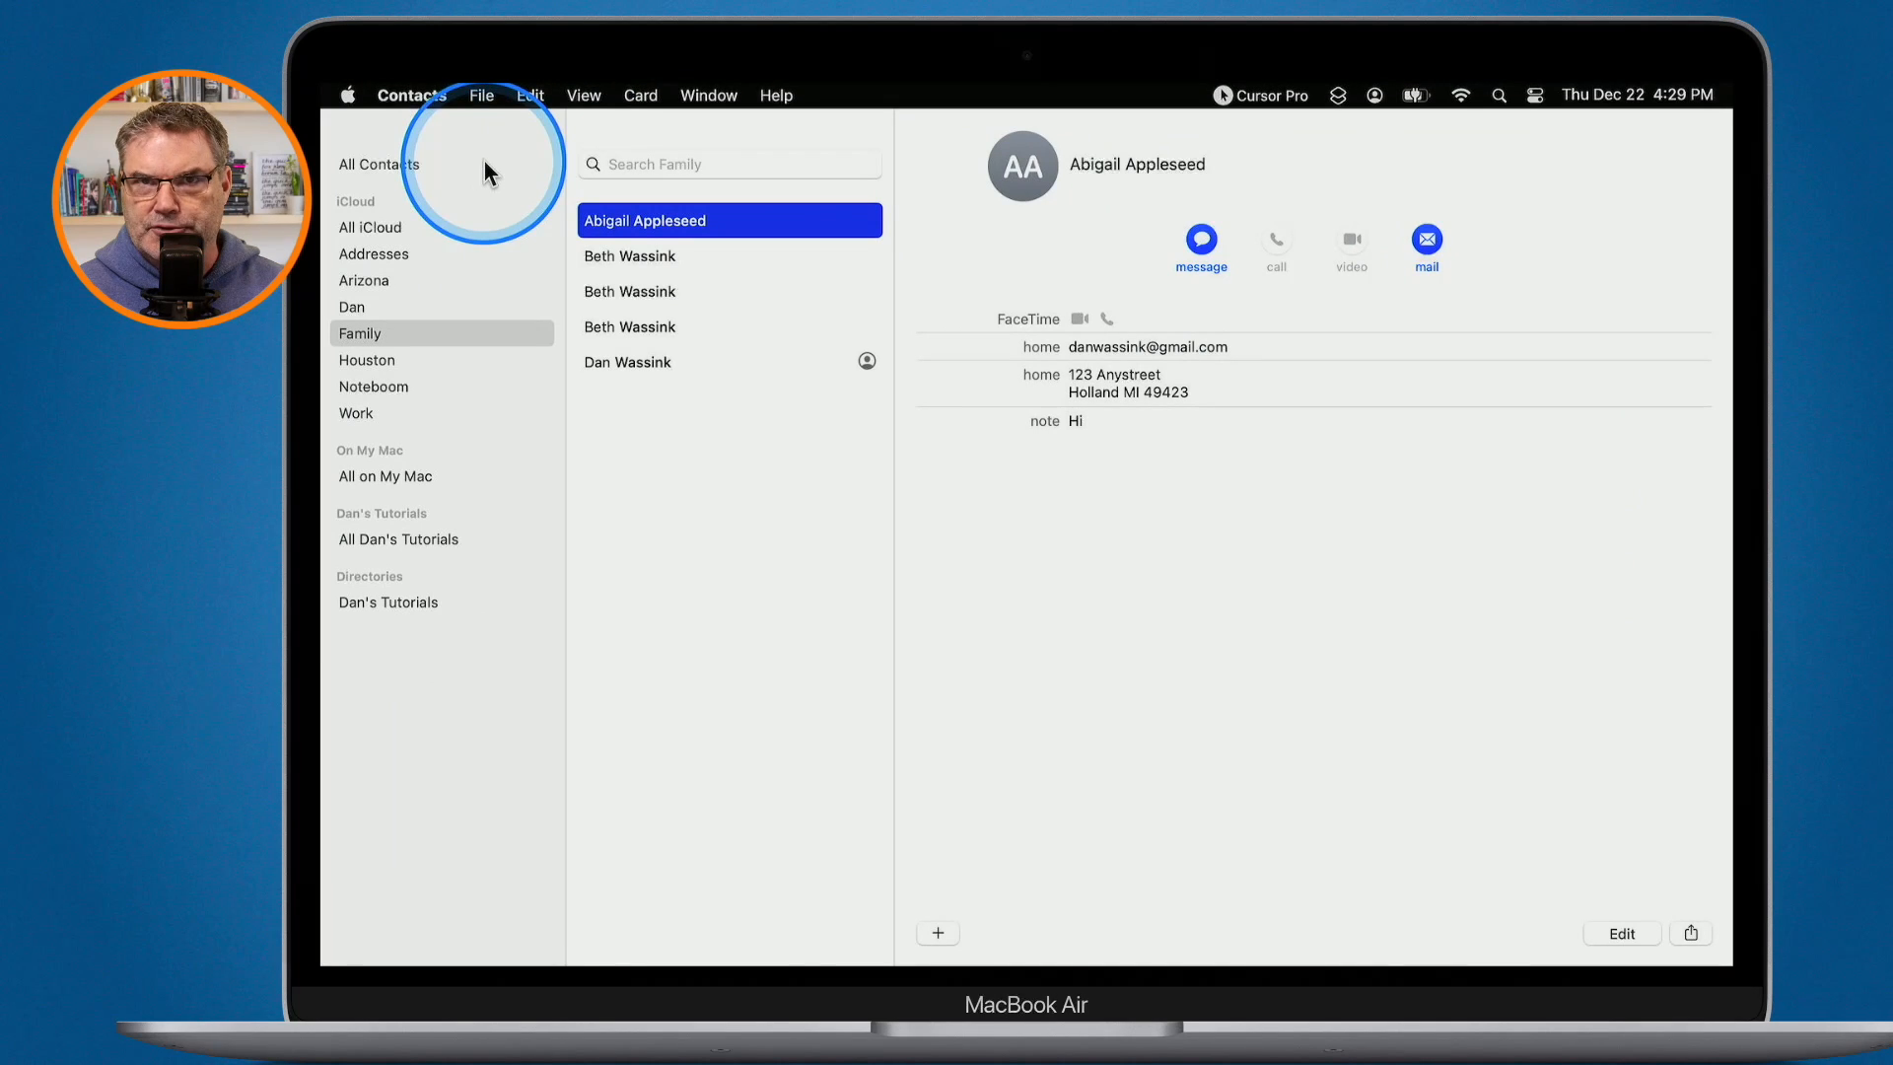
mouse_move(357, 106)
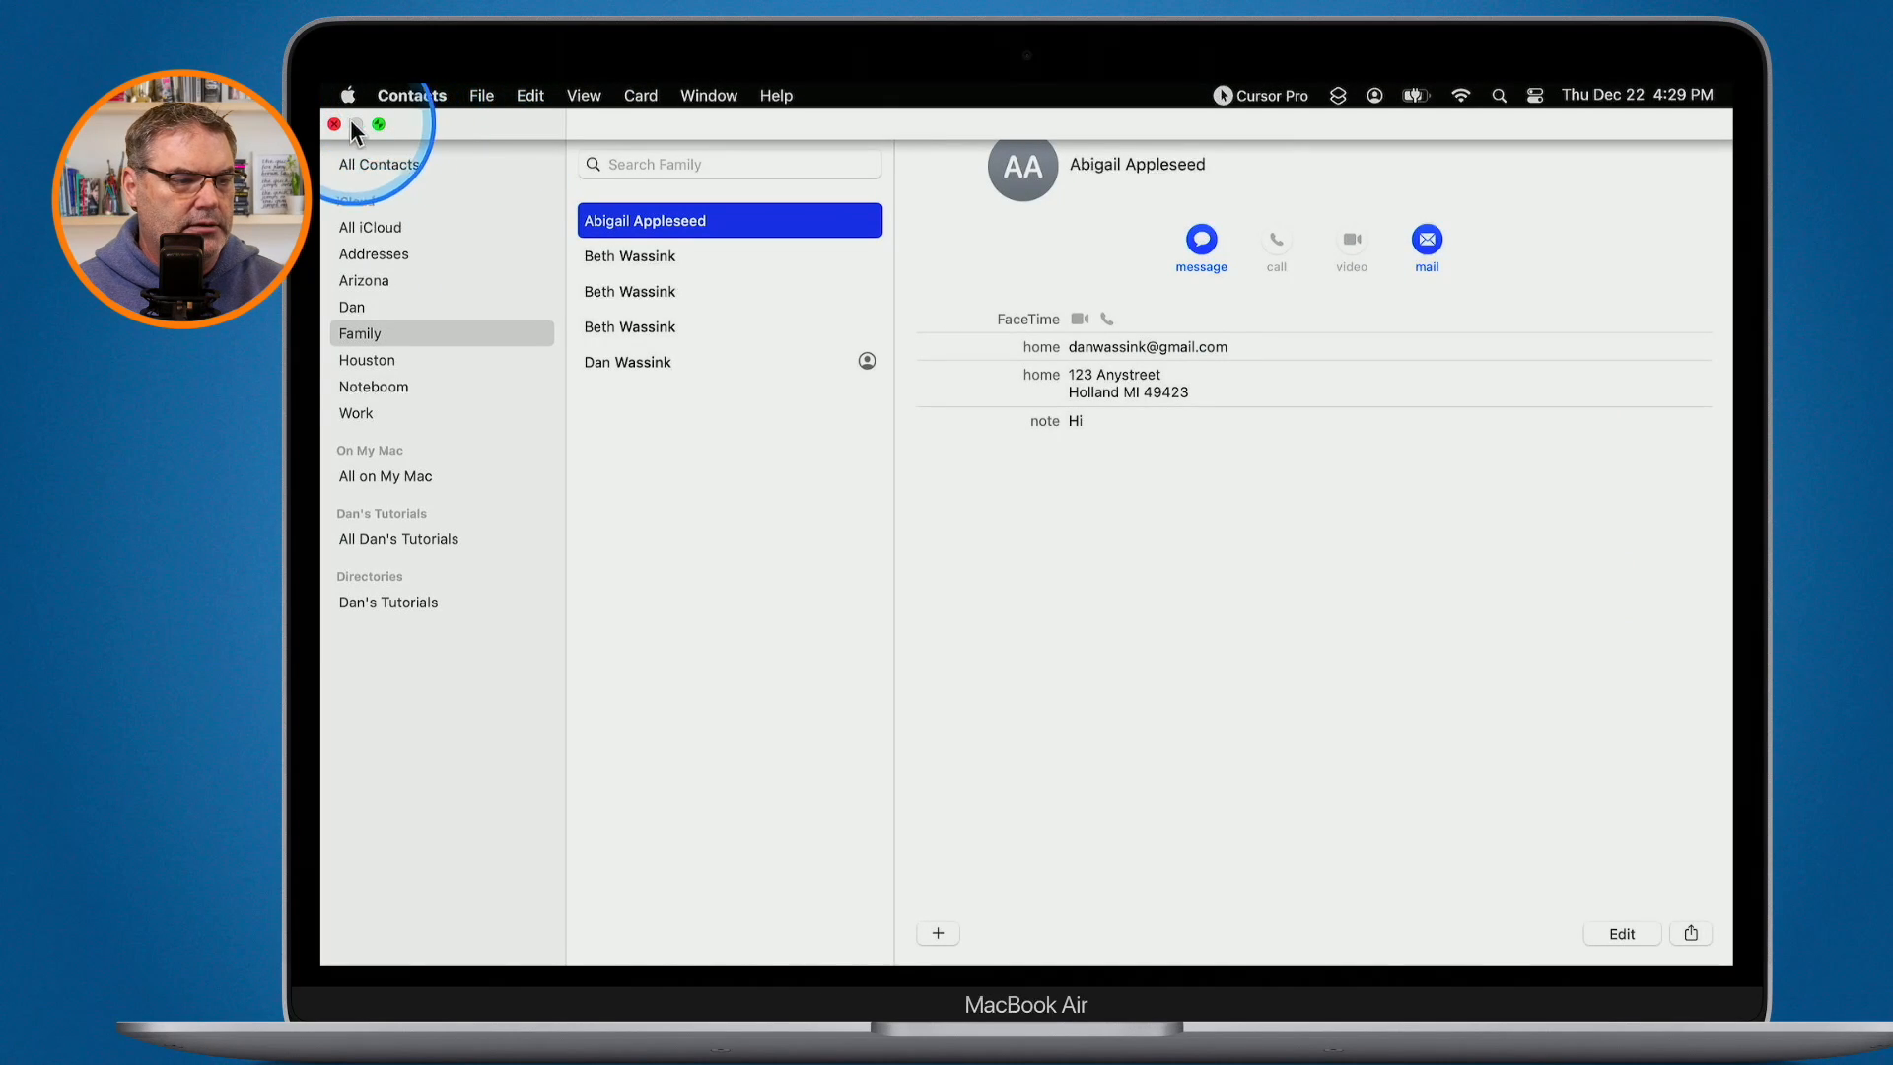
click(377, 125)
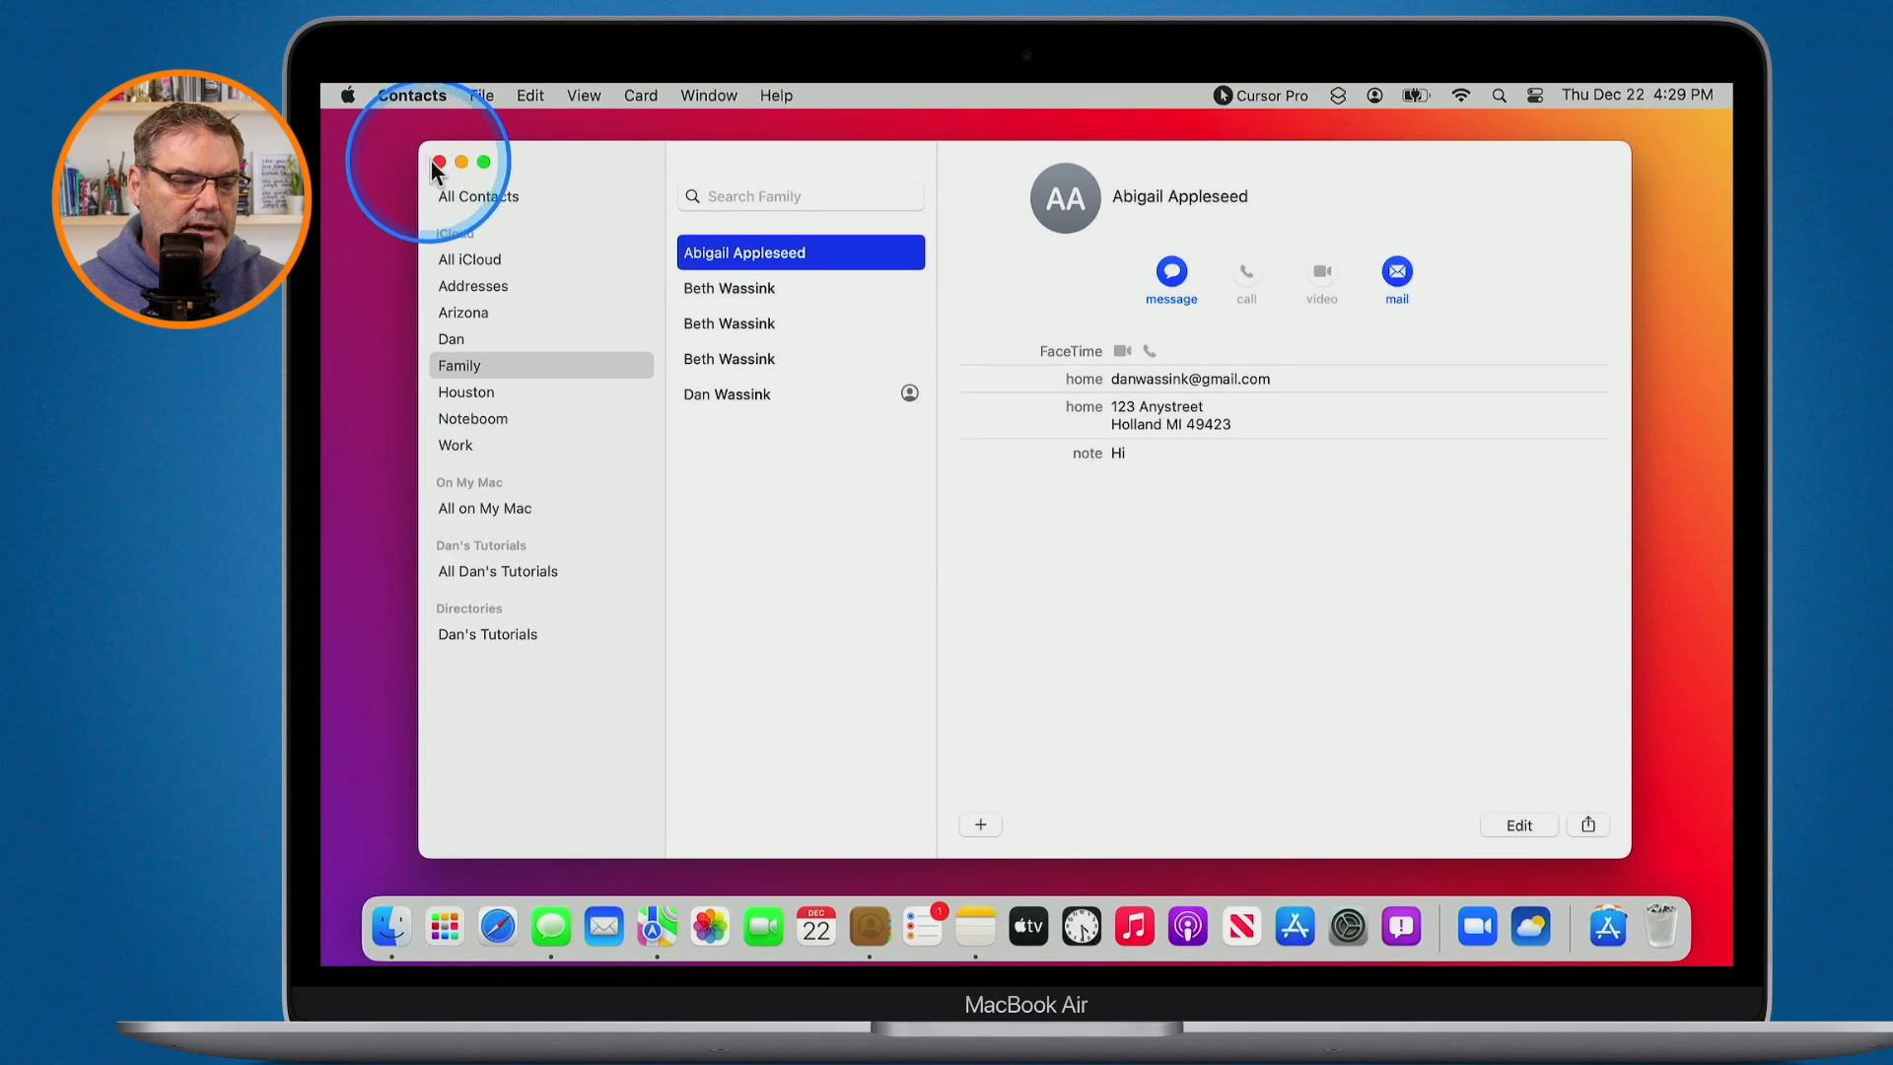
key(alt+super+m)
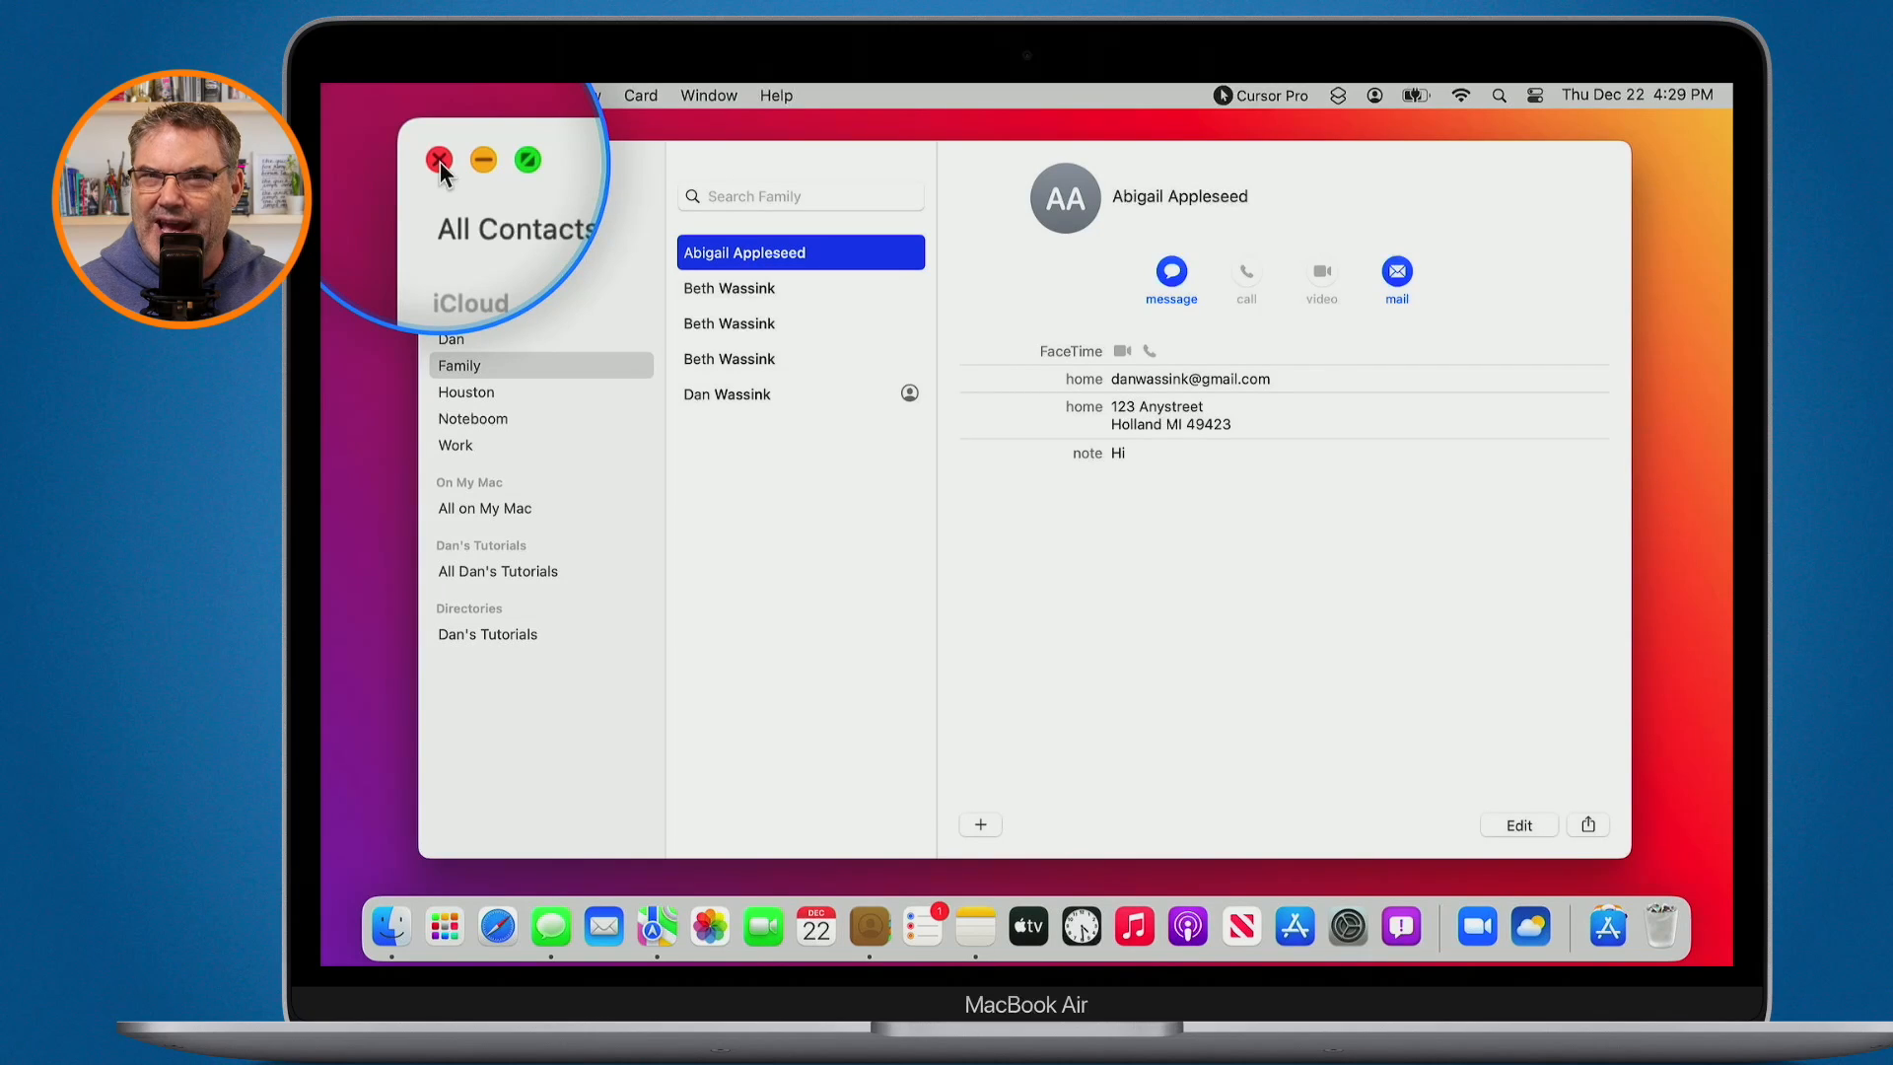
key(alt+super+m)
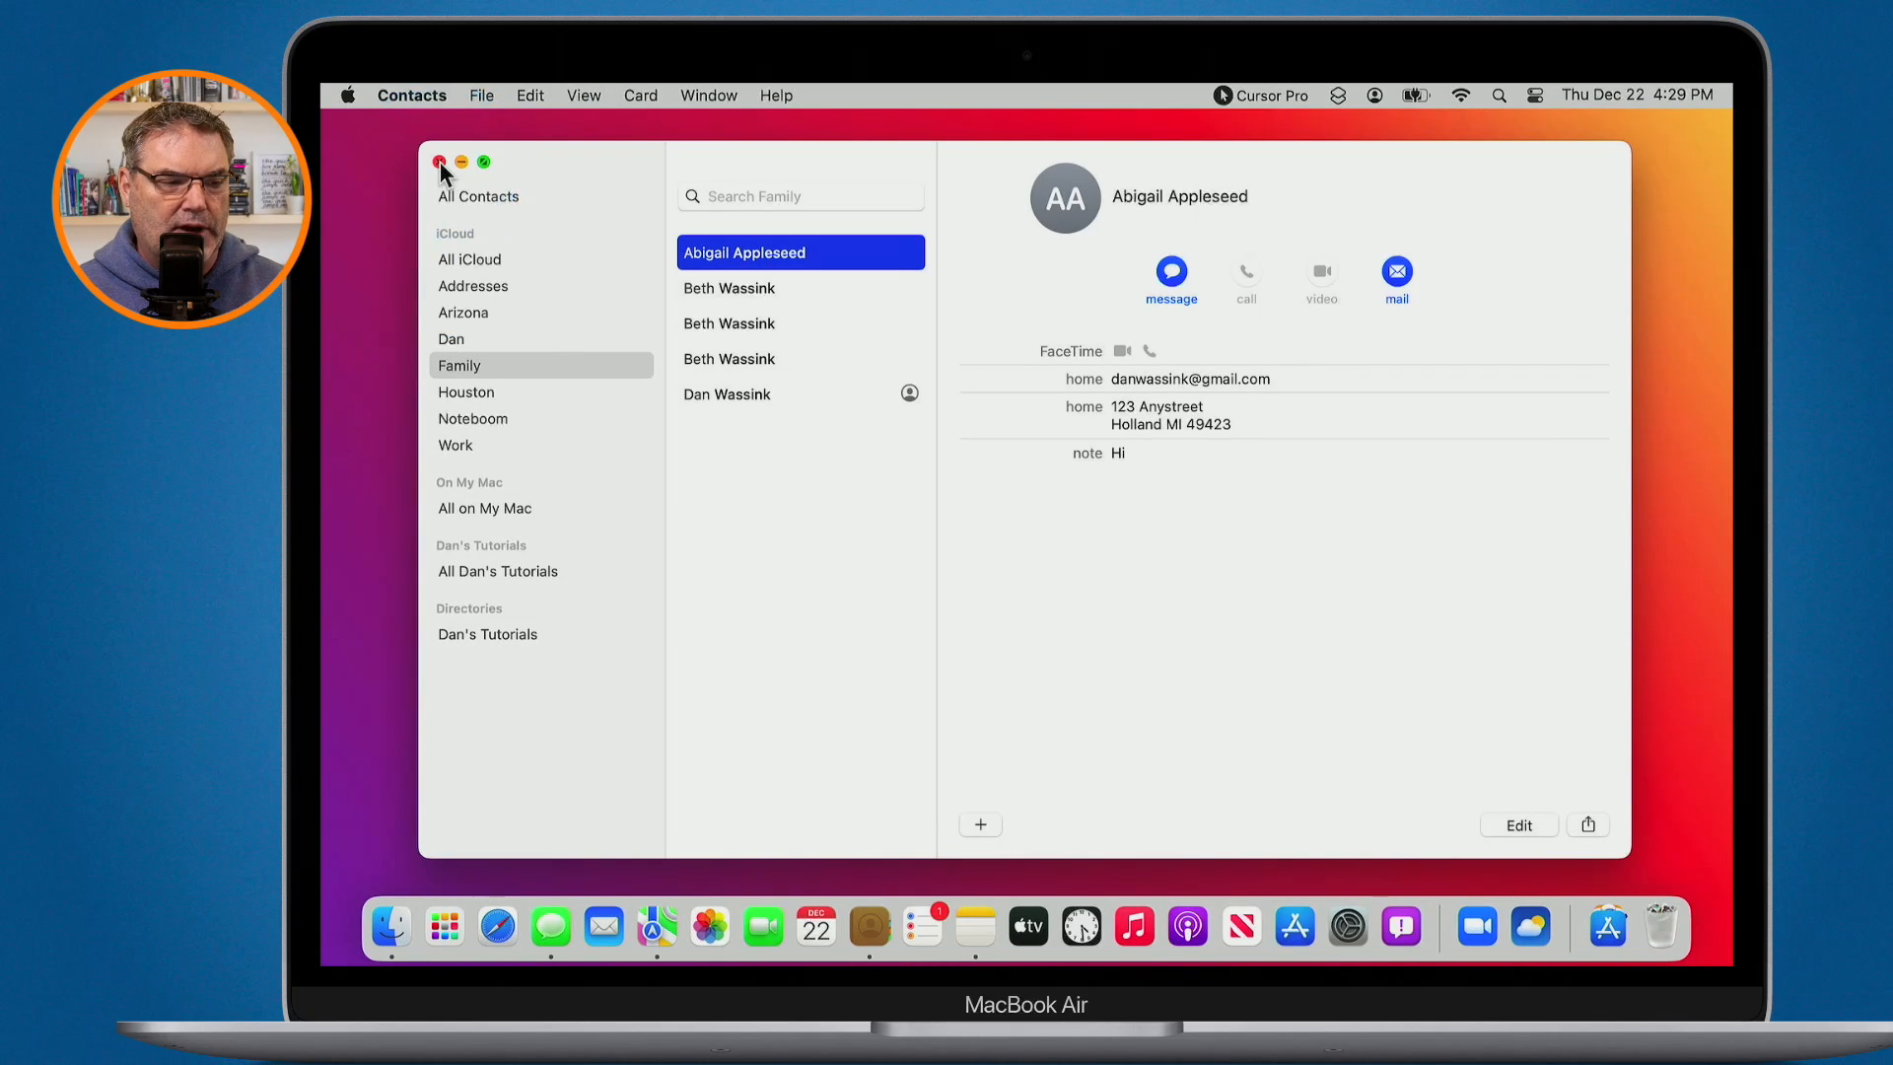
click(440, 161)
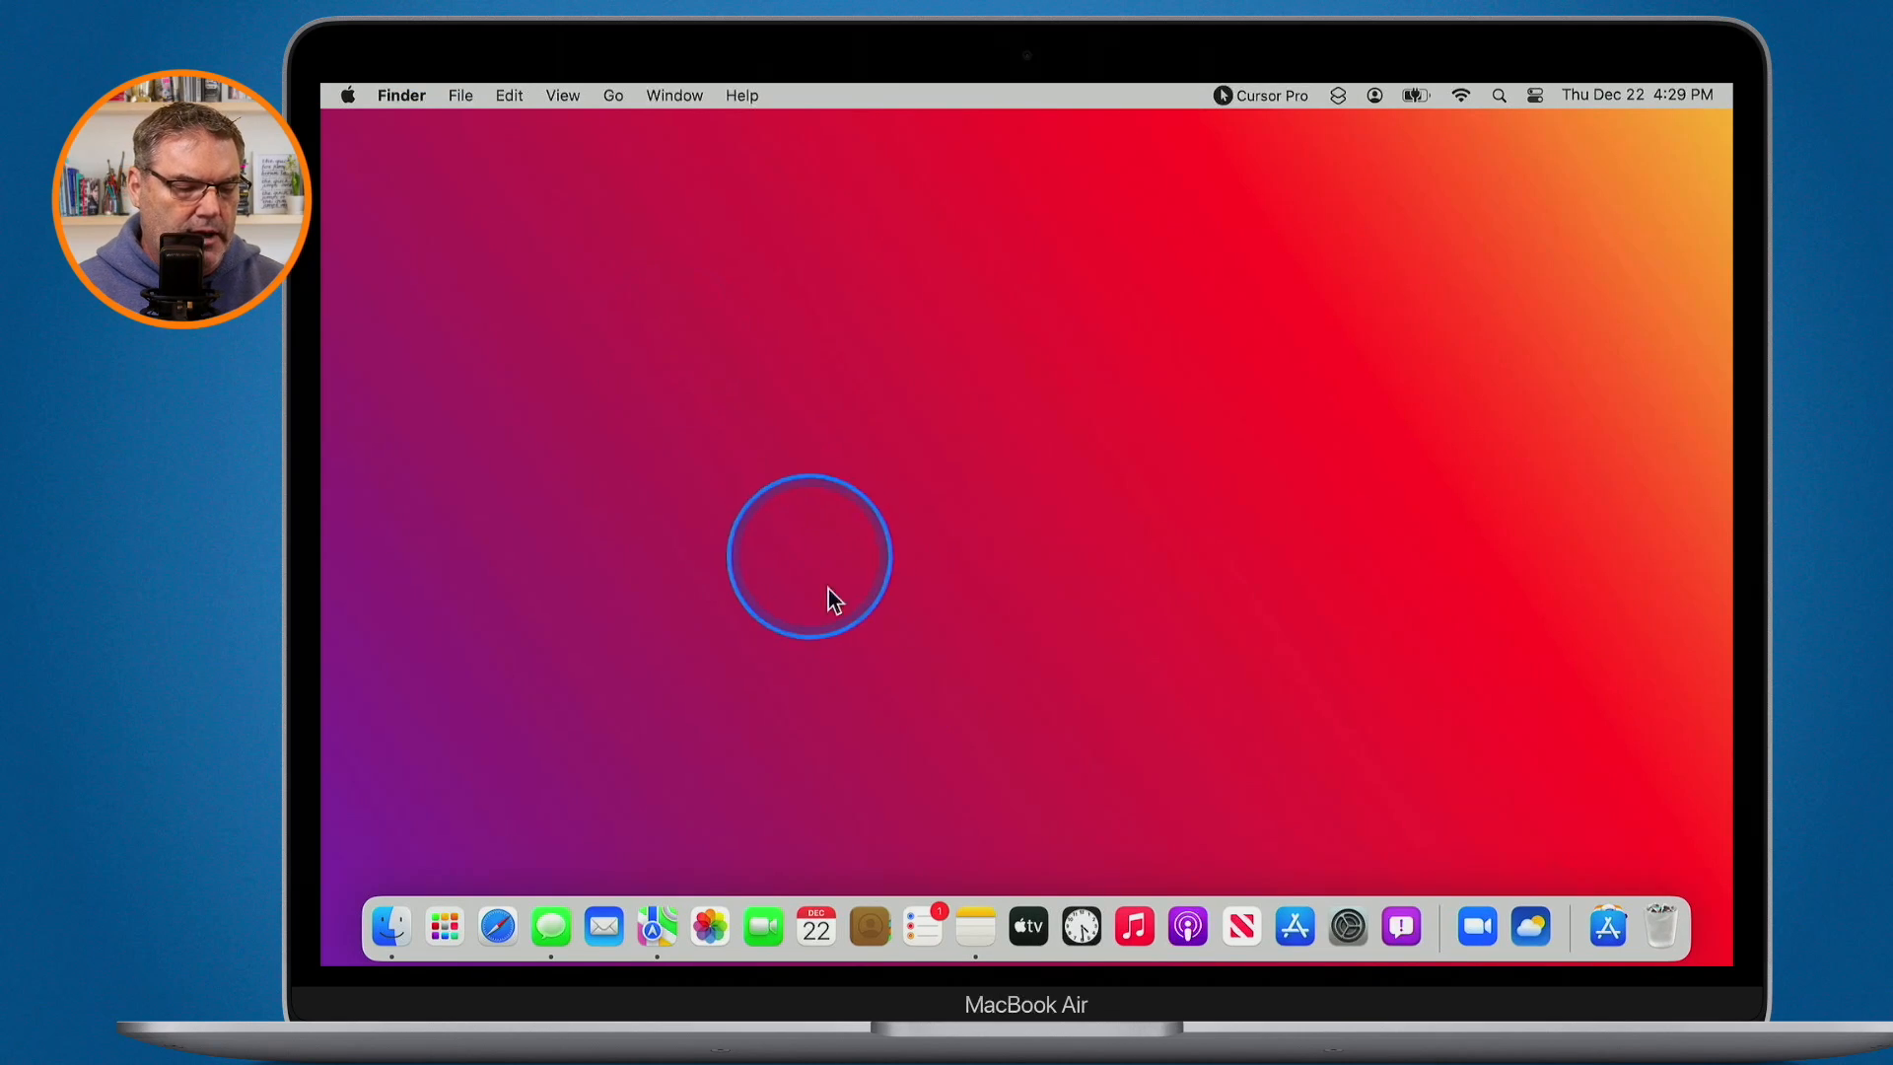
click(859, 932)
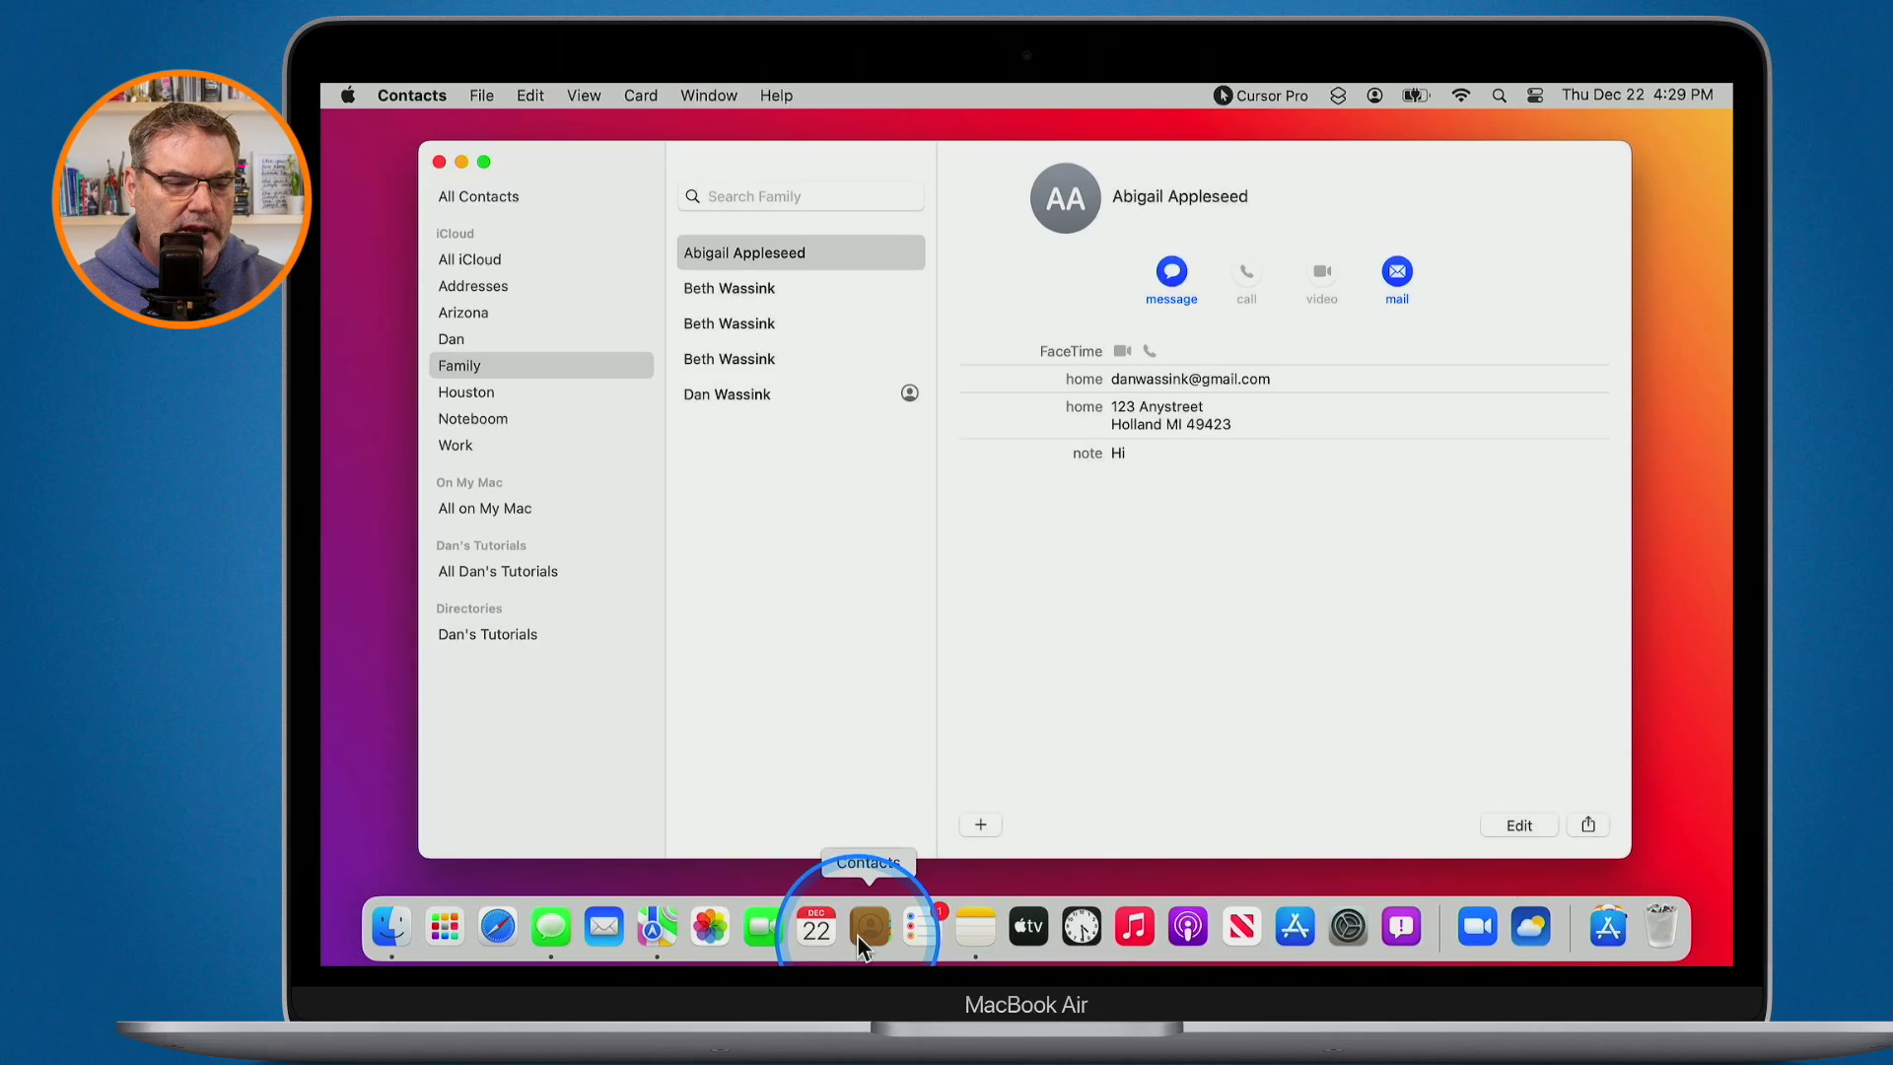
click(877, 670)
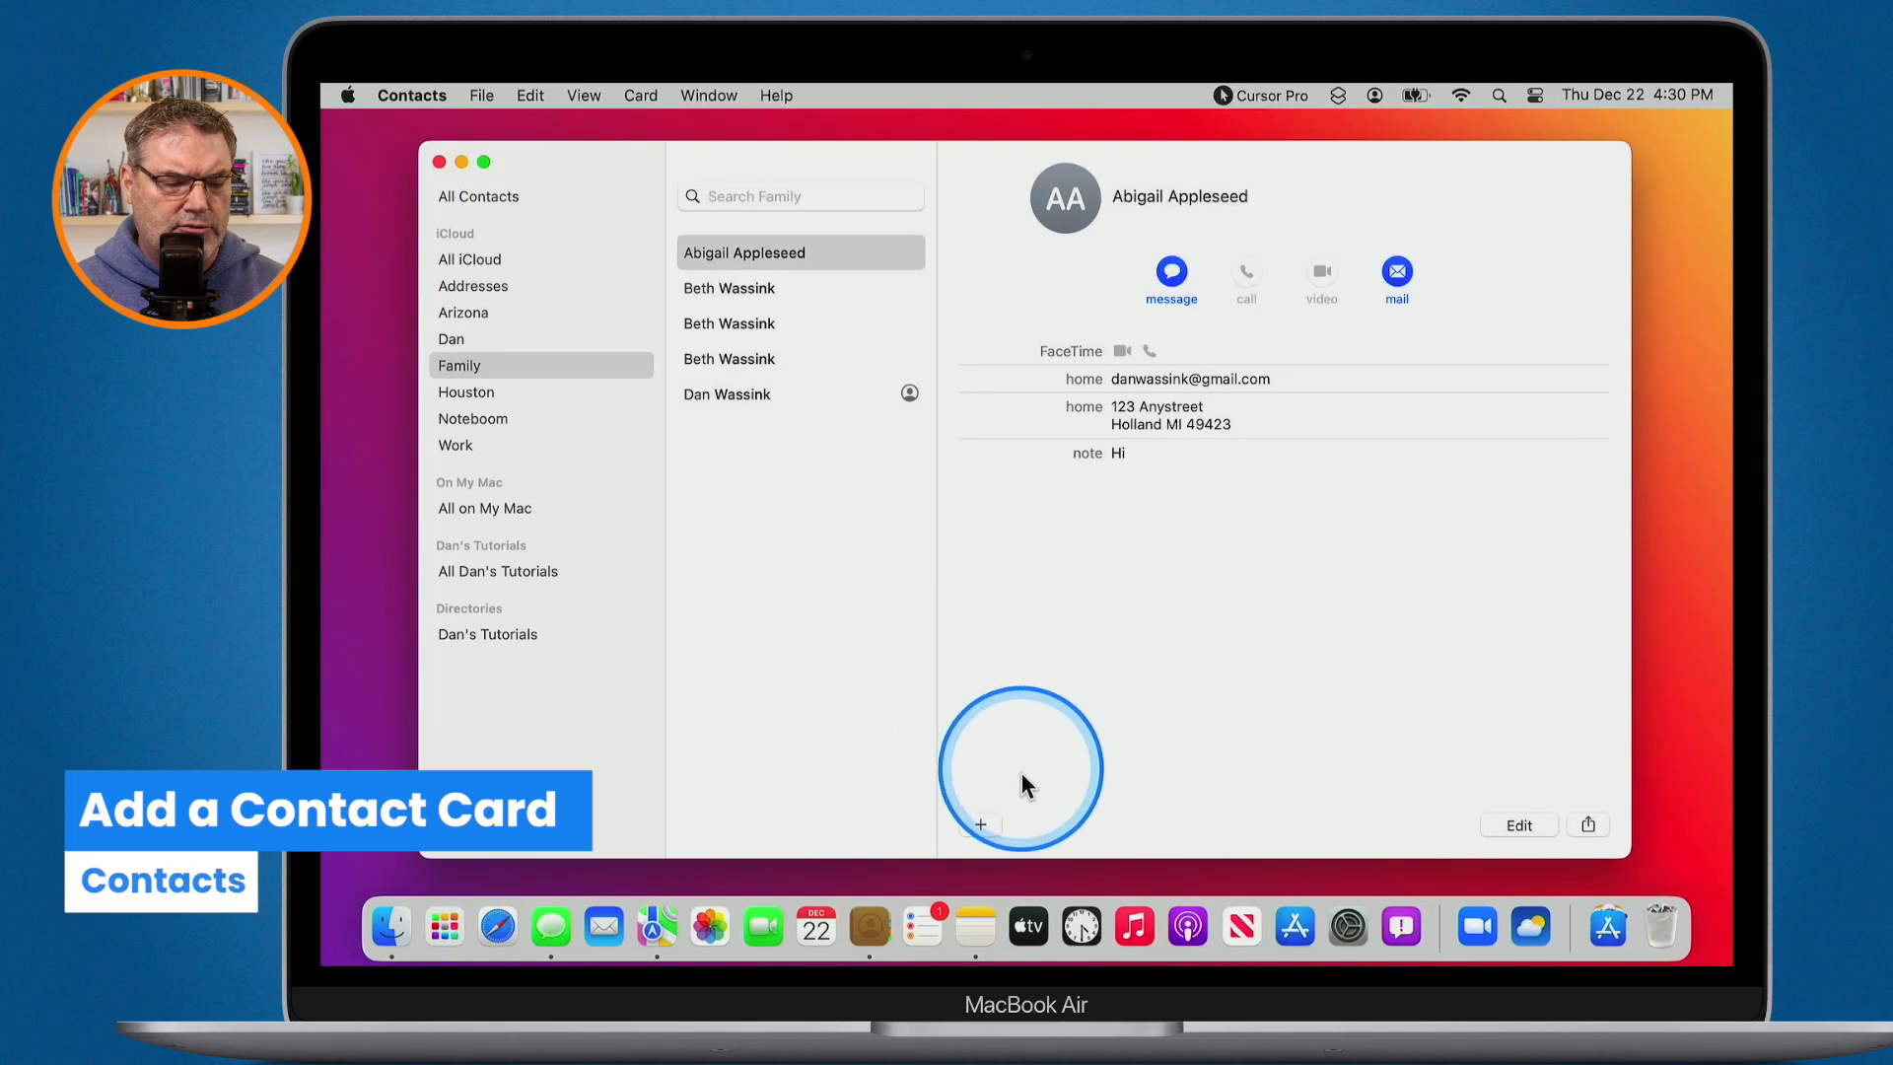
- Create a Family contact with the person's first and last name and company Apple
click(978, 820)
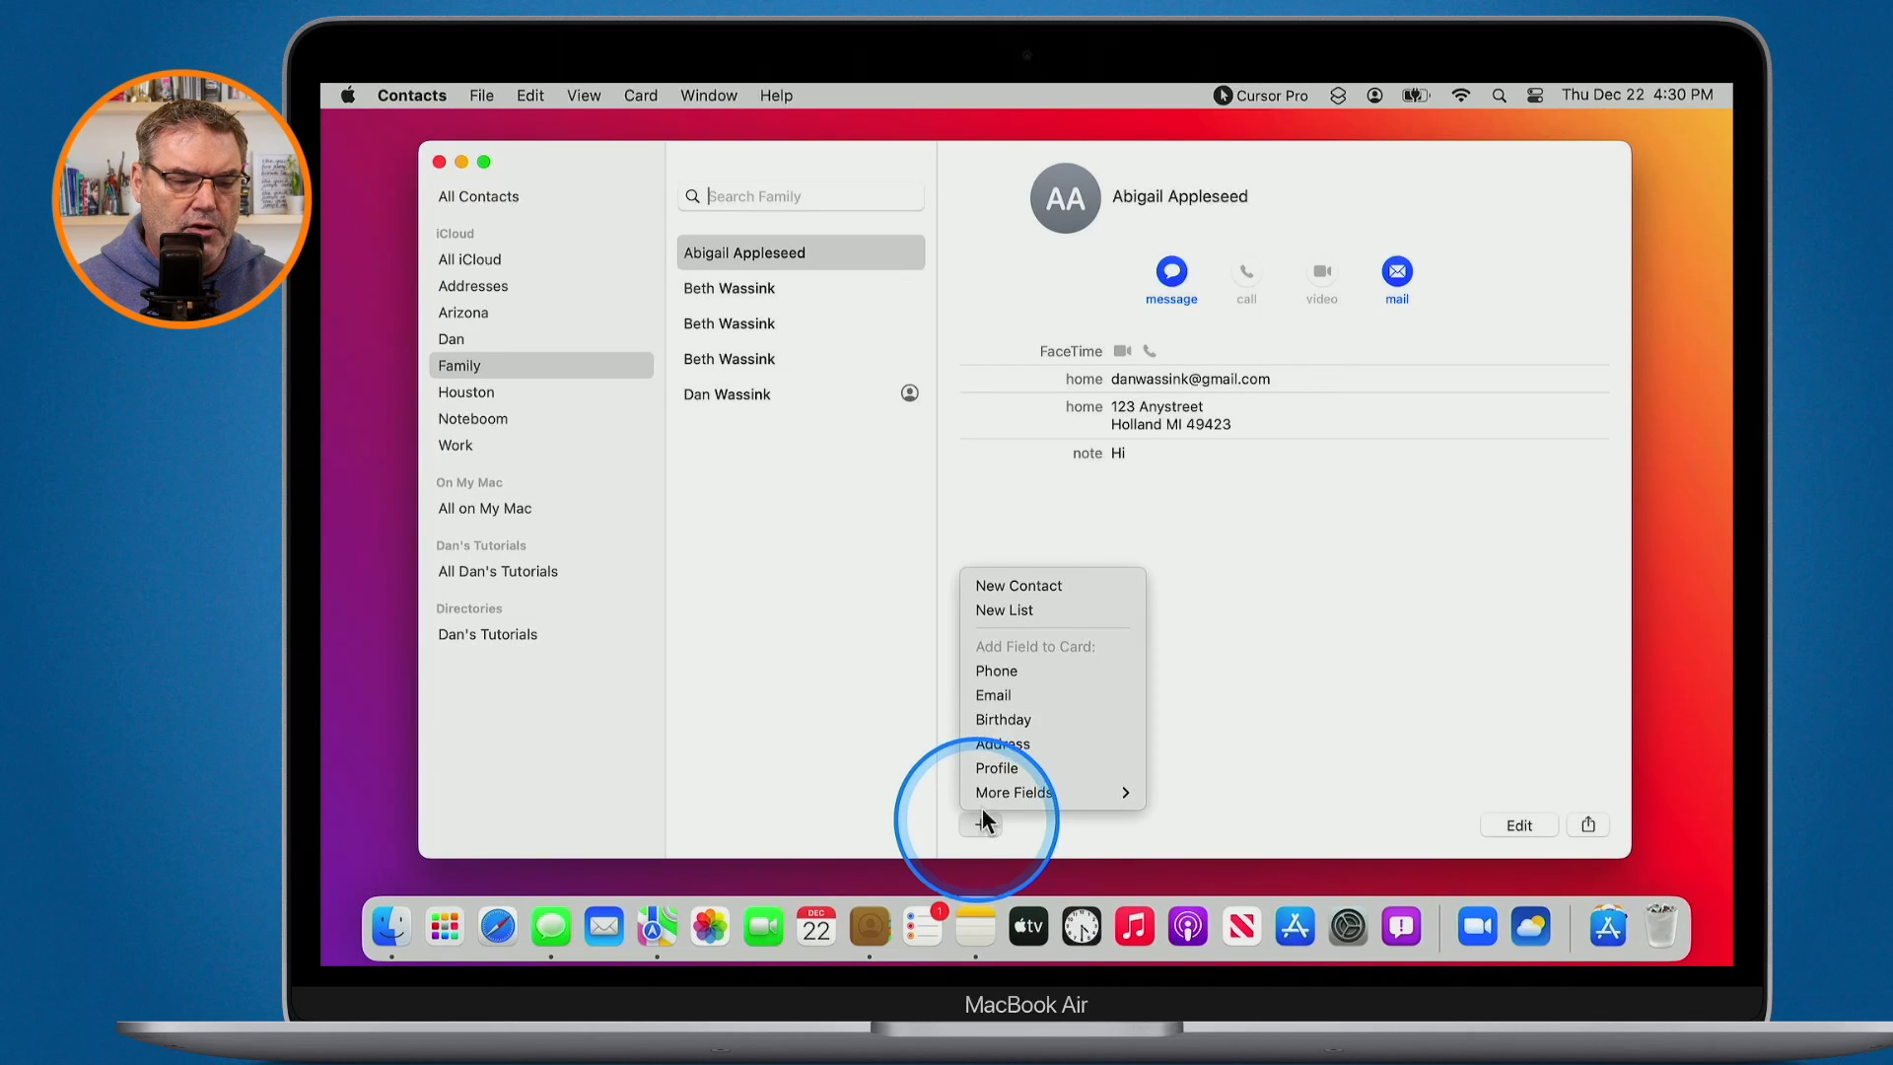
click(1004, 588)
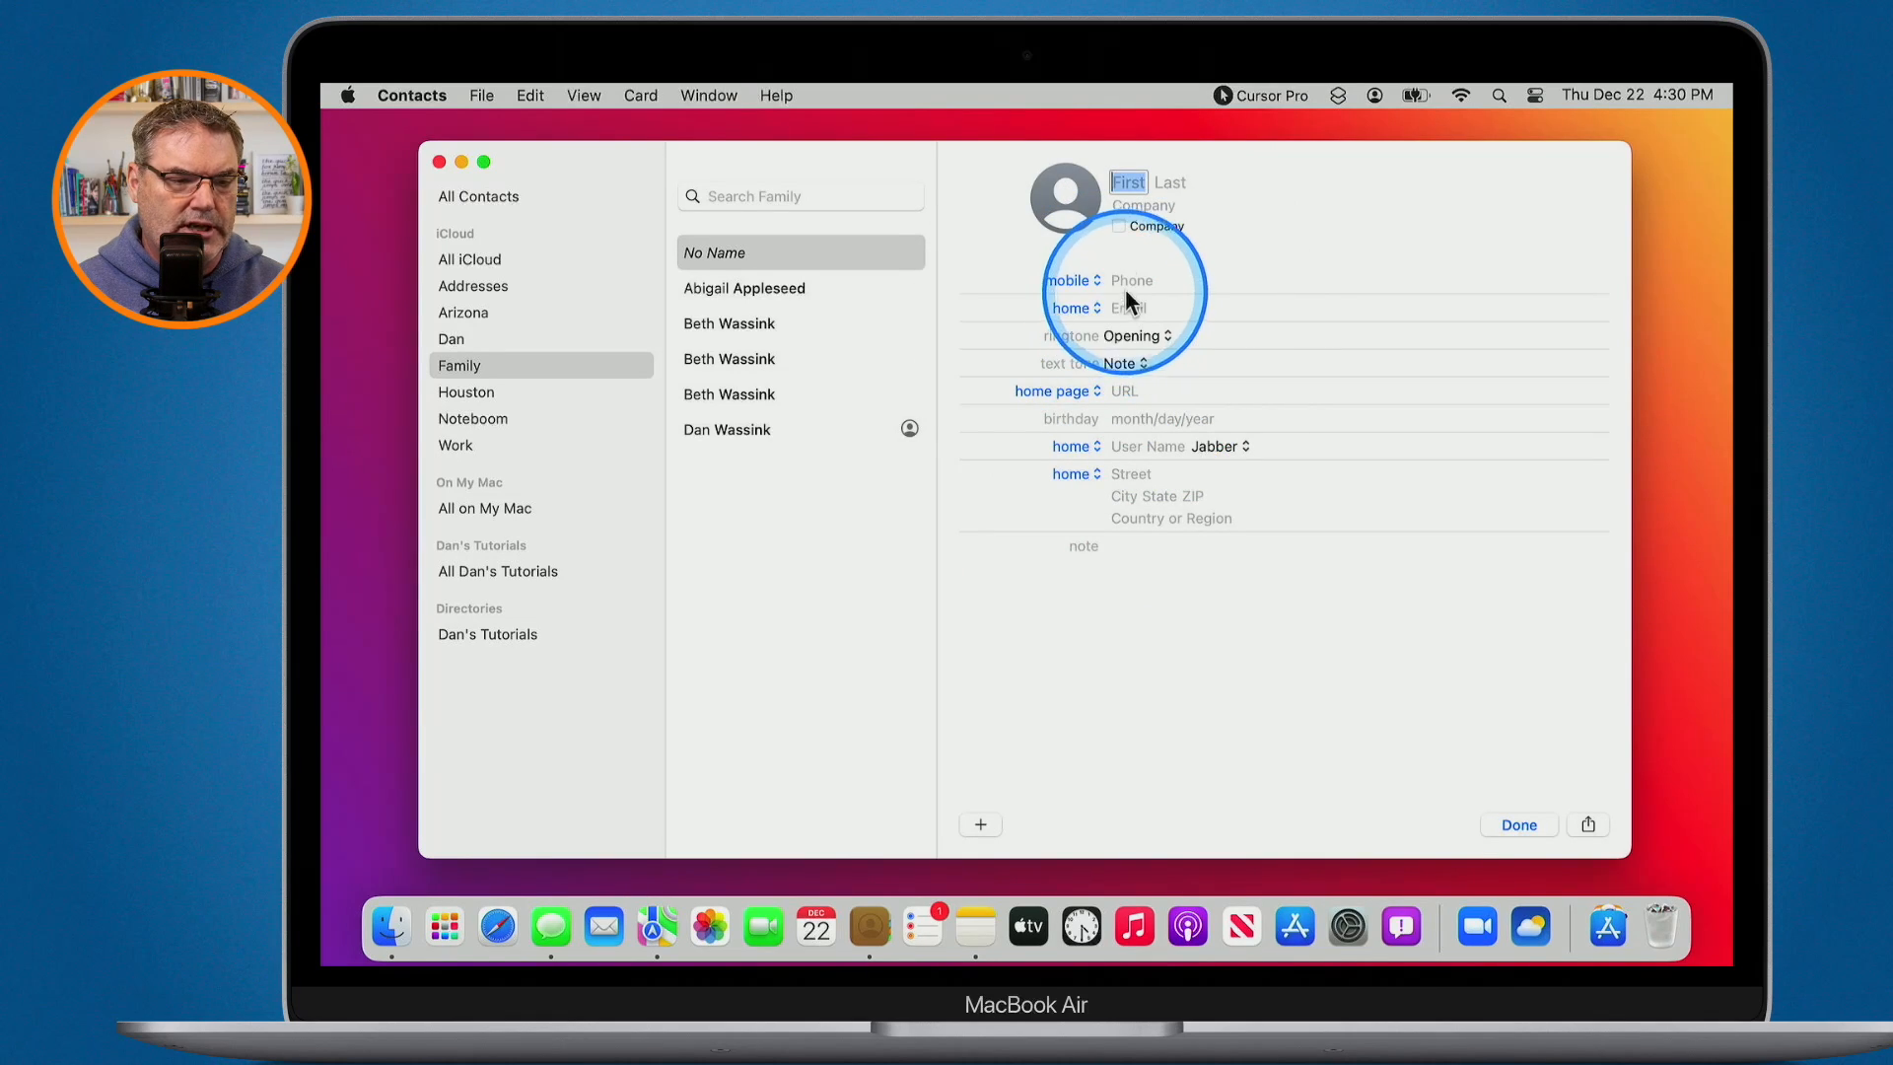
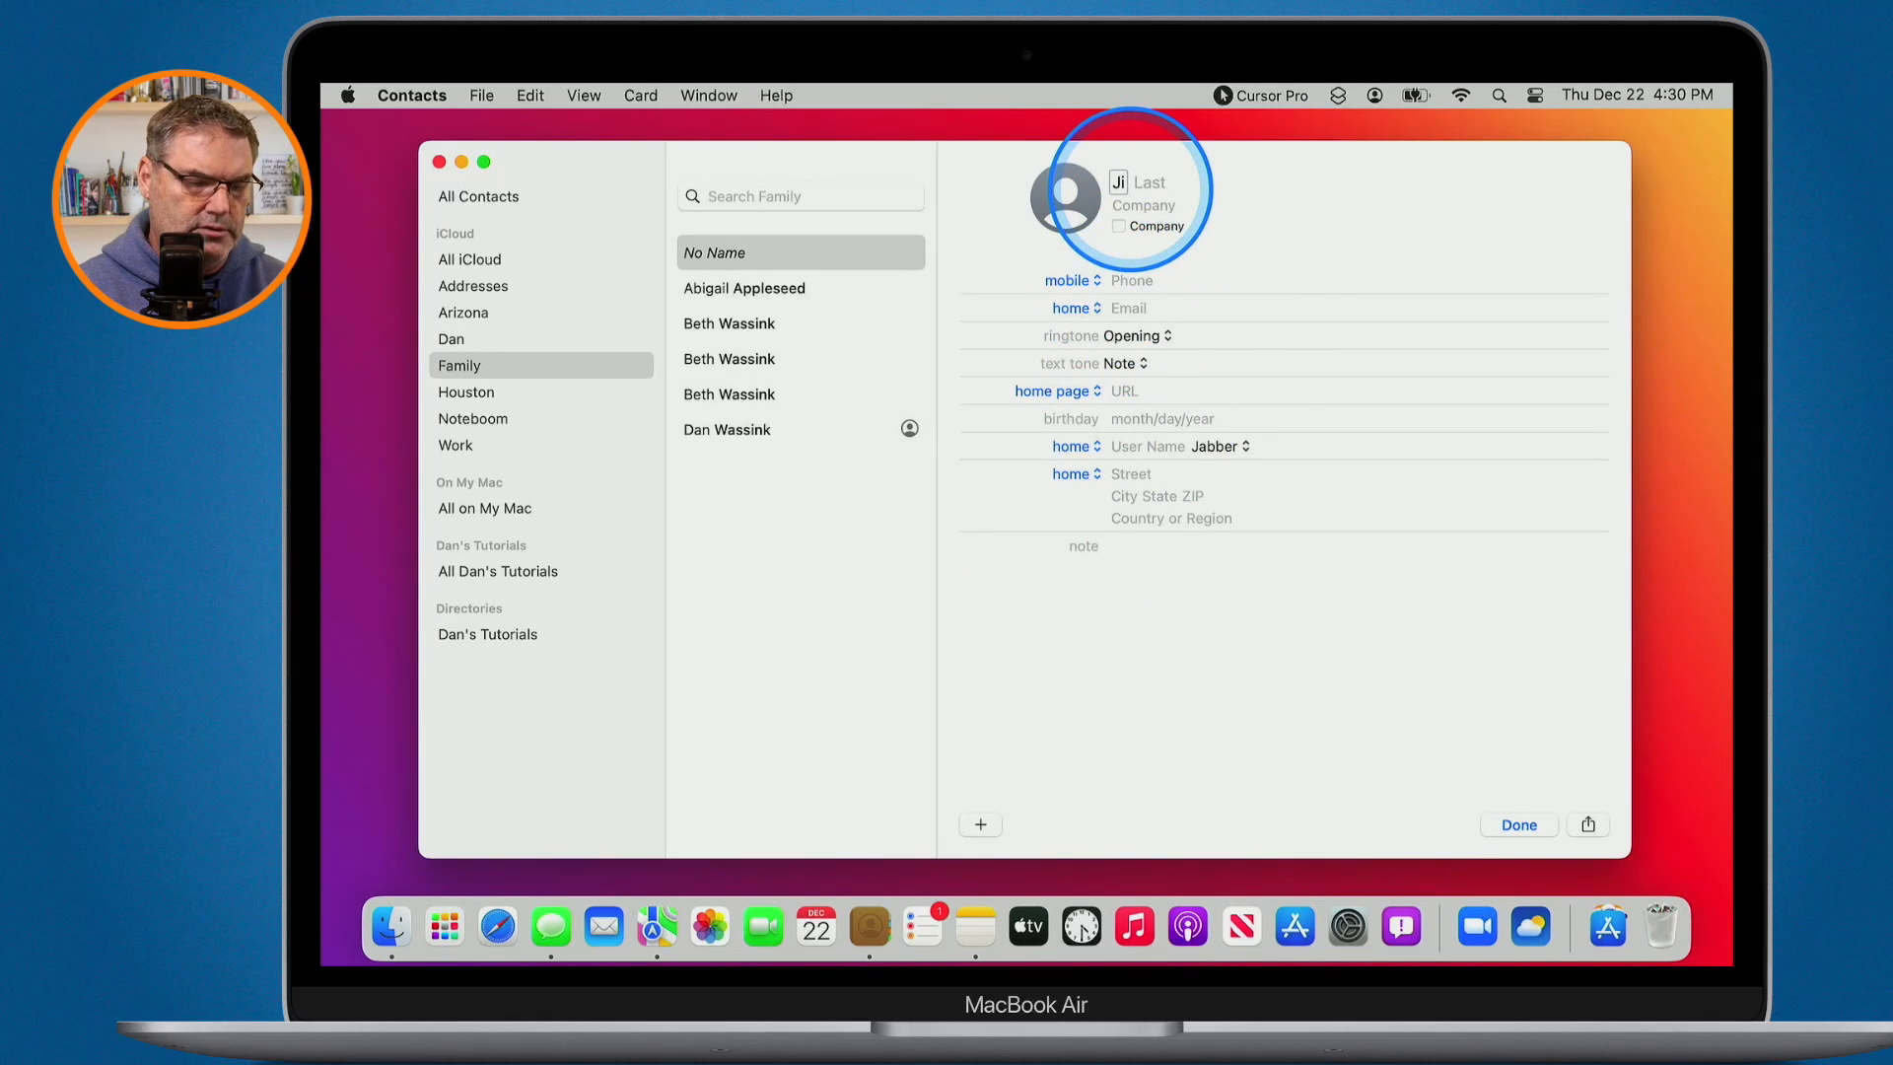
click(1162, 184)
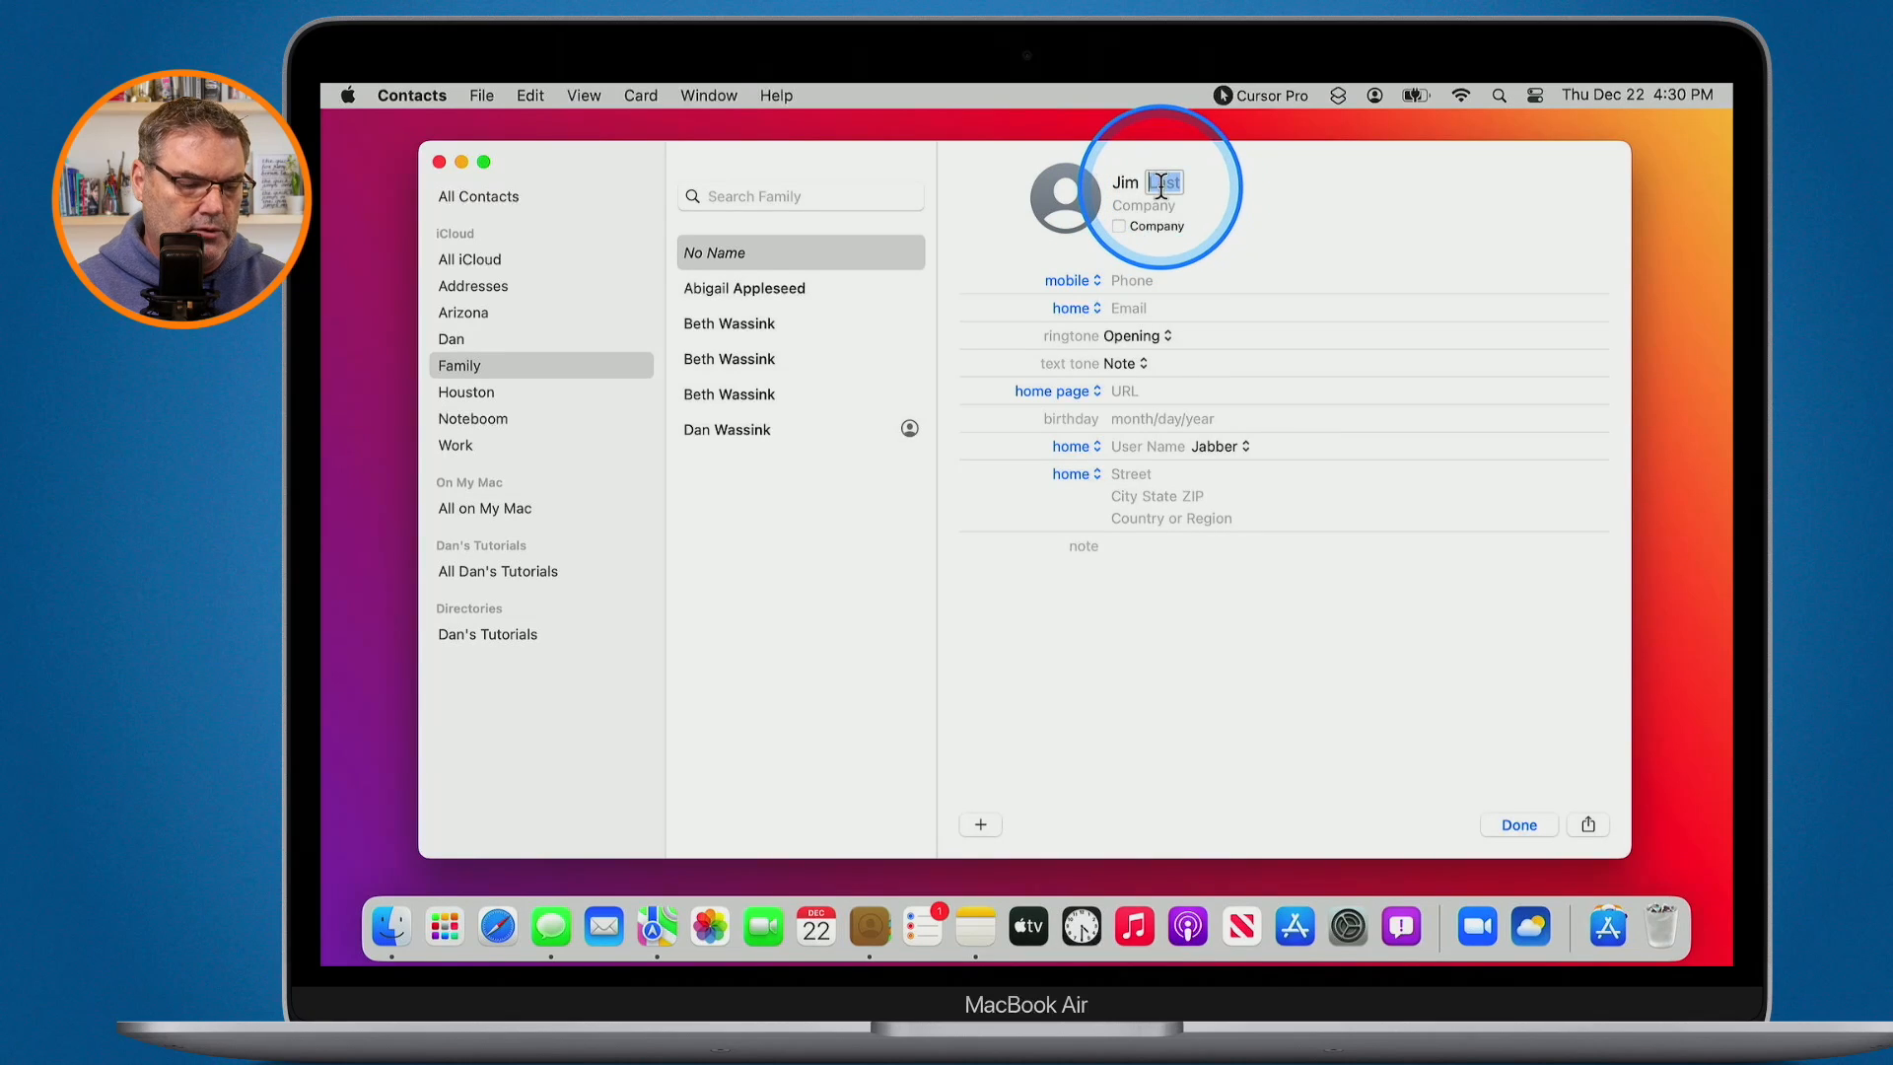
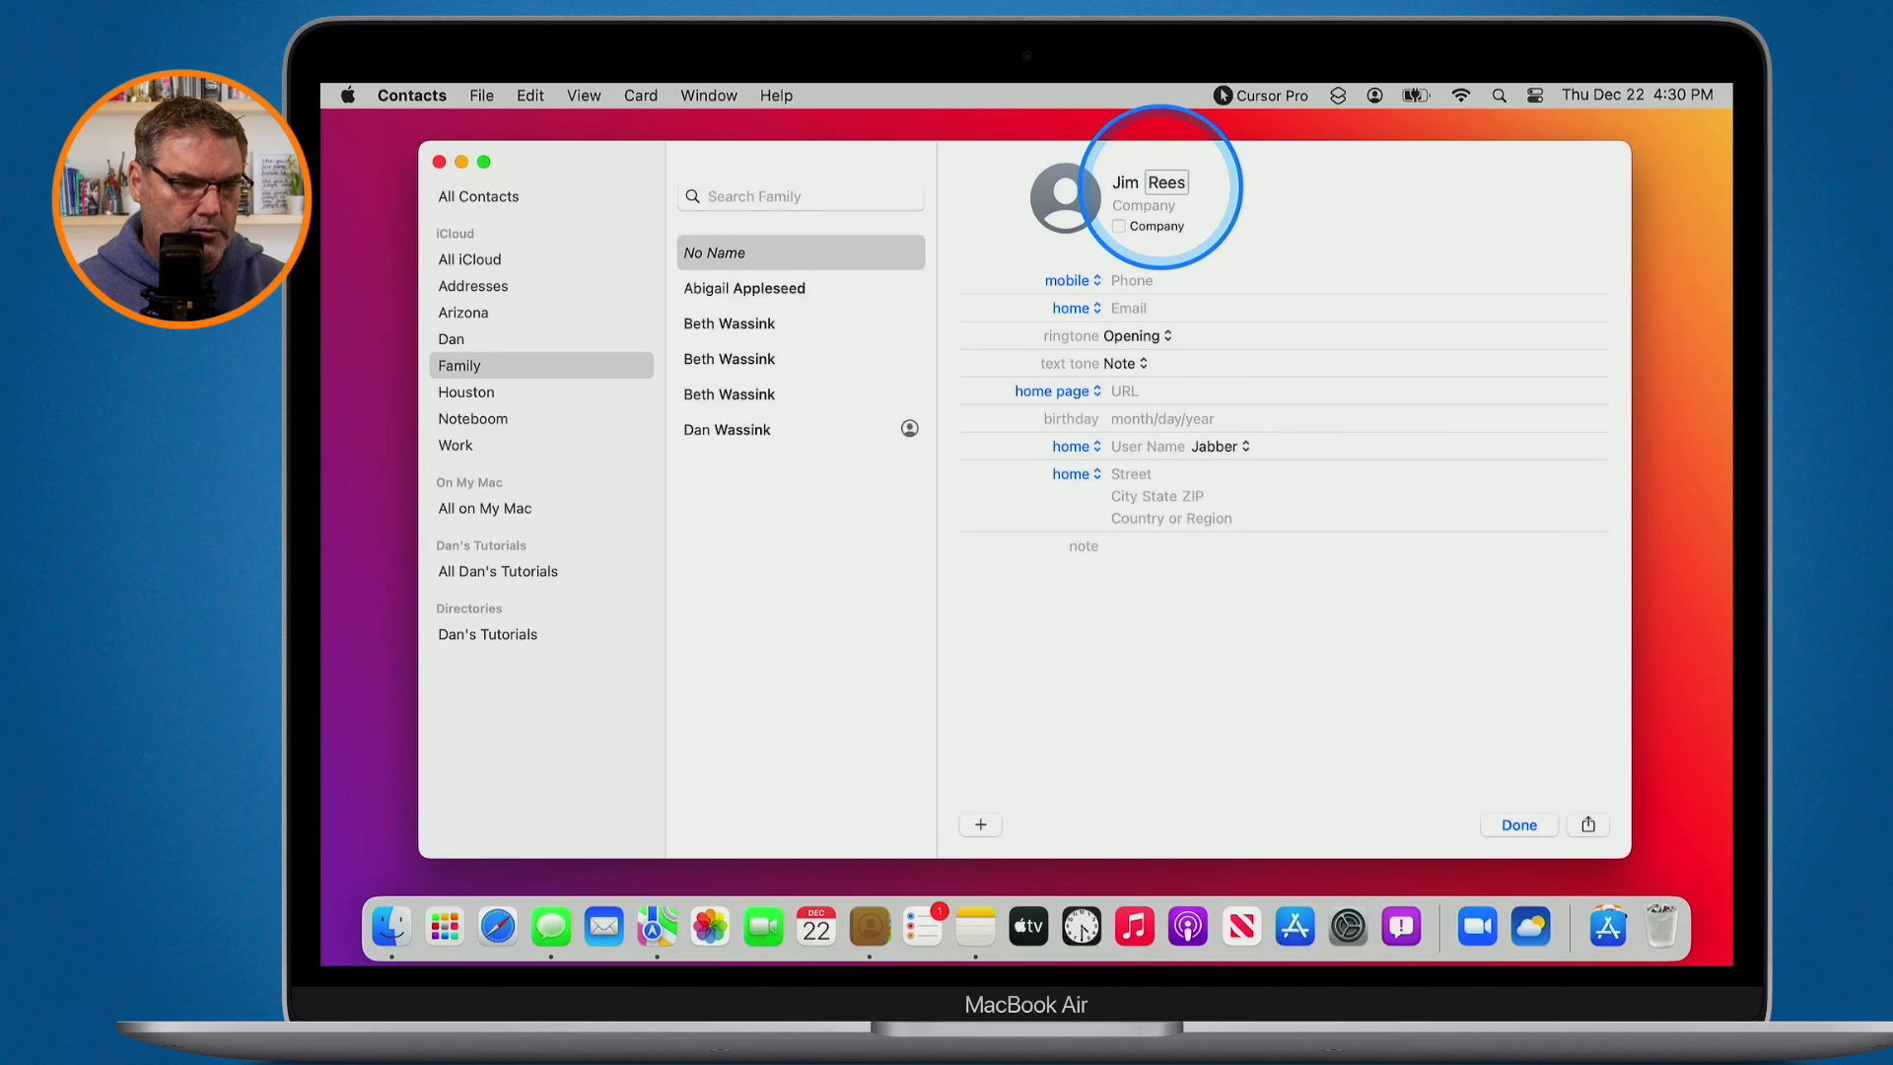
click(1144, 205)
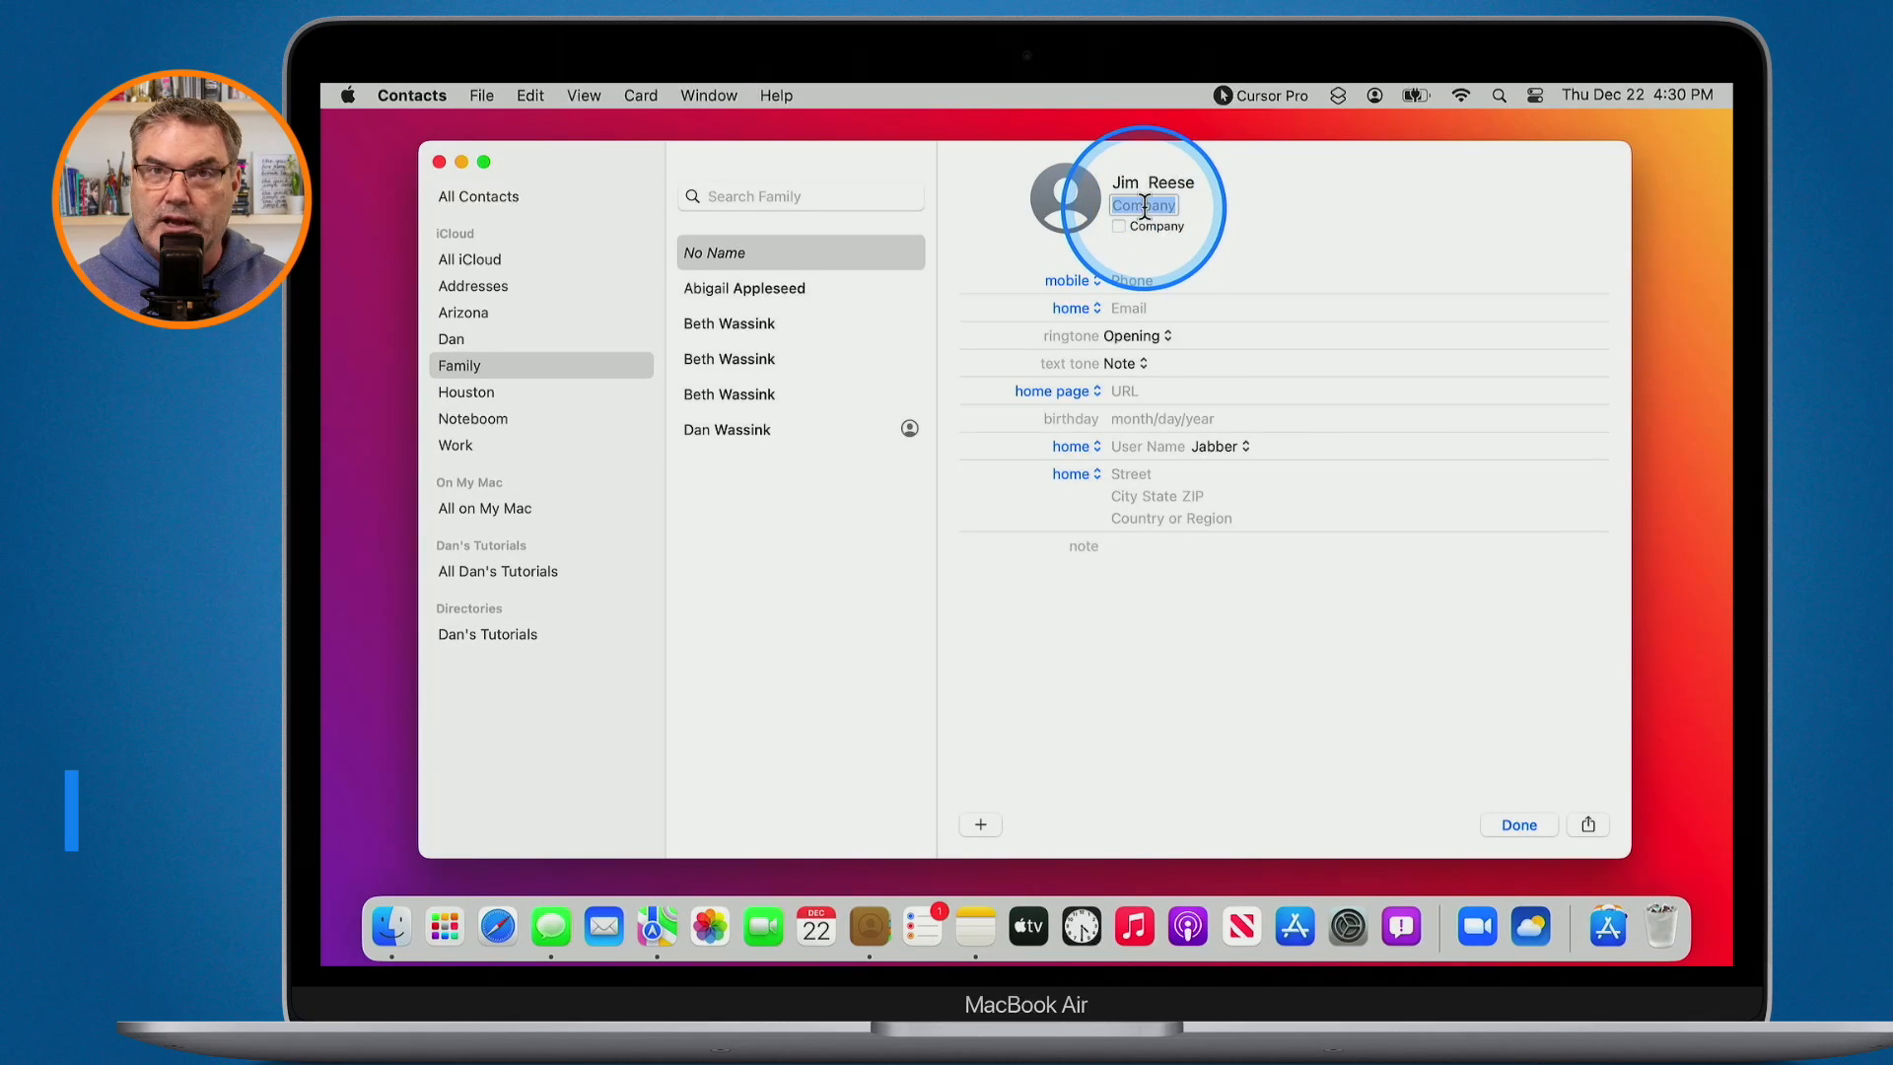
click(1143, 206)
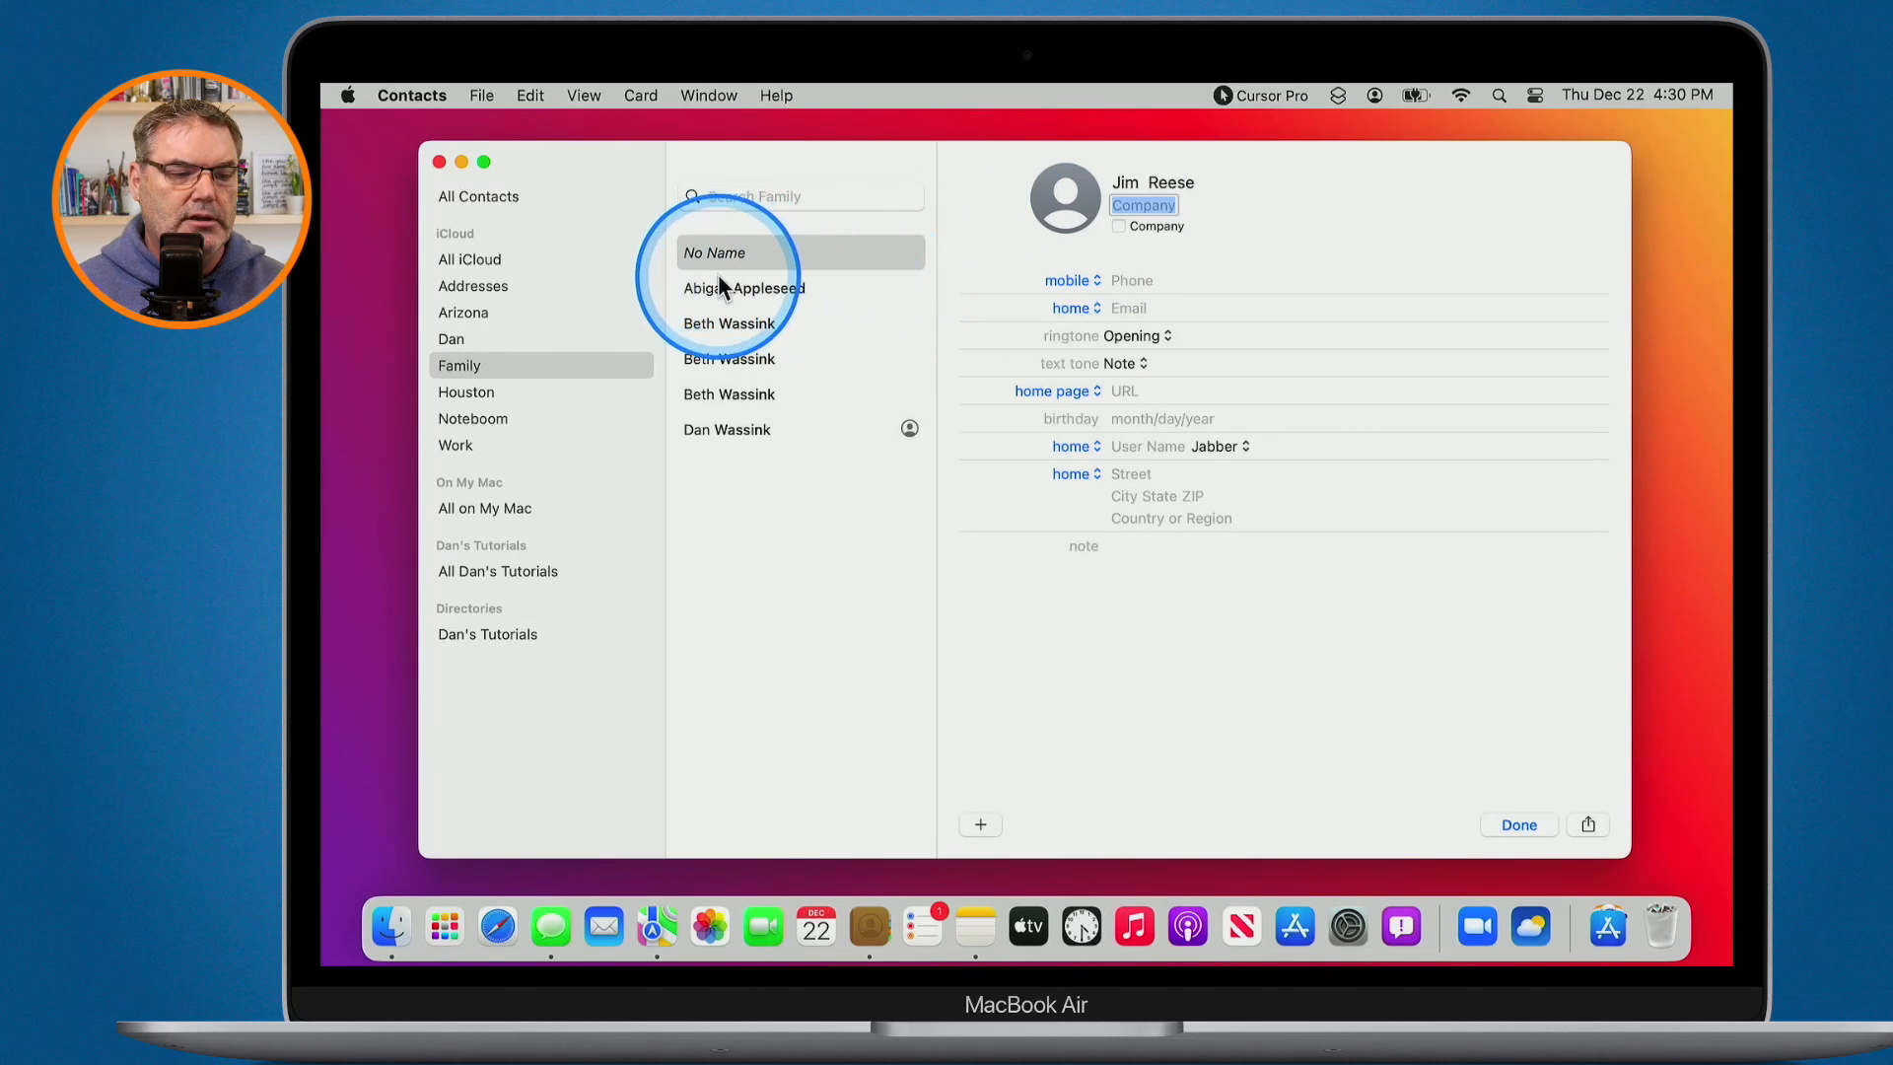
key(ctrl+alt+m)
key(ctrl+alt+m)
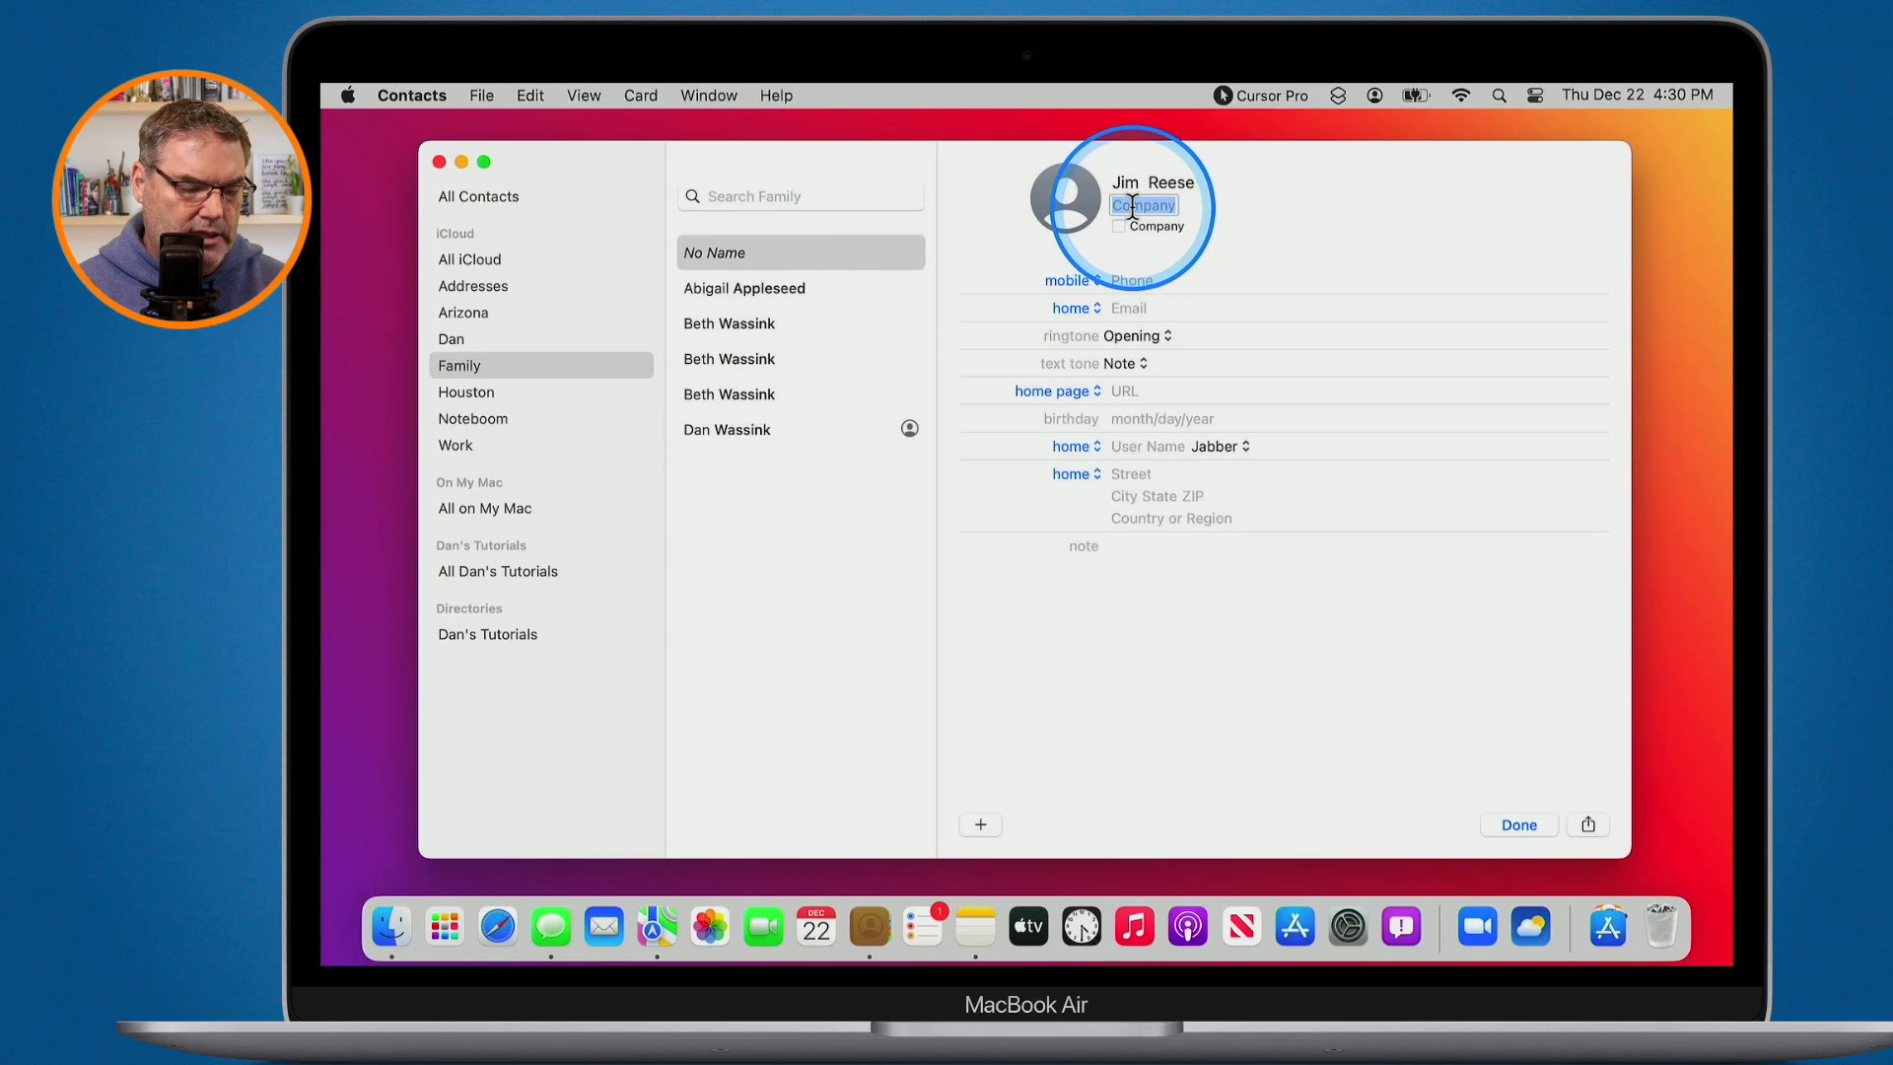
text(Apple)
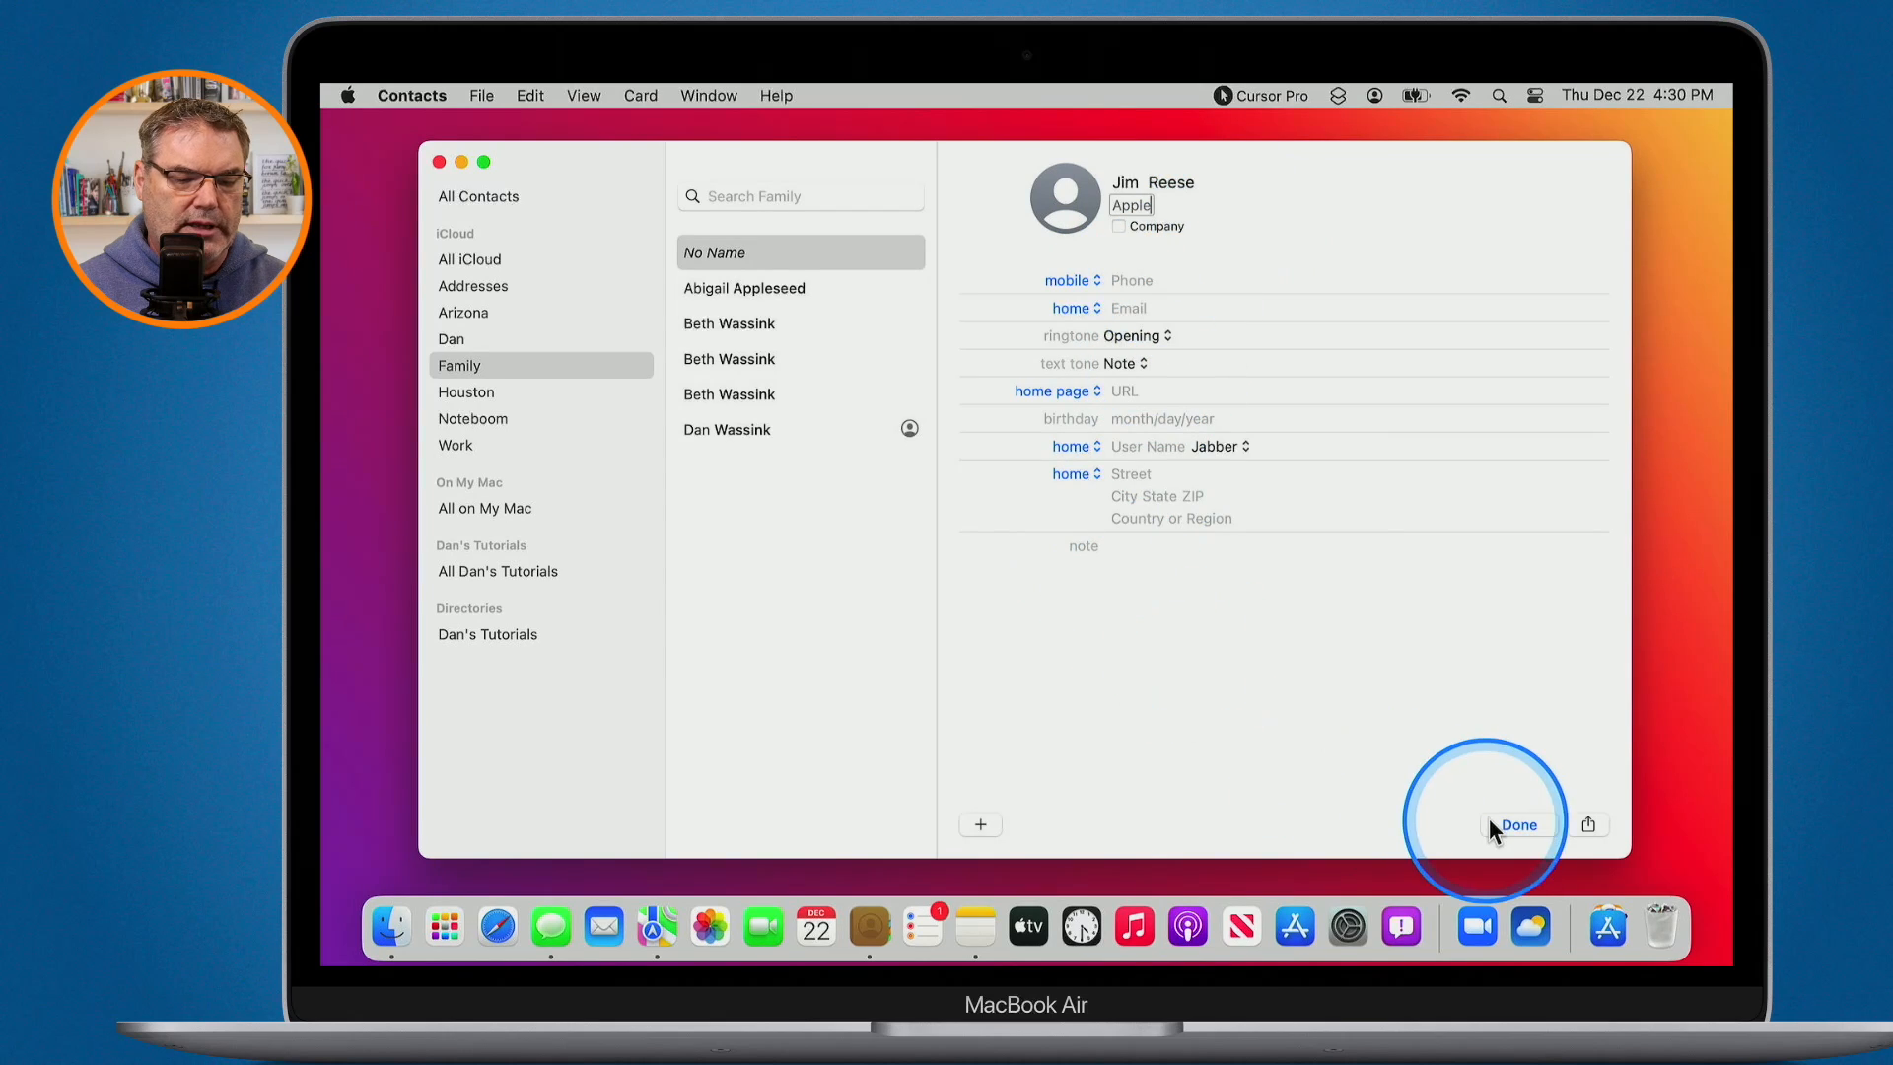
click(1515, 826)
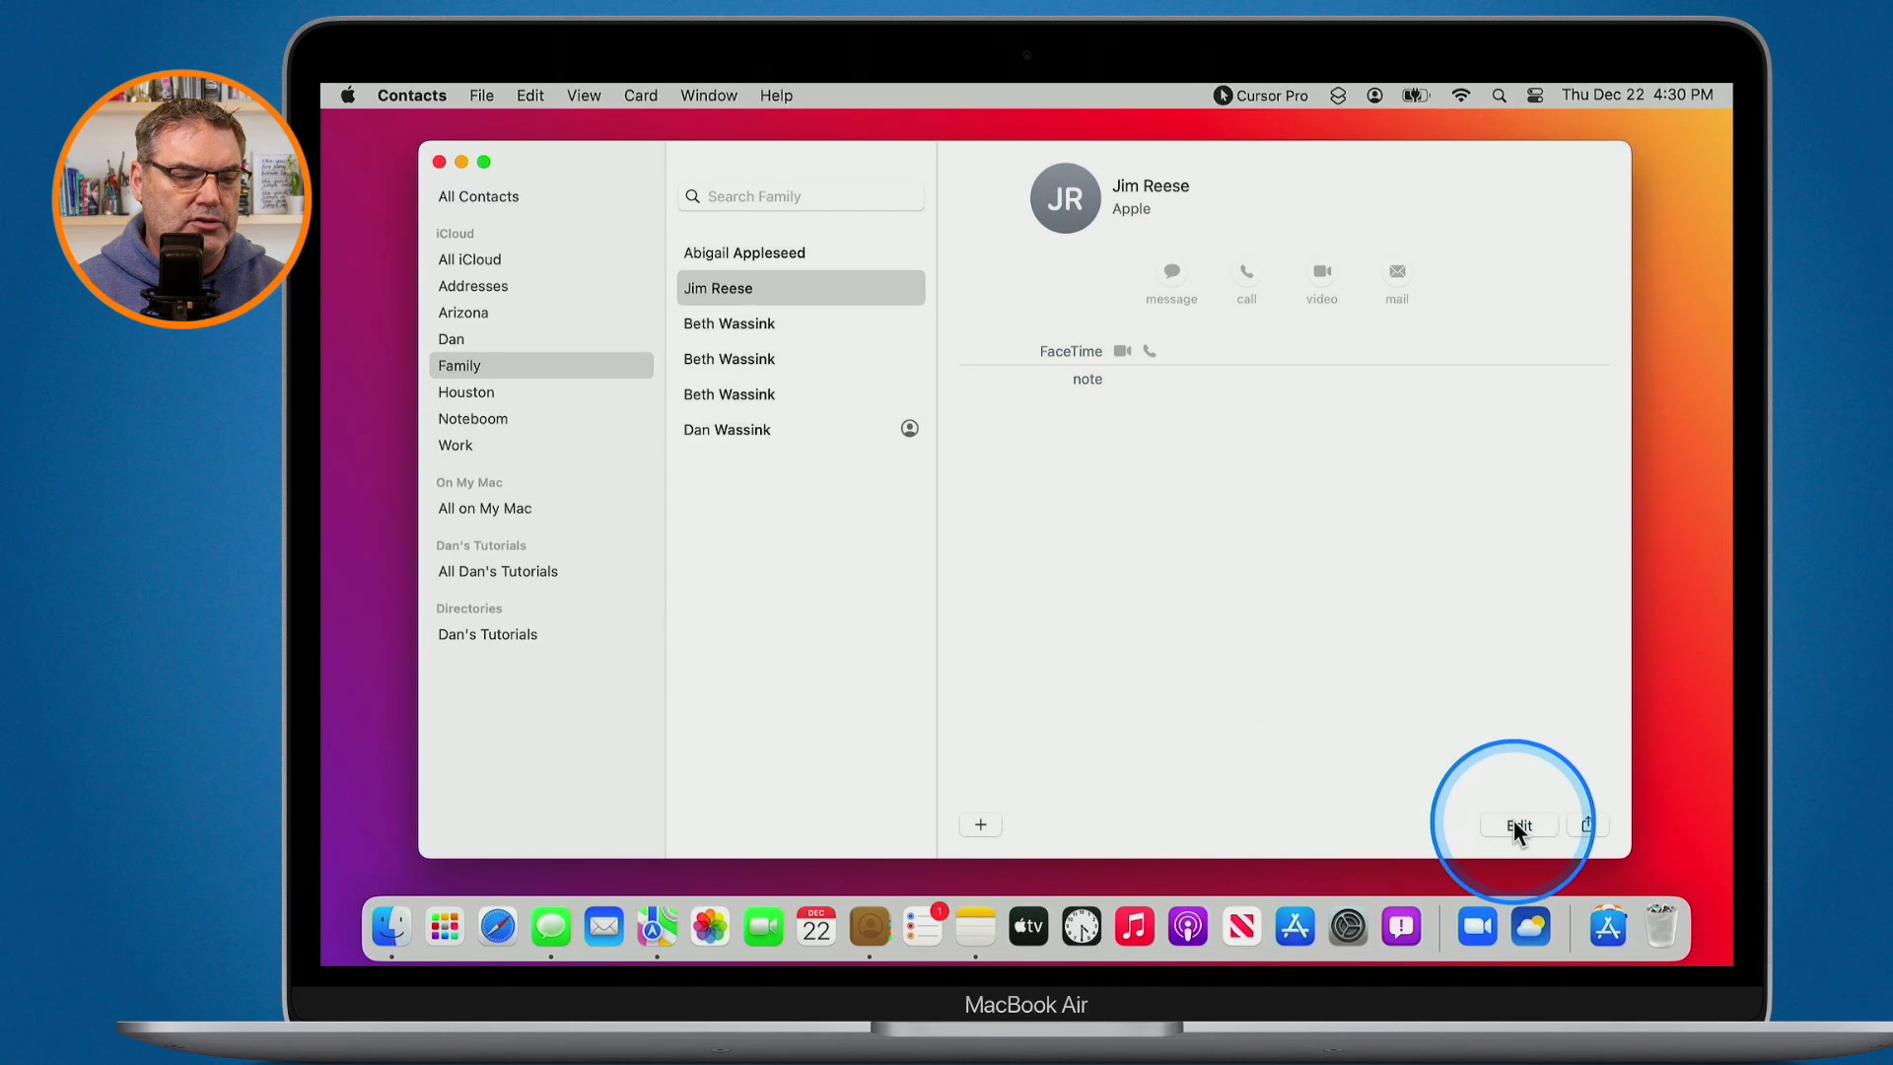
- Mark the new contact's card as a company card and save it
key(ctrl)
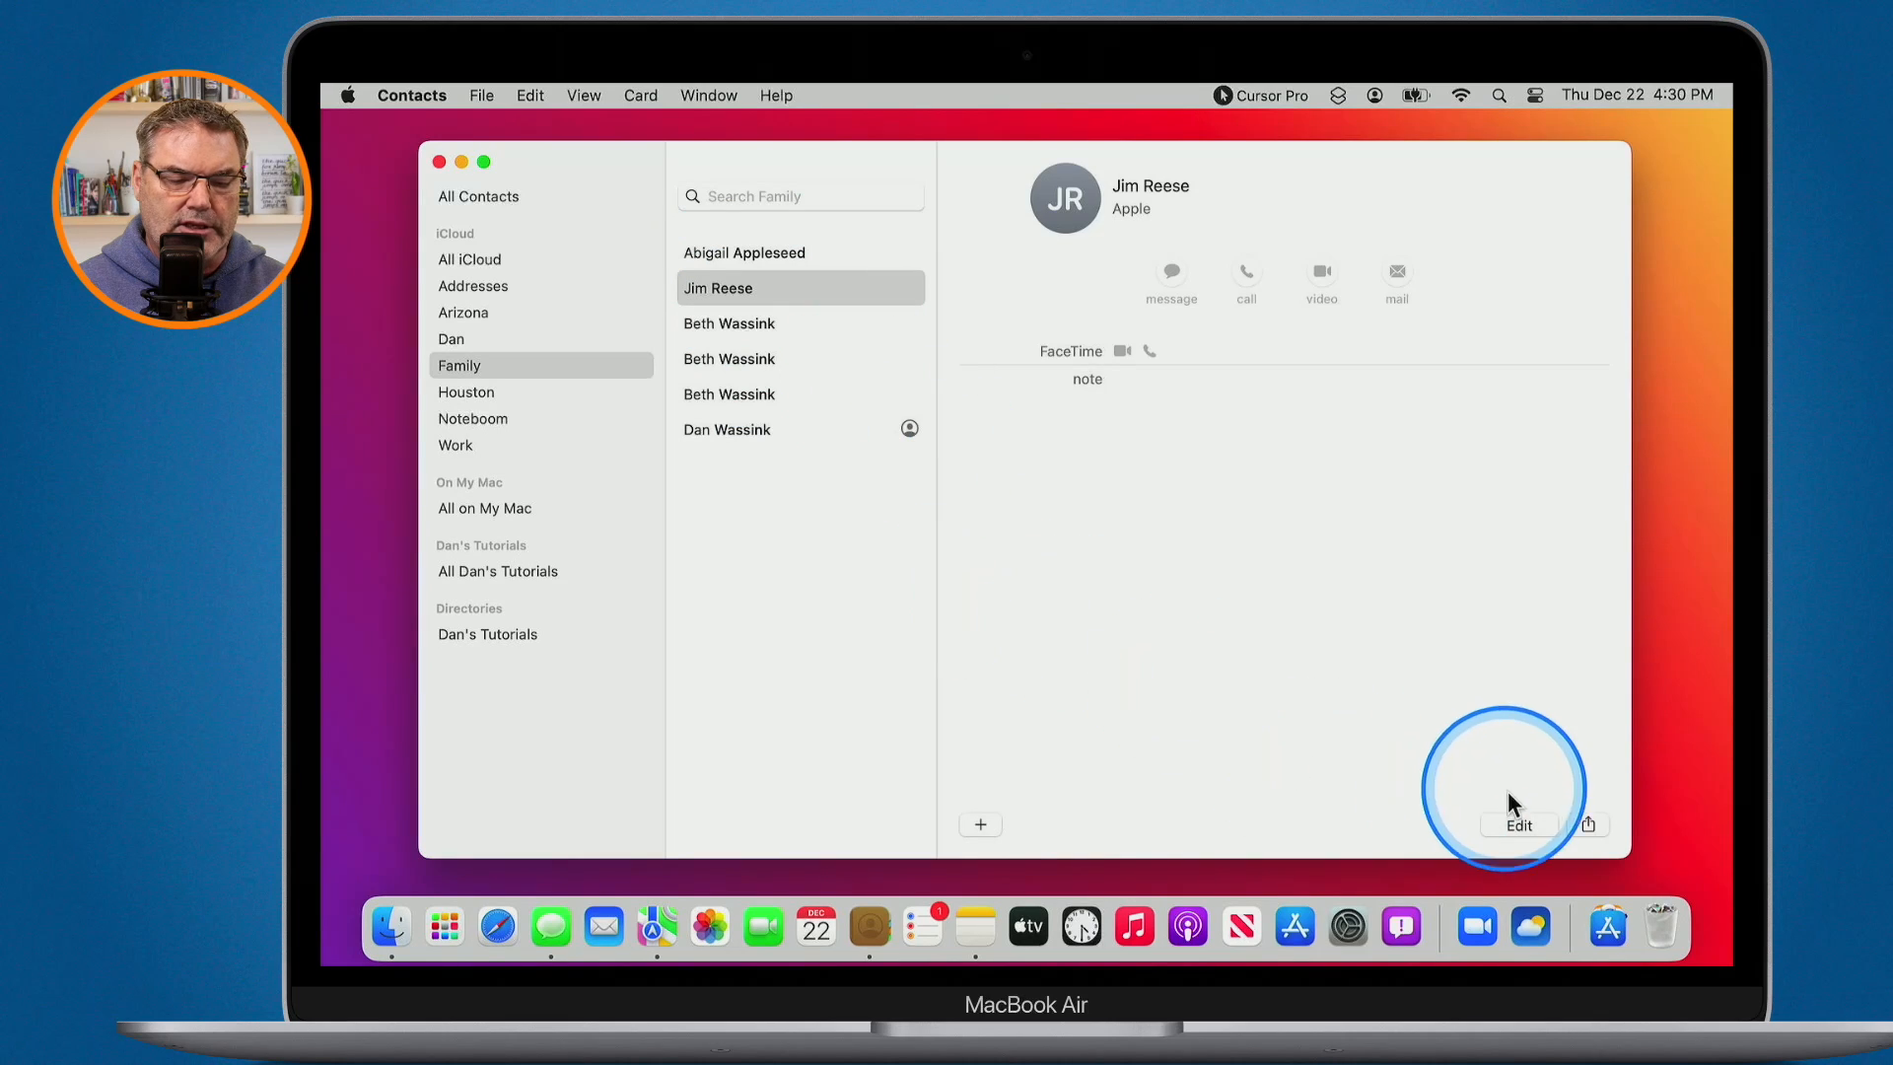
click(1516, 823)
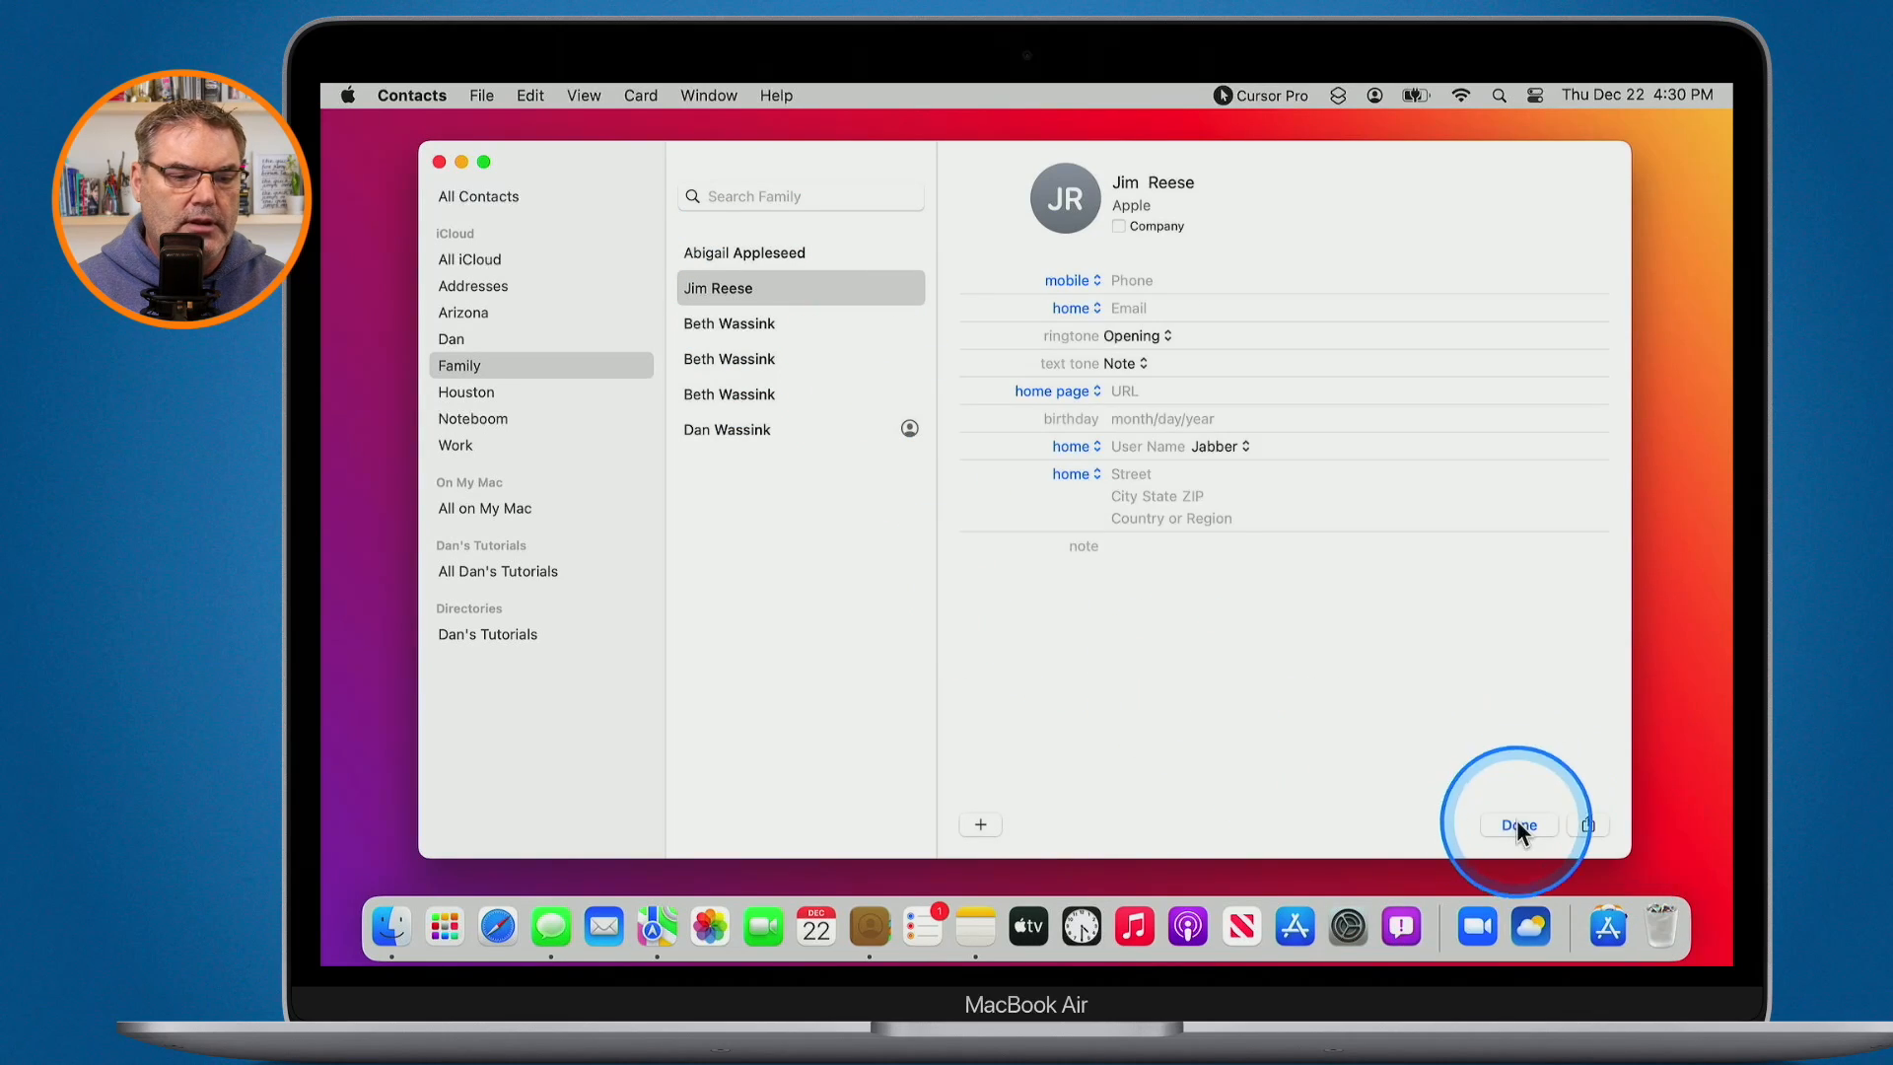
key(ctrl)
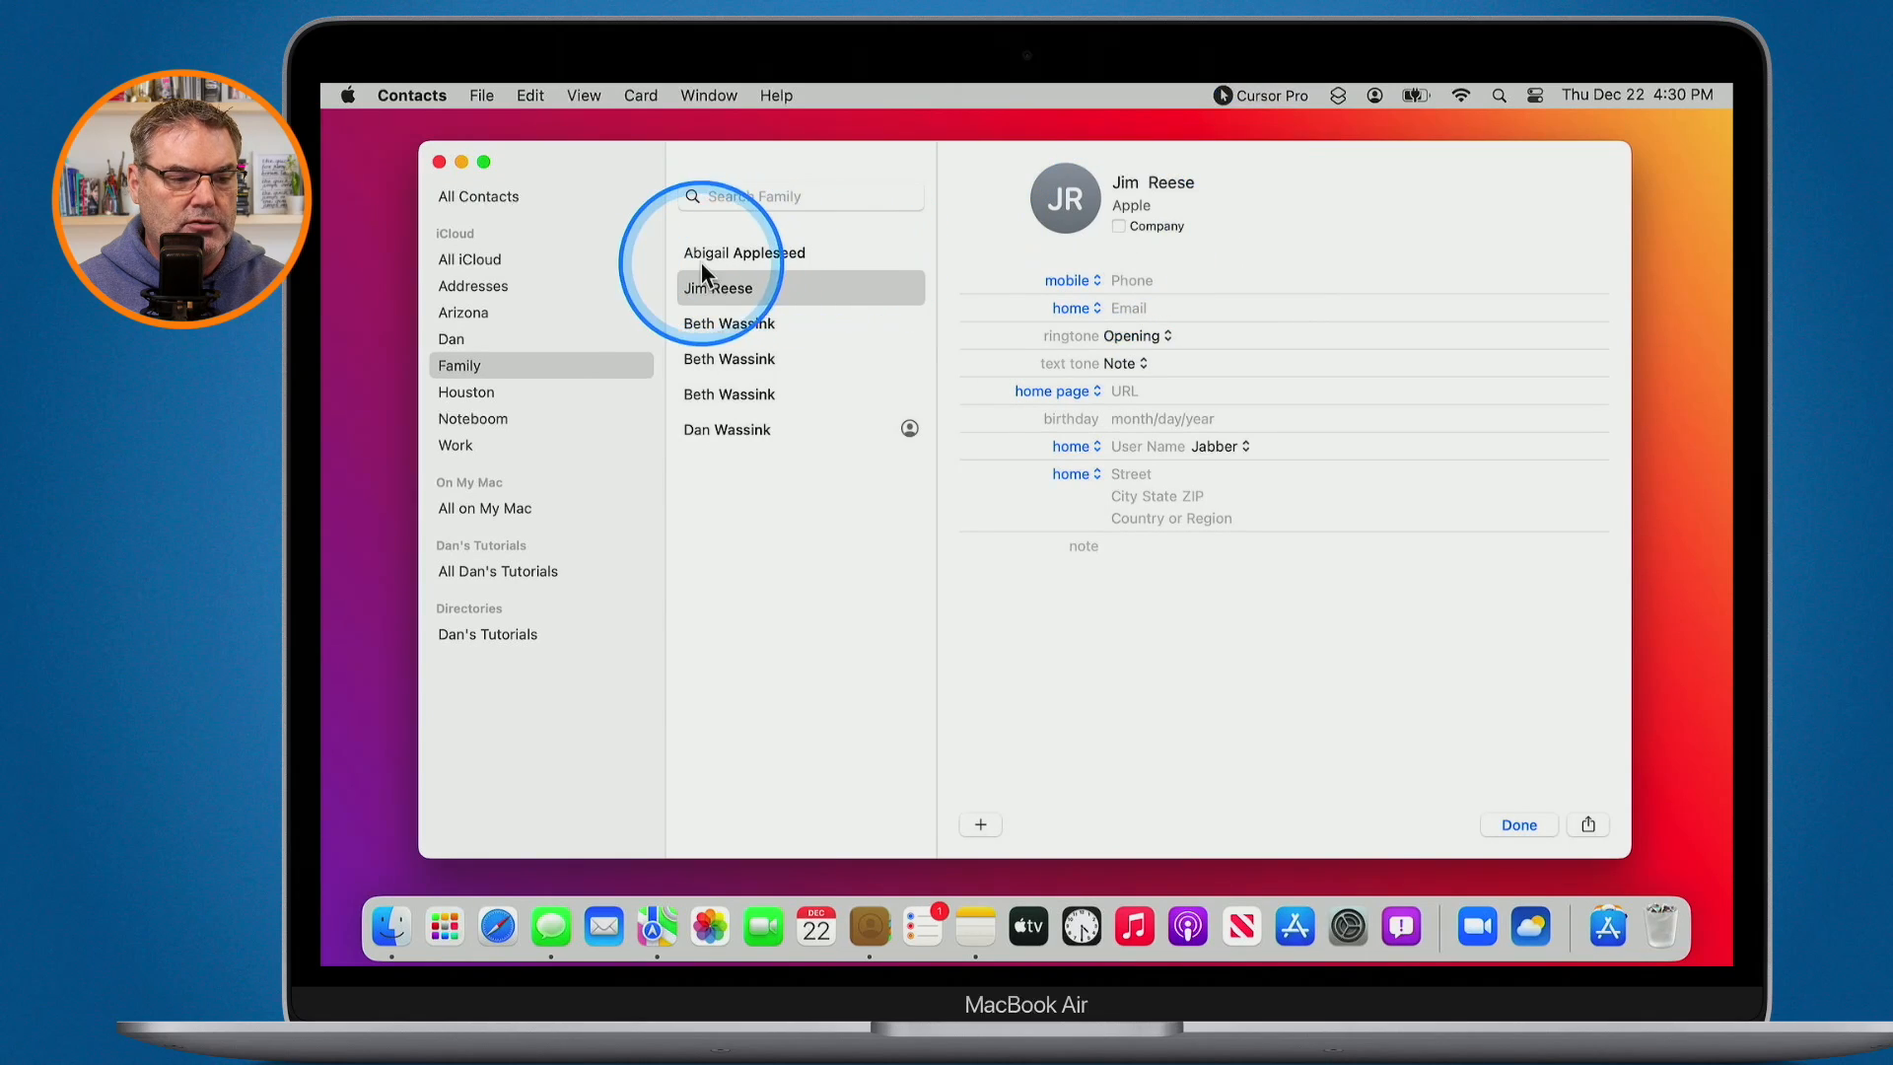
click(1118, 226)
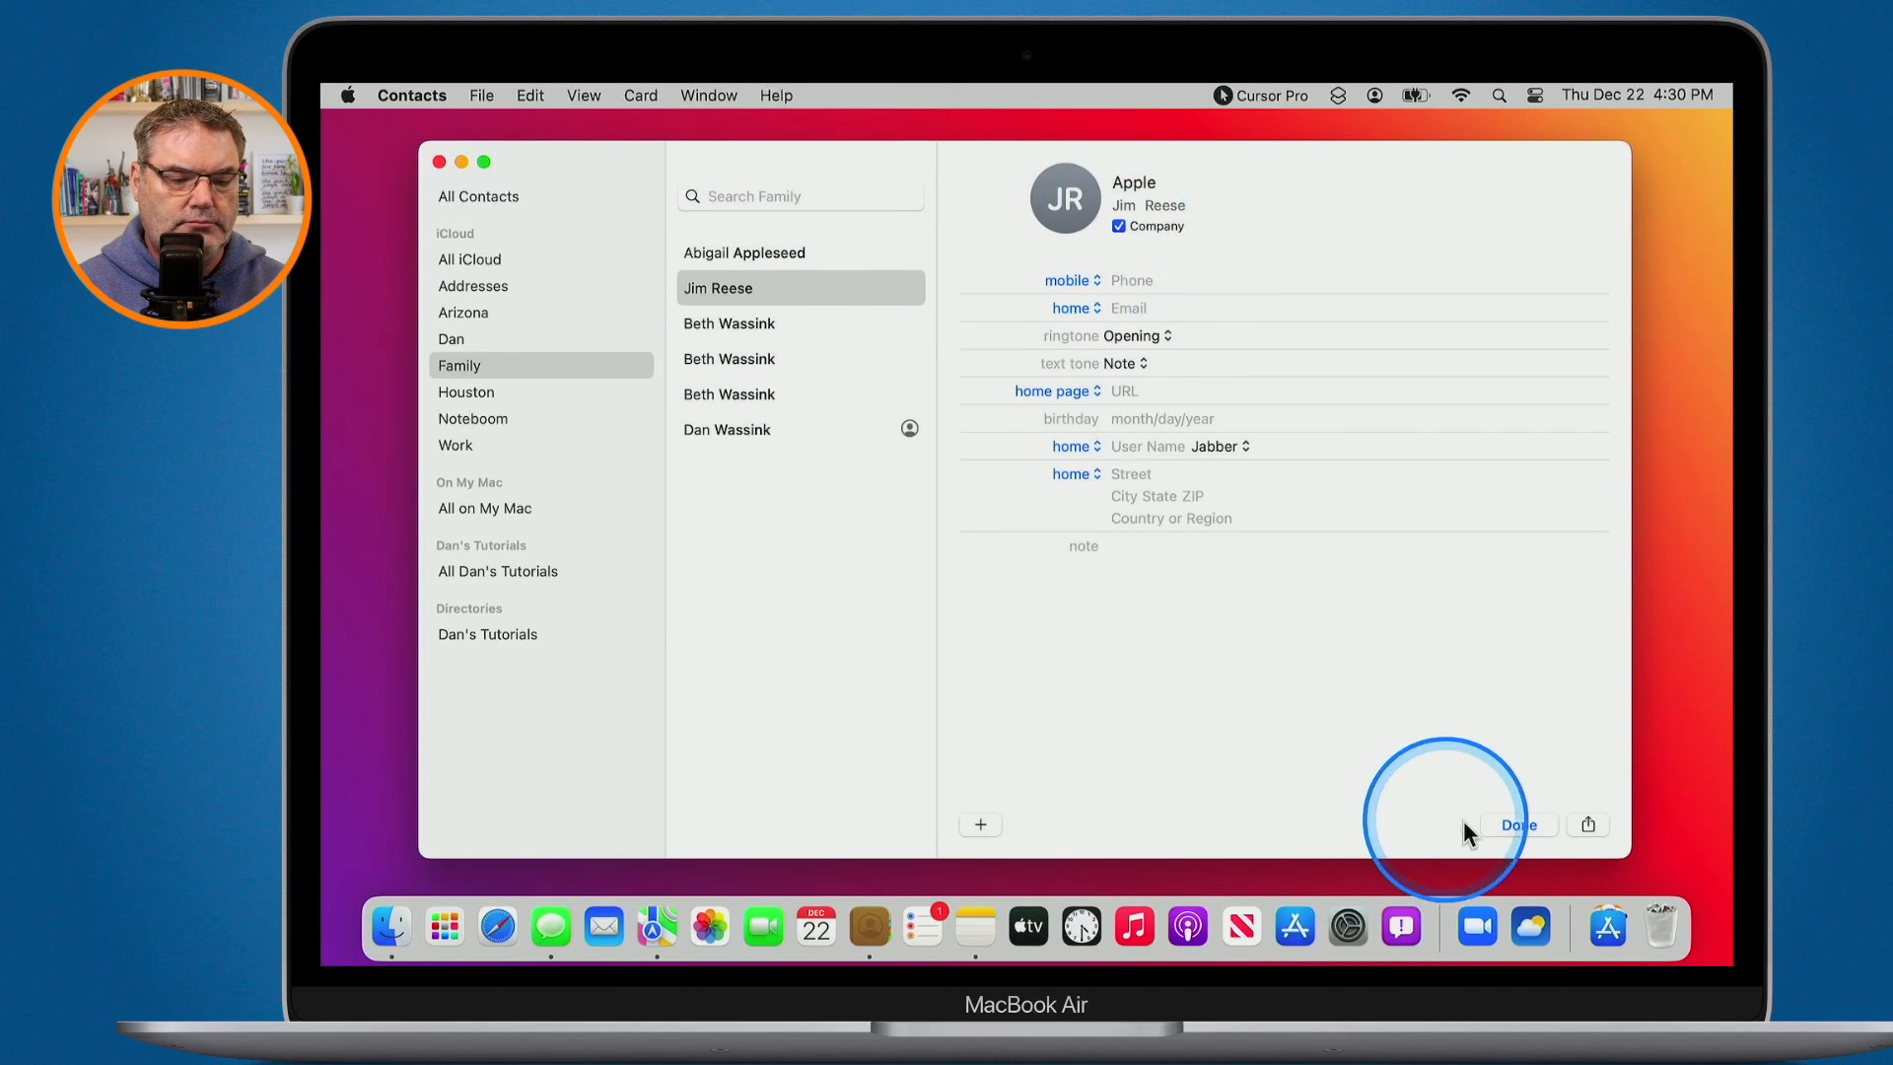
click(1518, 825)
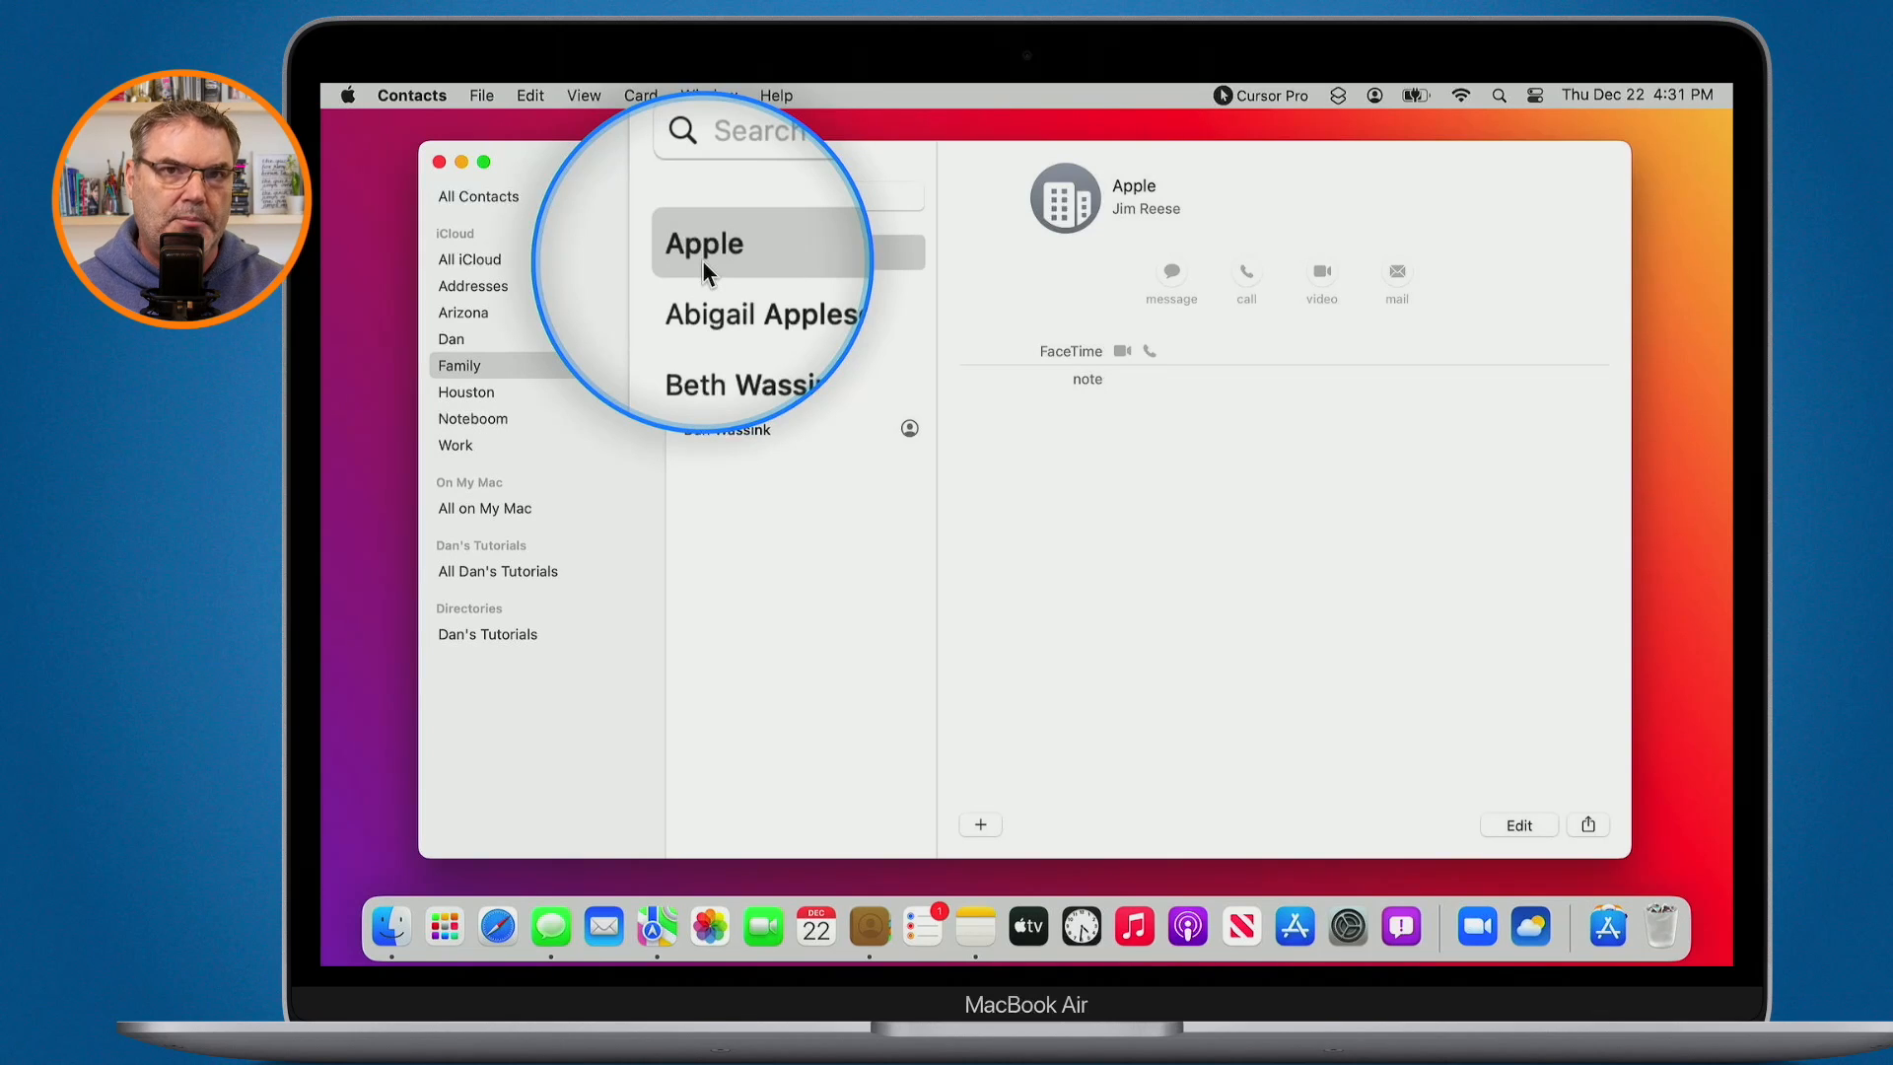
- Switch the Apple card back to a person card, leaving the email label unchanged
click(1516, 823)
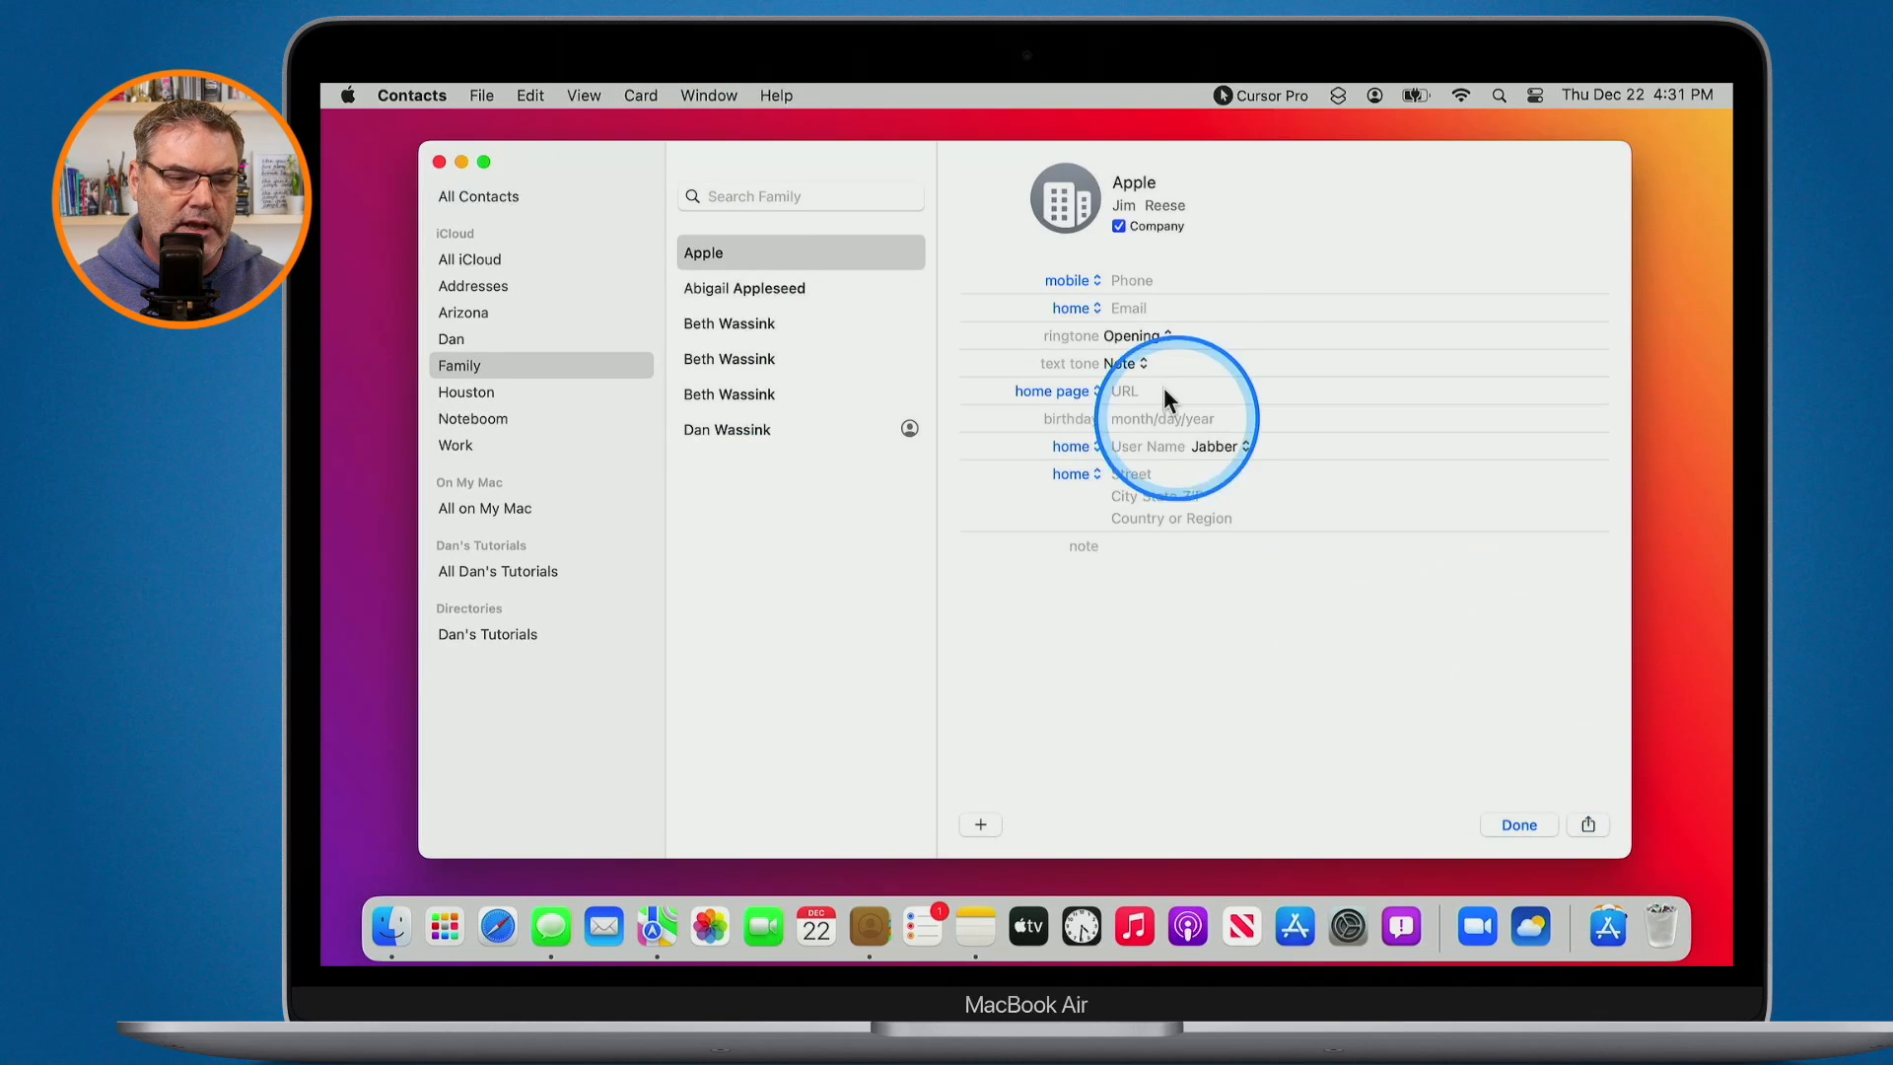
click(1119, 227)
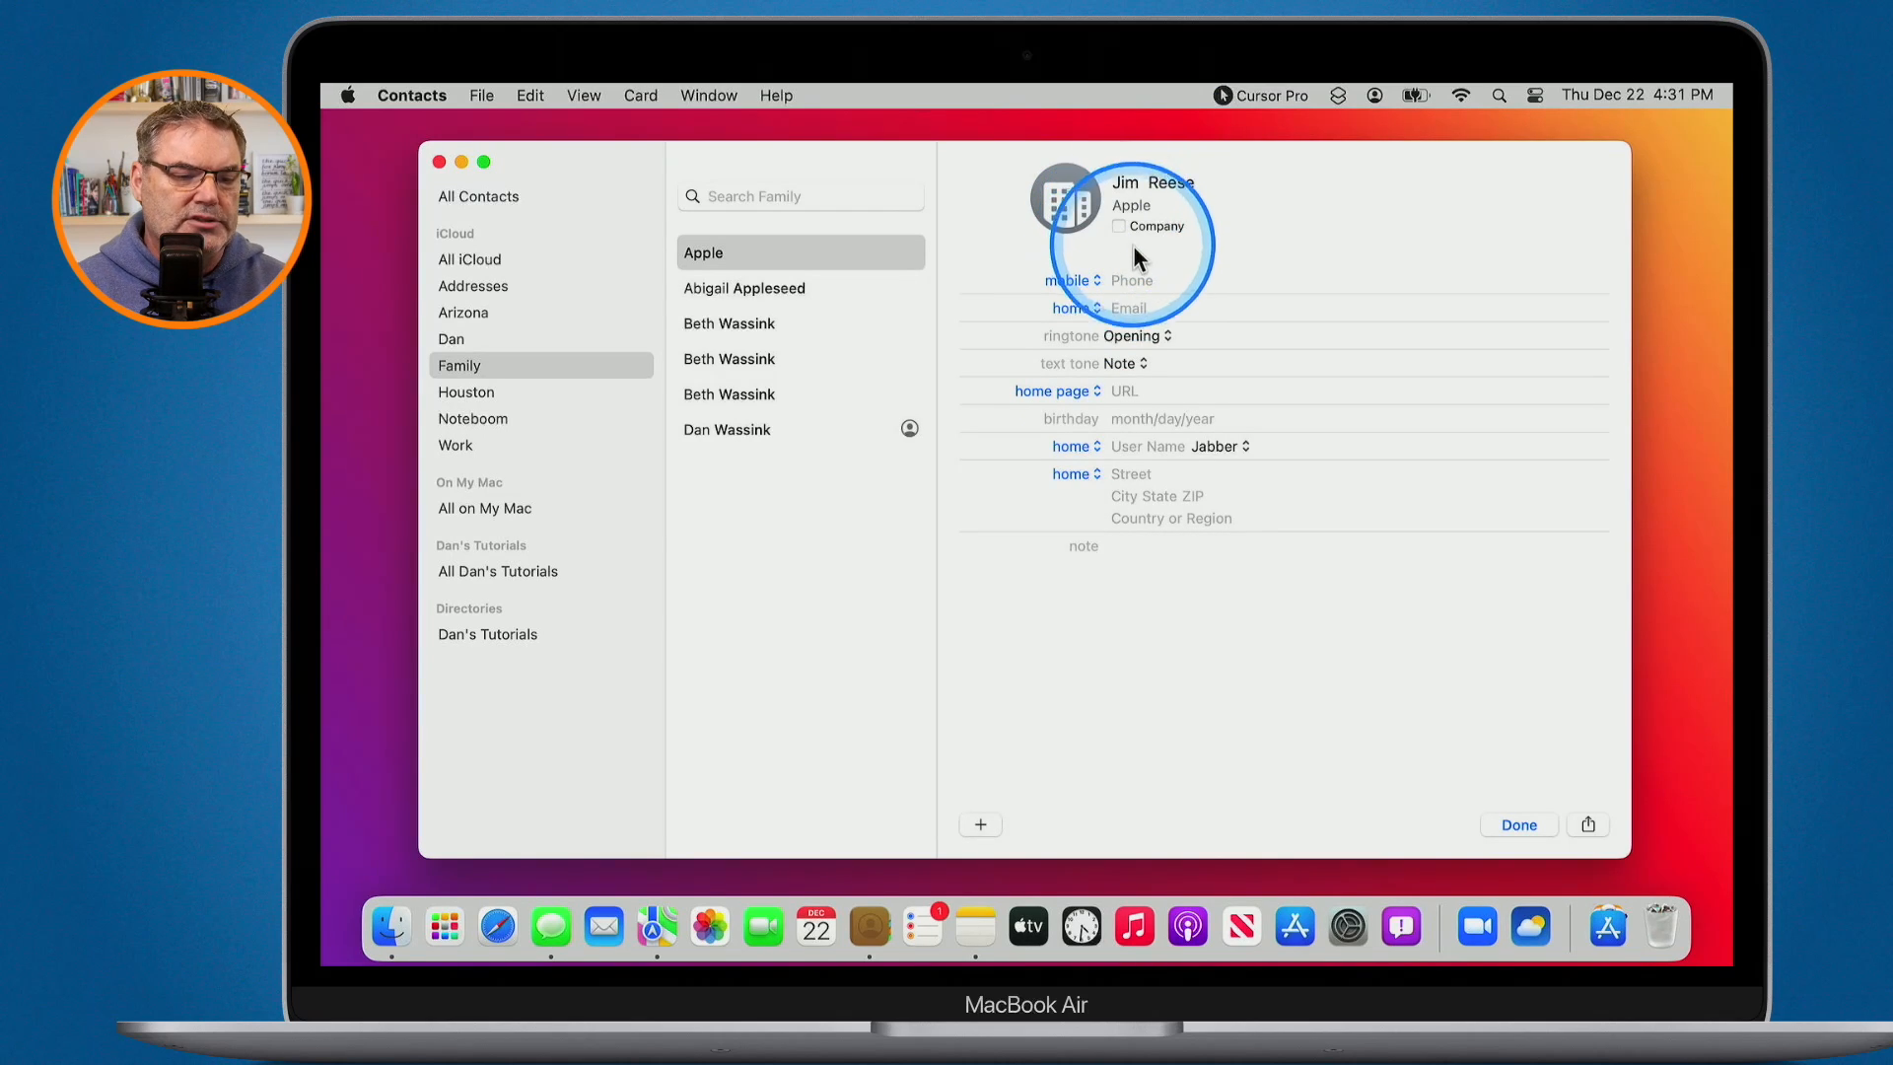
click(1094, 306)
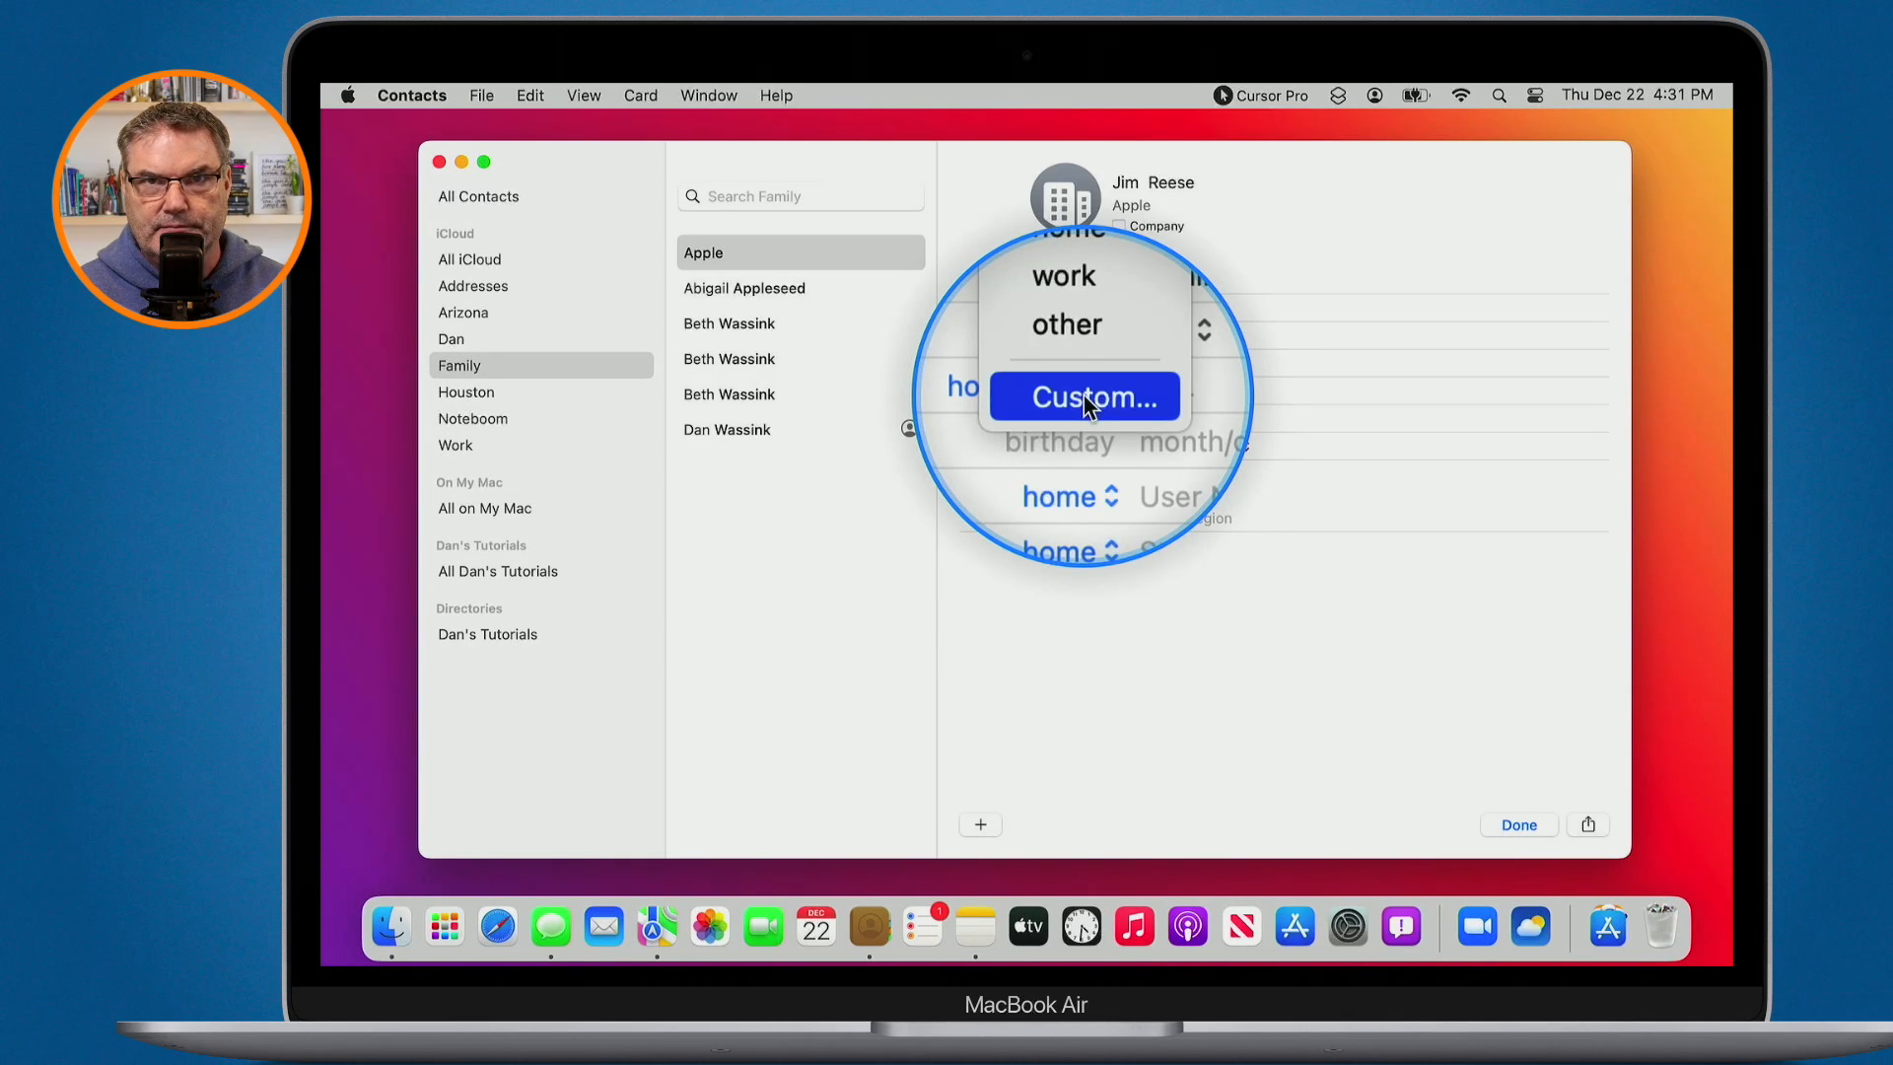
click(1234, 664)
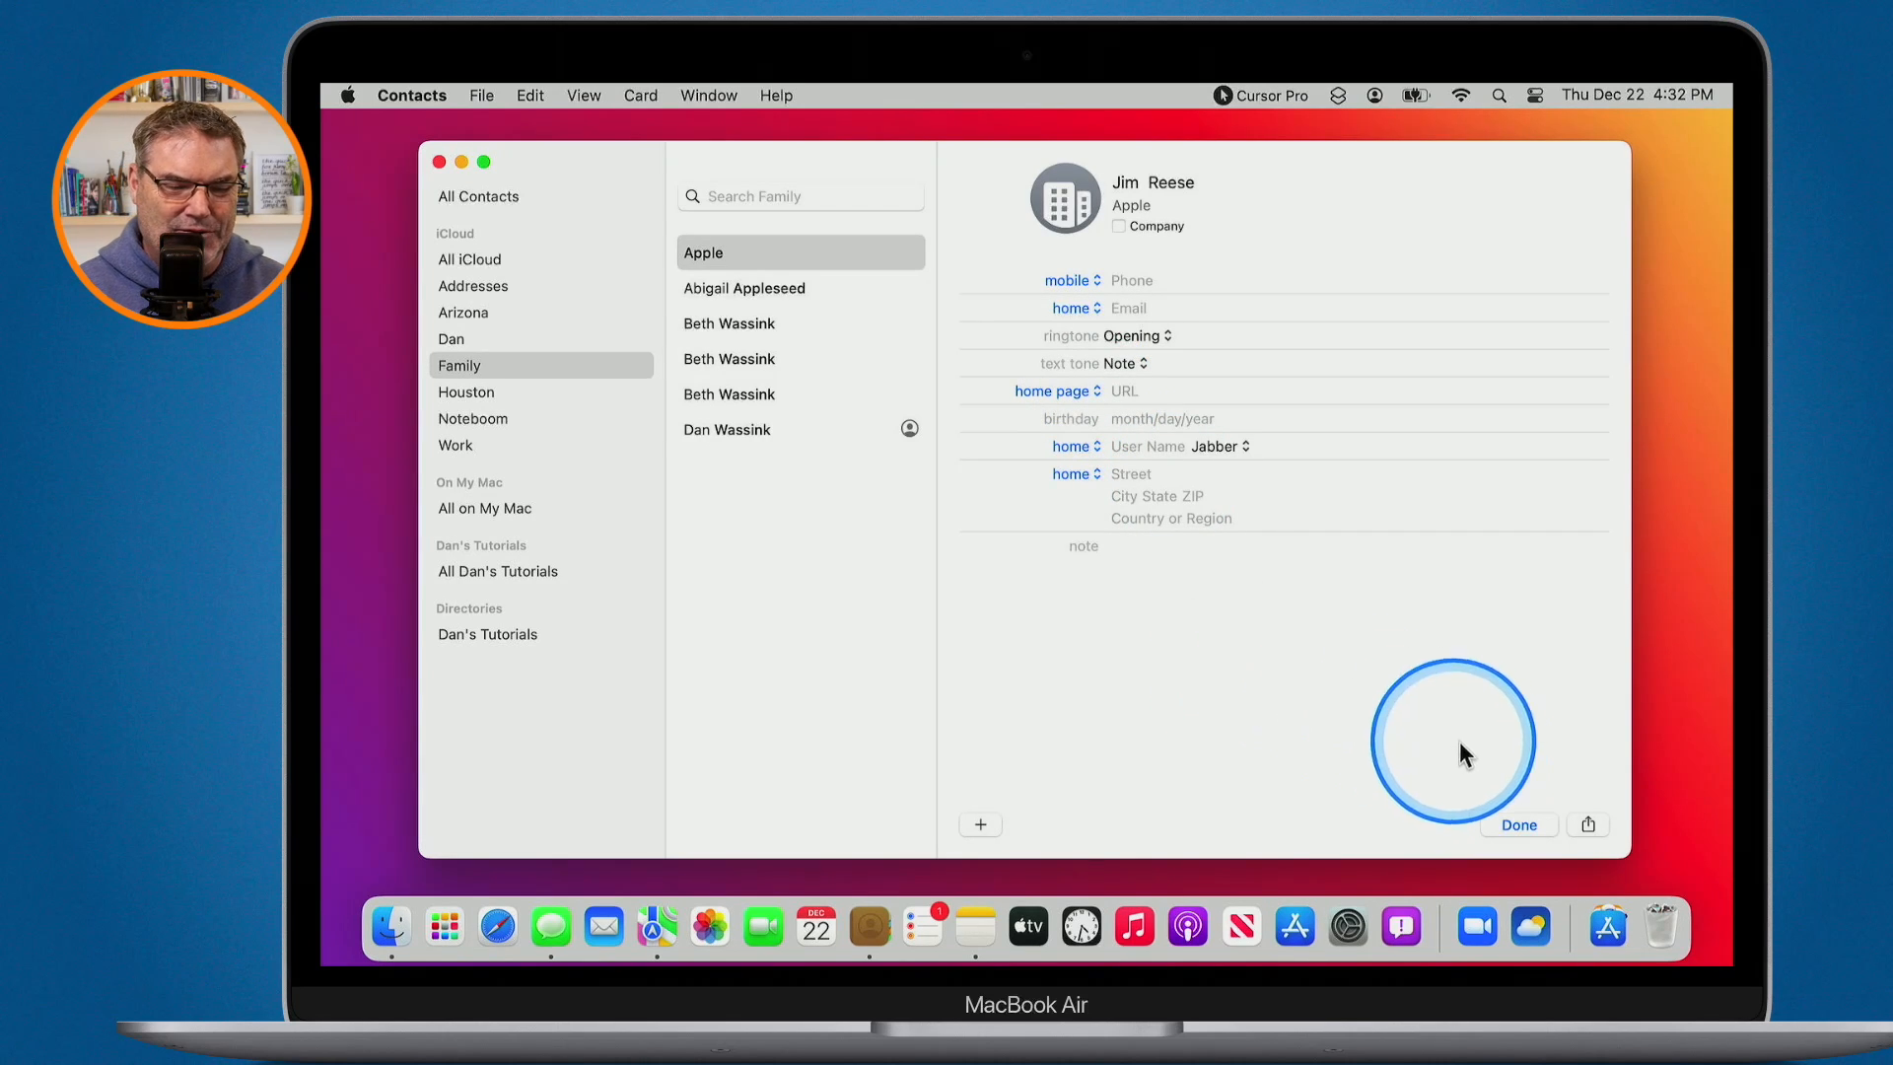
- Save the edited card as a person with company Apple, then dismiss the File menu
key(alt+a)
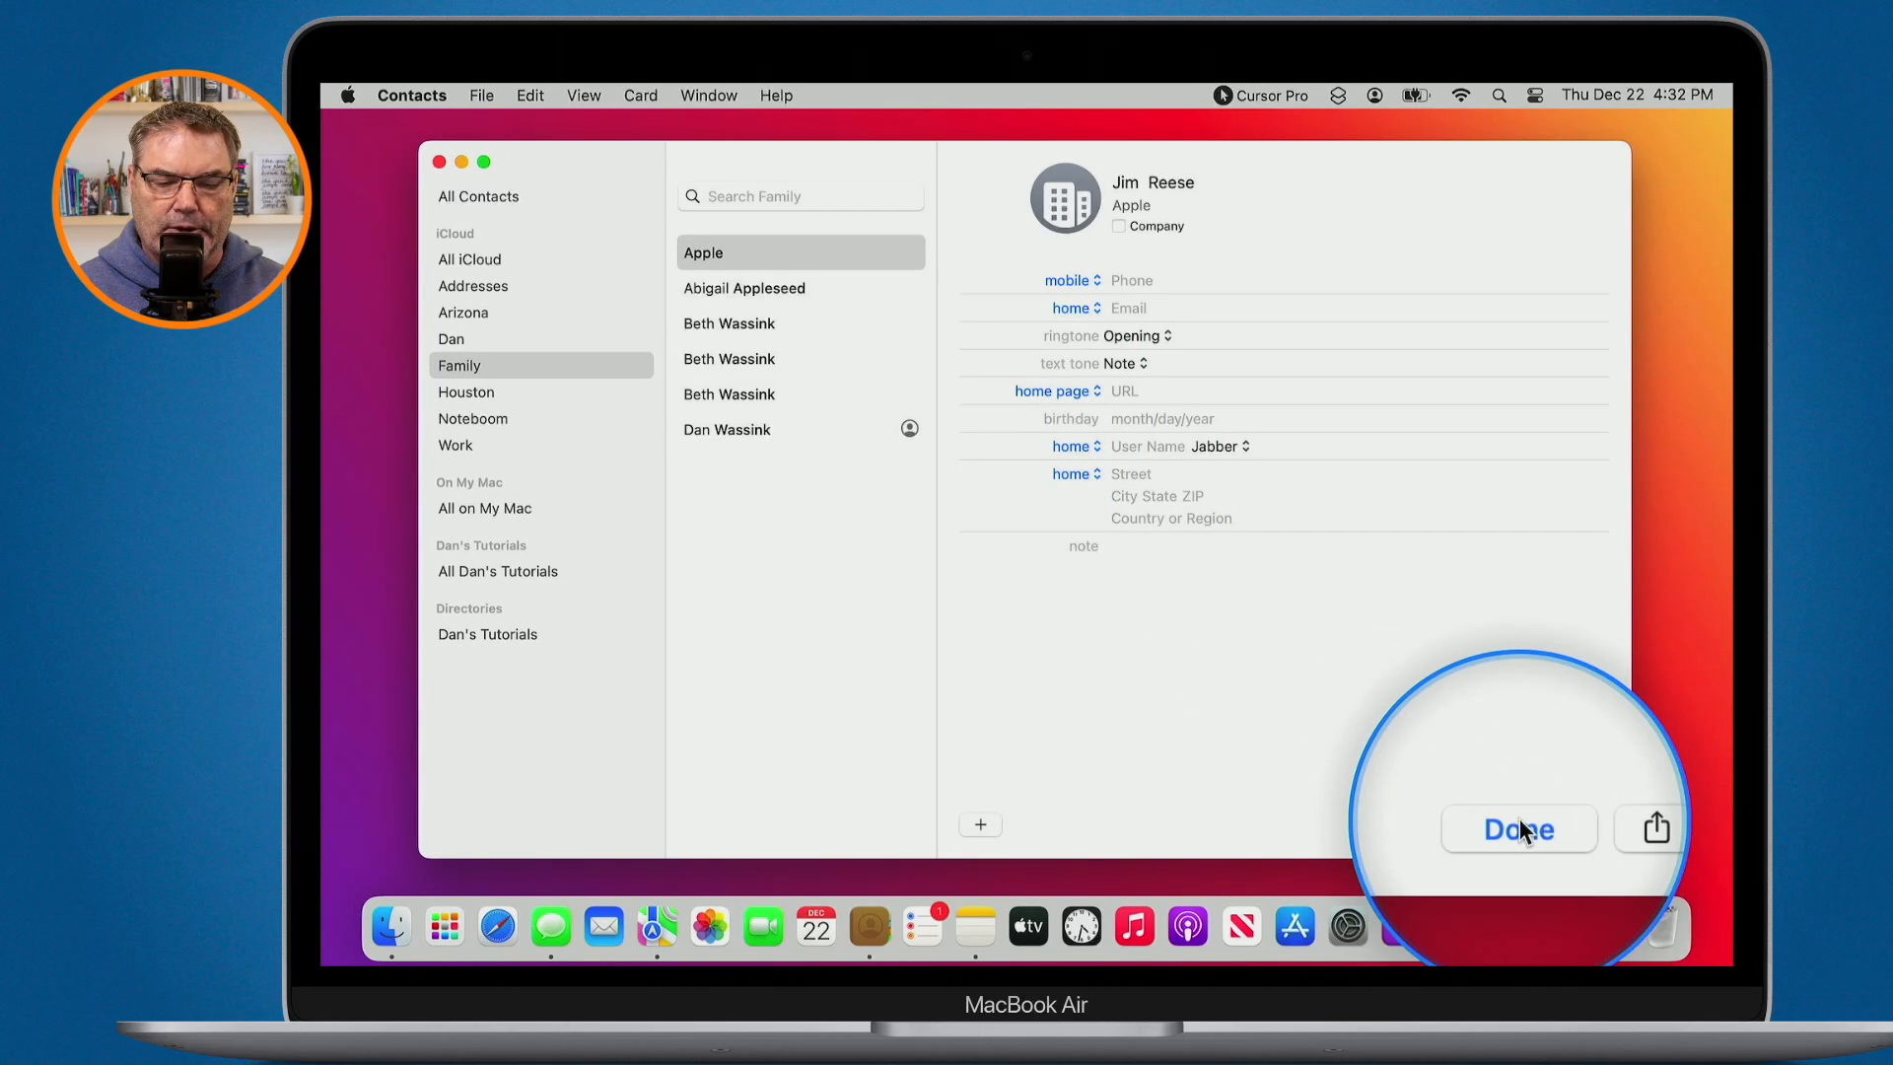
click(1519, 827)
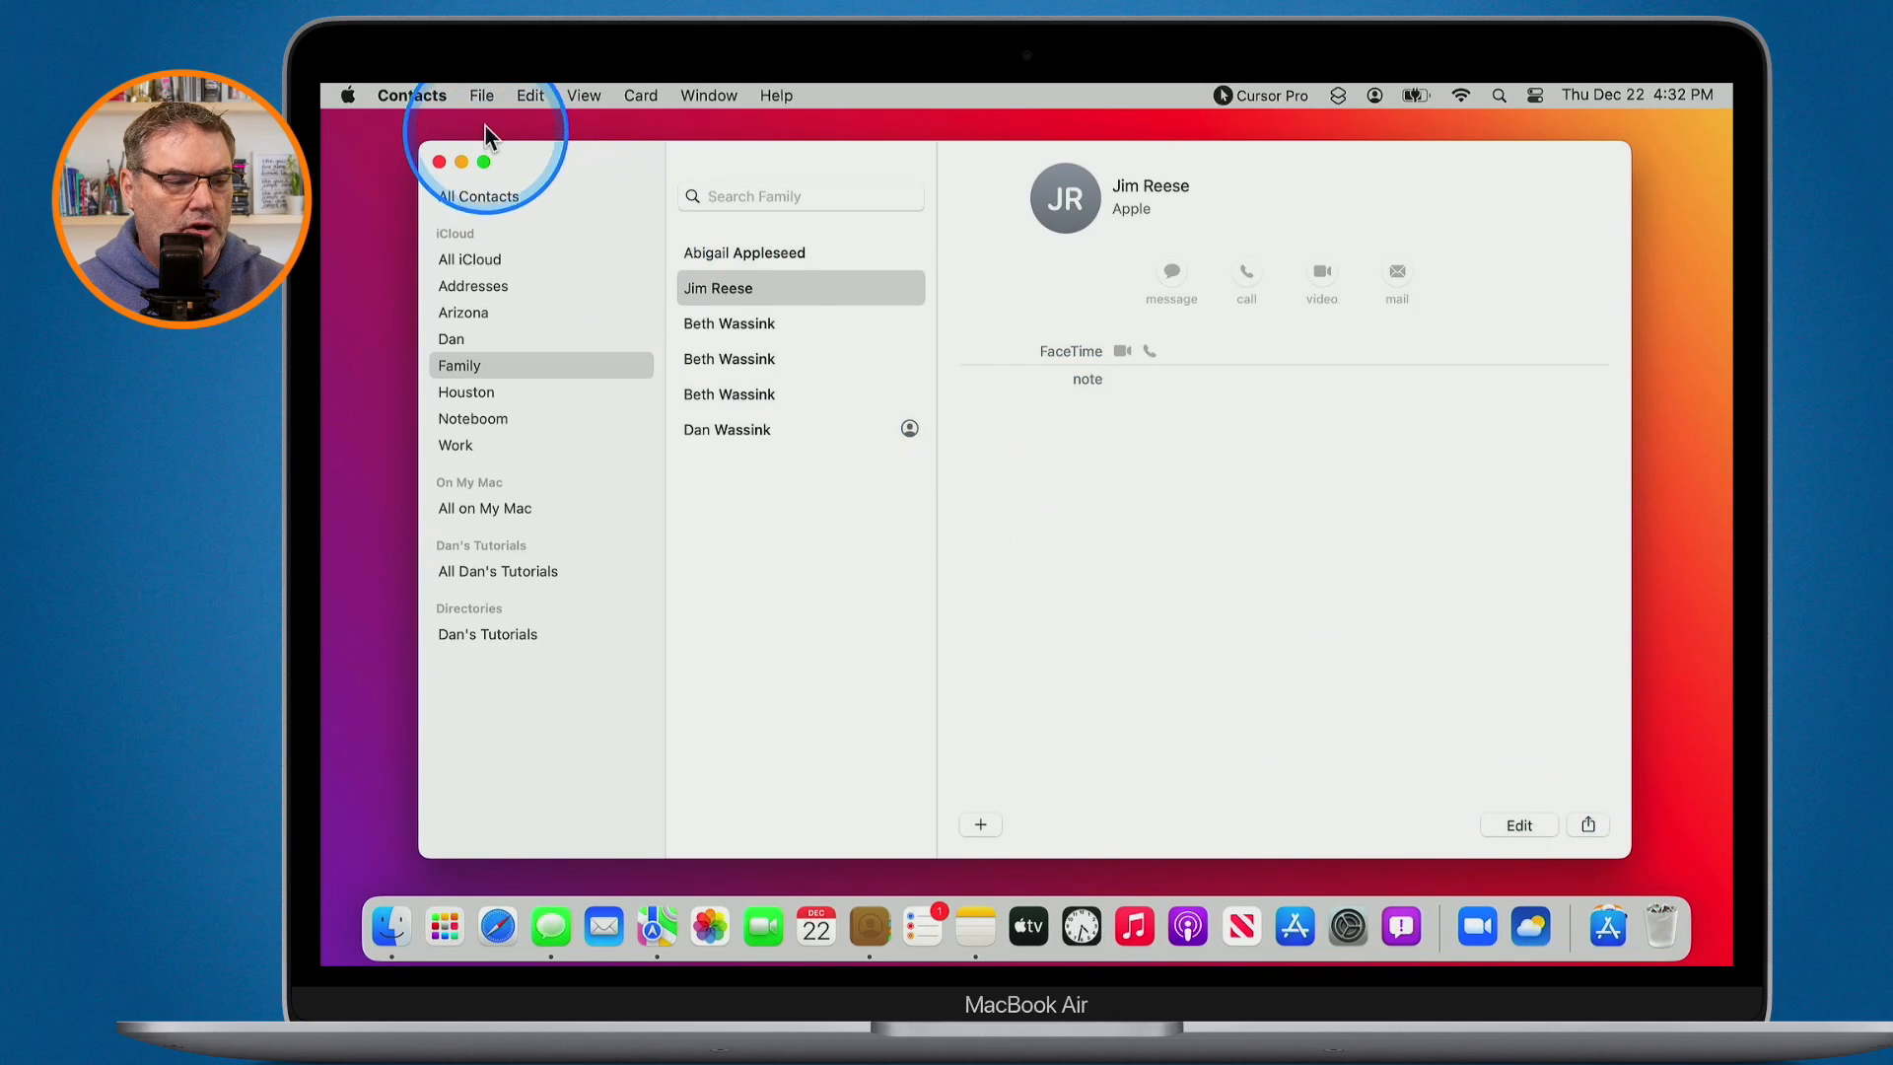
key(alt+a)
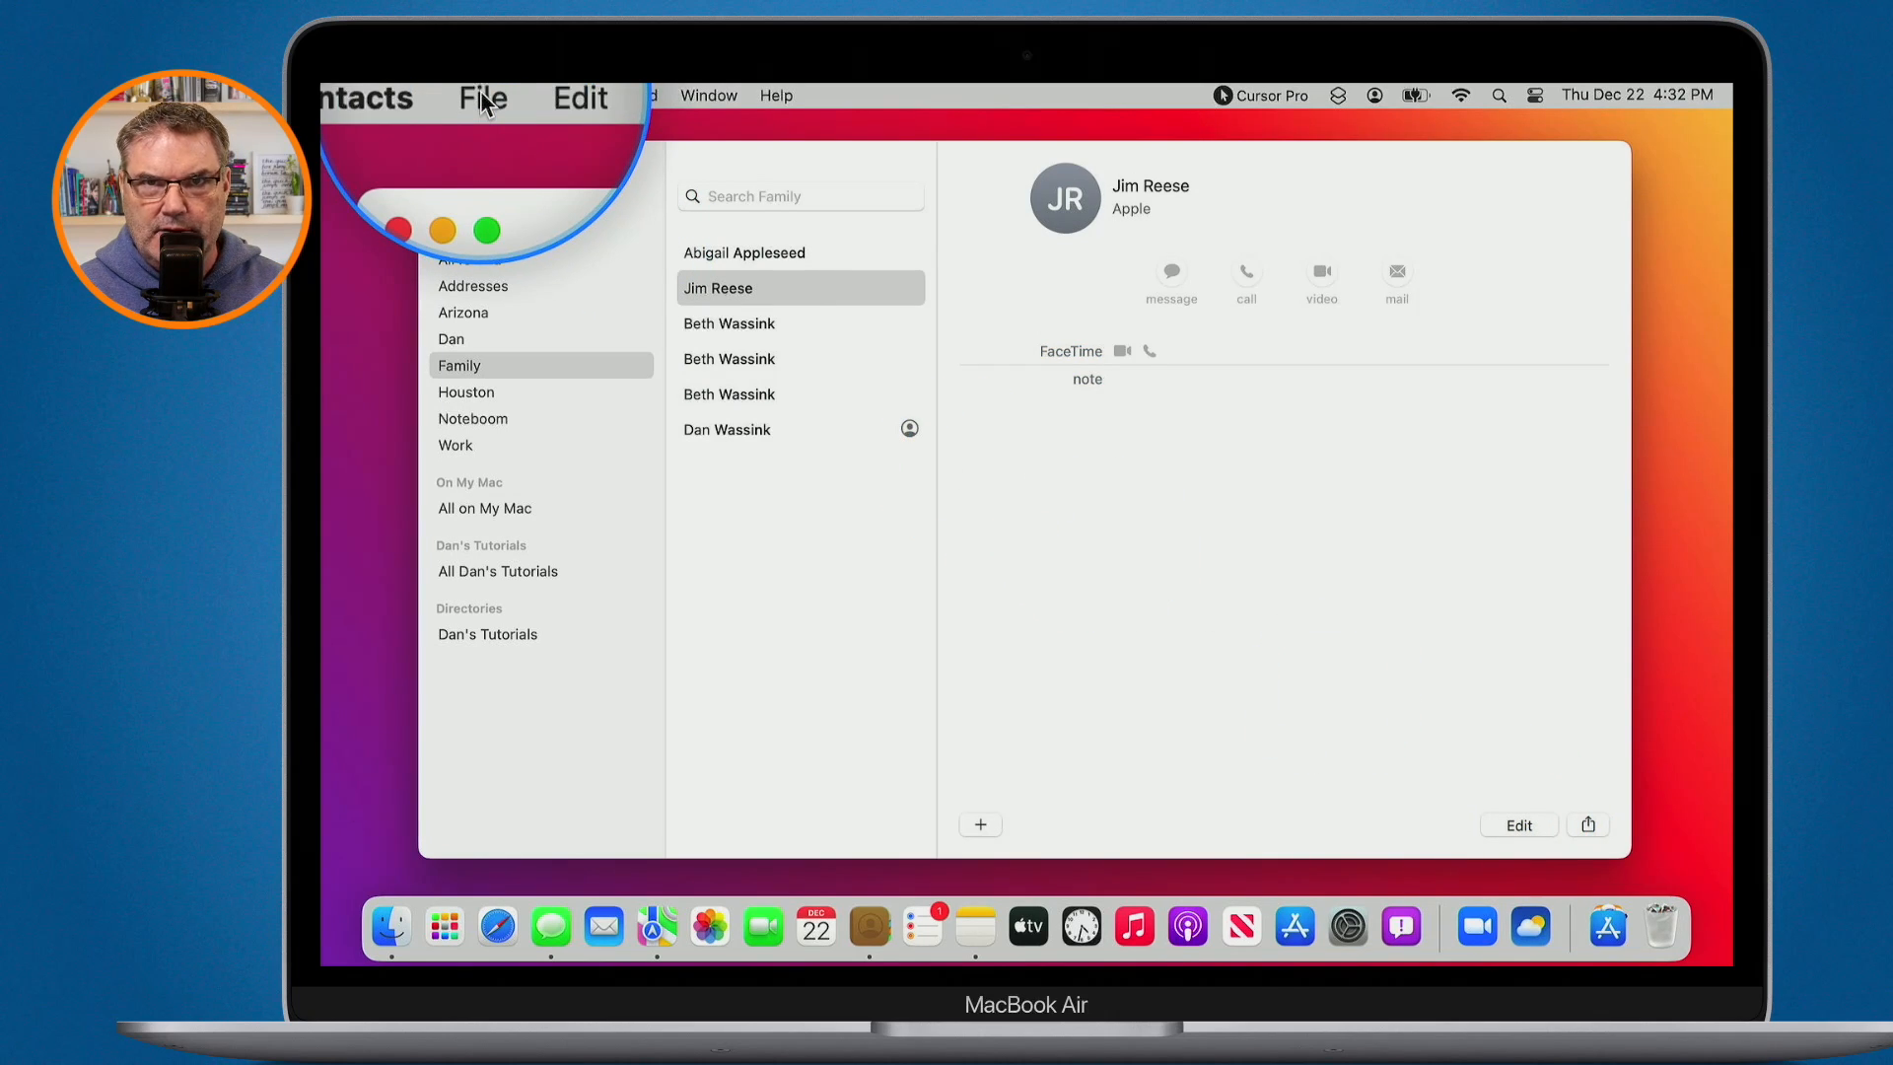
click(481, 94)
key(alt+a)
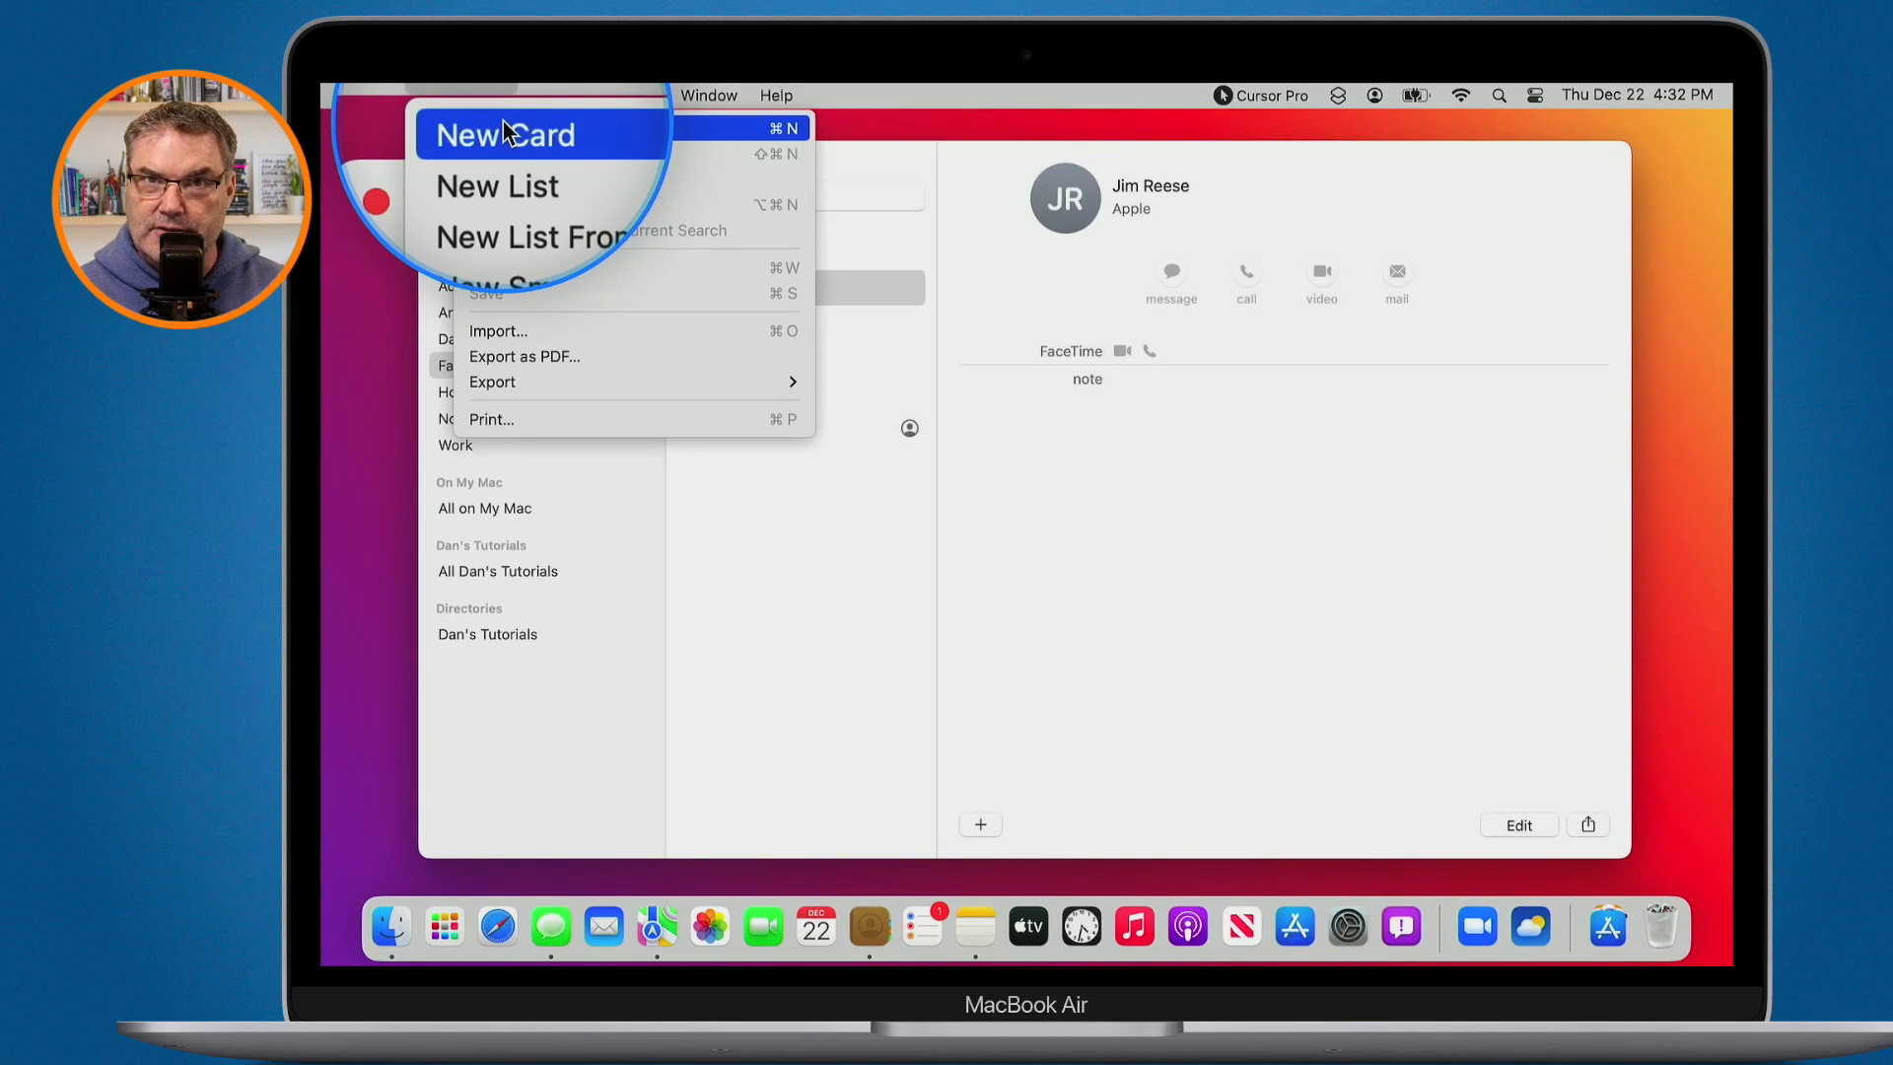
key(alt+a)
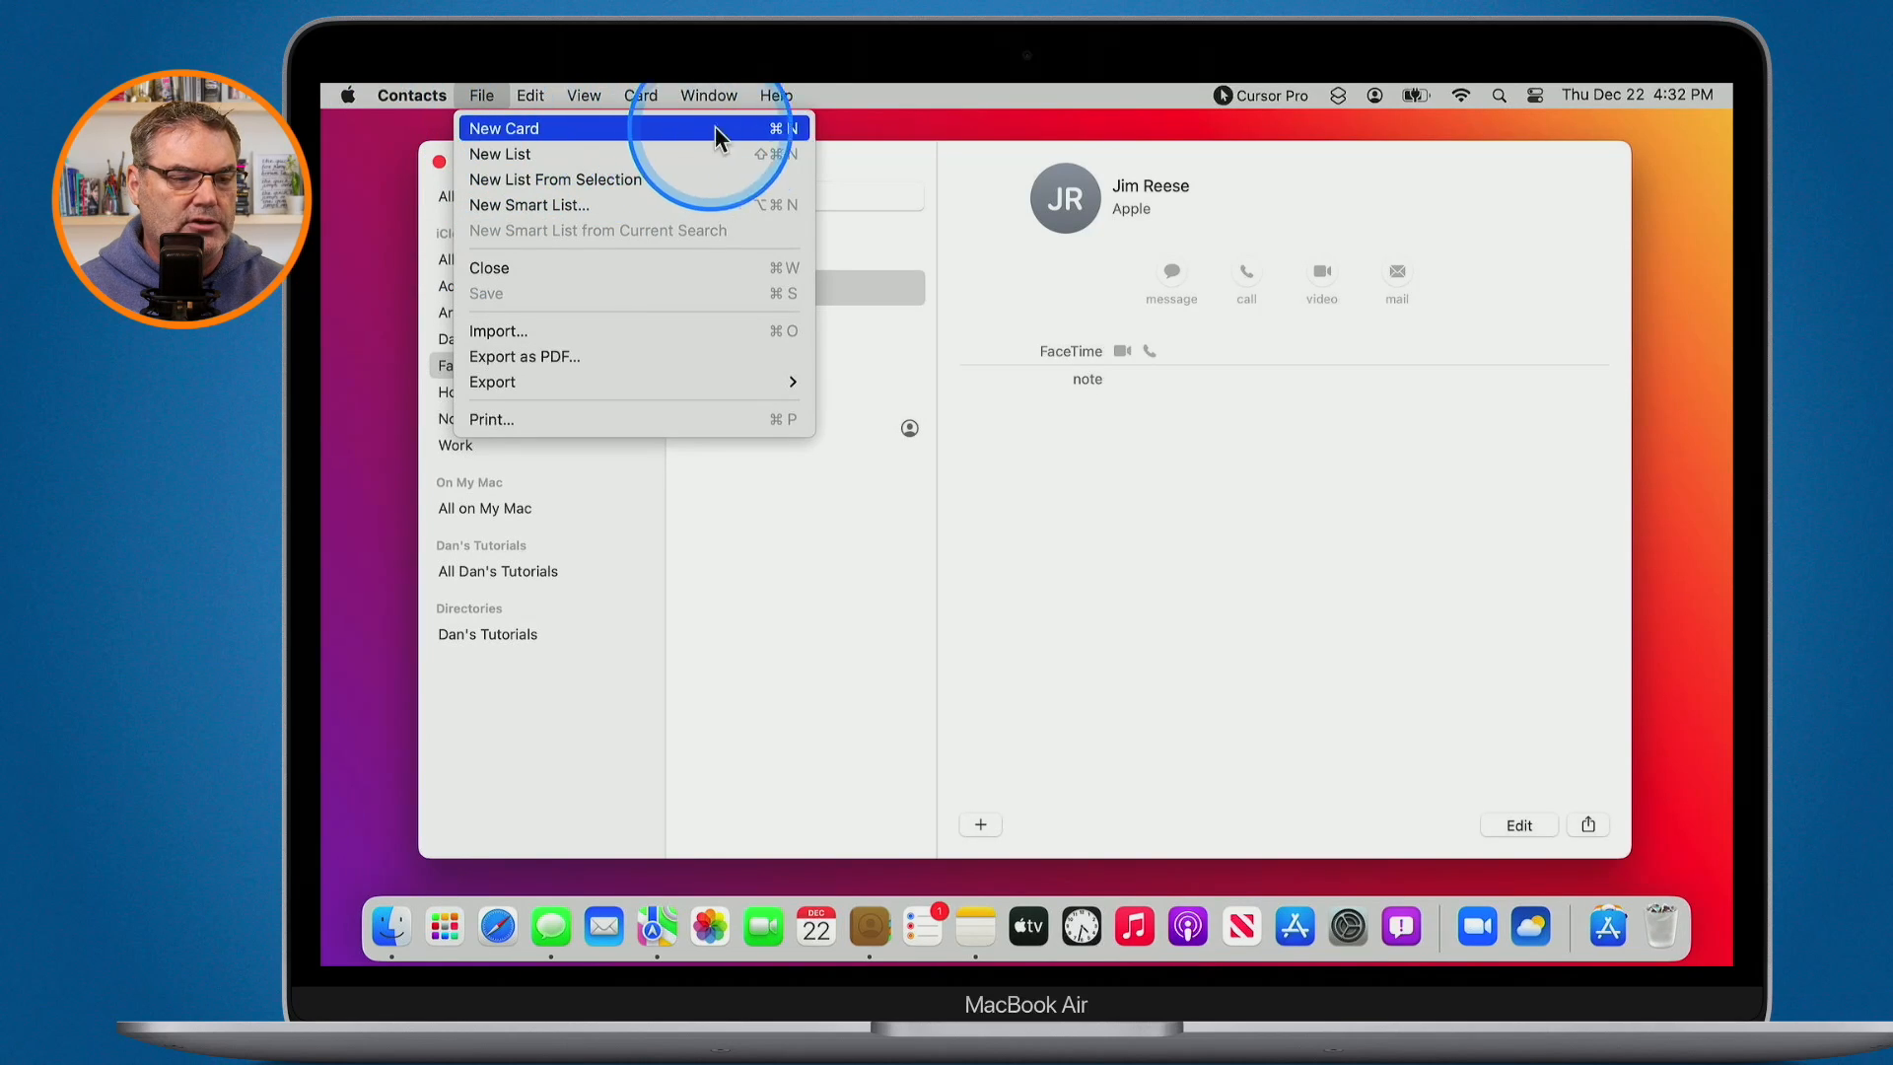
key(alt+a)
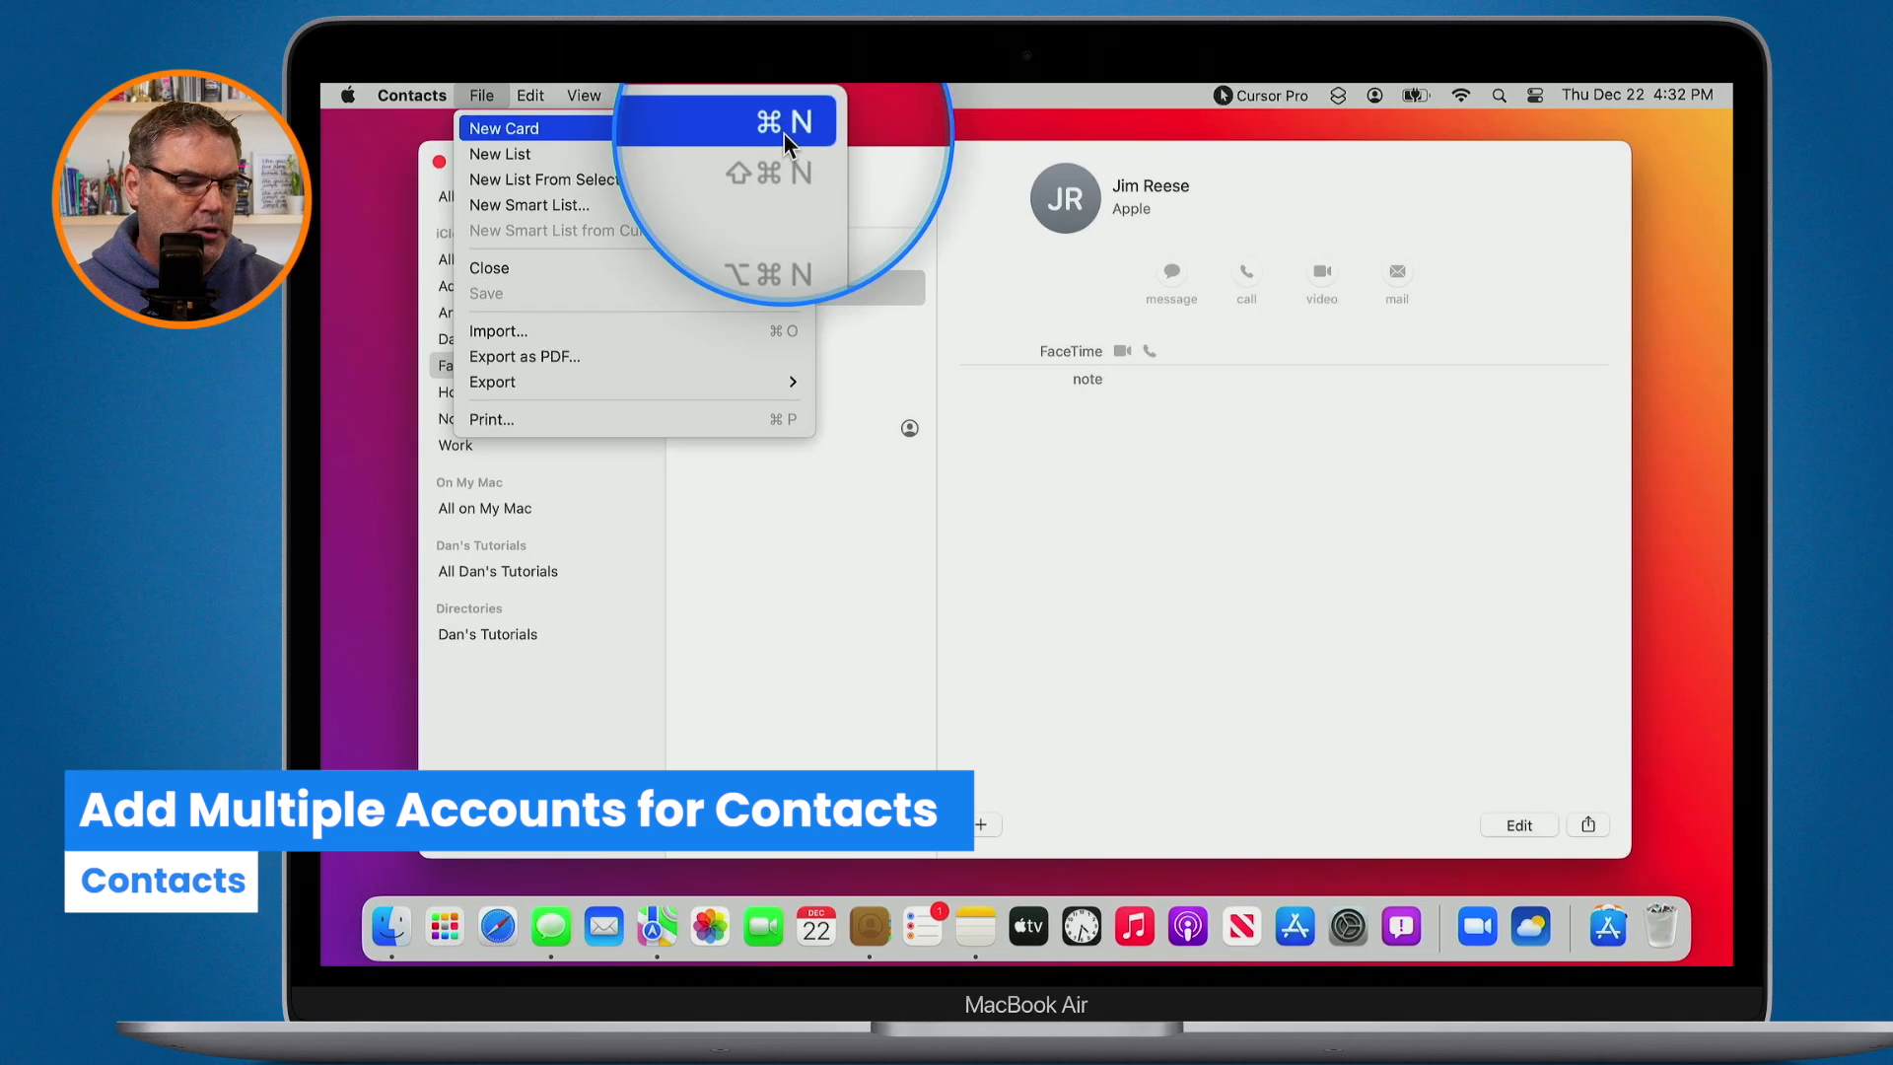
click(745, 641)
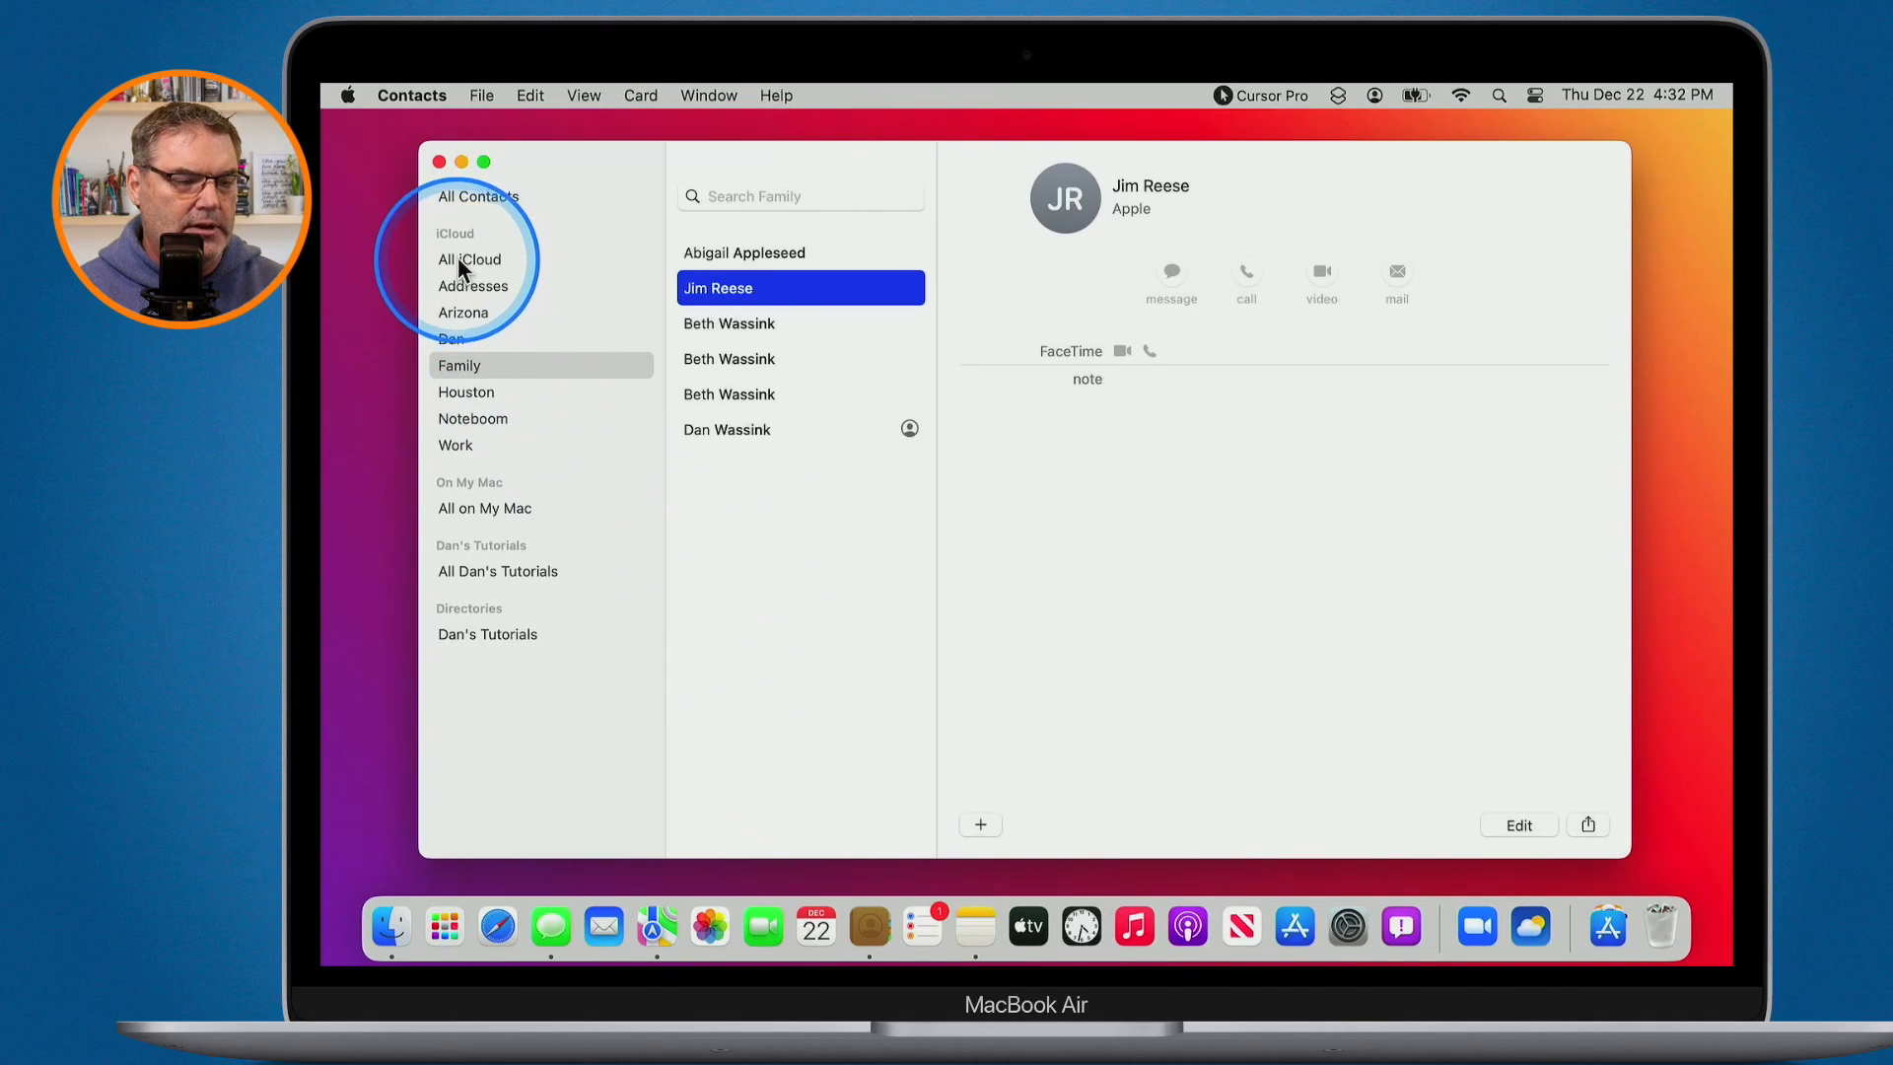
- Choose Contacts > Accounts… to open the Internet Accounts settings
key(alt+super+m)
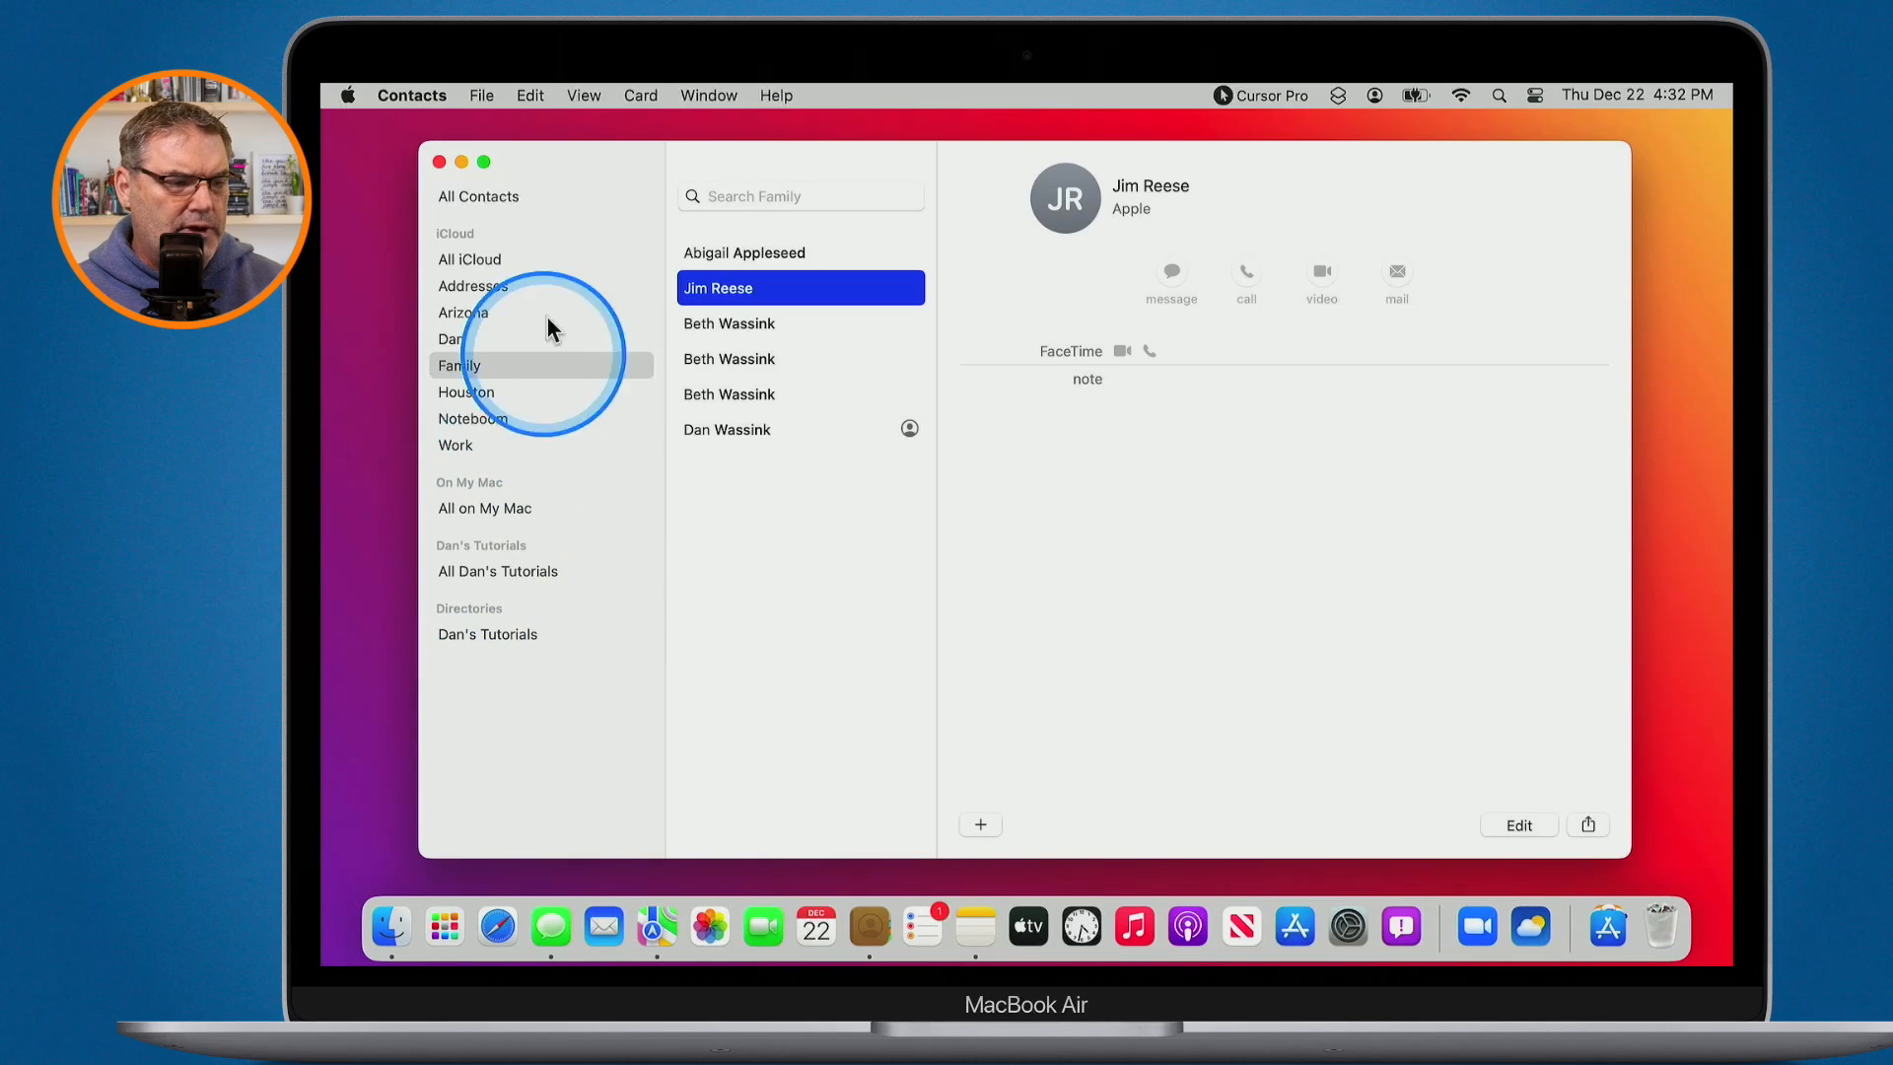
click(414, 94)
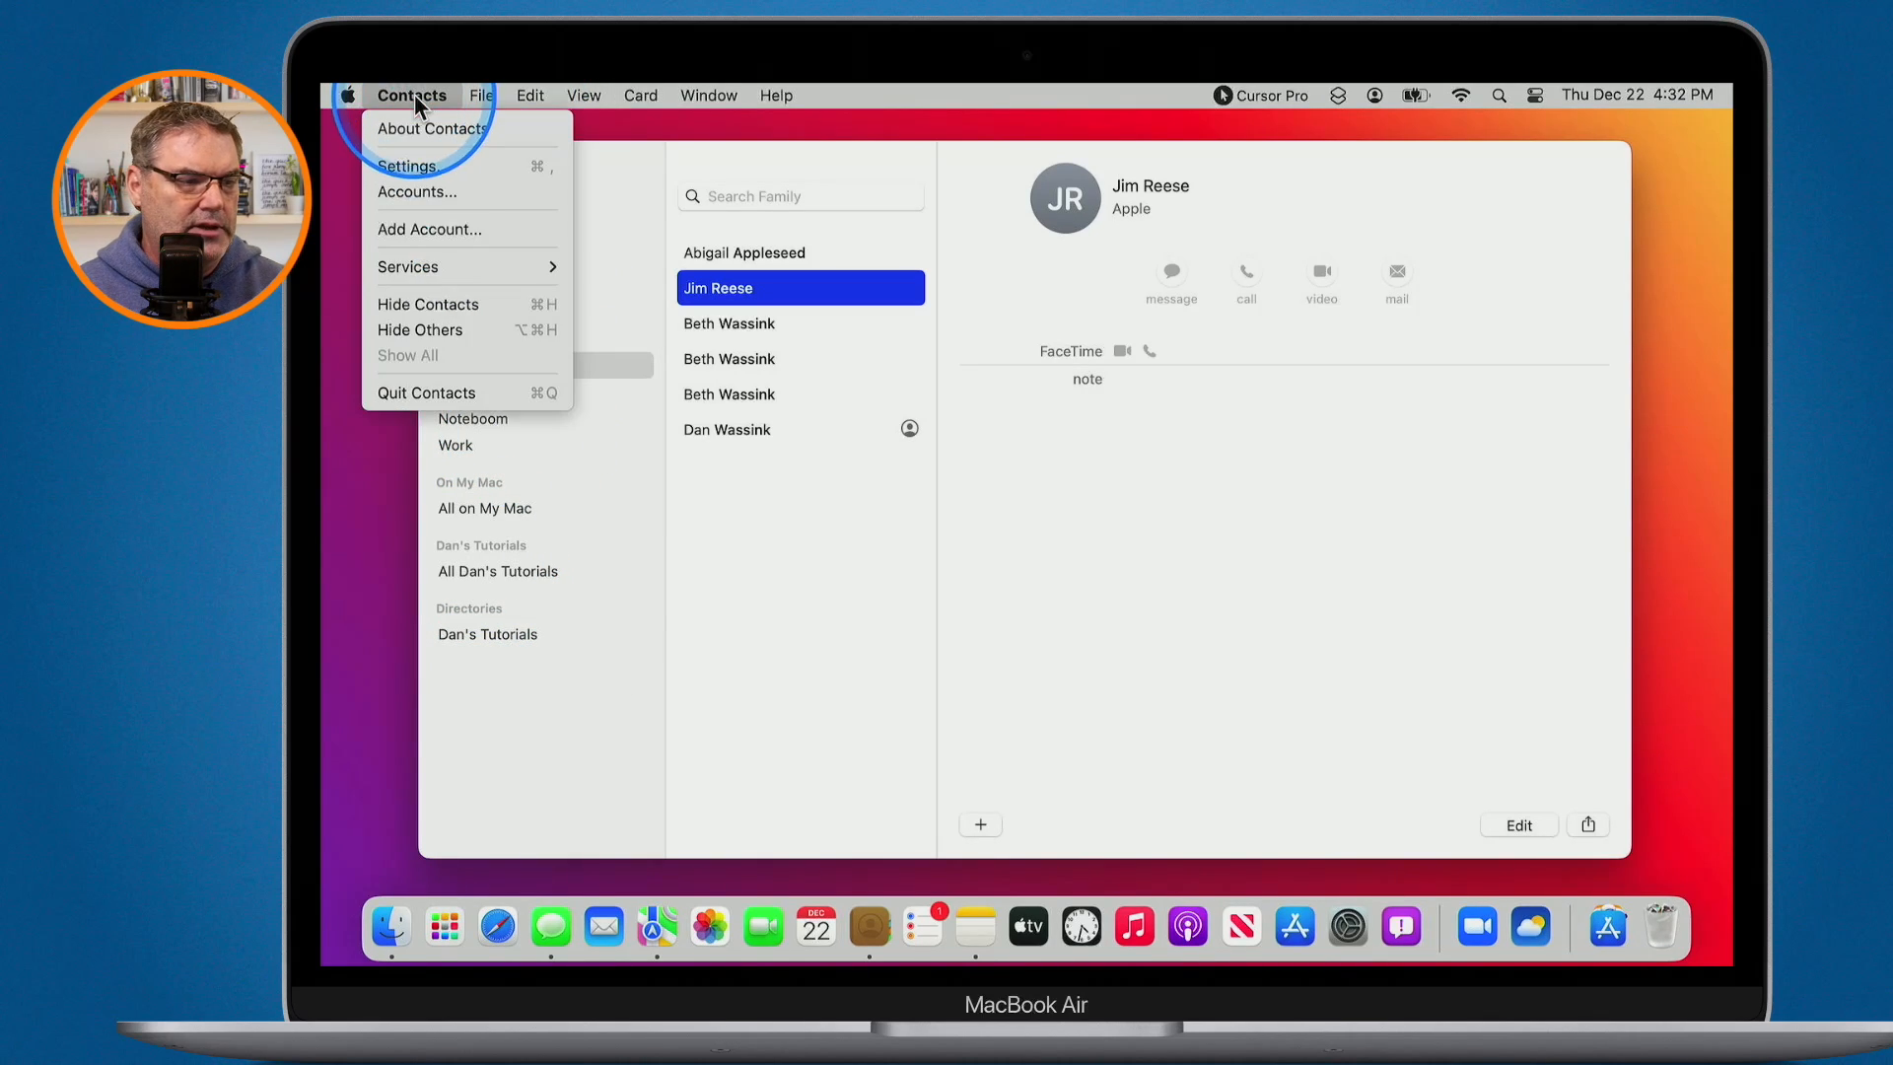
click(408, 192)
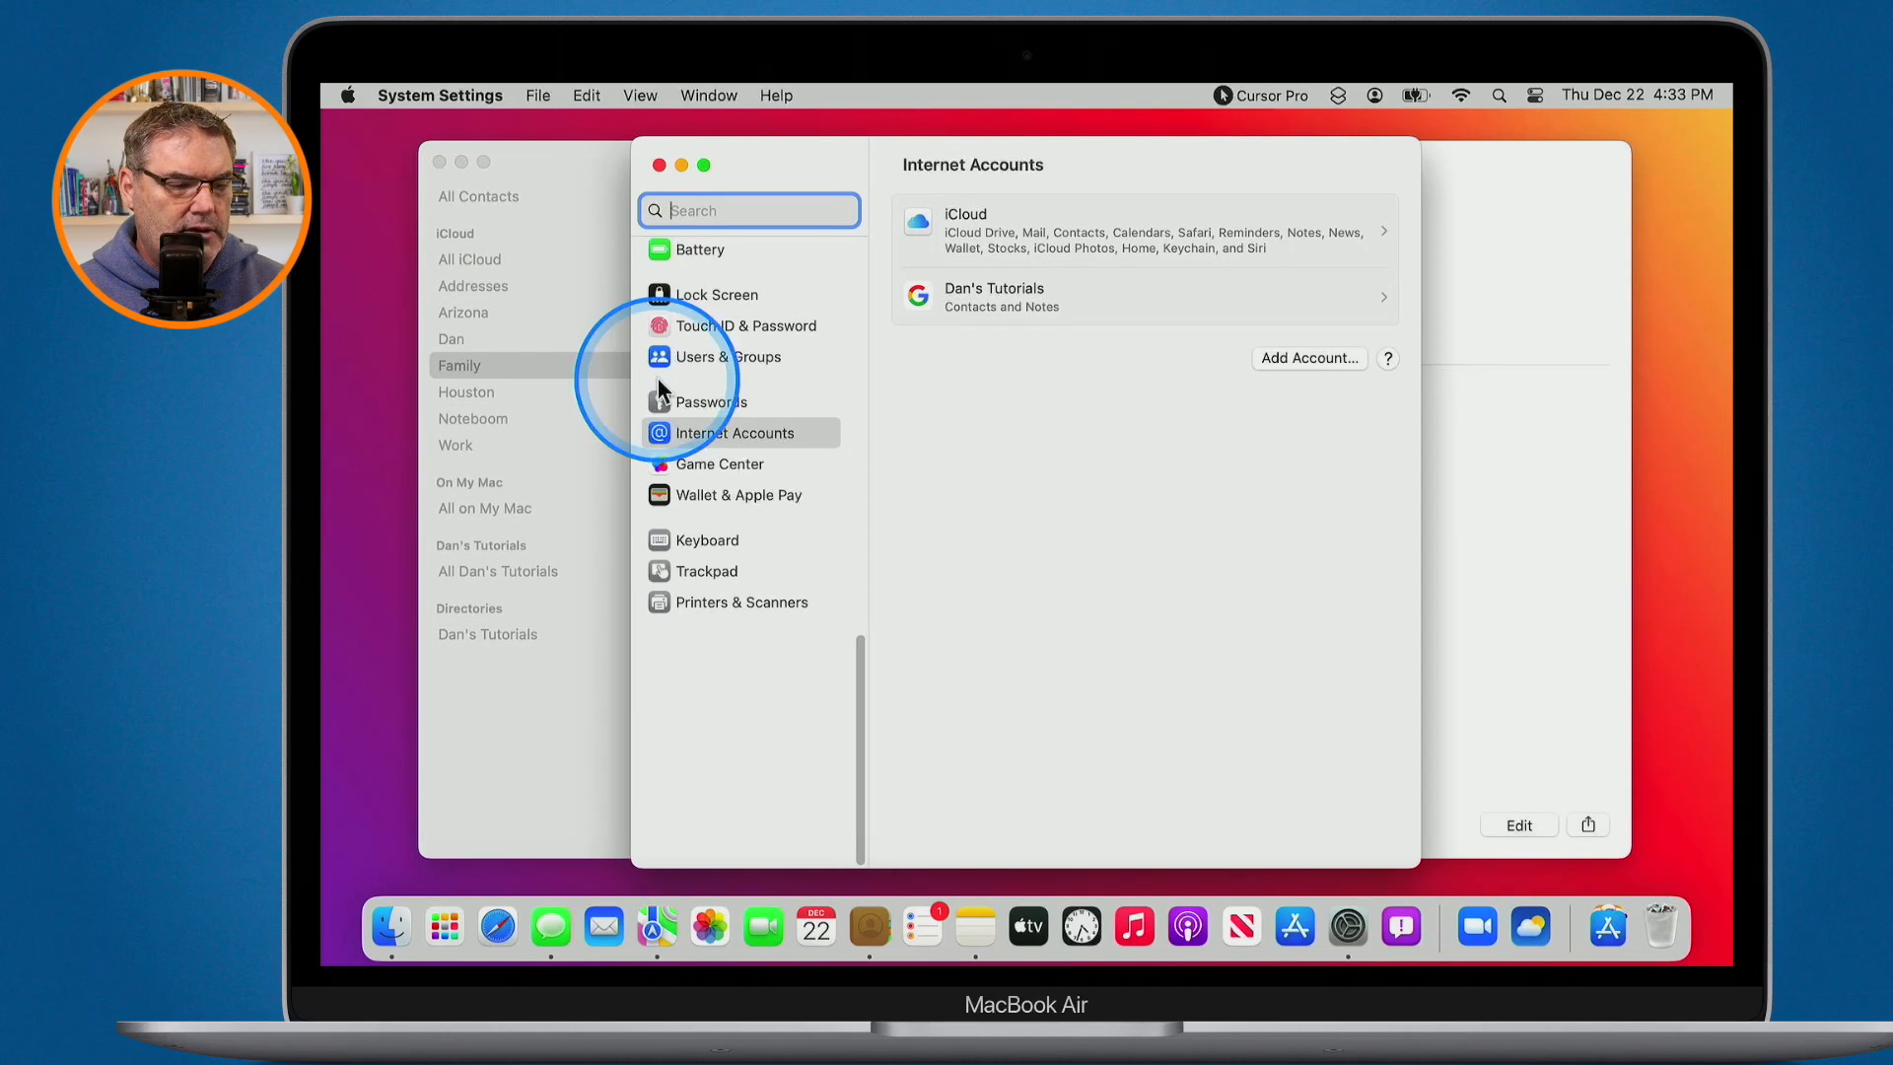
- Open the Google account's page showing Contacts and Notes on, Mail and Calendars off
key(ctrl+alt+m)
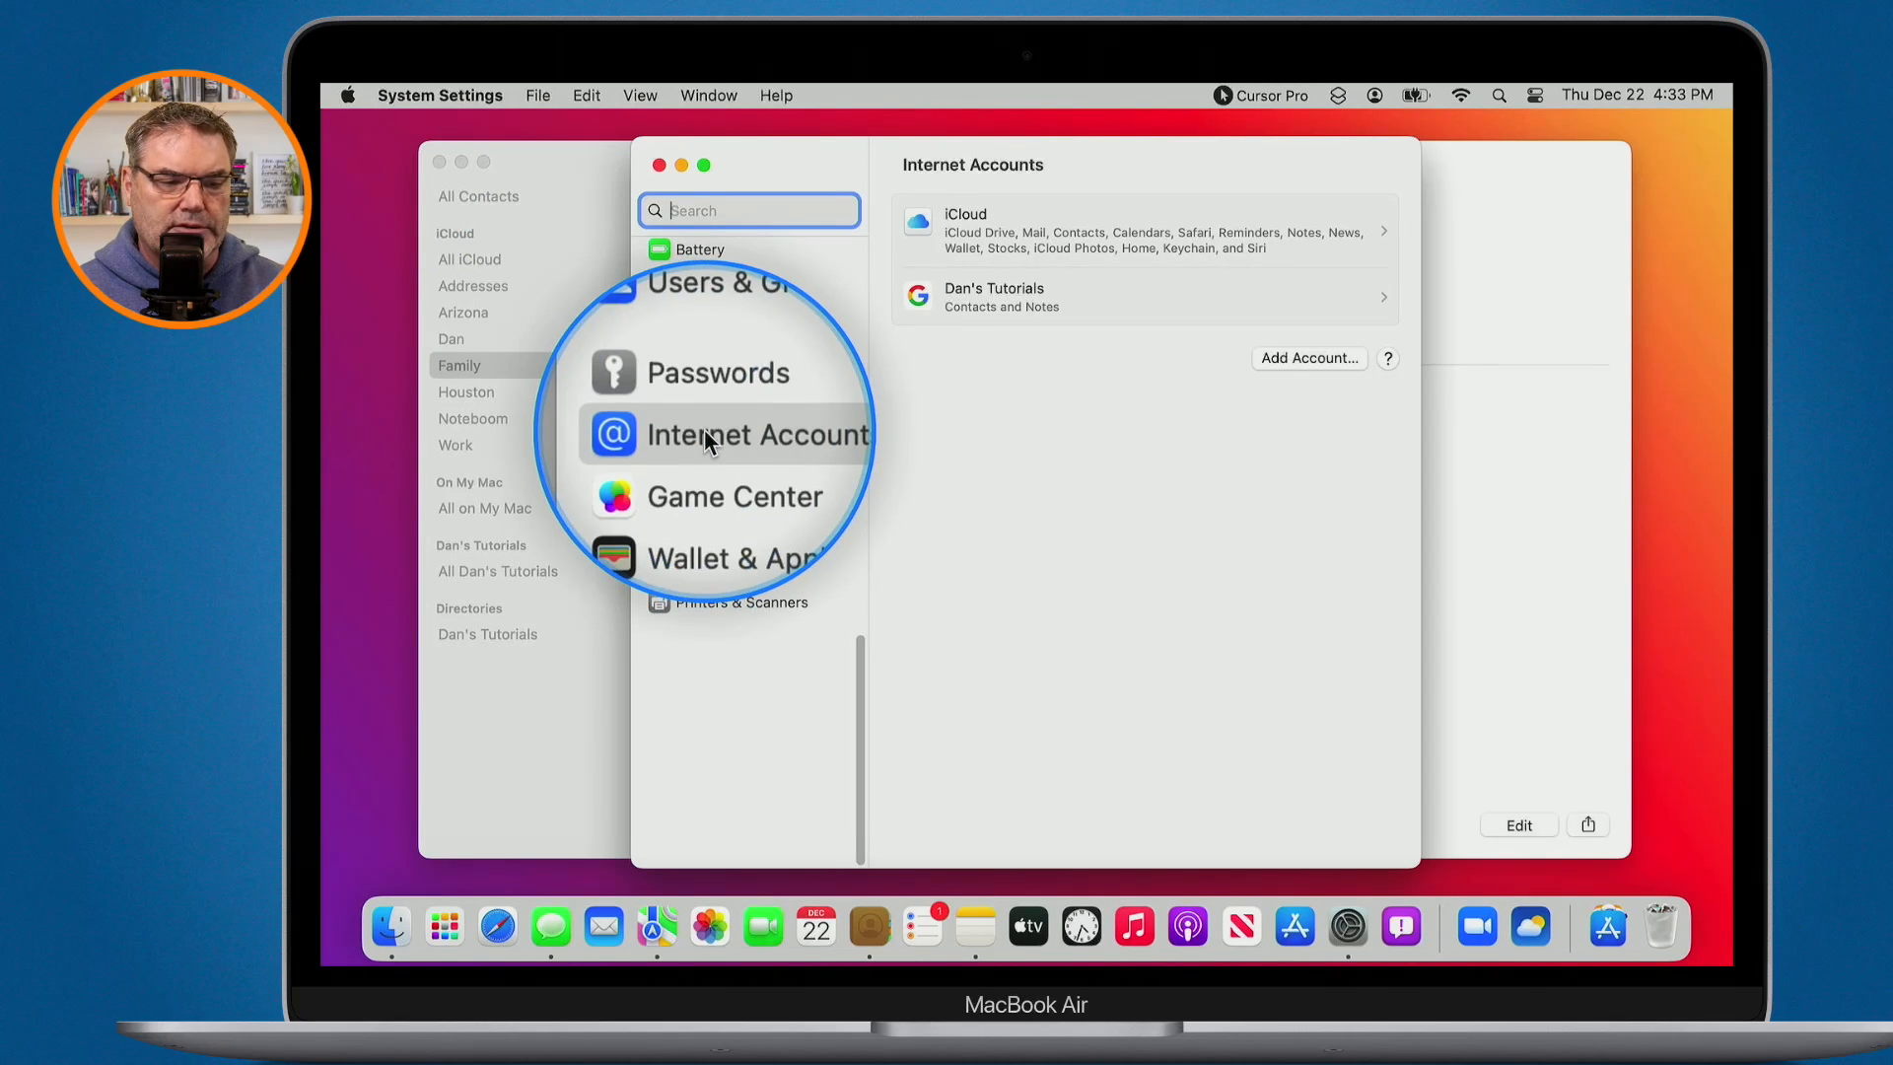
click(974, 284)
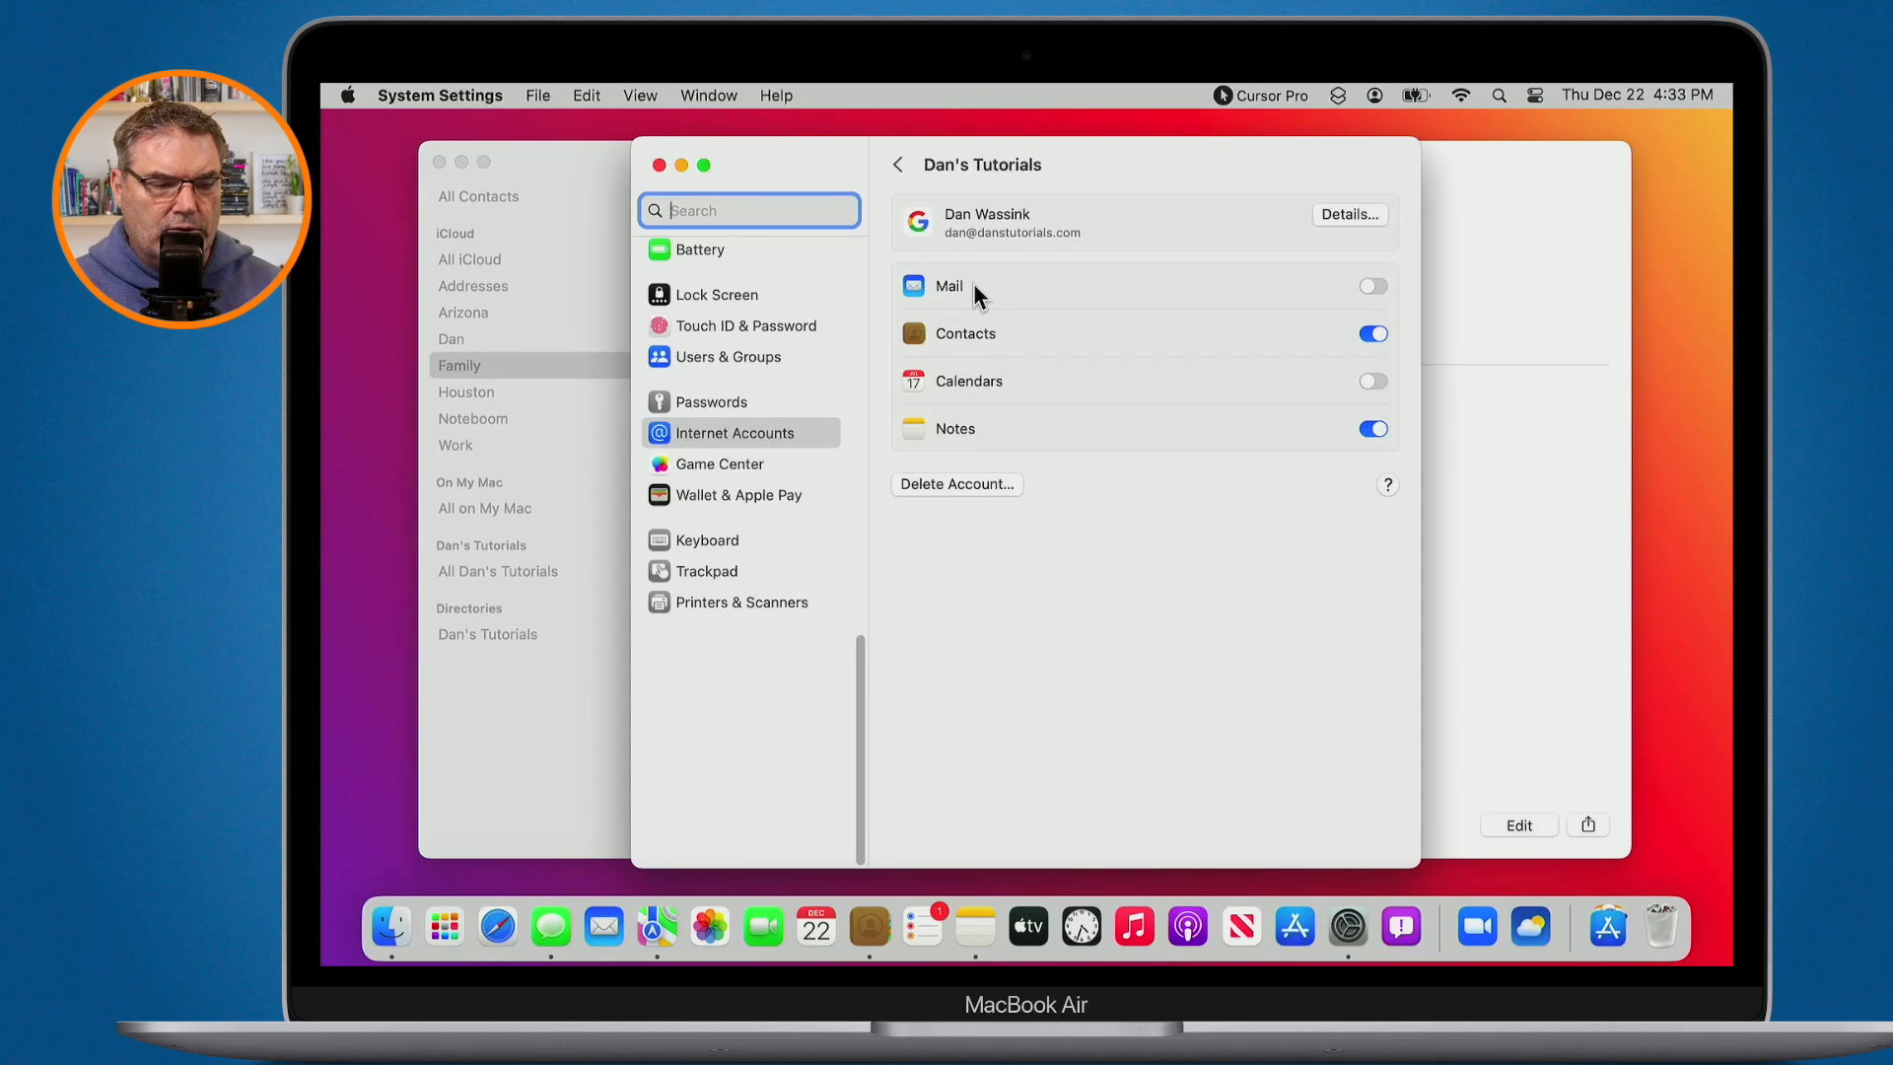
- Go back from the Google account page to the Internet Accounts list
key(ctrl+alt+m)
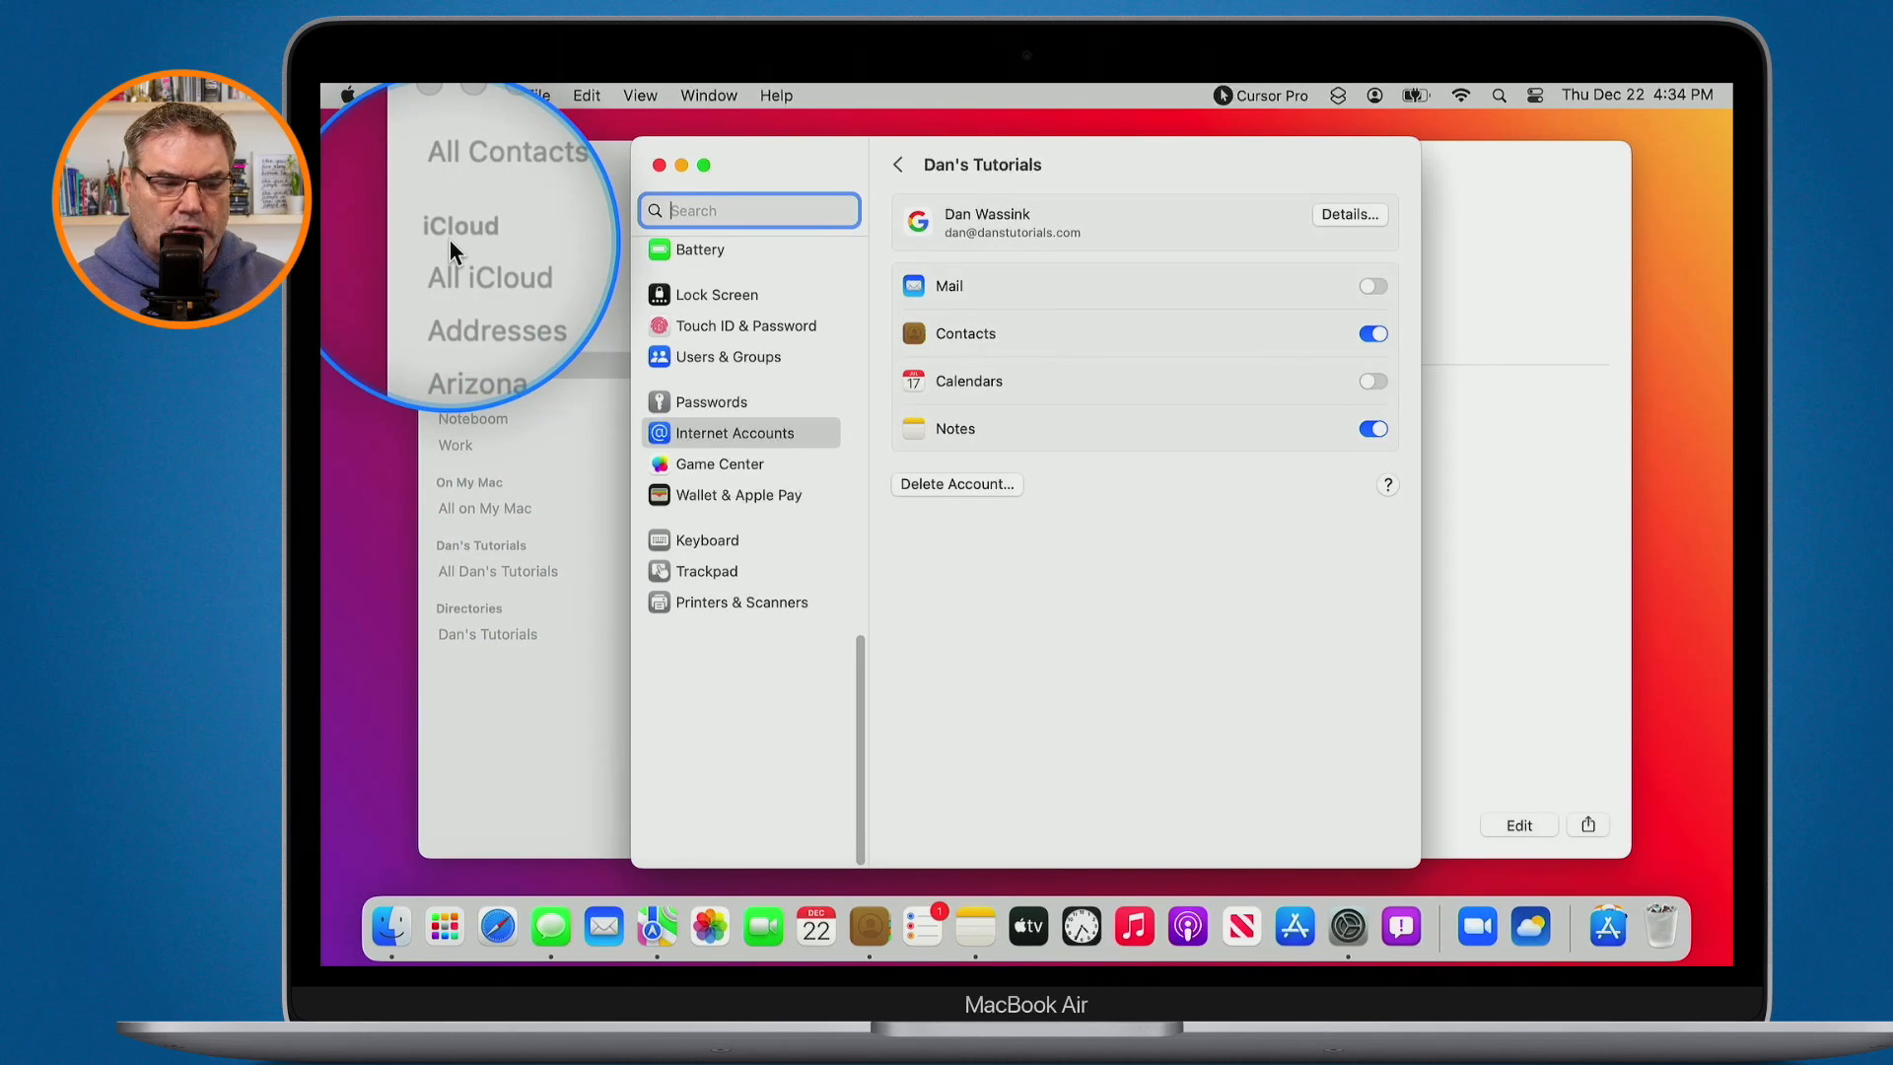
click(900, 162)
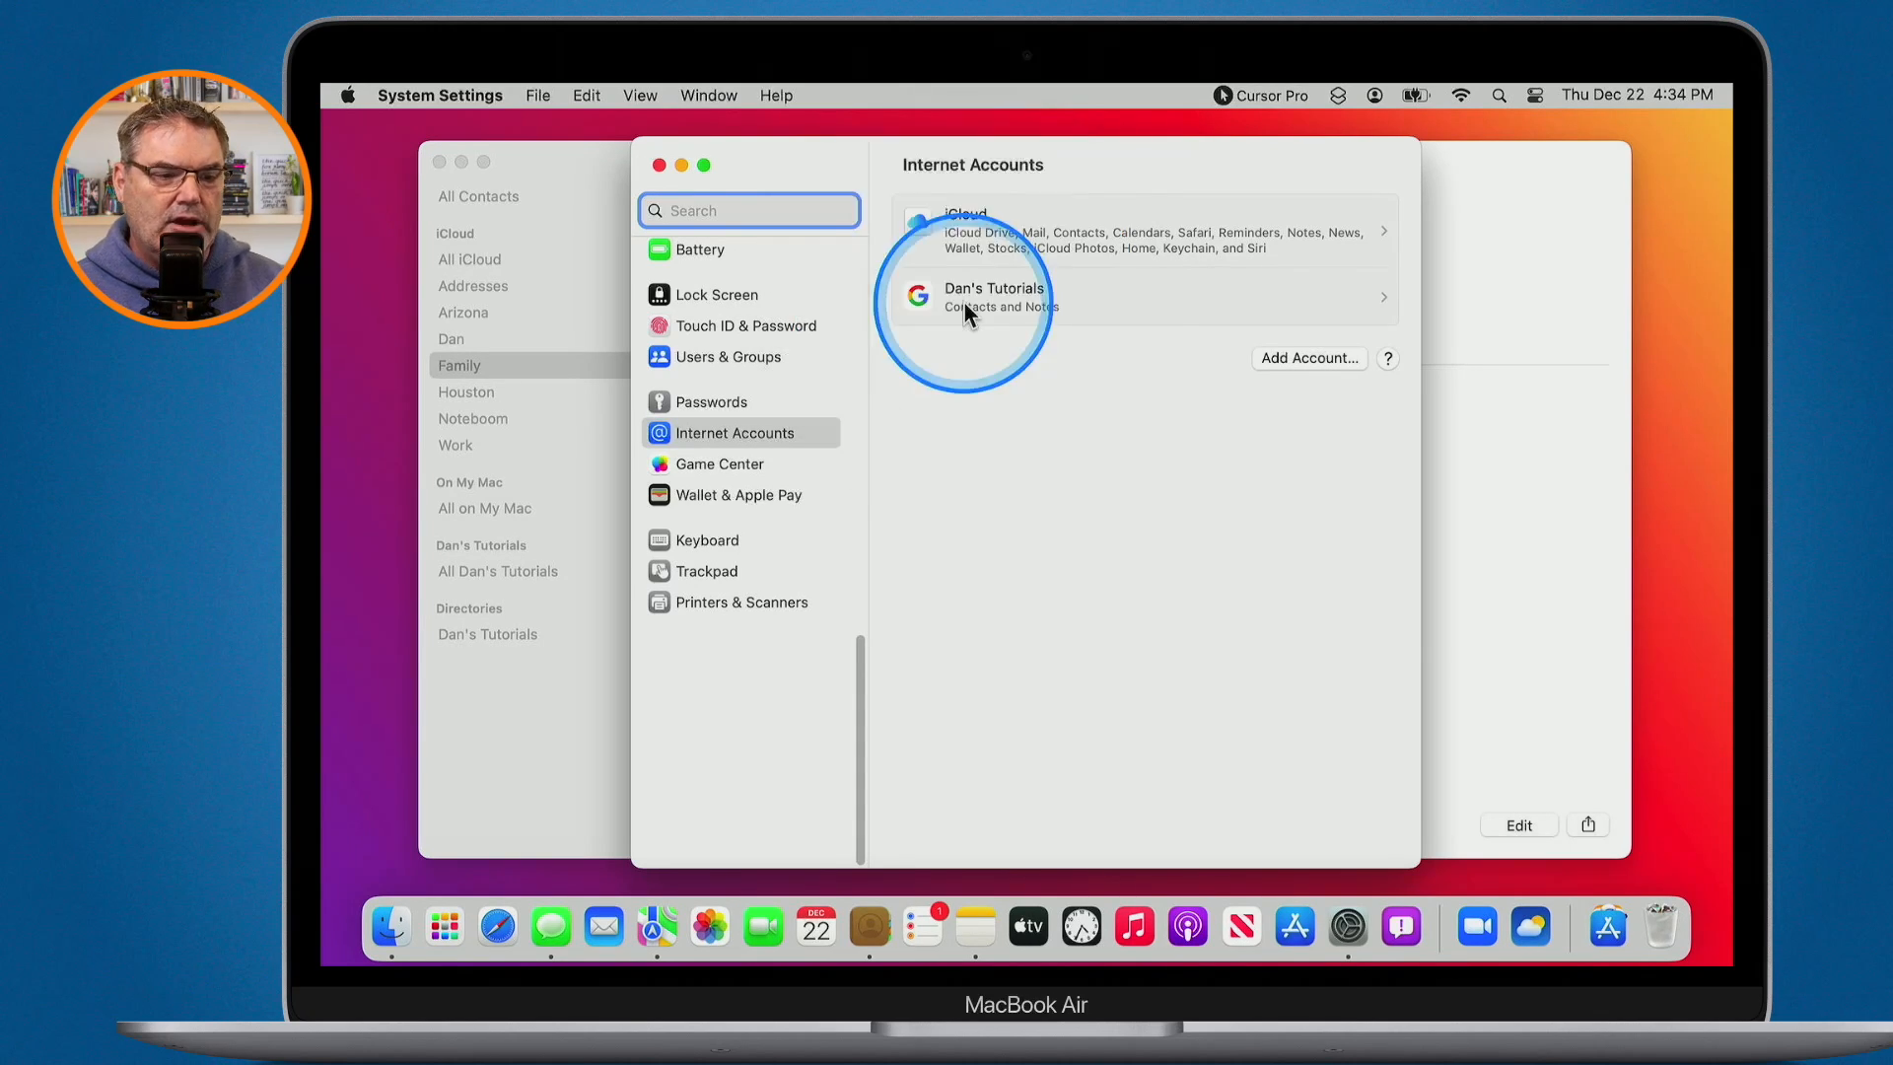
- Confirm iCloud's Contacts sync is switched on, then close System Settings
click(968, 227)
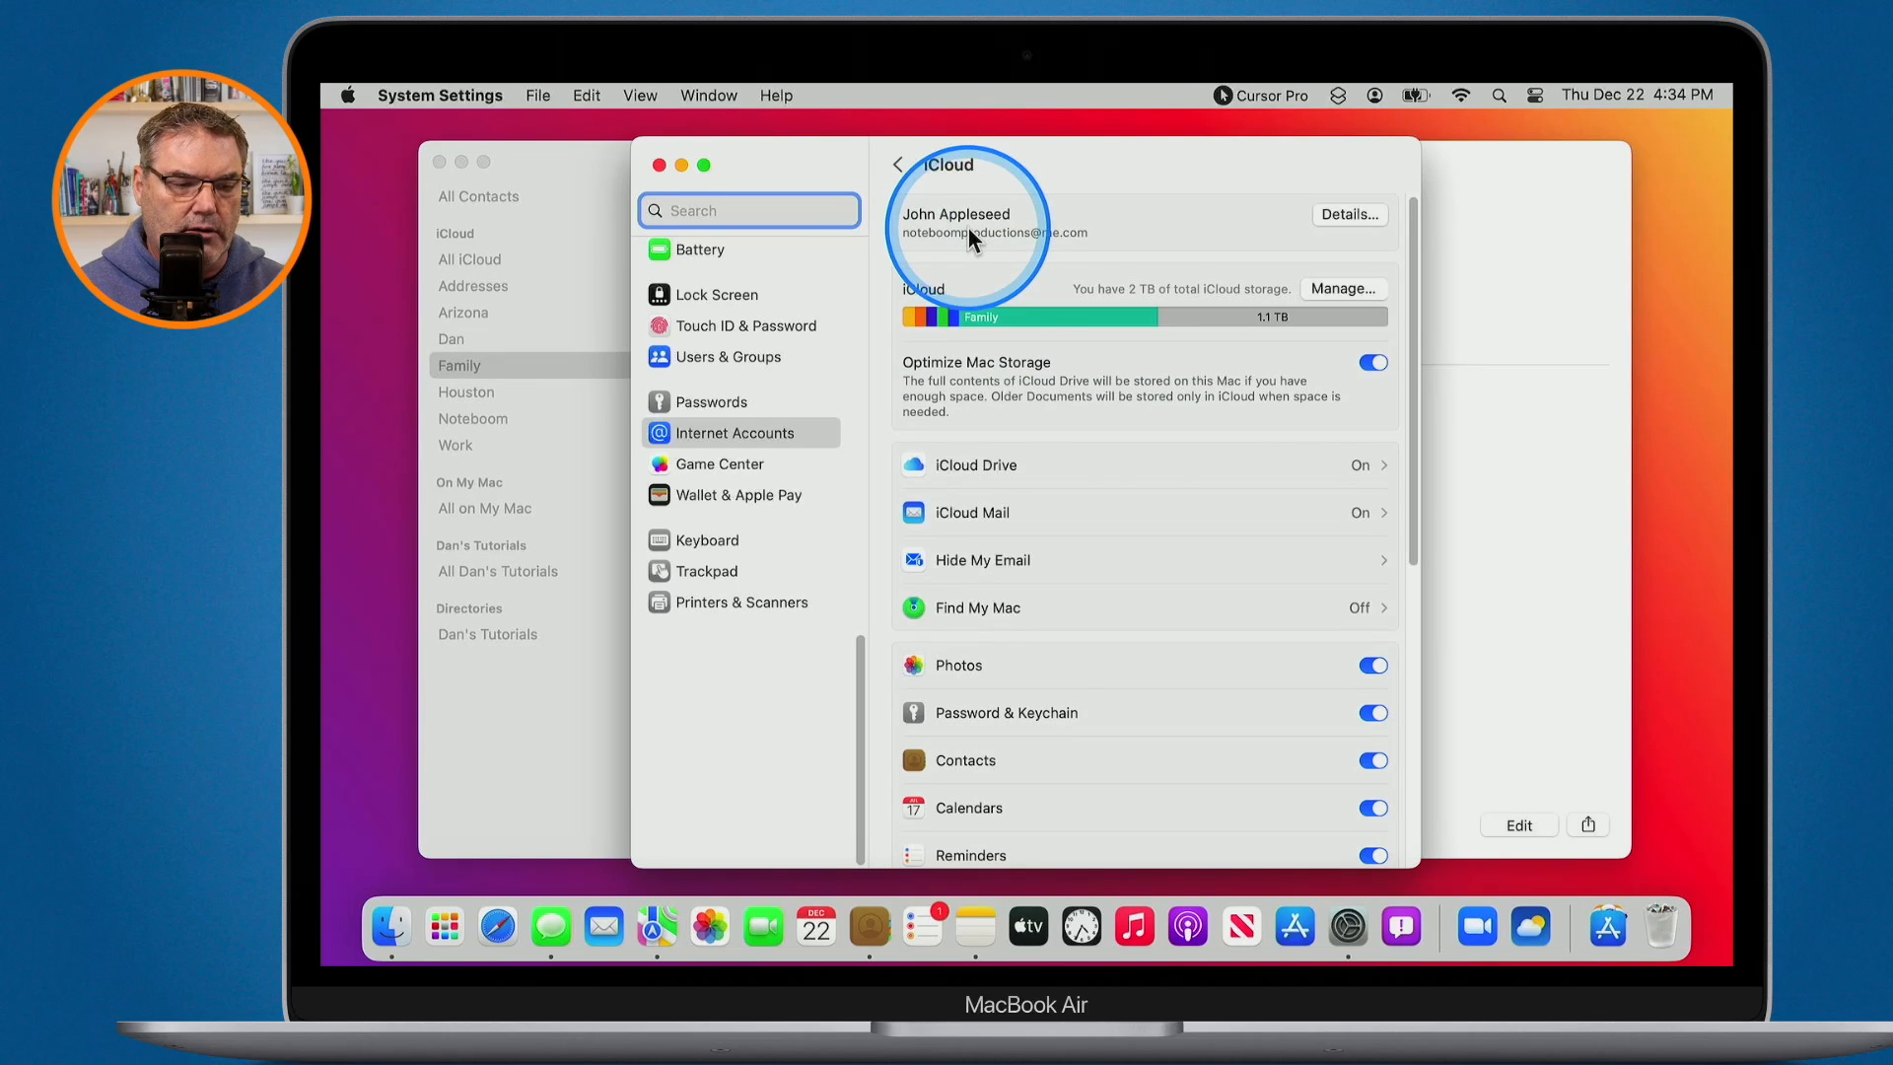
key(ctrl+alt+m)
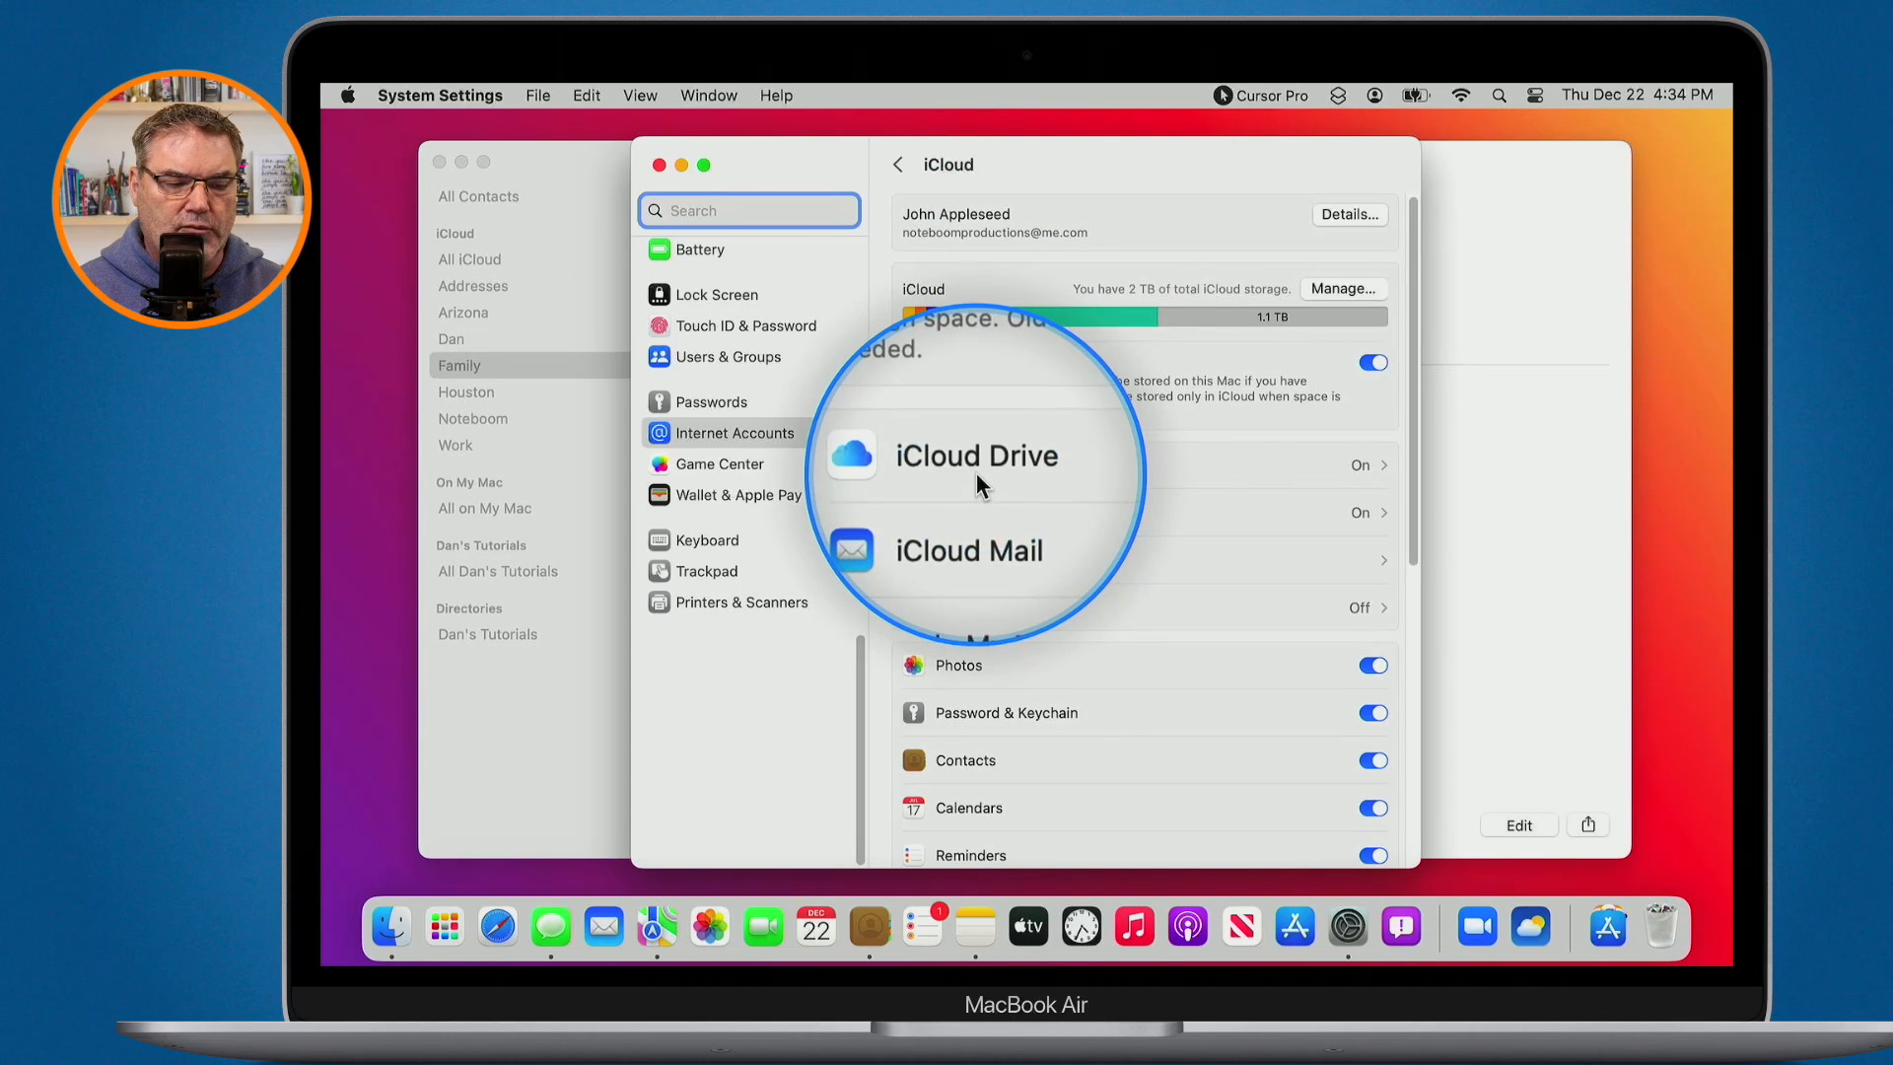
scroll(976, 471, down, 2)
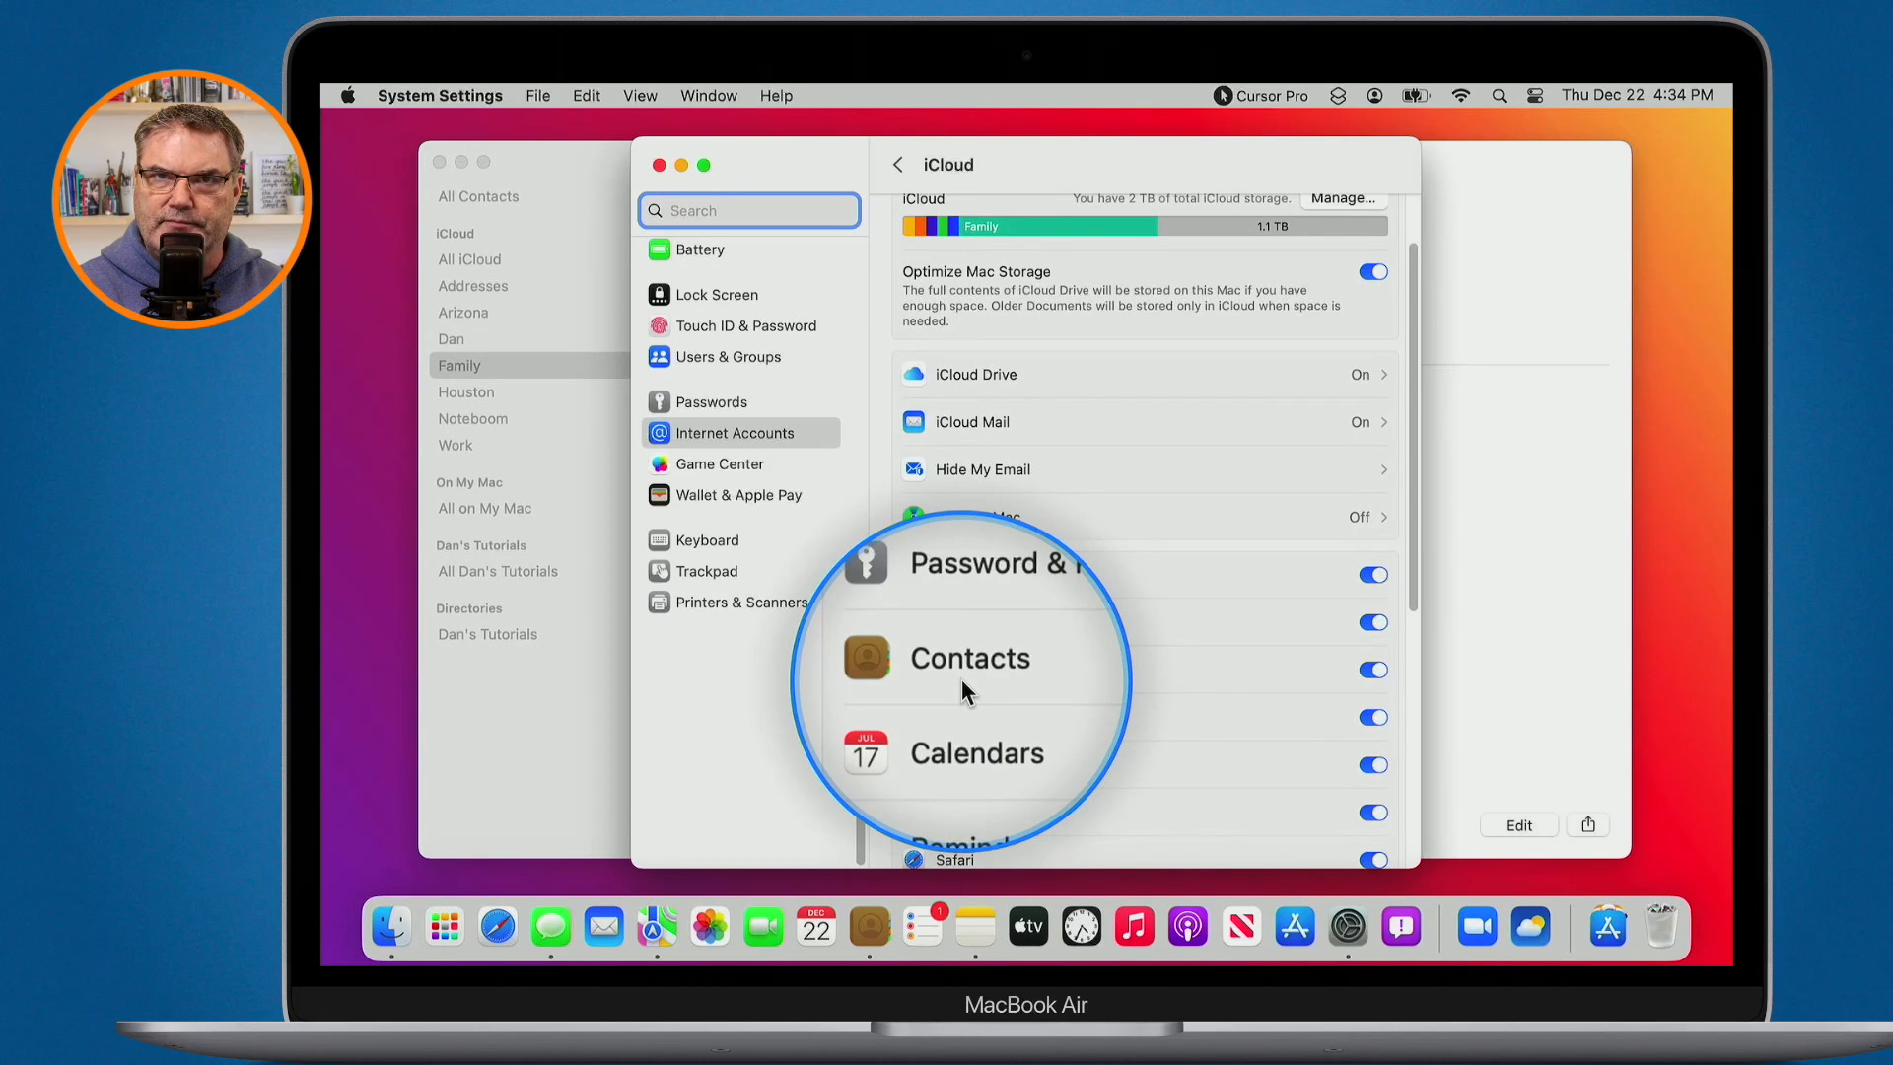
click(659, 164)
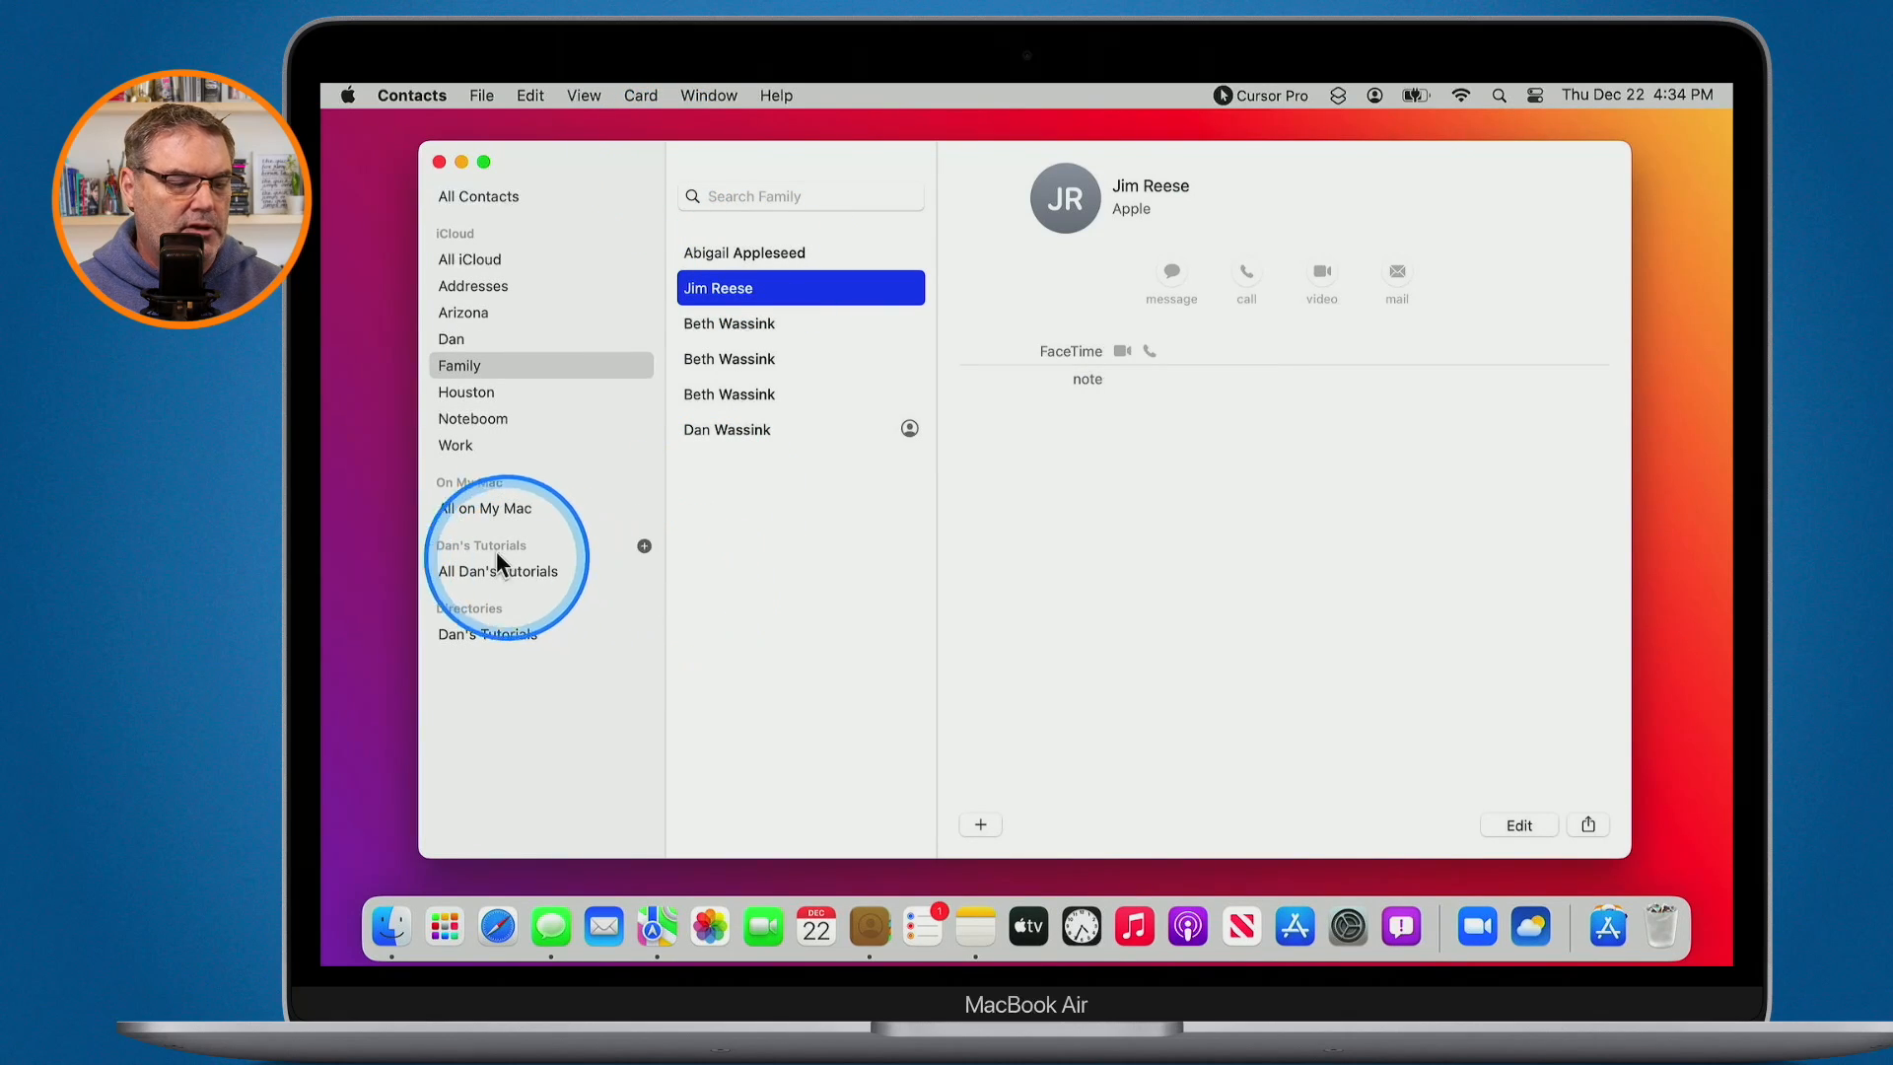
- Copy the Apple contact into the Google account's group, check it there, then return to All iCloud
key(ctrl+s)
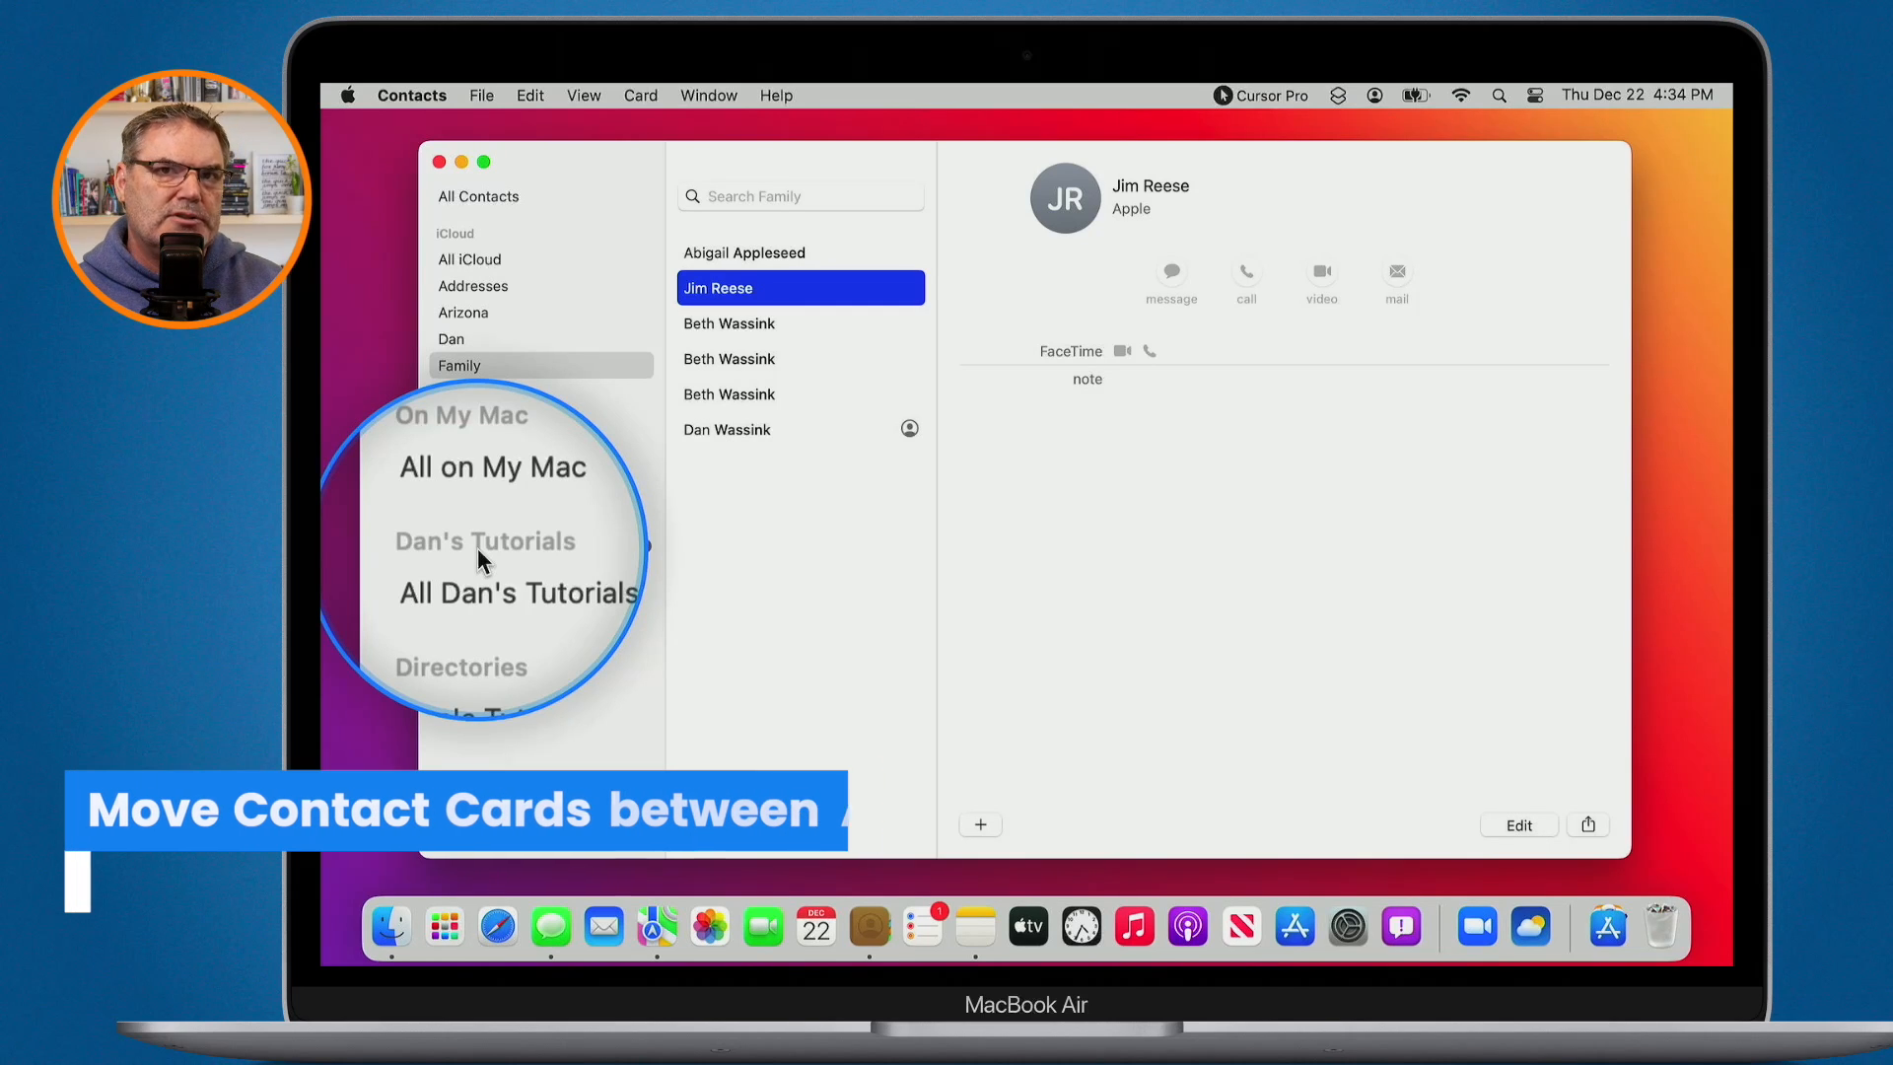
key(ctrl+s)
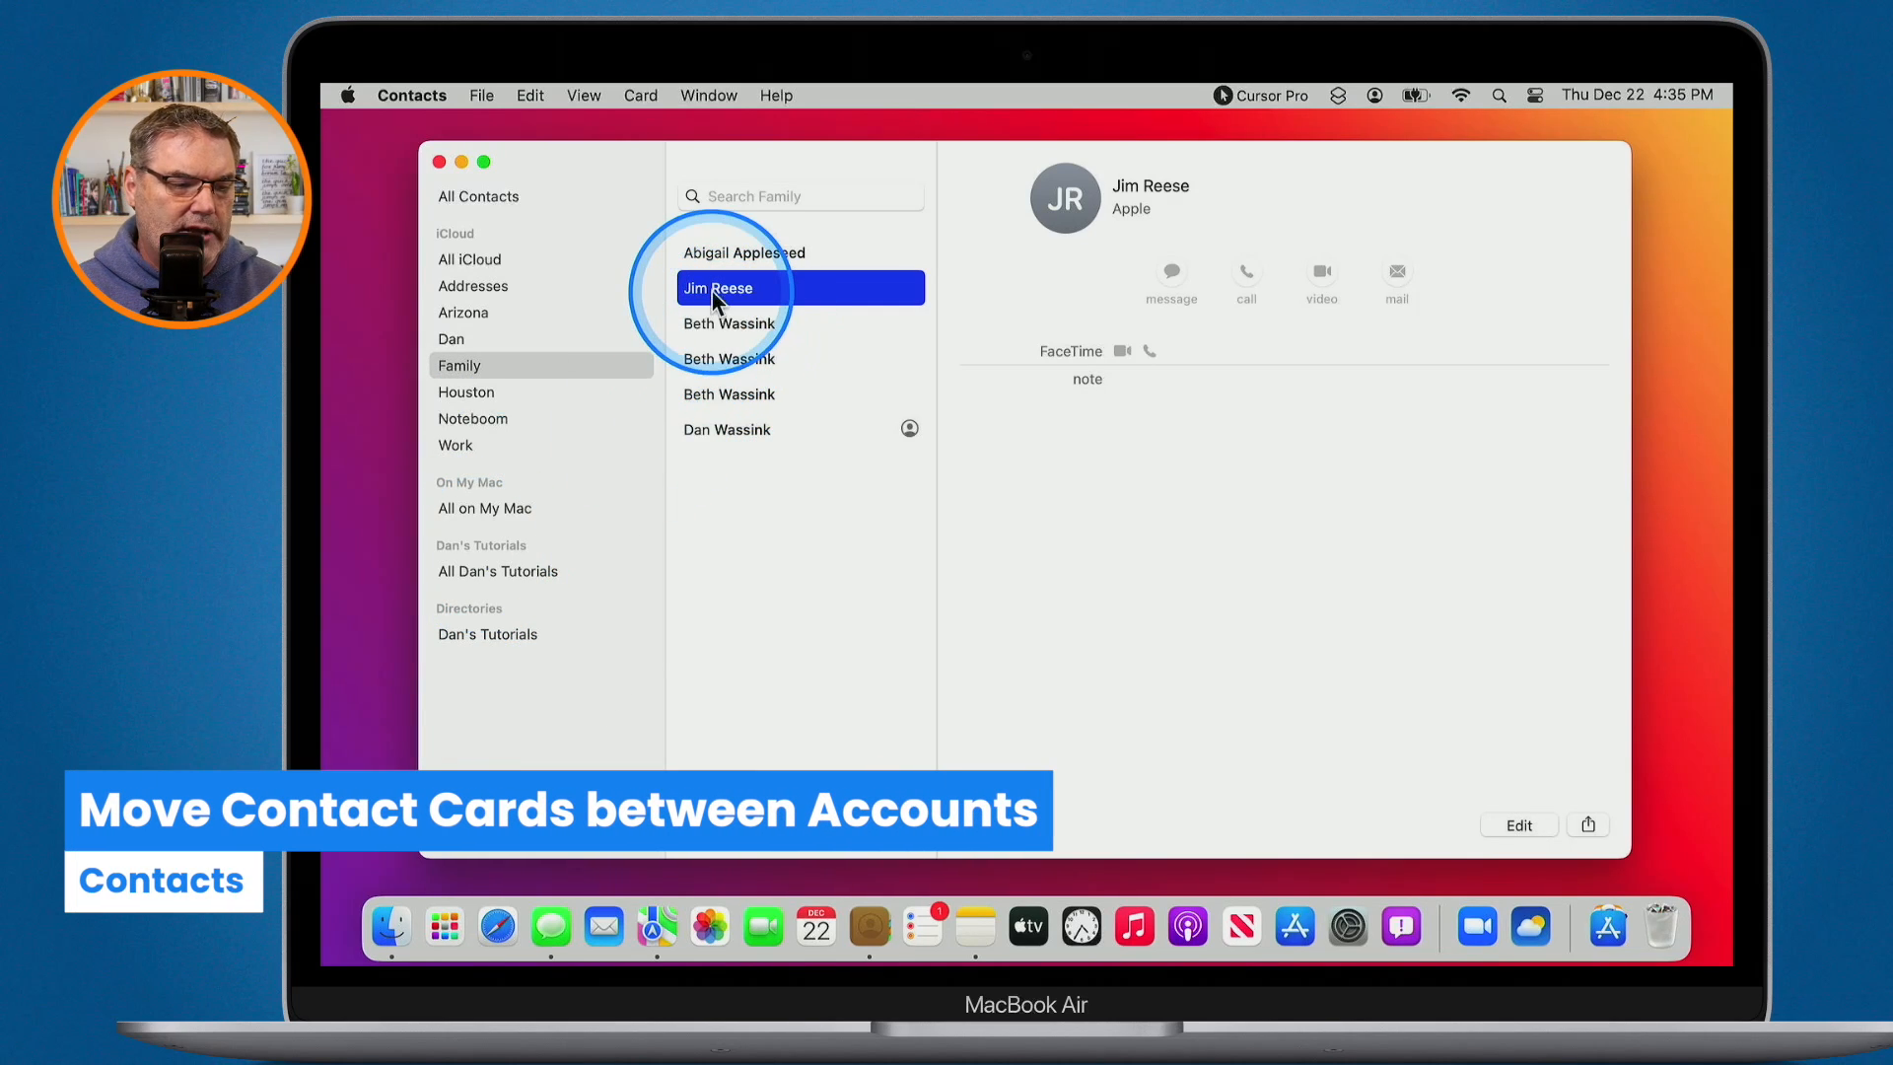
drag(708, 287, 506, 571)
click(510, 578)
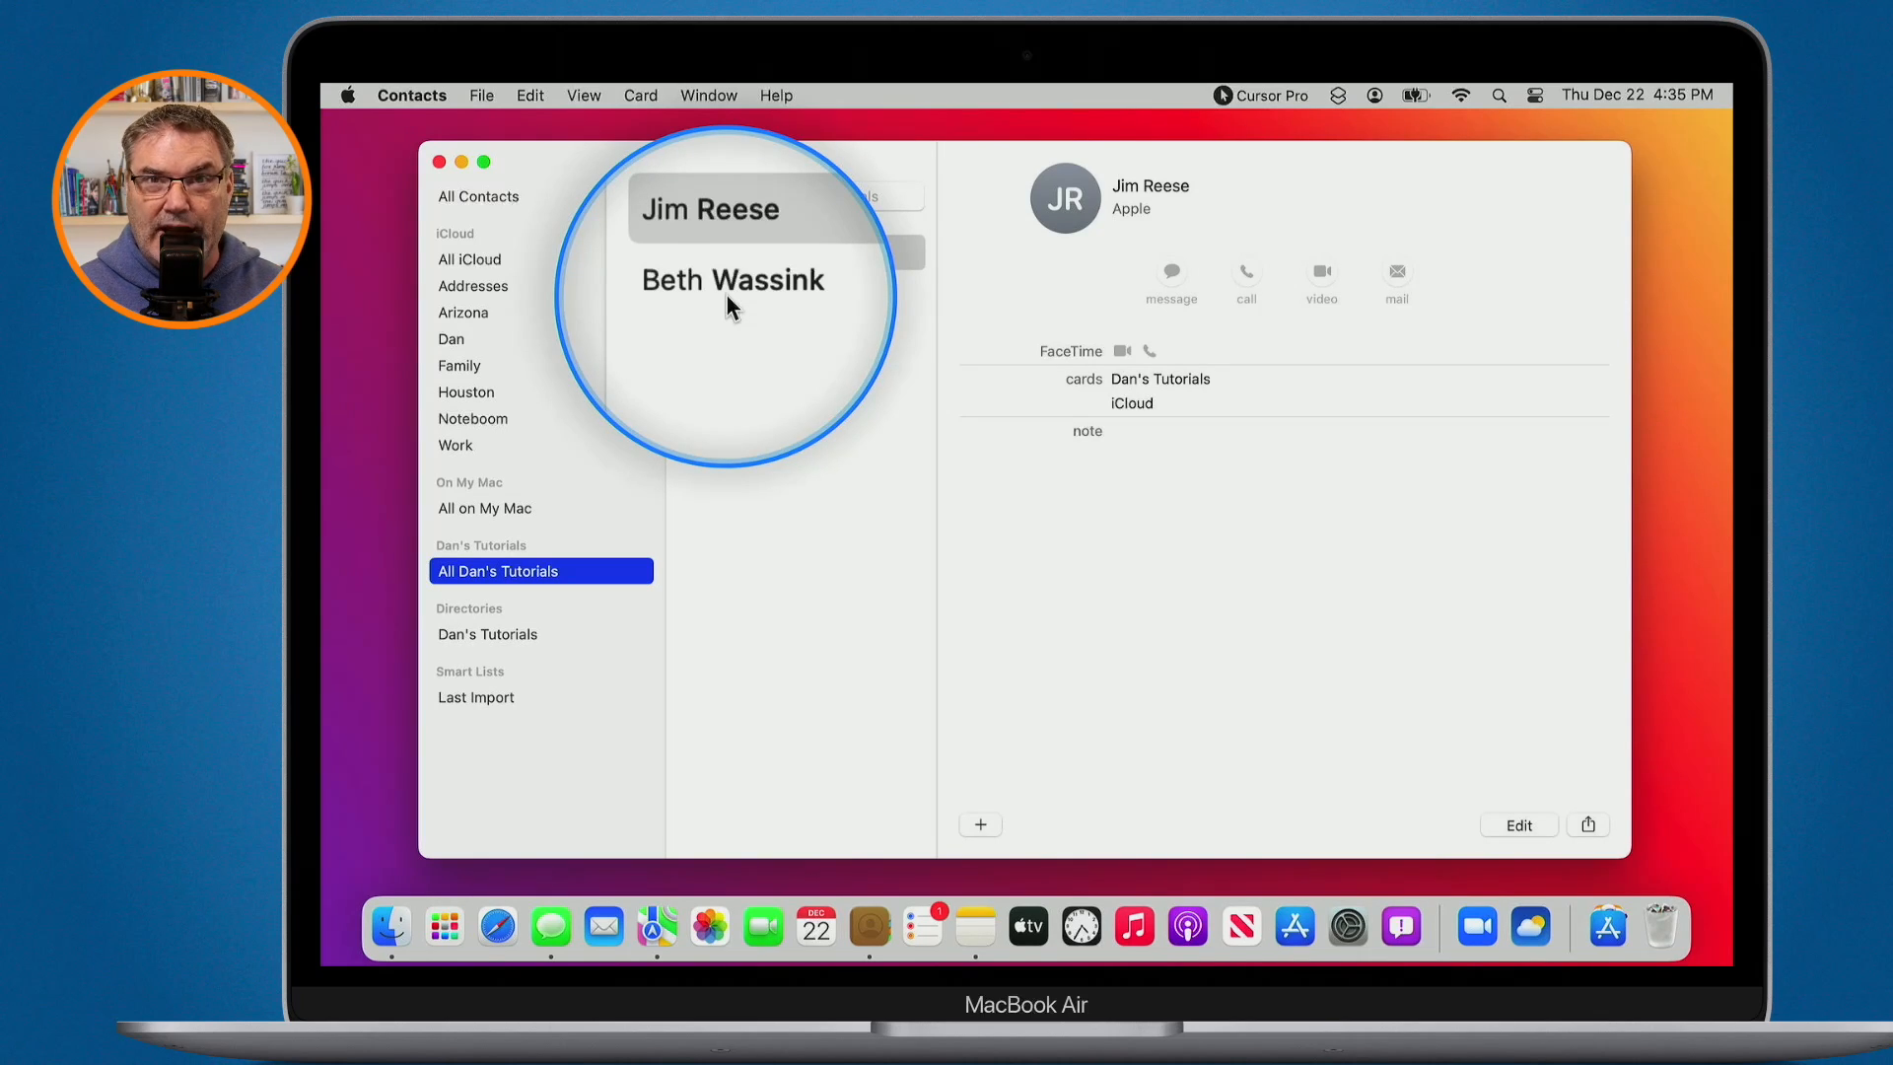
click(467, 262)
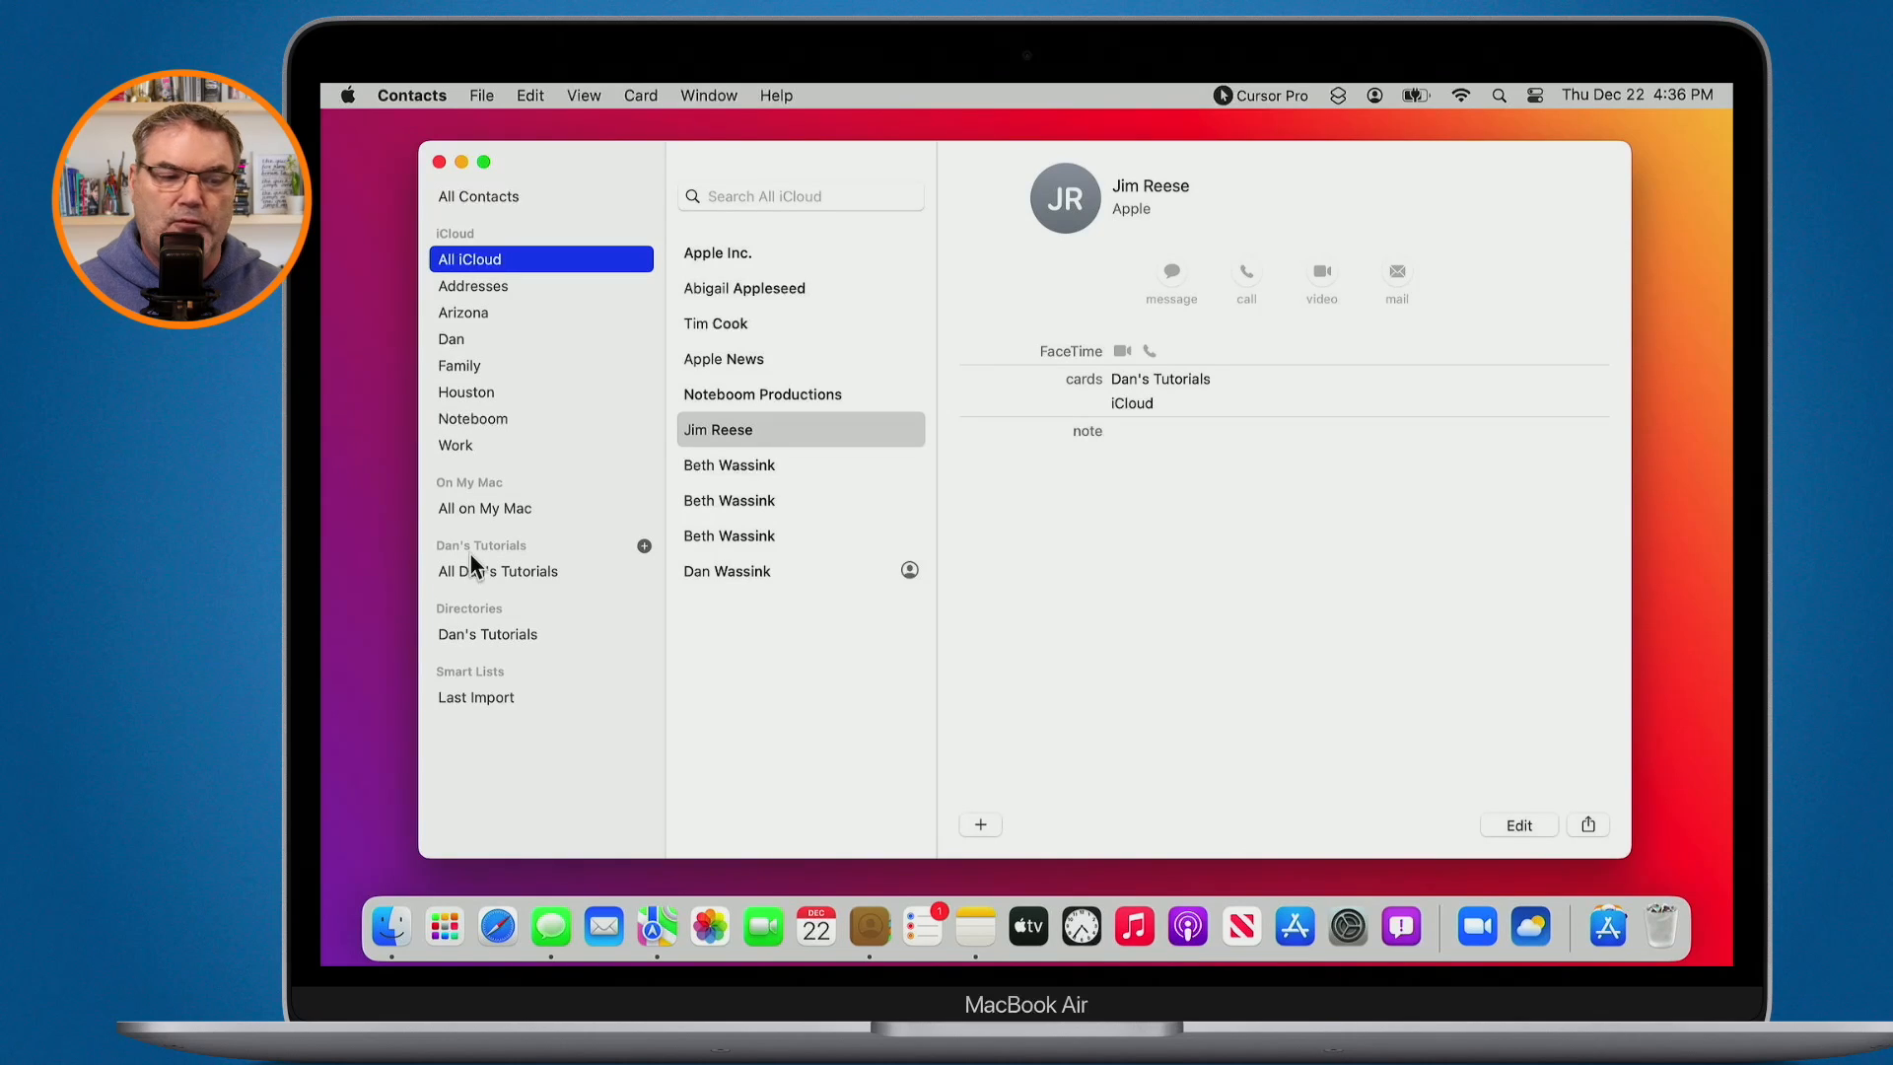
- Show your own contact card, the last entry in the contact list
key(ctrl+alt+m)
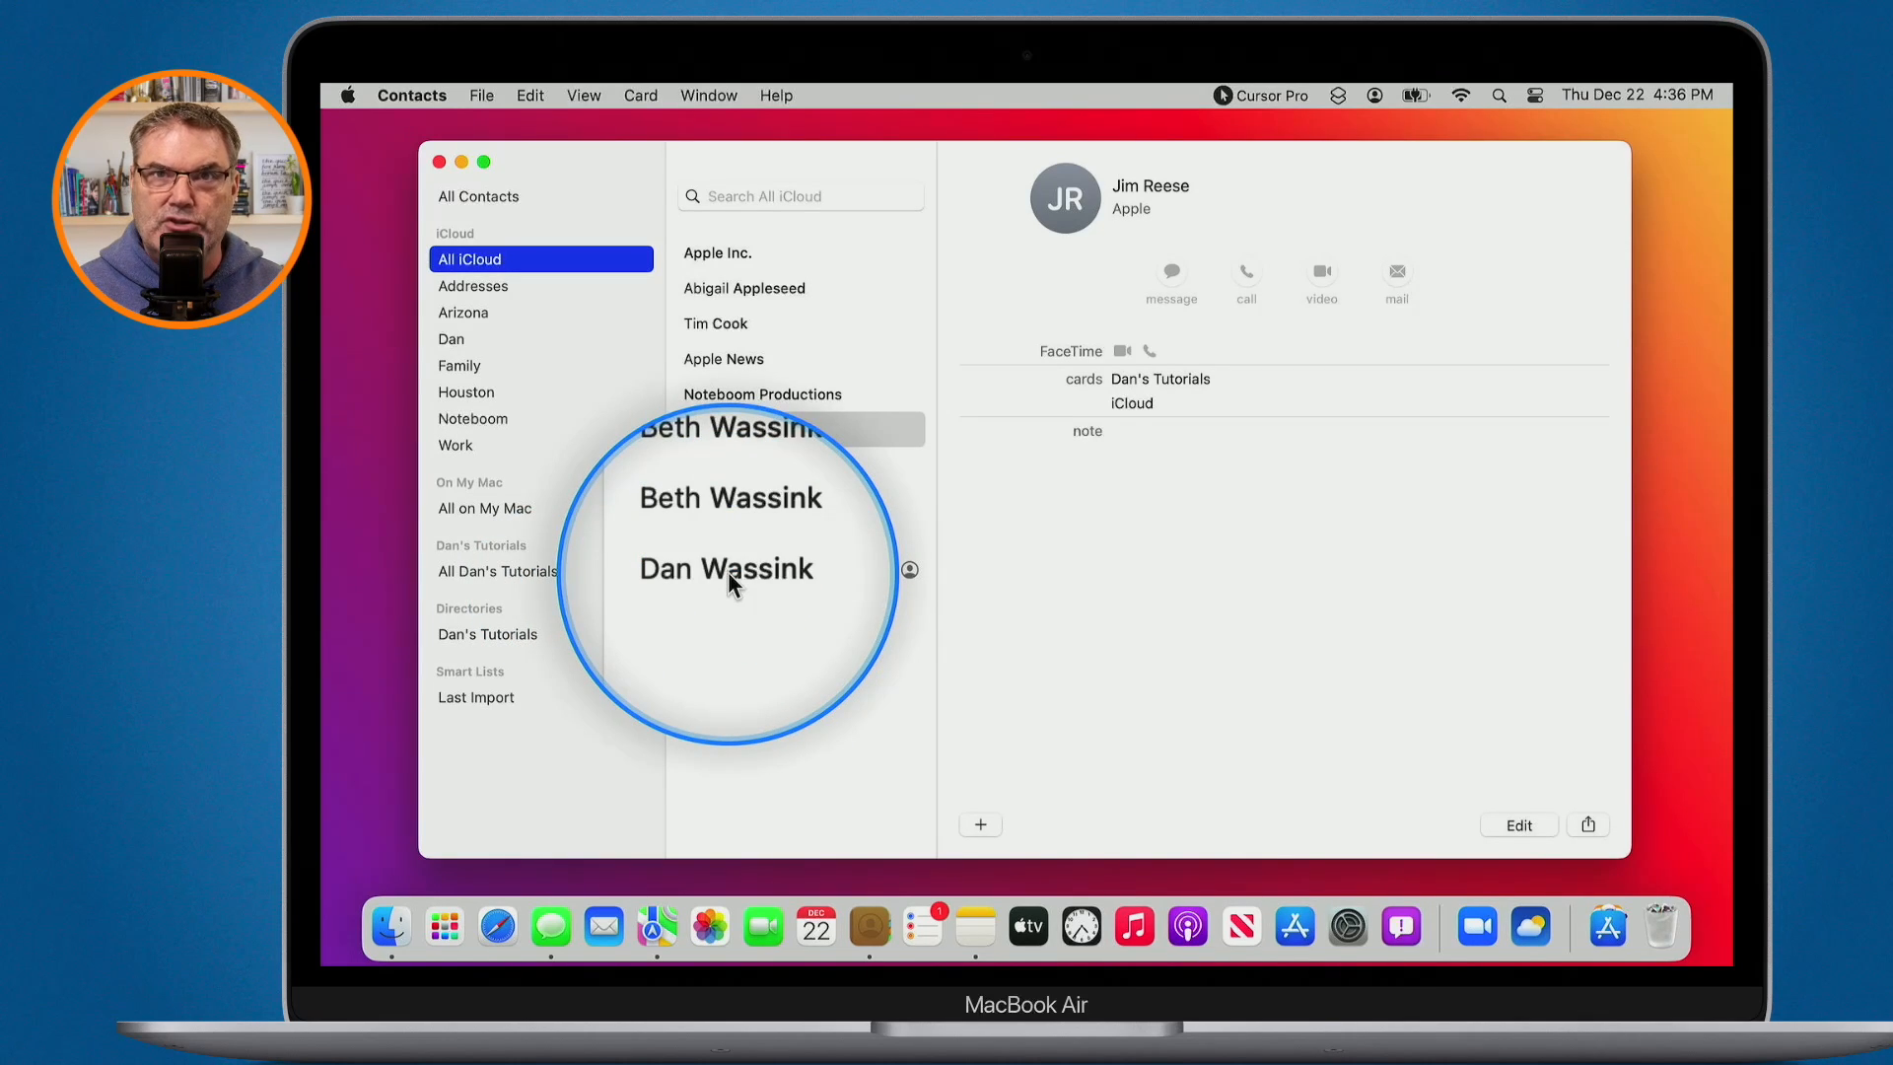
key(ctrl+alt+m)
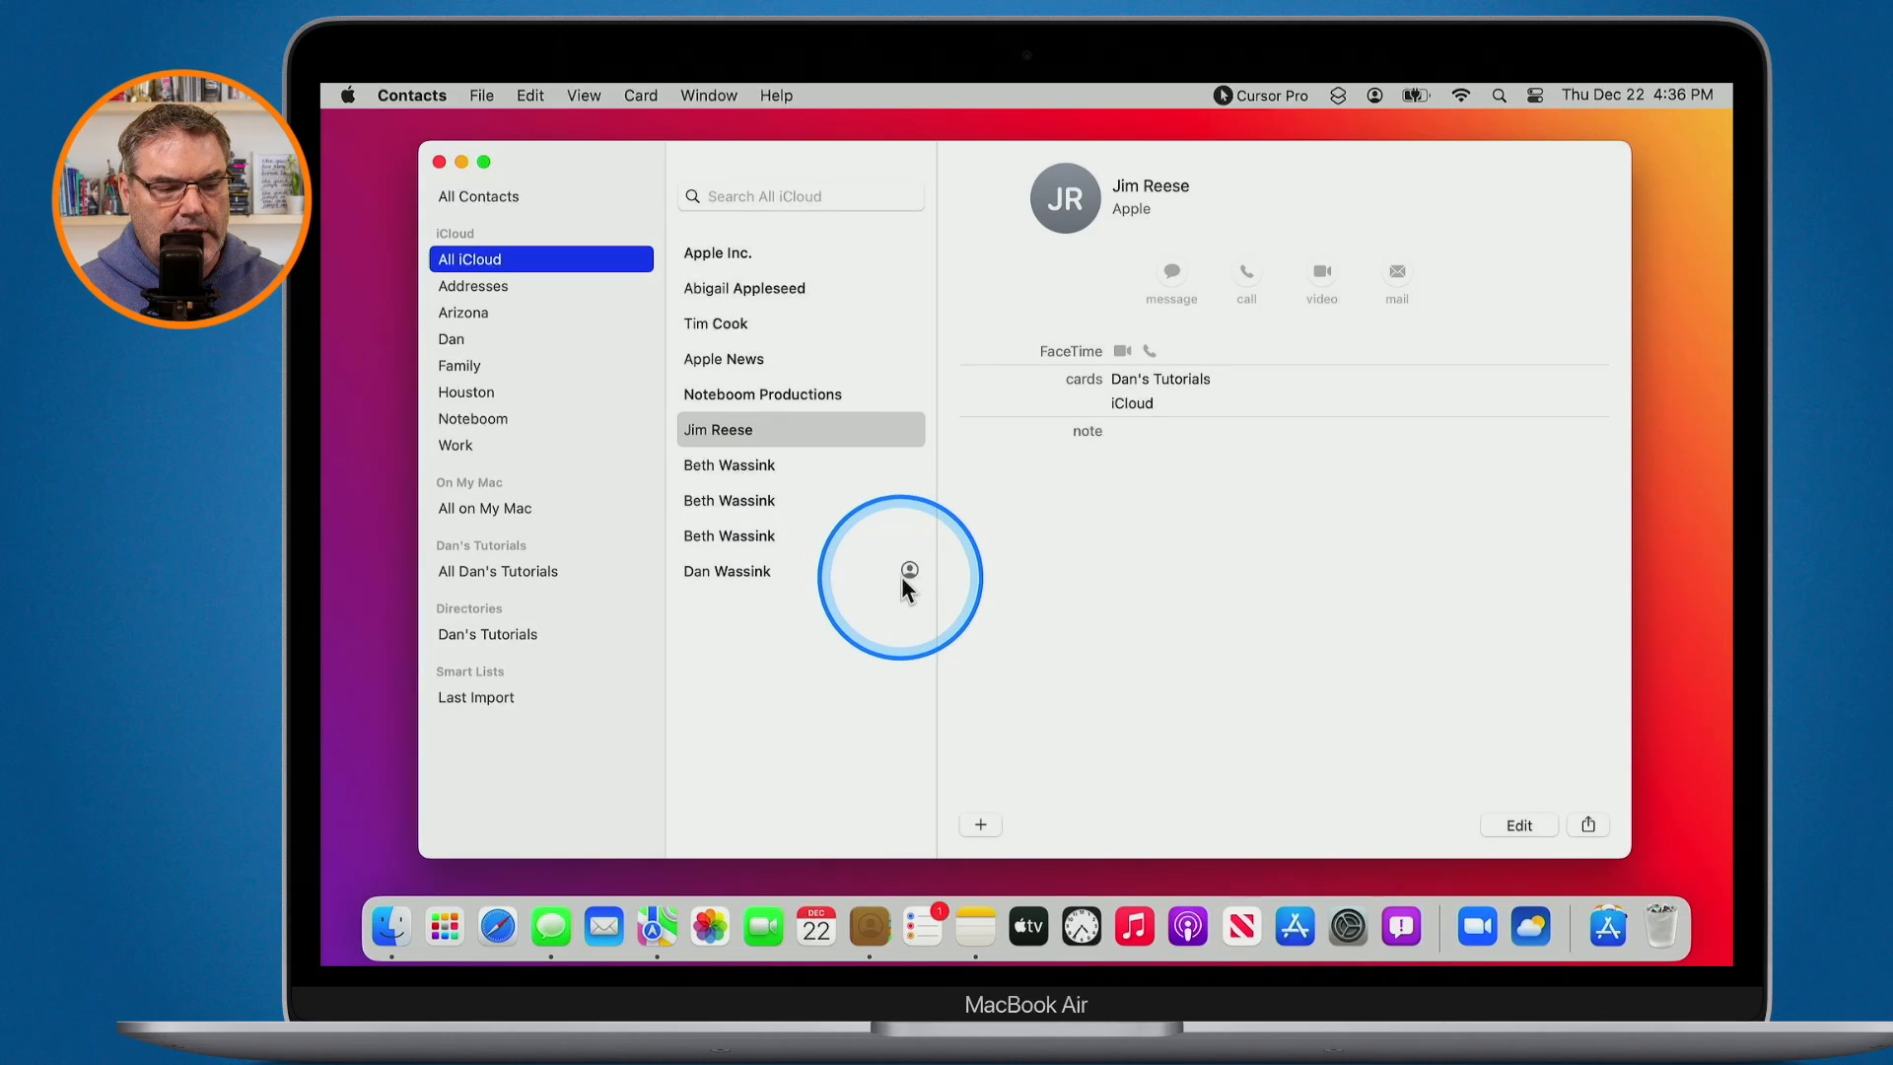
key(ctrl+alt+m)
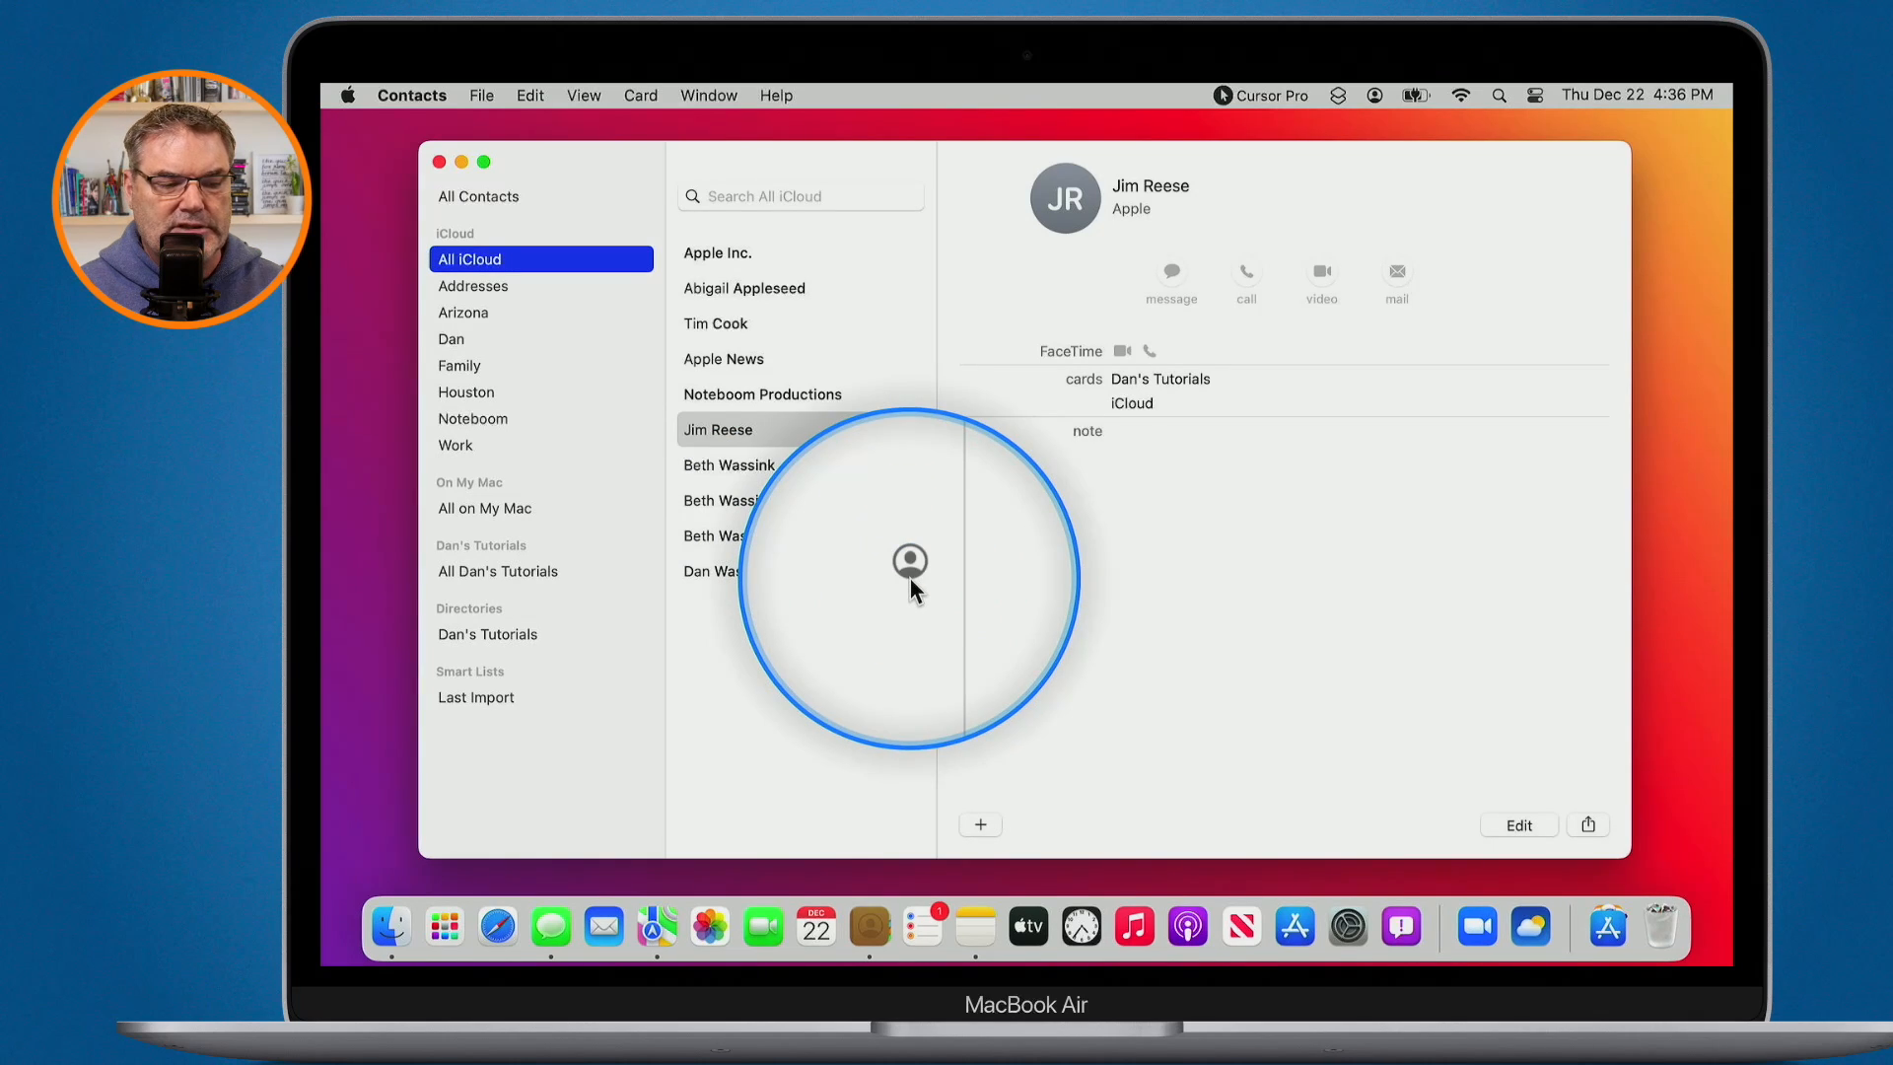
key(ctrl+alt+m)
click(797, 568)
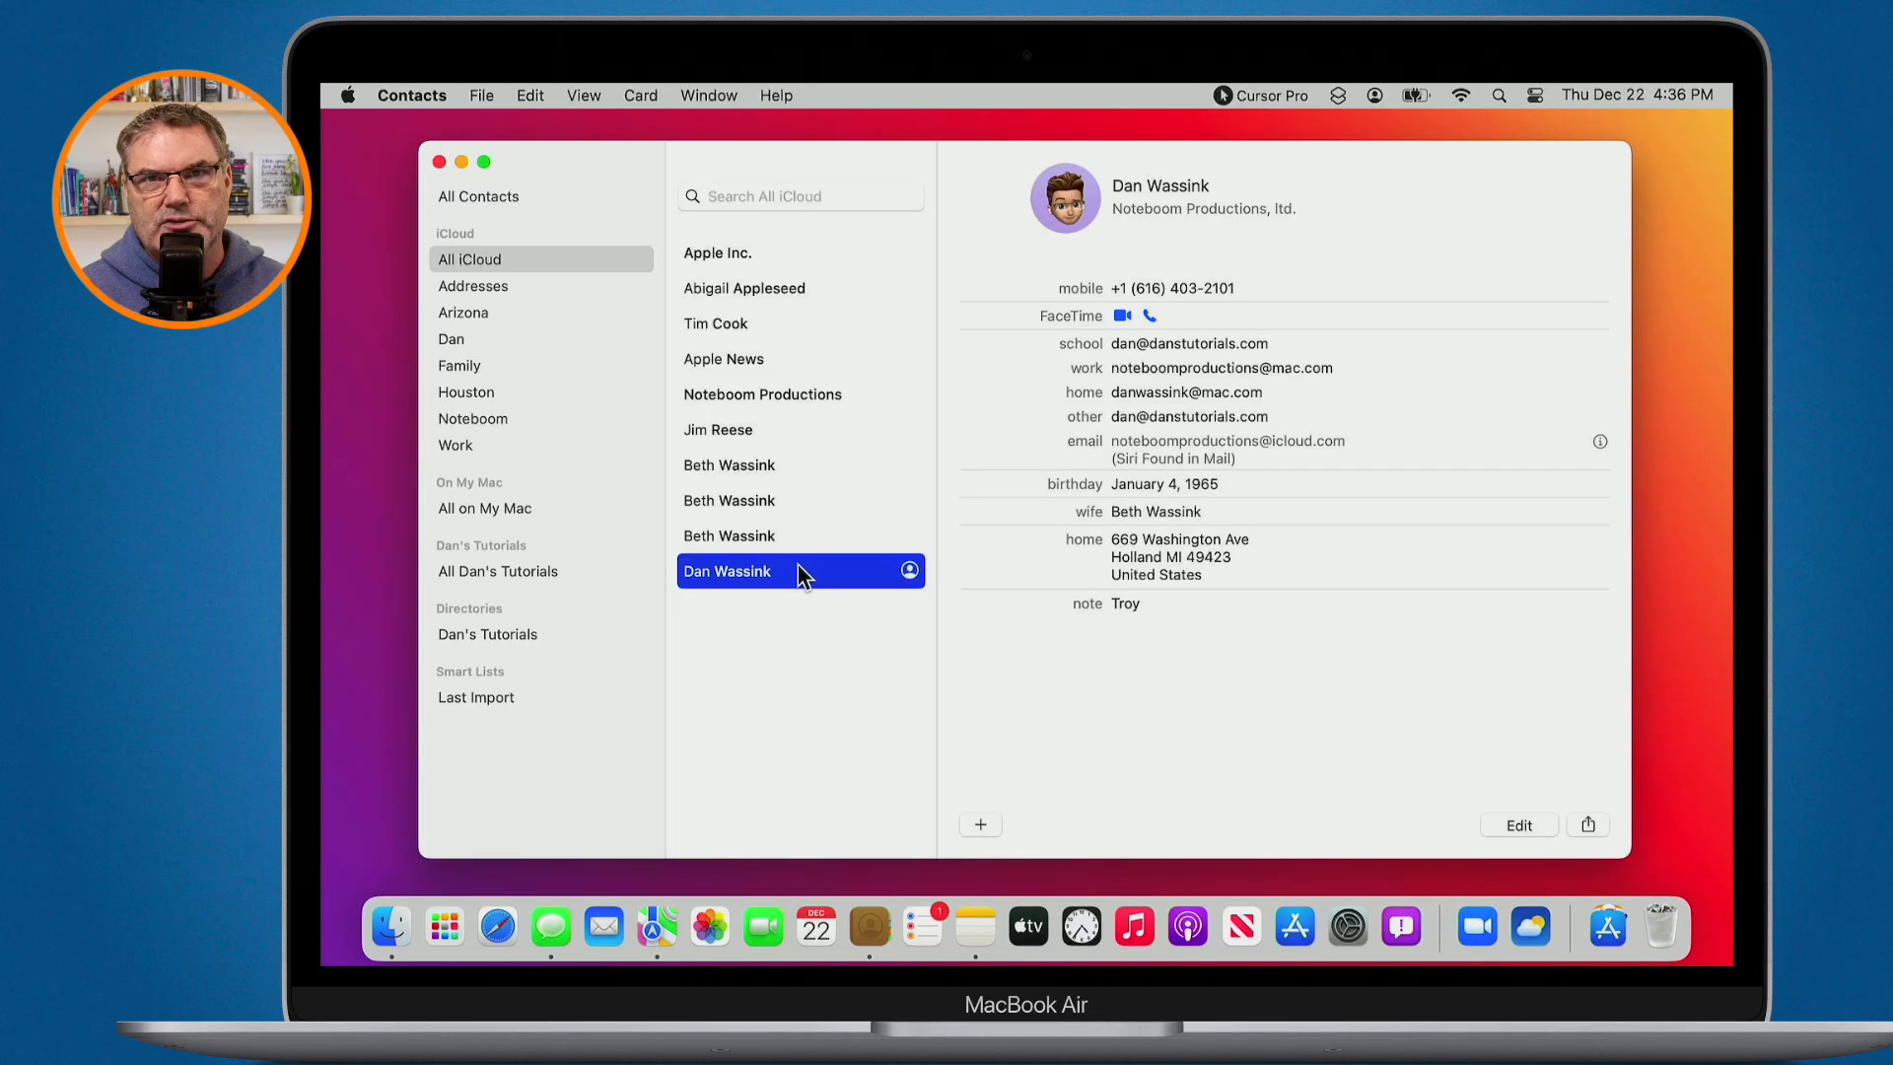
- Look at a repeated spouse card and the Card menu, then return to your own card
click(755, 537)
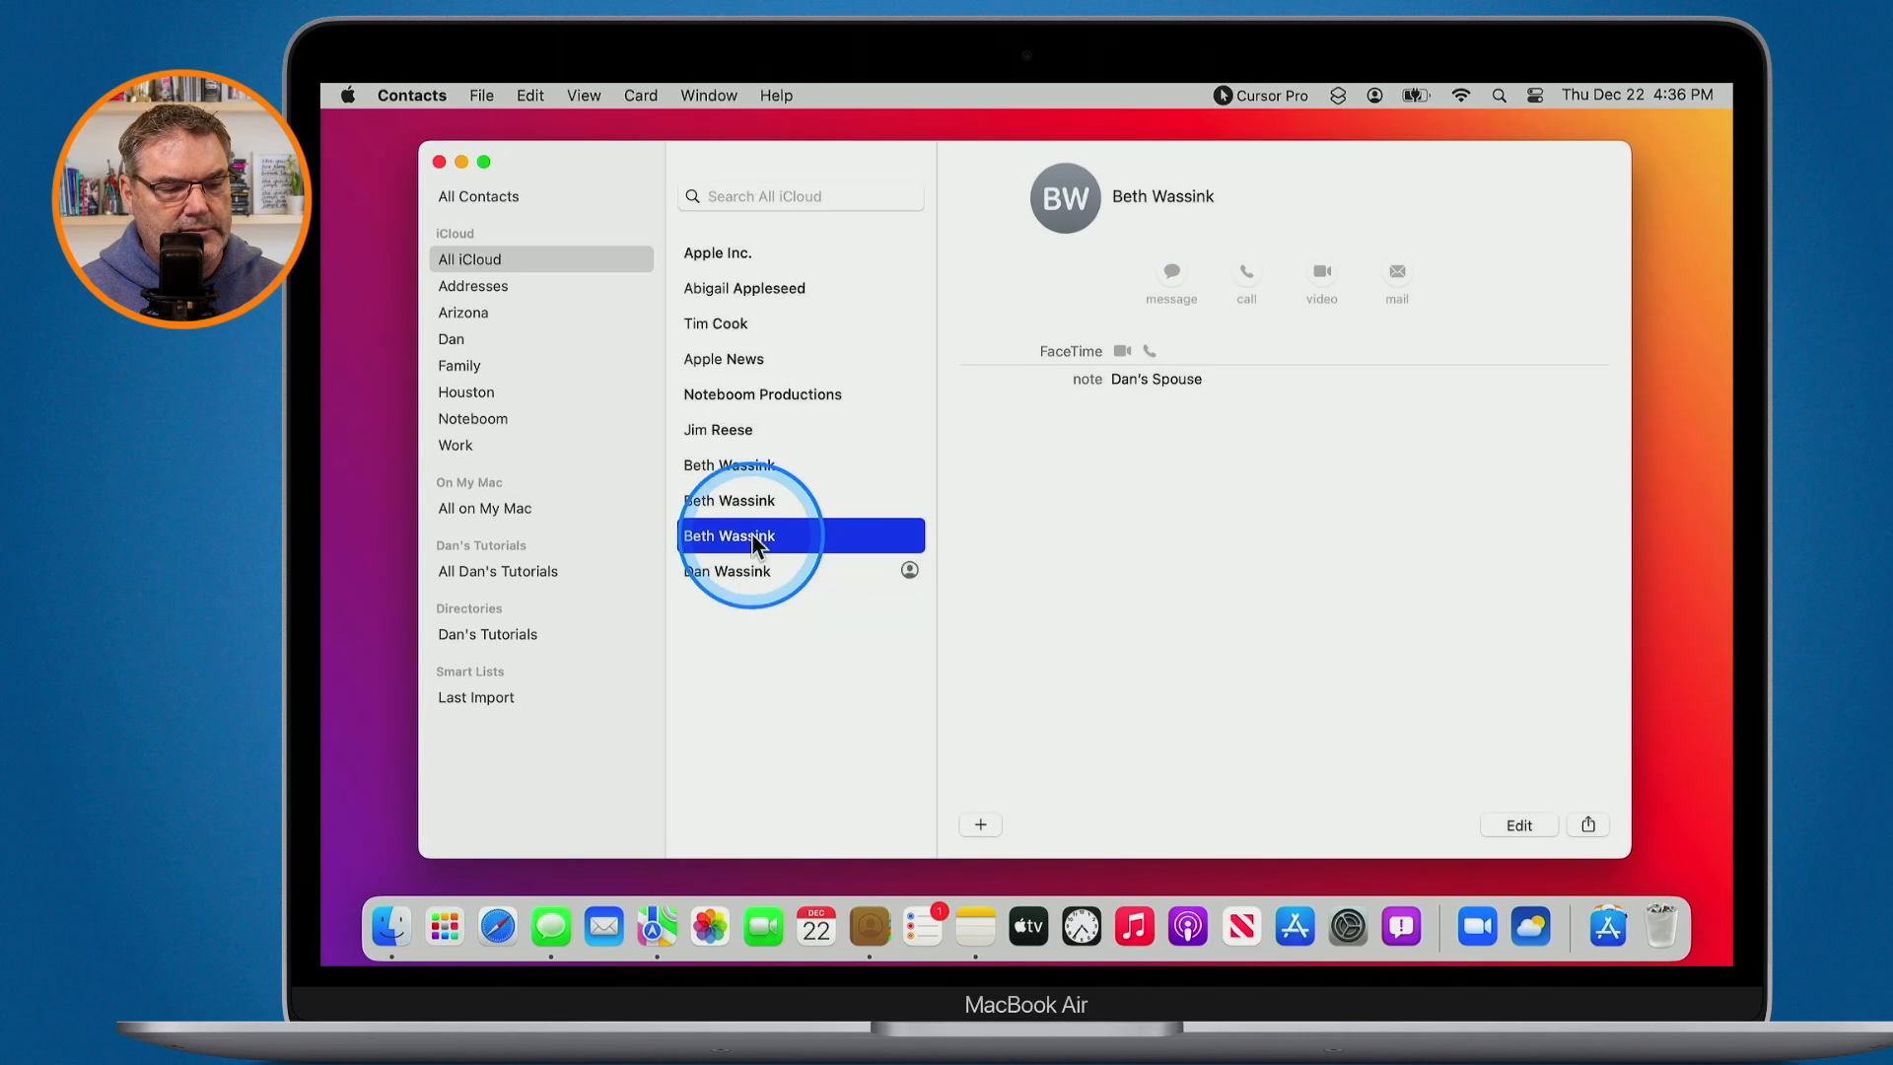
key(ctrl+alt+z)
click(641, 95)
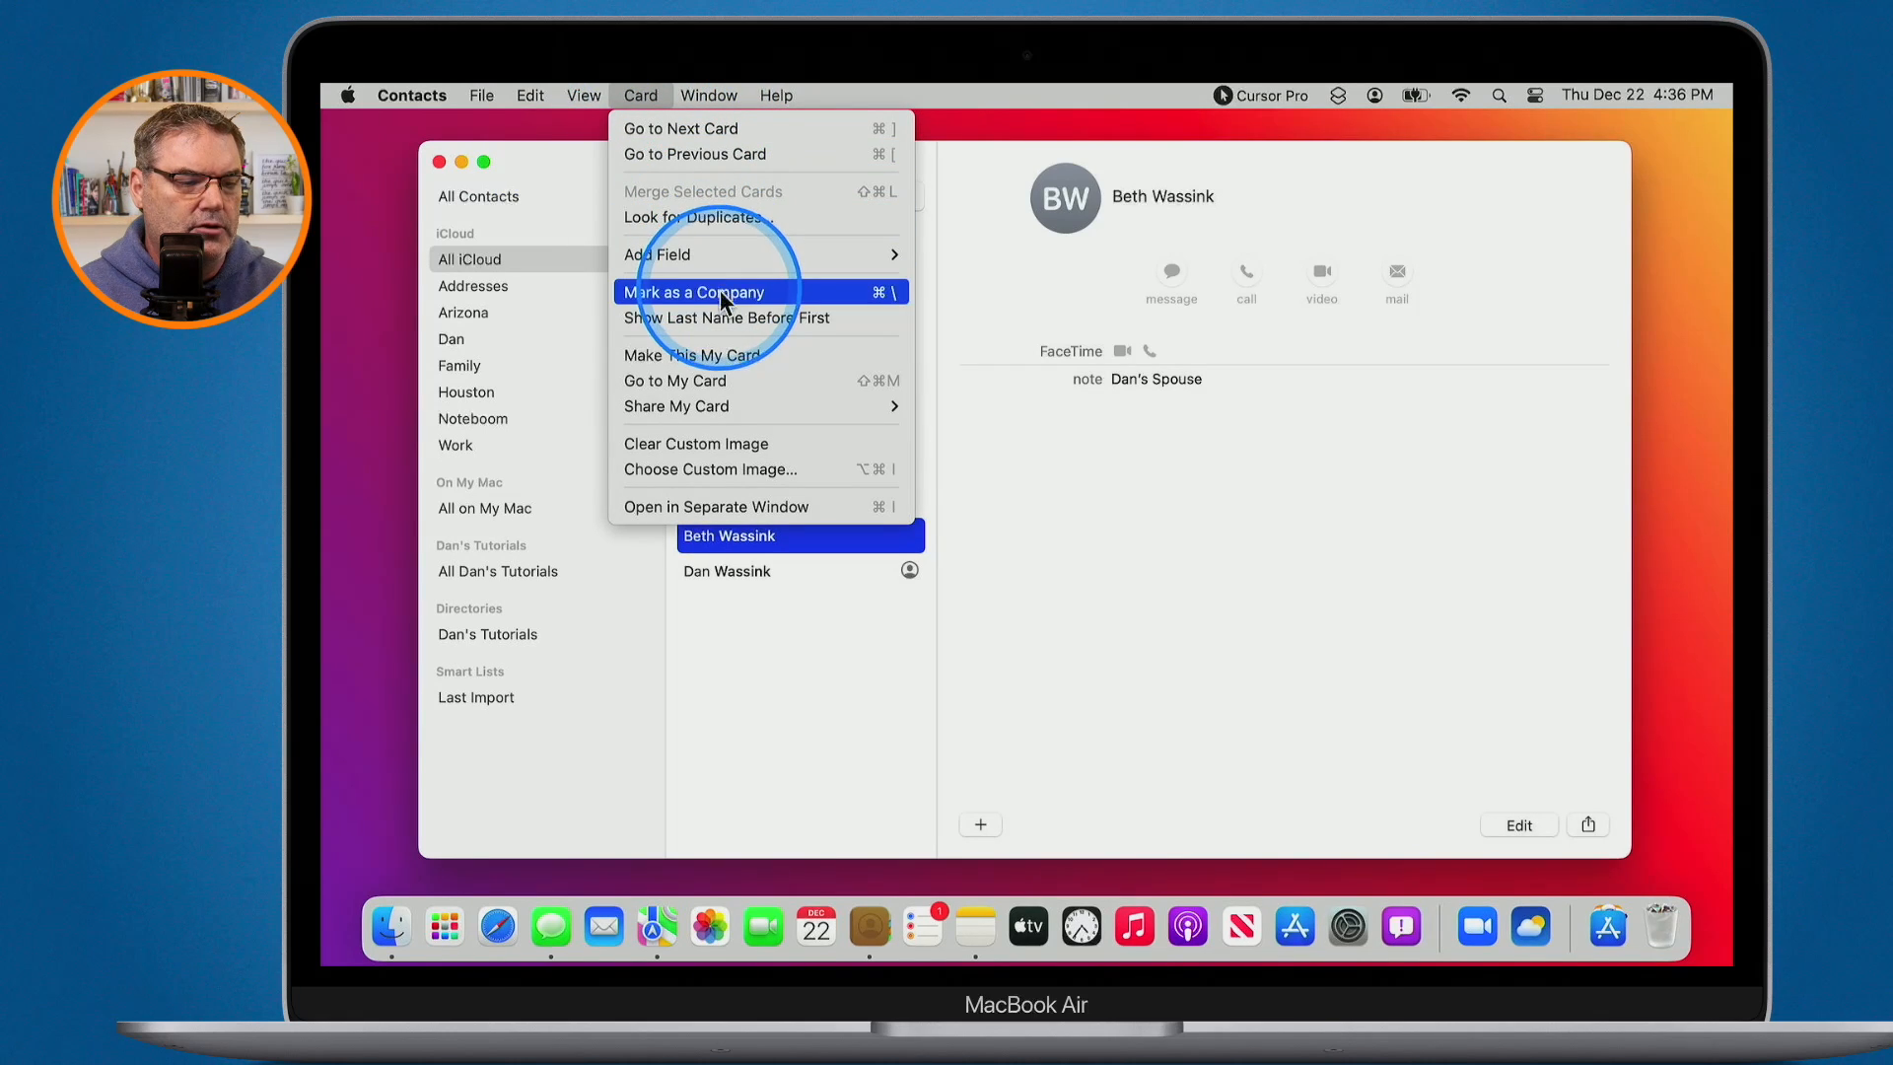
key(ctrl+alt+z)
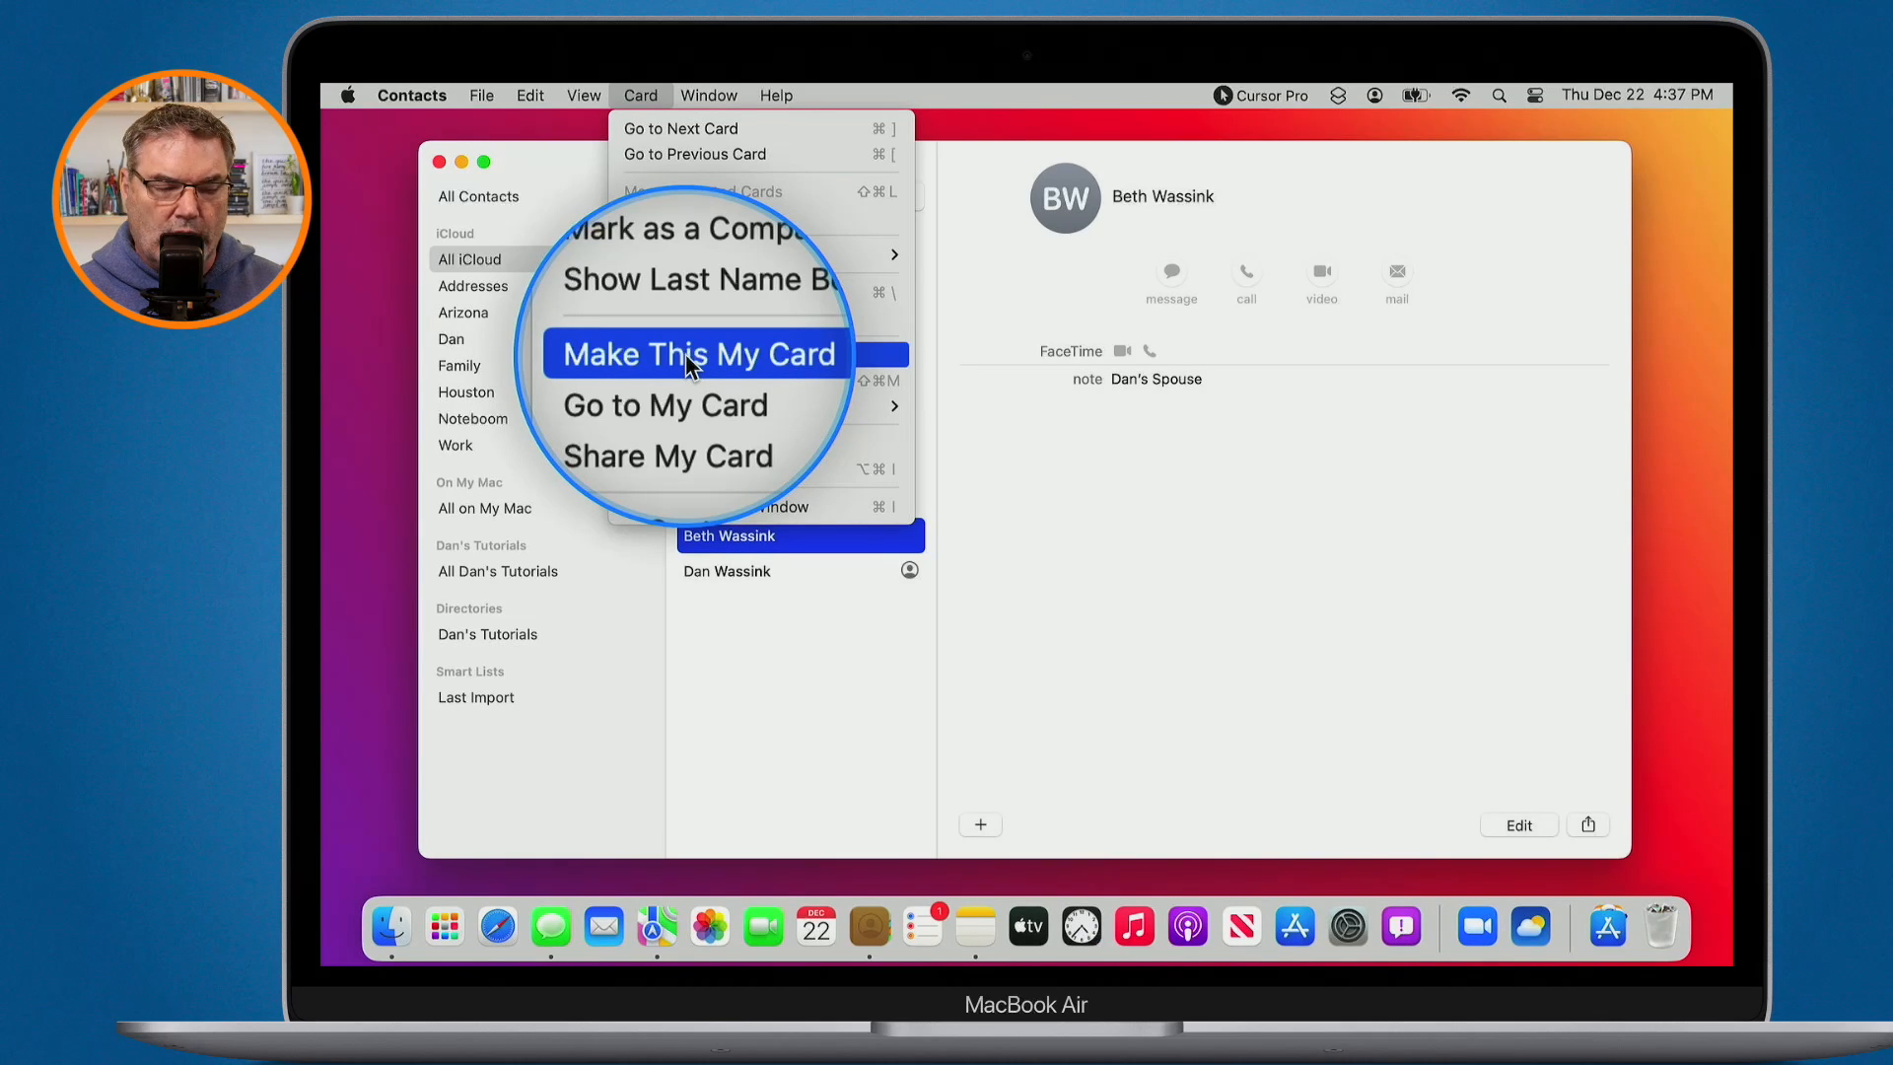
click(844, 663)
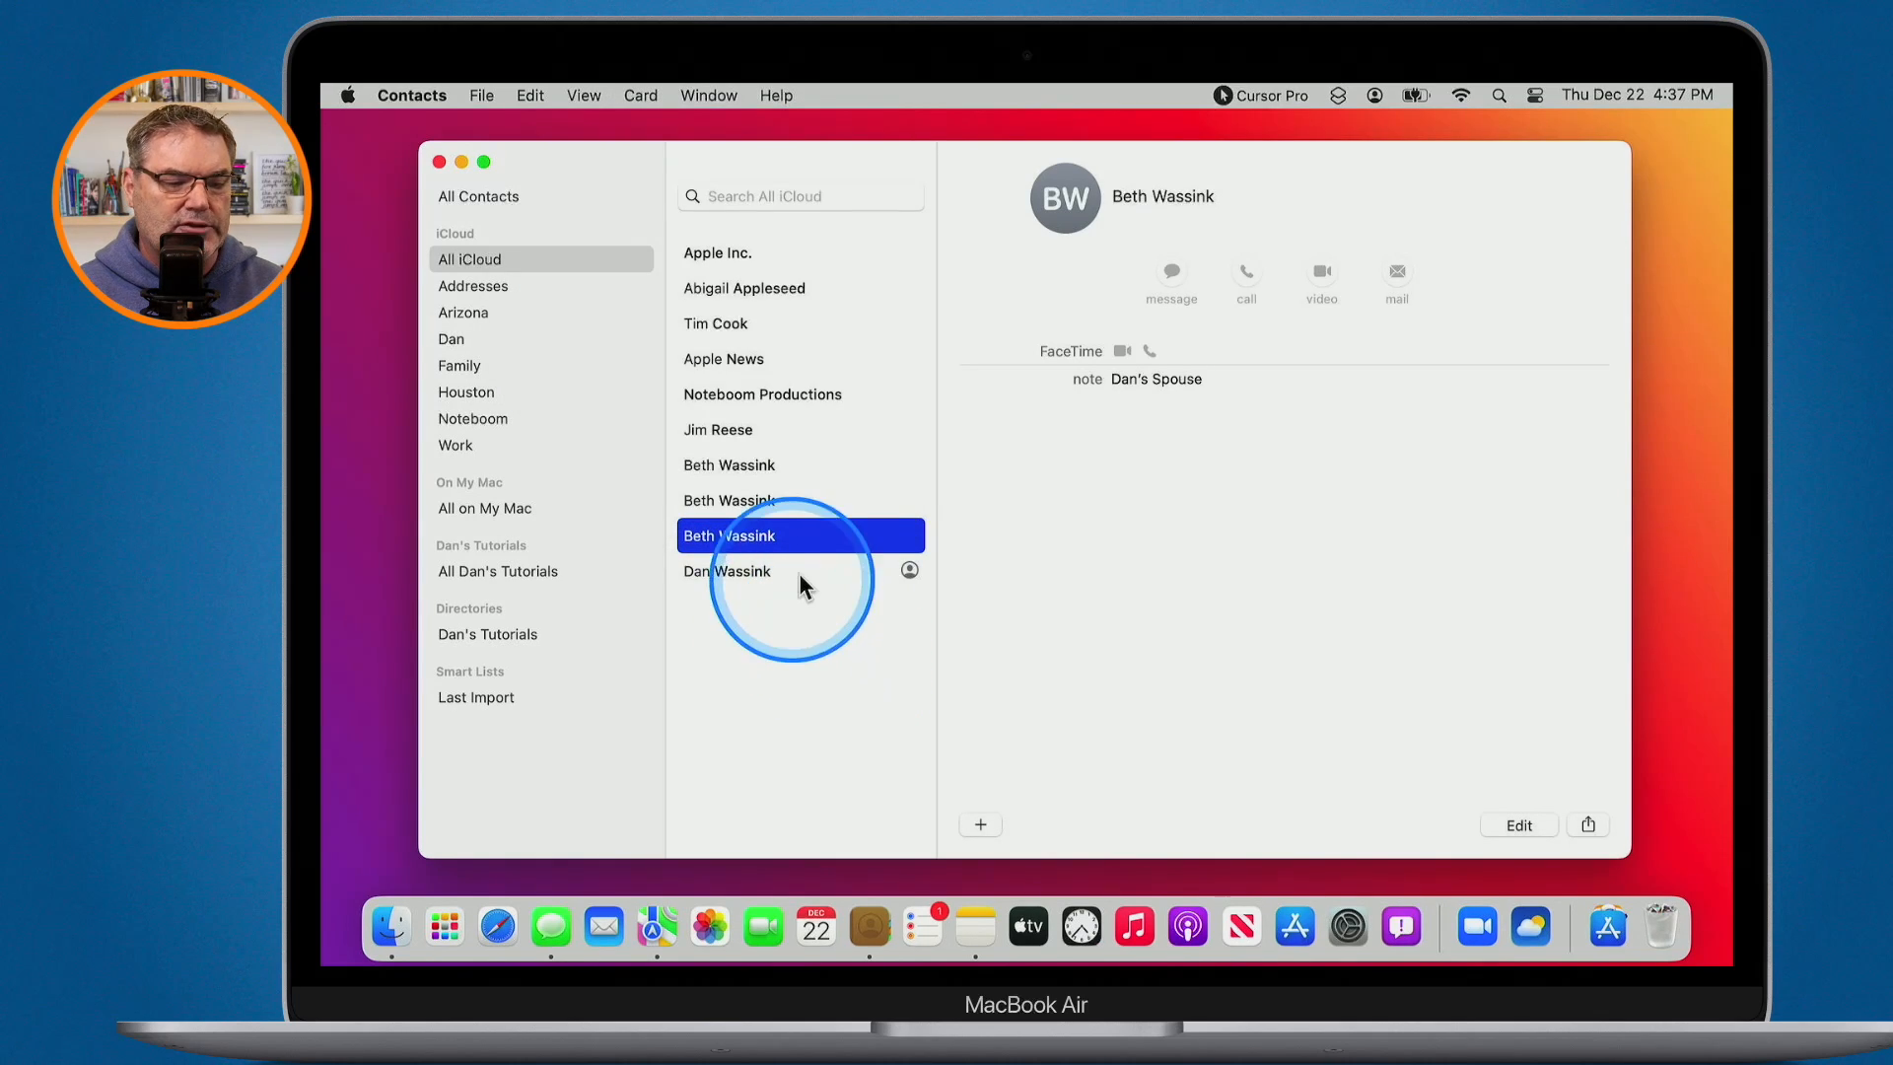
click(826, 574)
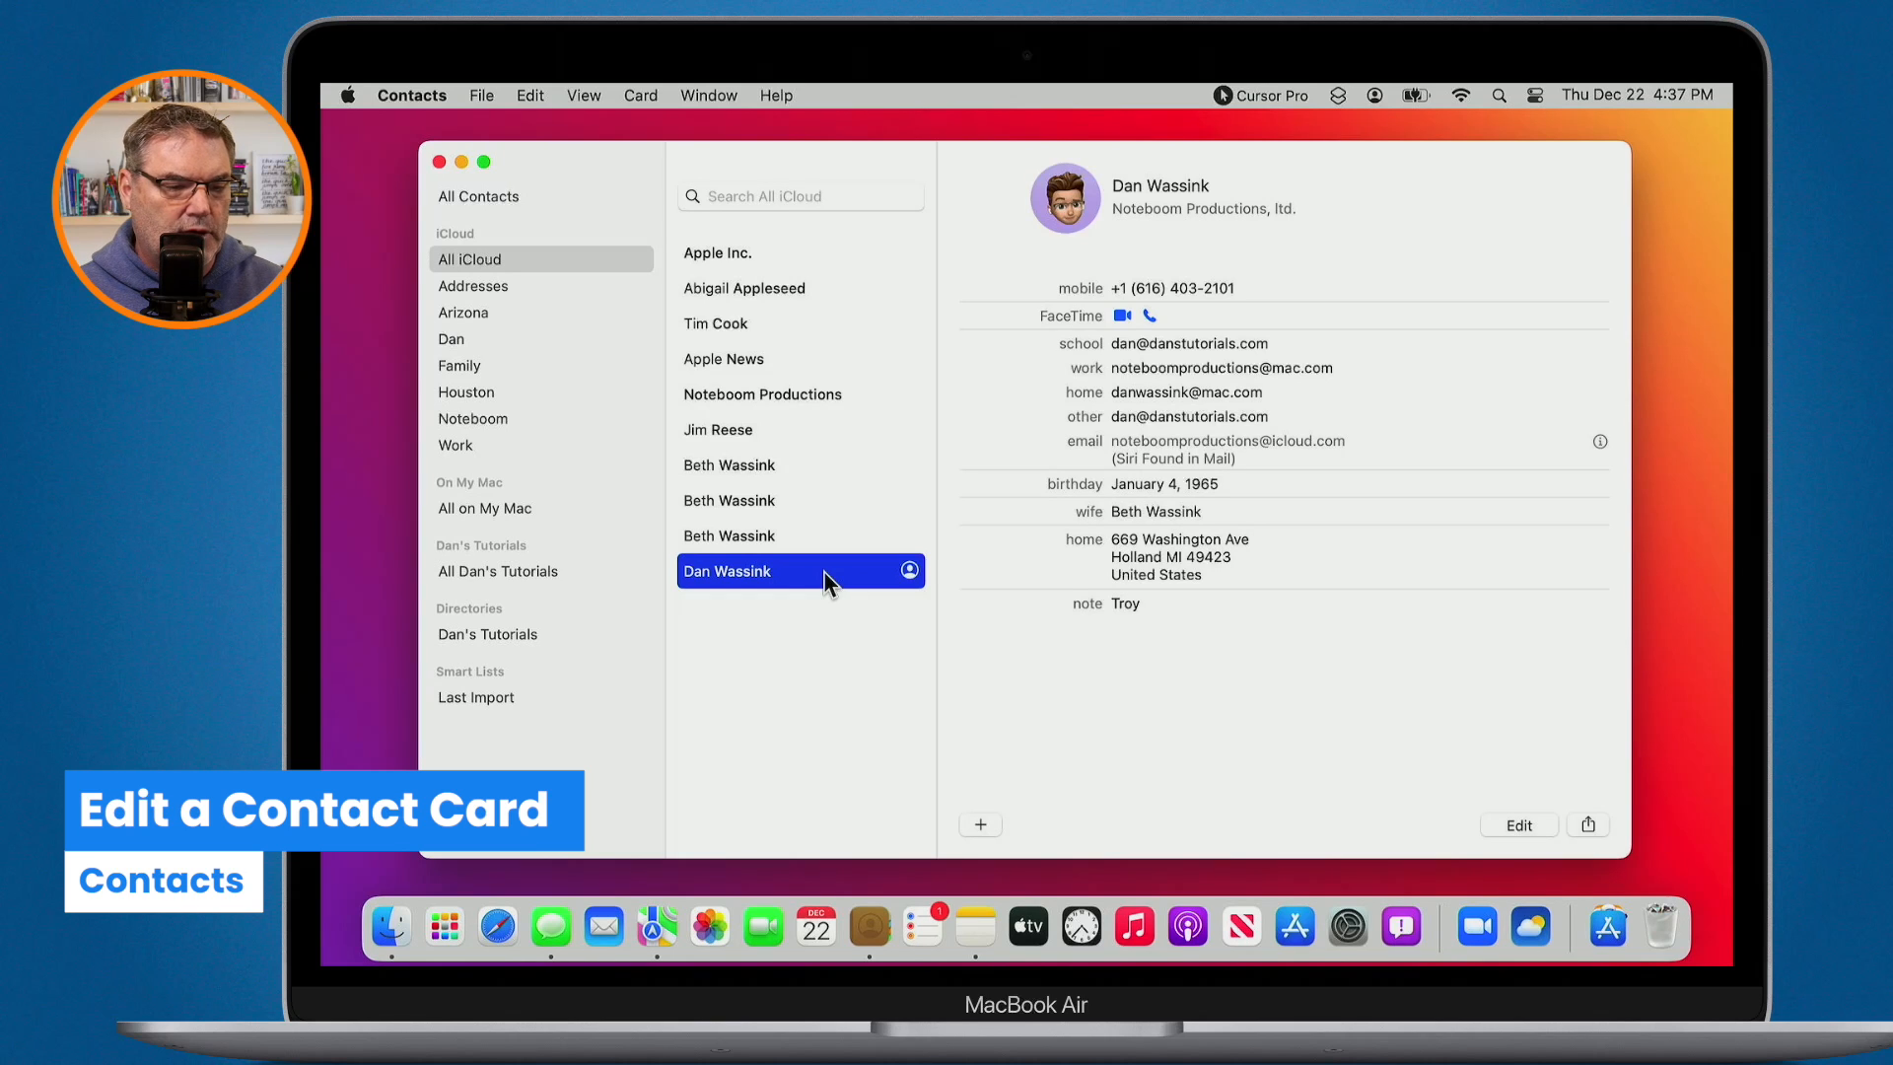
- Select the JR contact at Apple, start editing, and list the fields that can be added
click(730, 430)
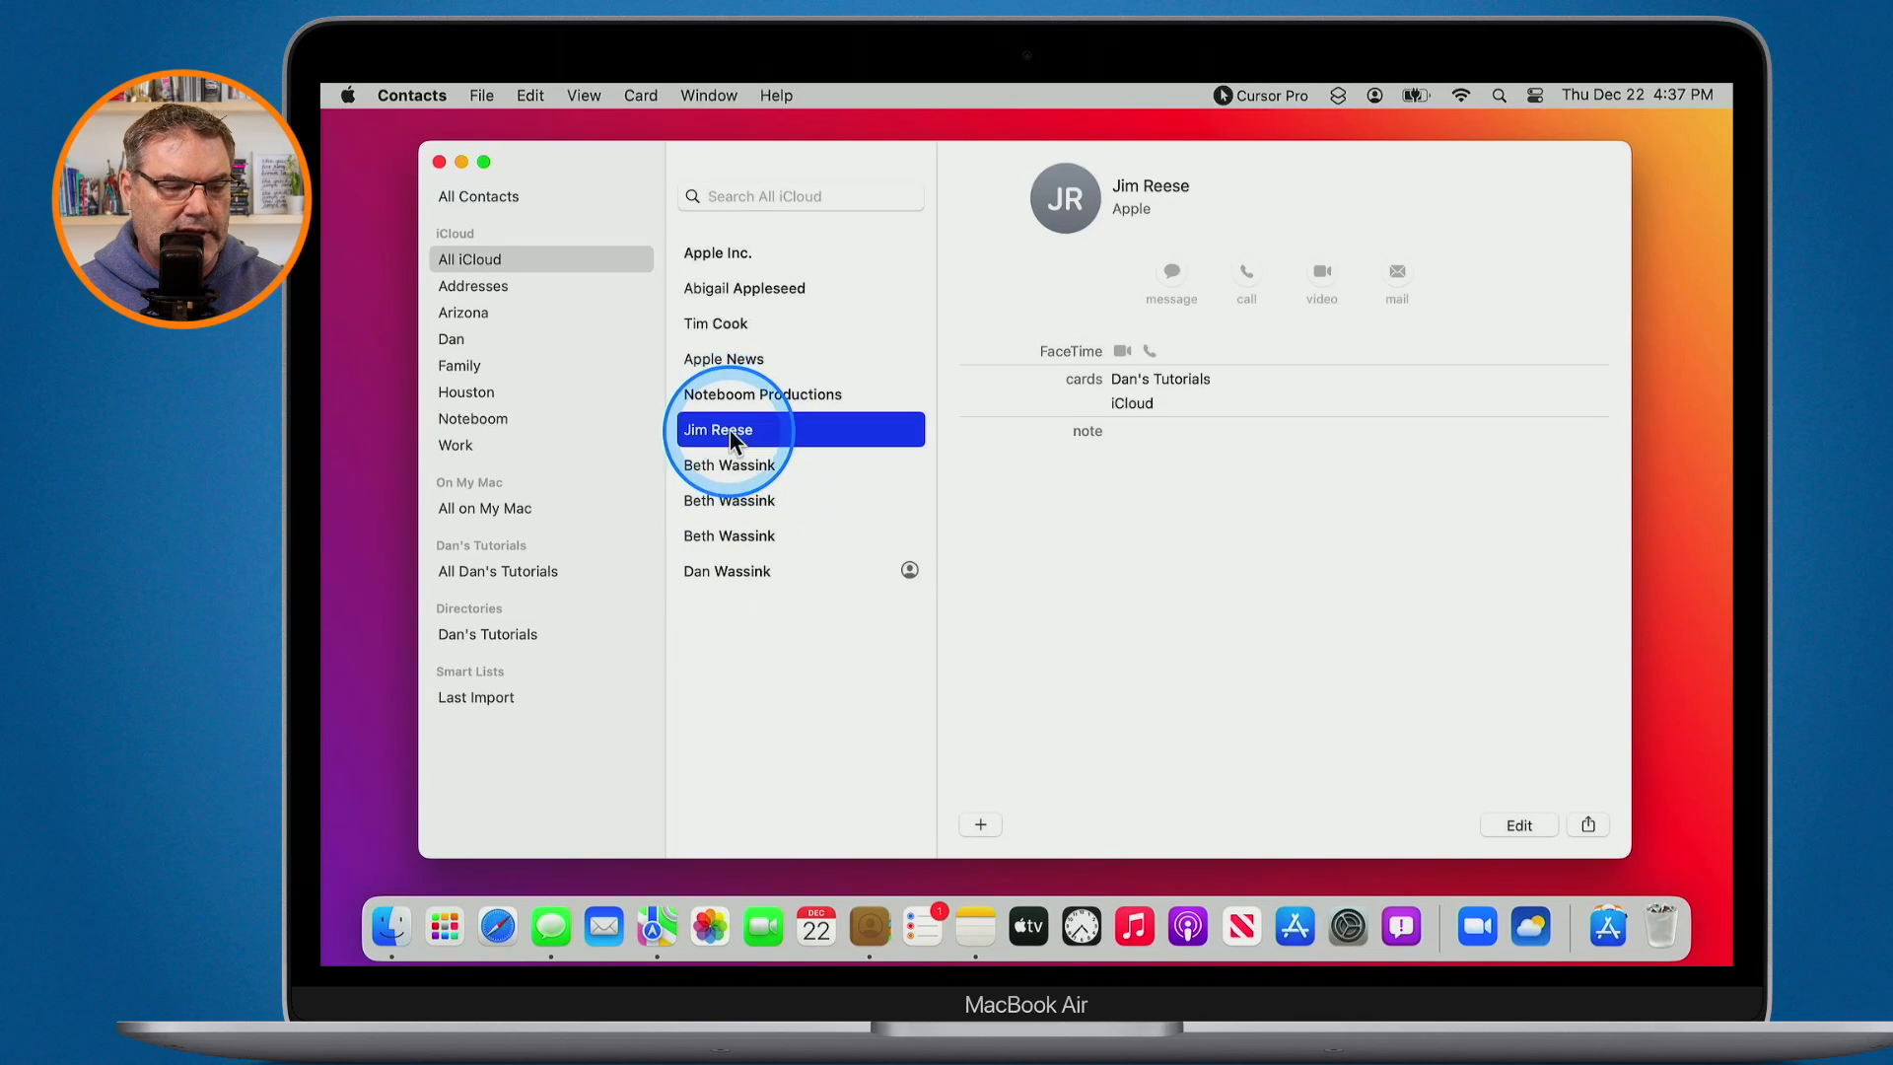
click(1519, 825)
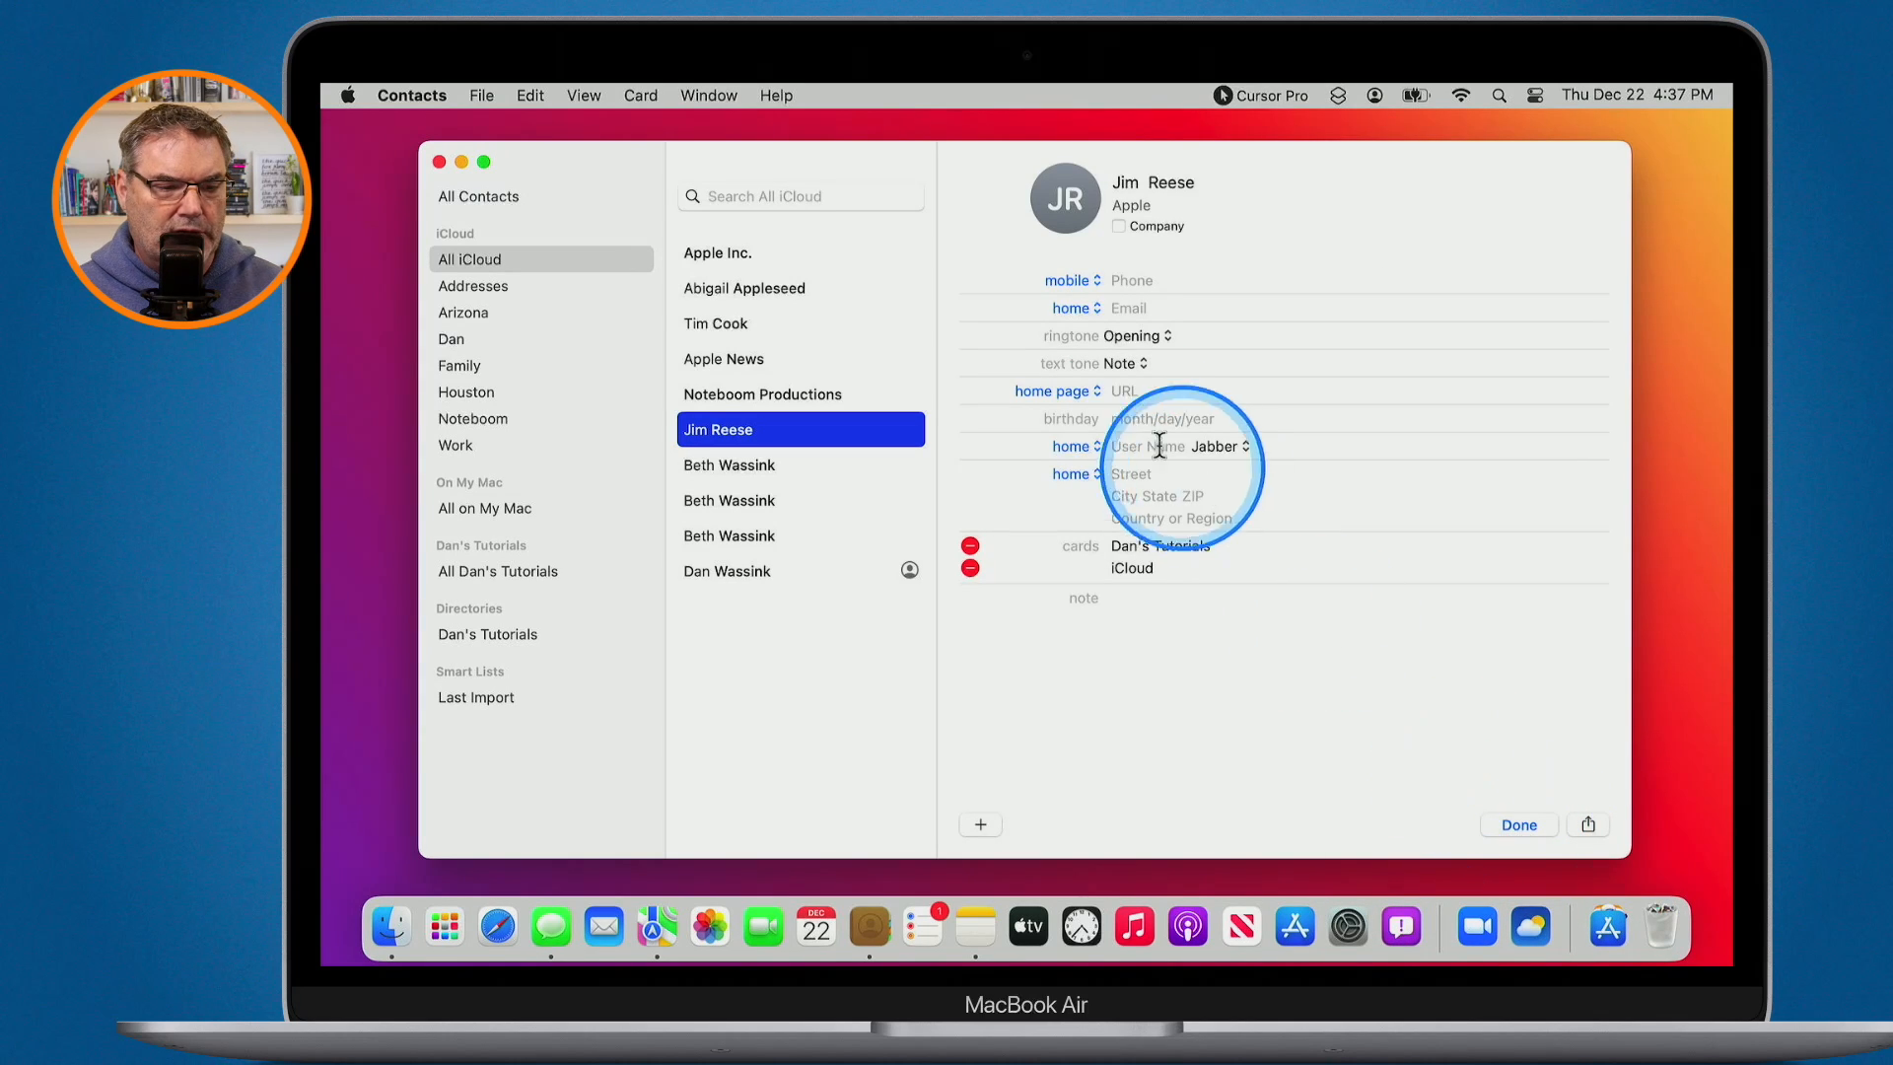
key(alt+a)
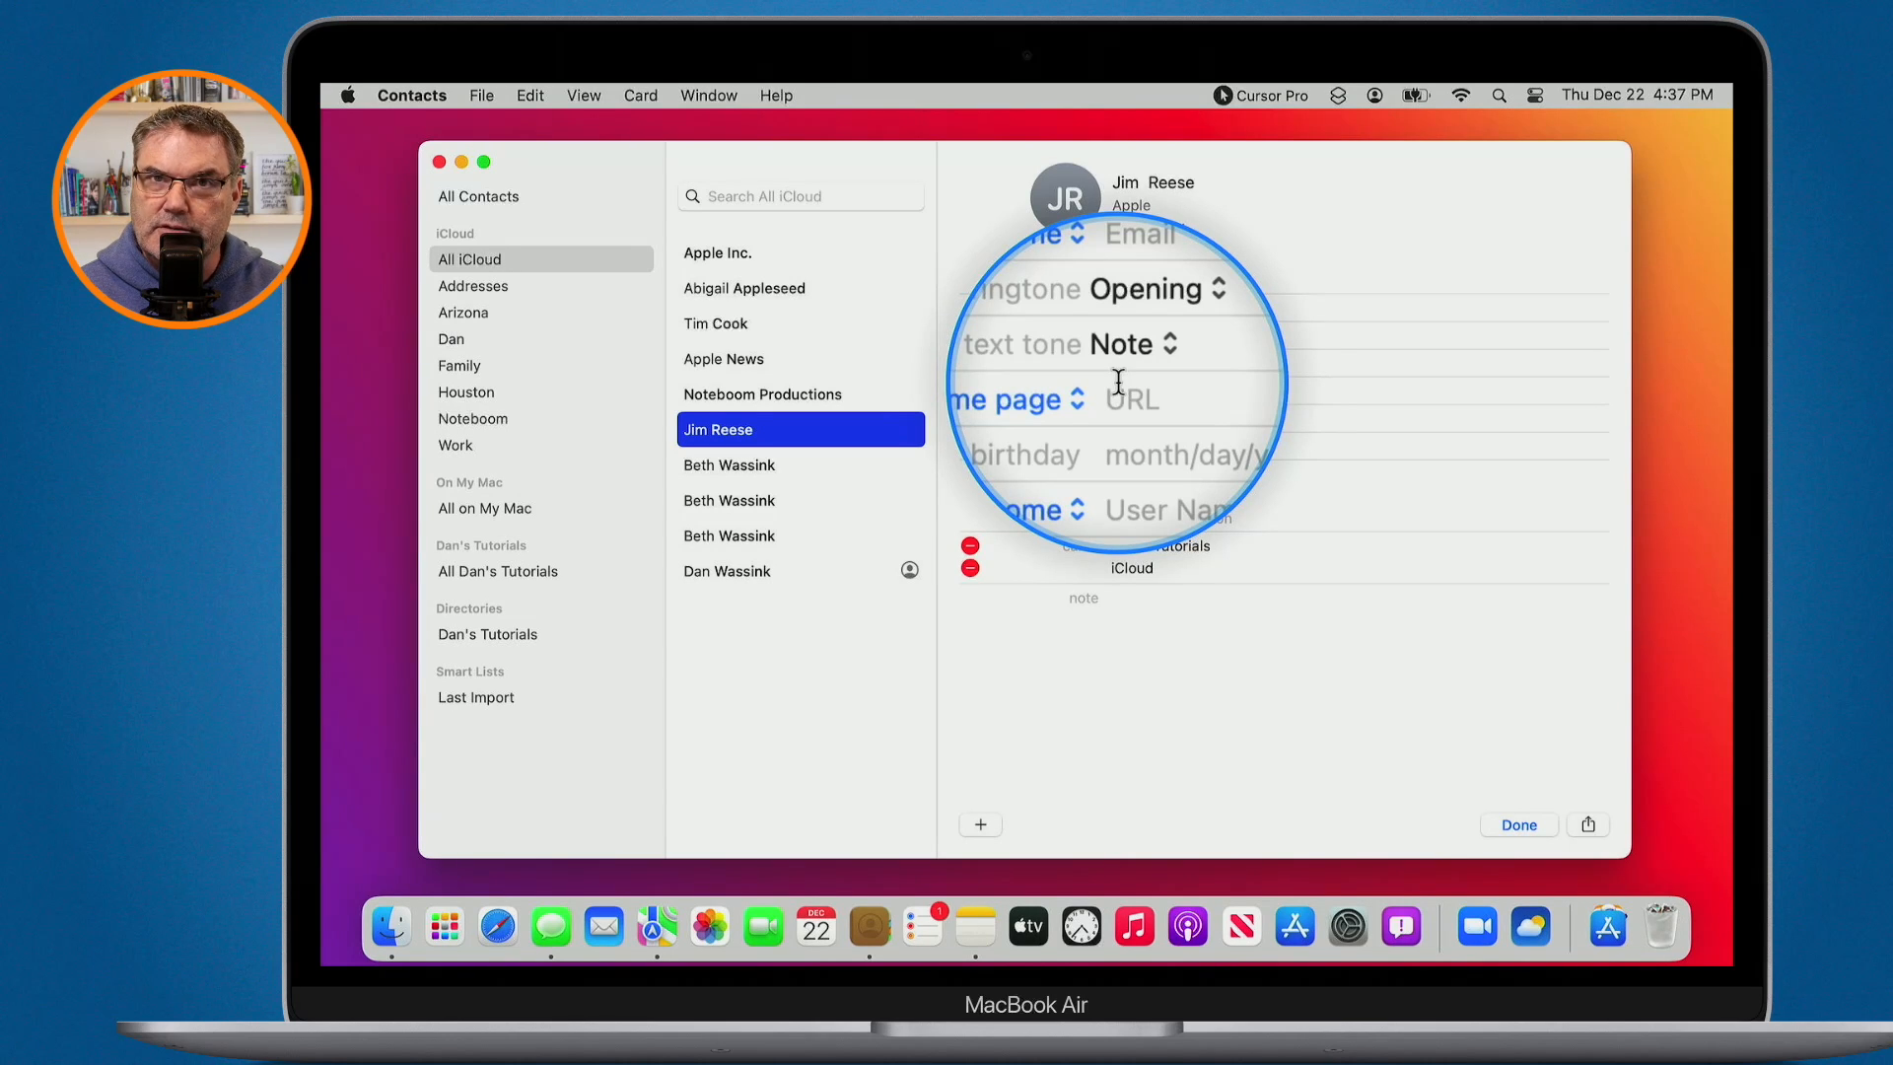
click(980, 824)
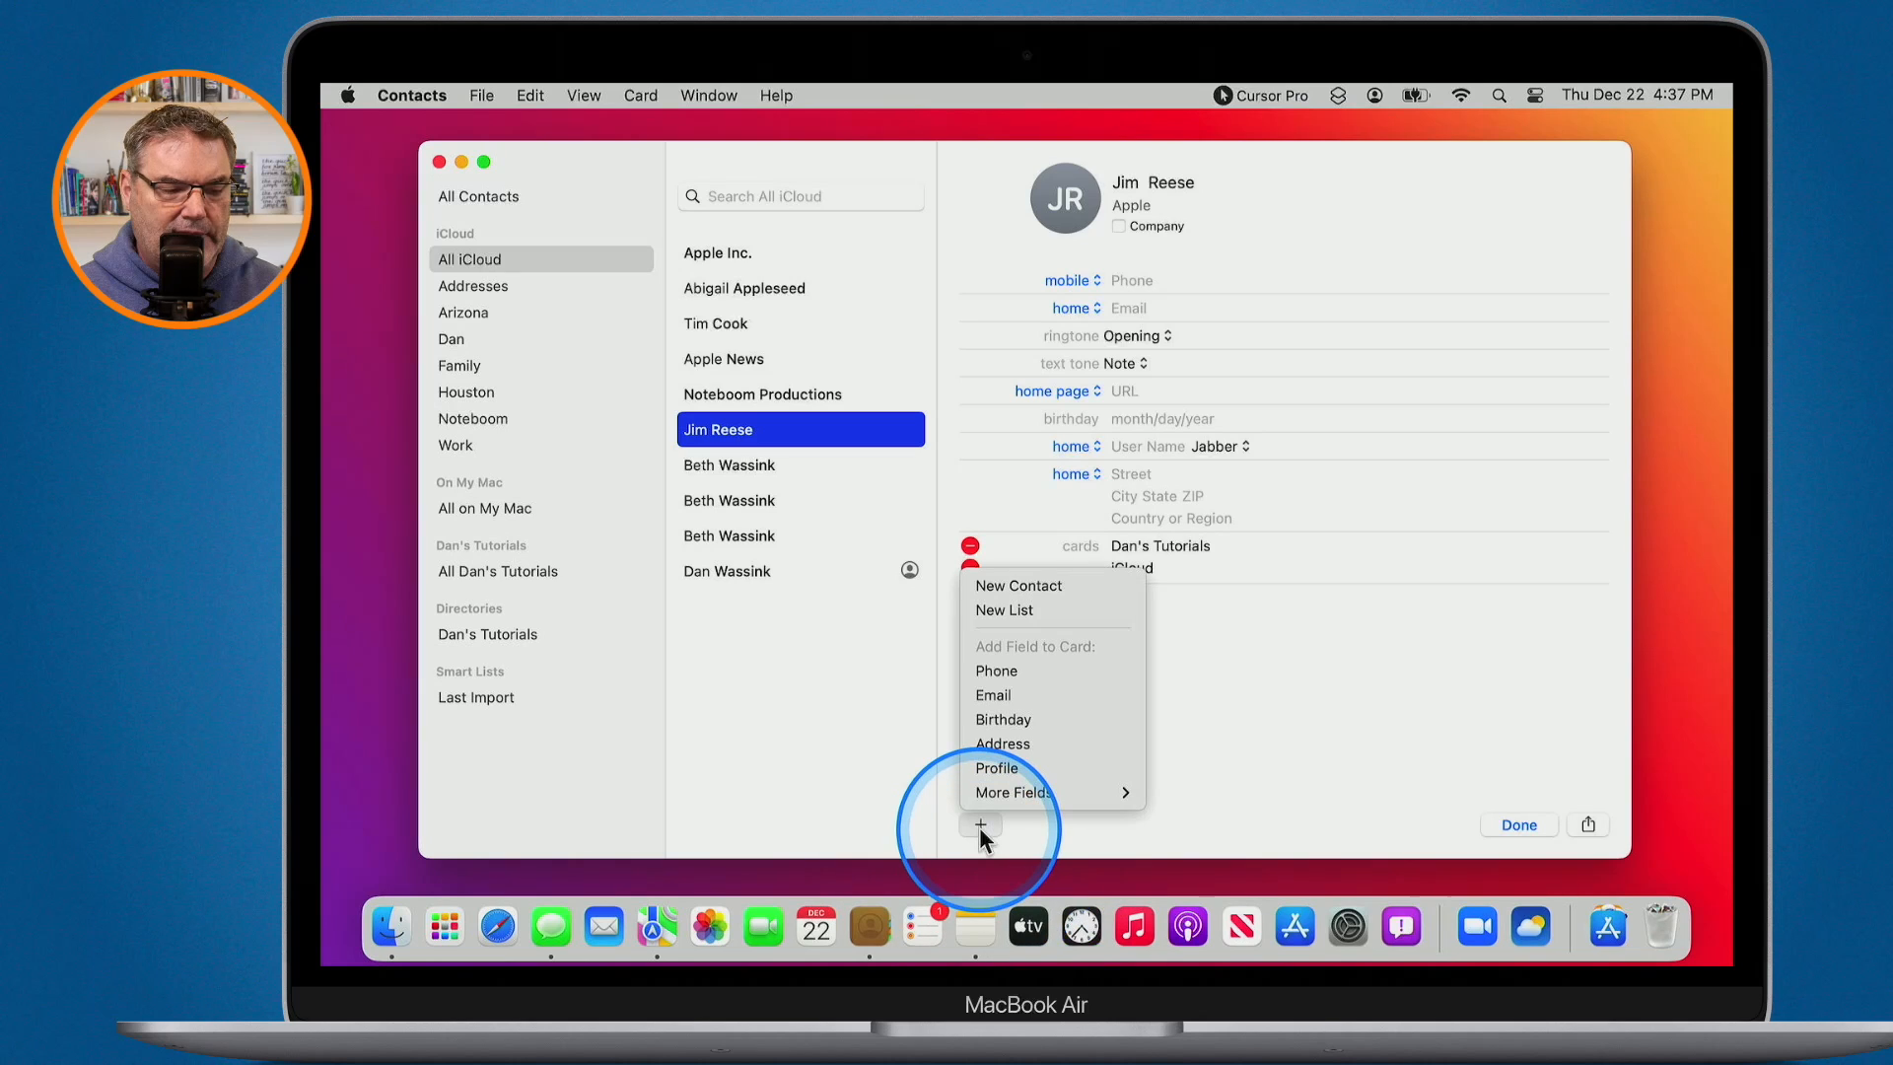
- Add a Nickname field reading 'Jimbo' to the Apple contact's card and finish editing
click(995, 702)
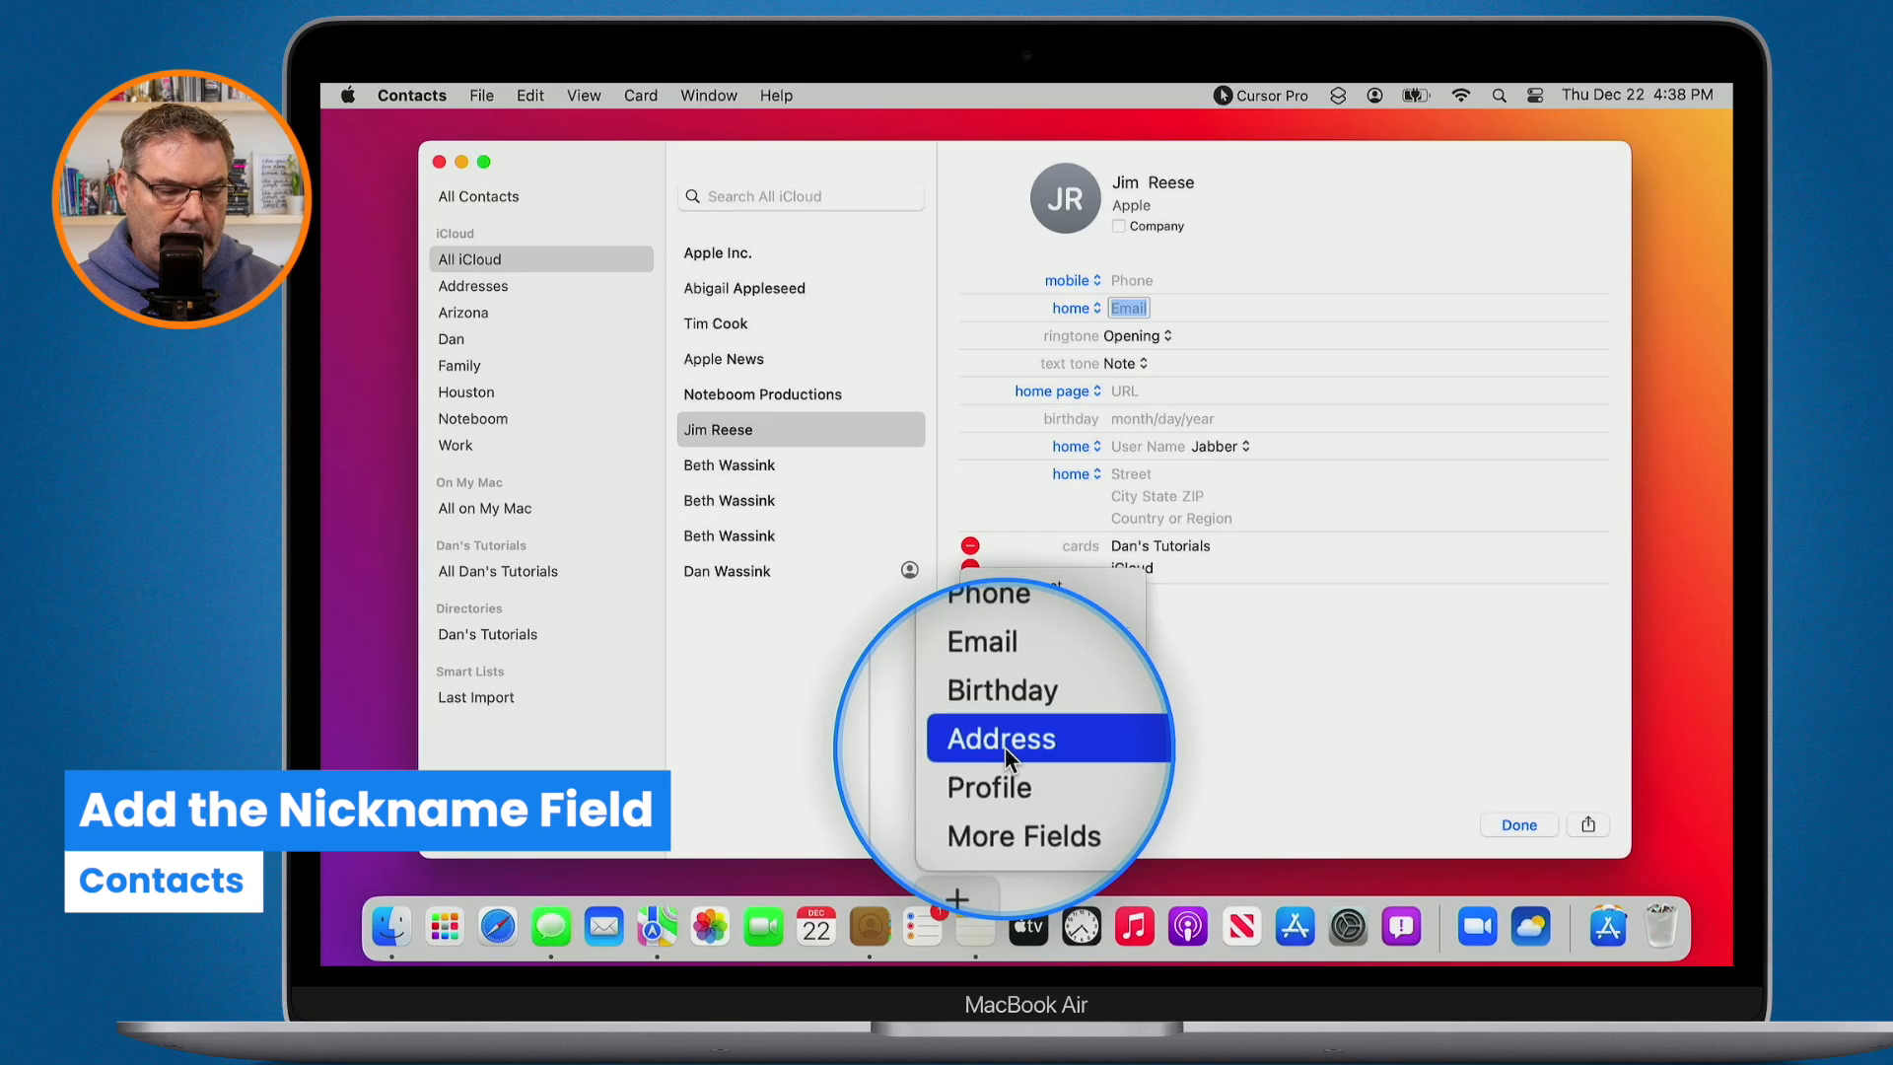
mouse_move(1003, 791)
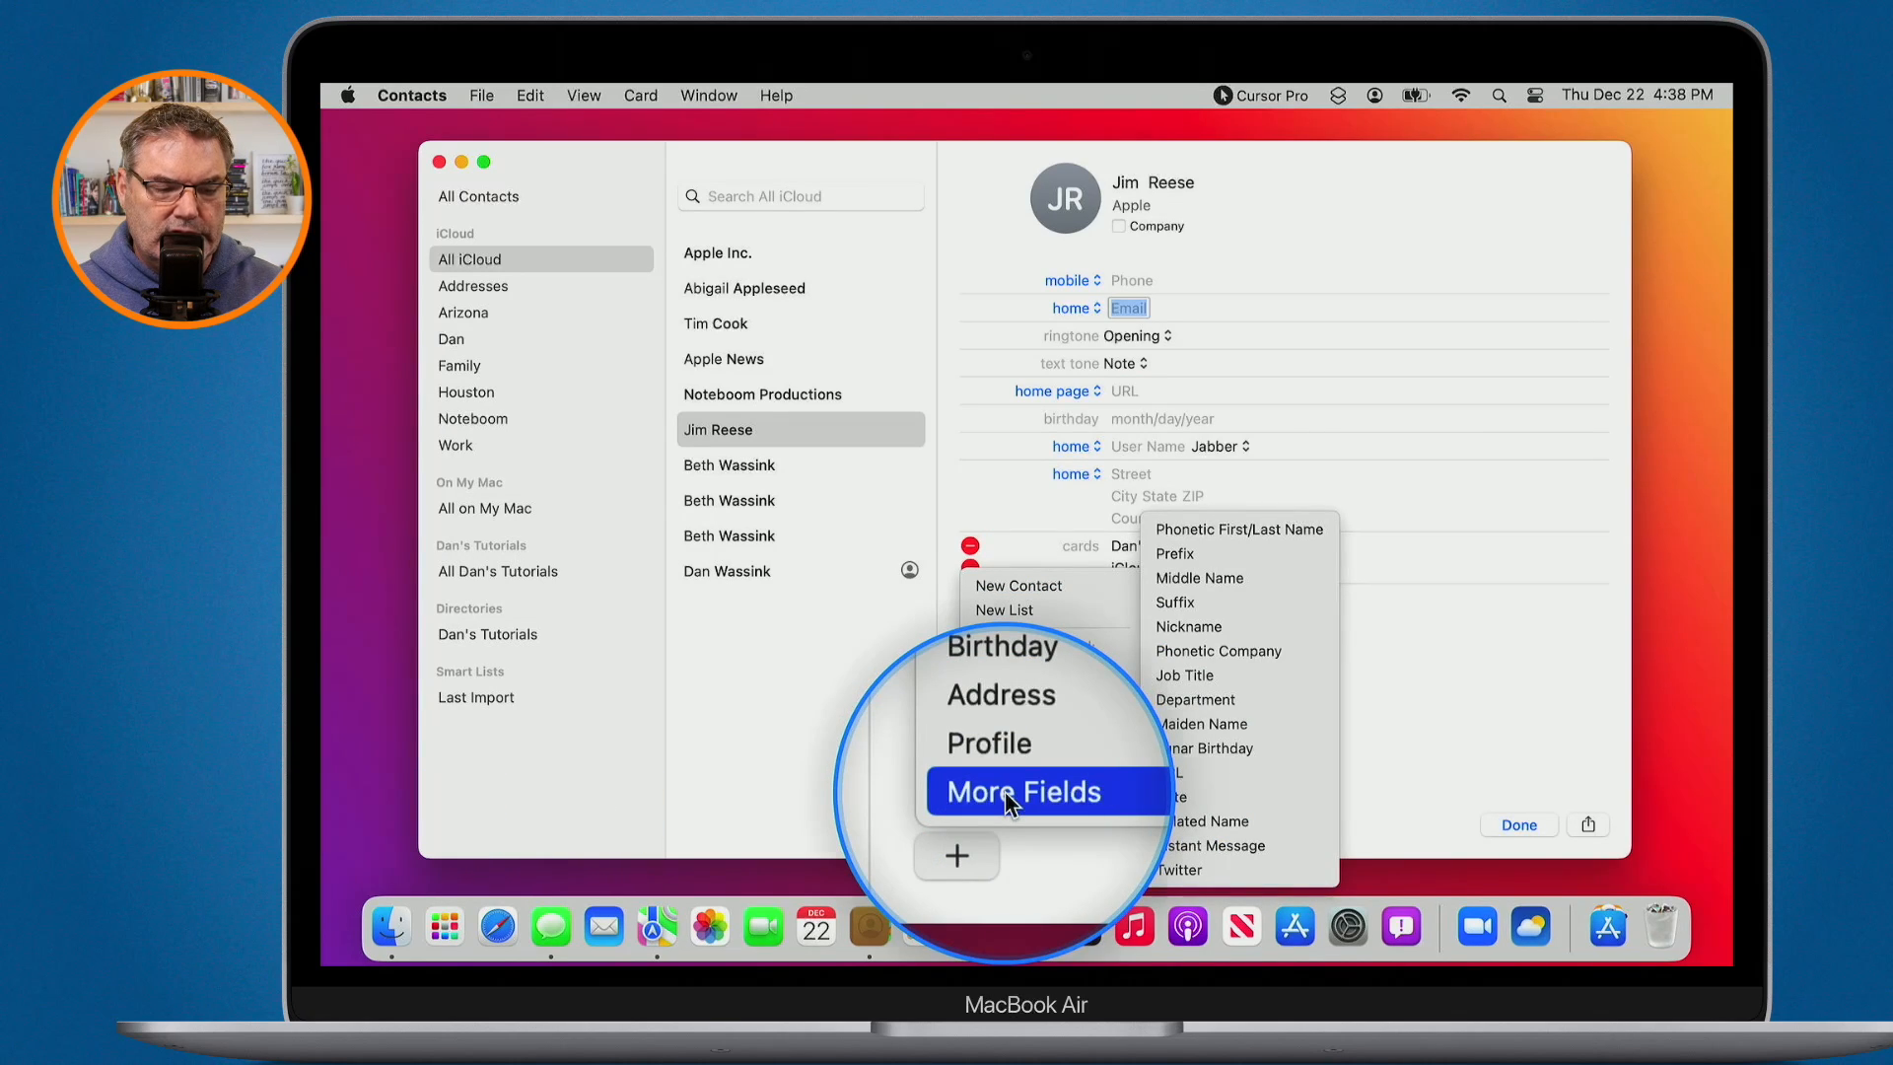
click(1182, 627)
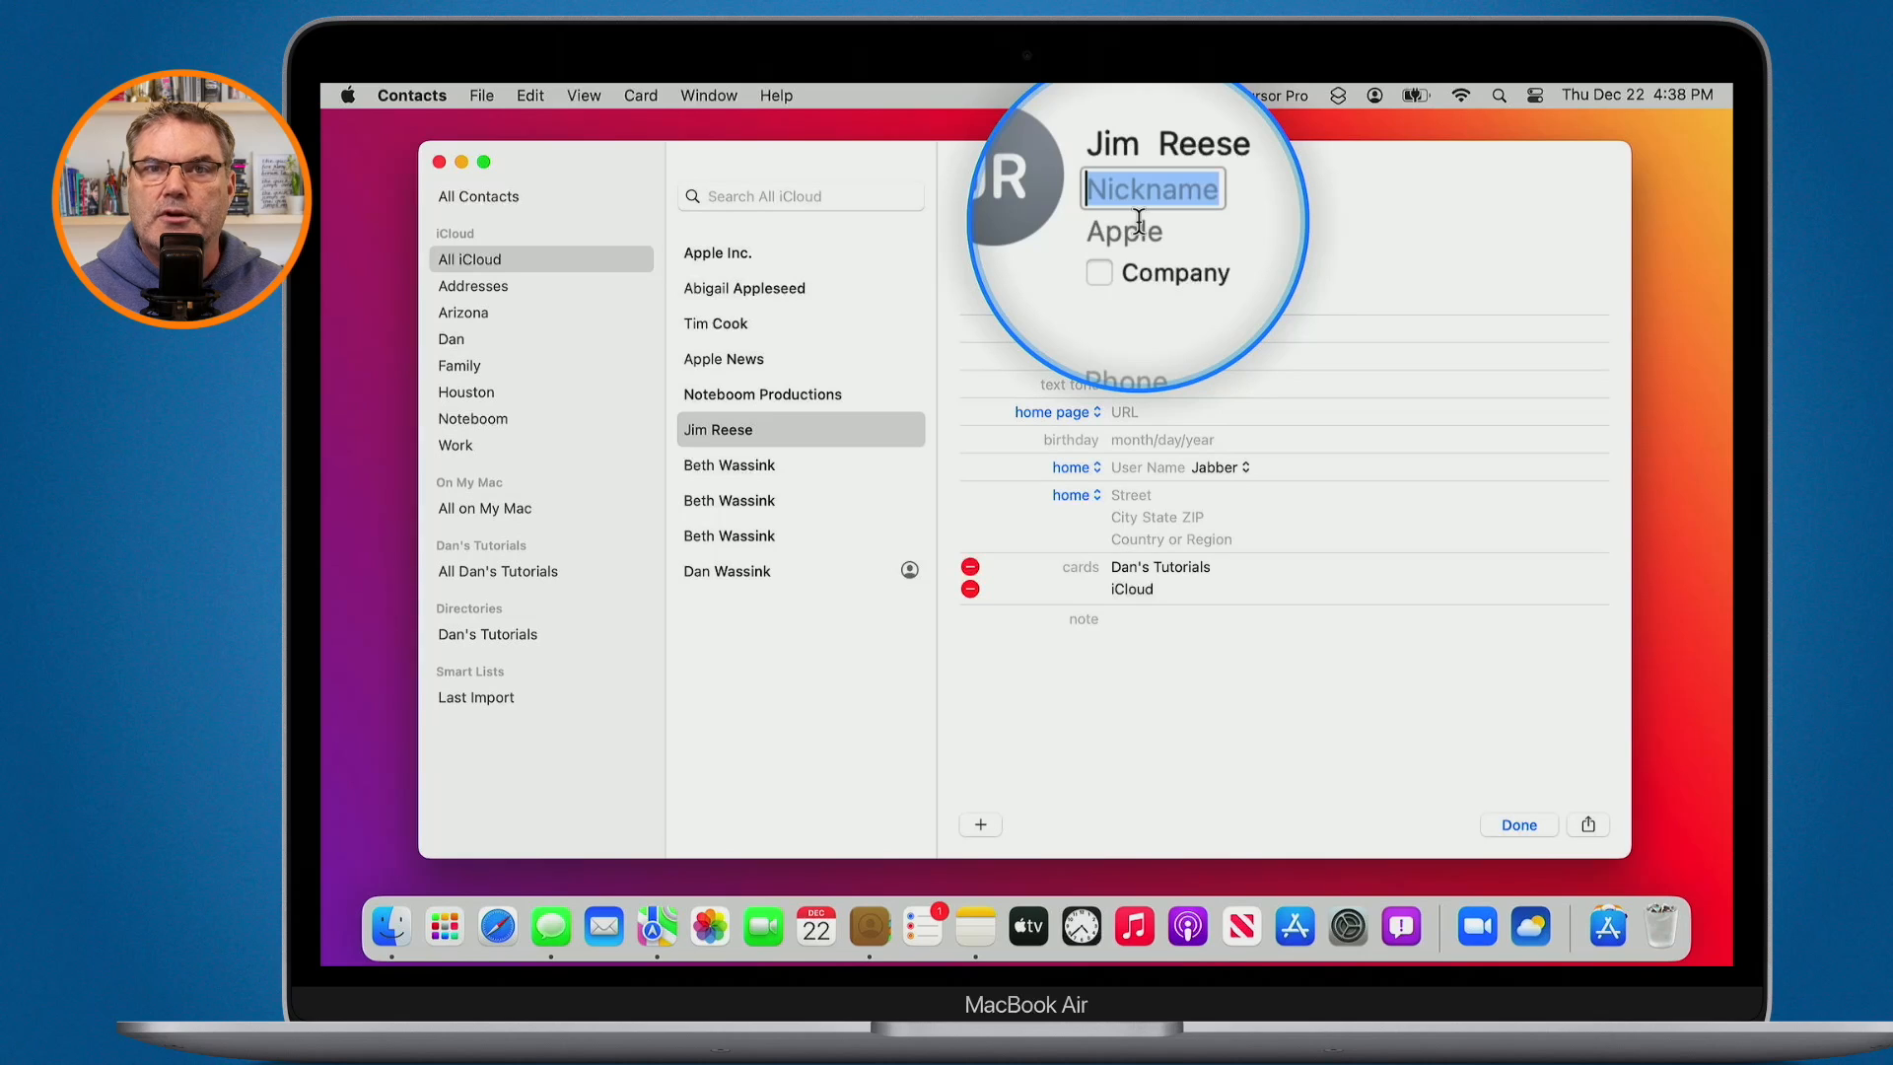
text(Ji)
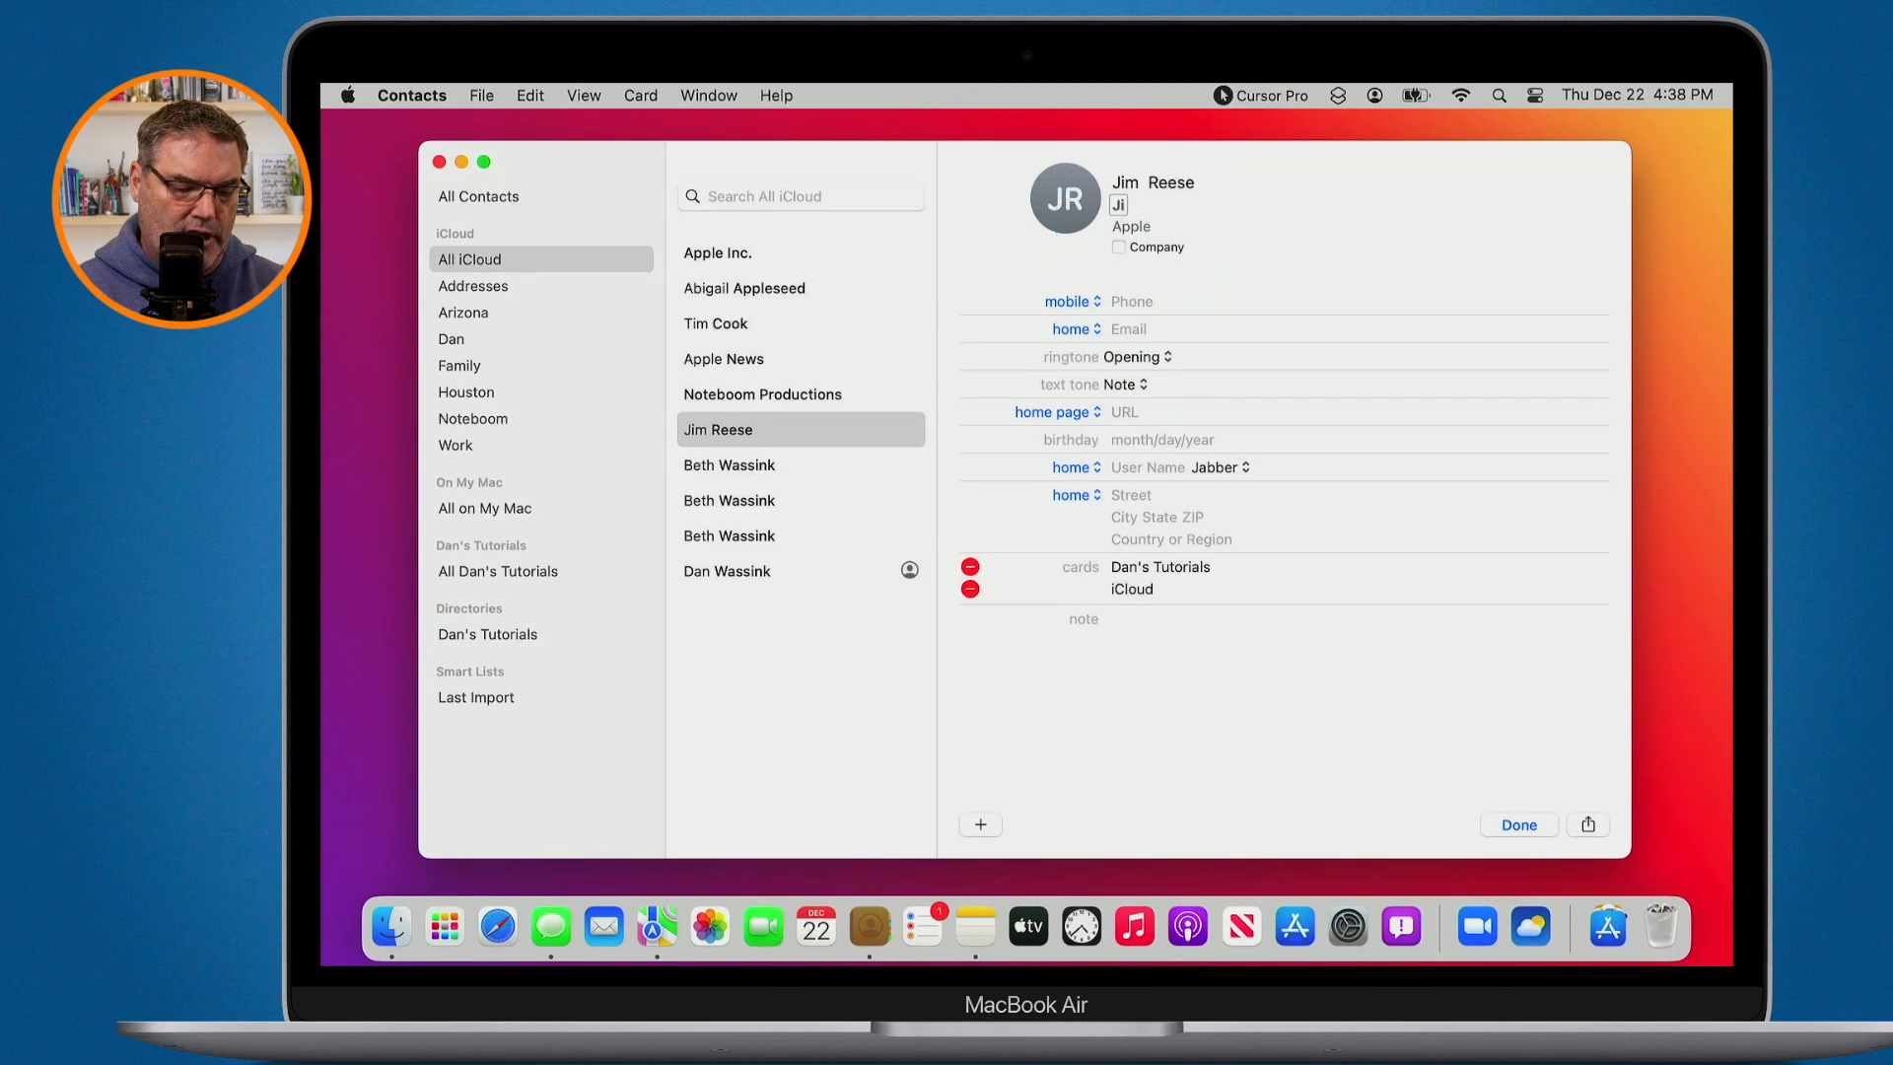
text(mbo)
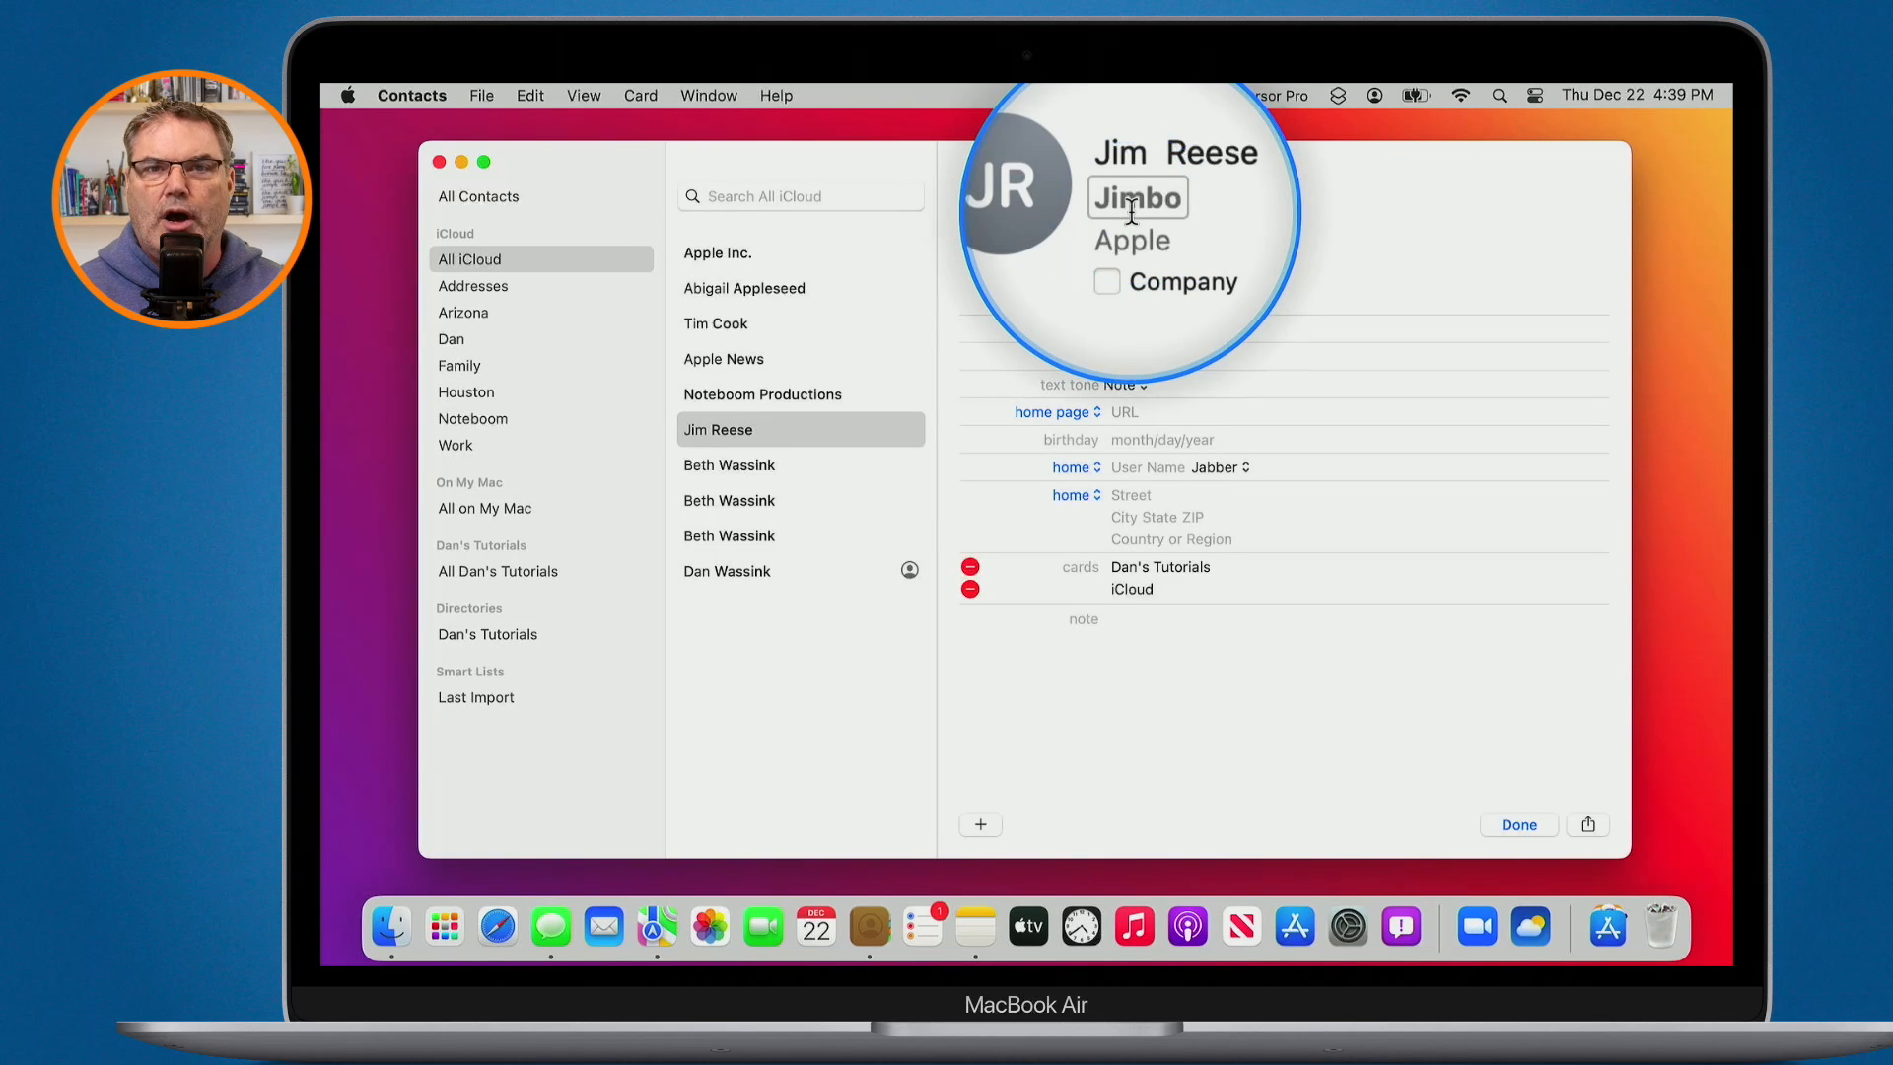
click(739, 361)
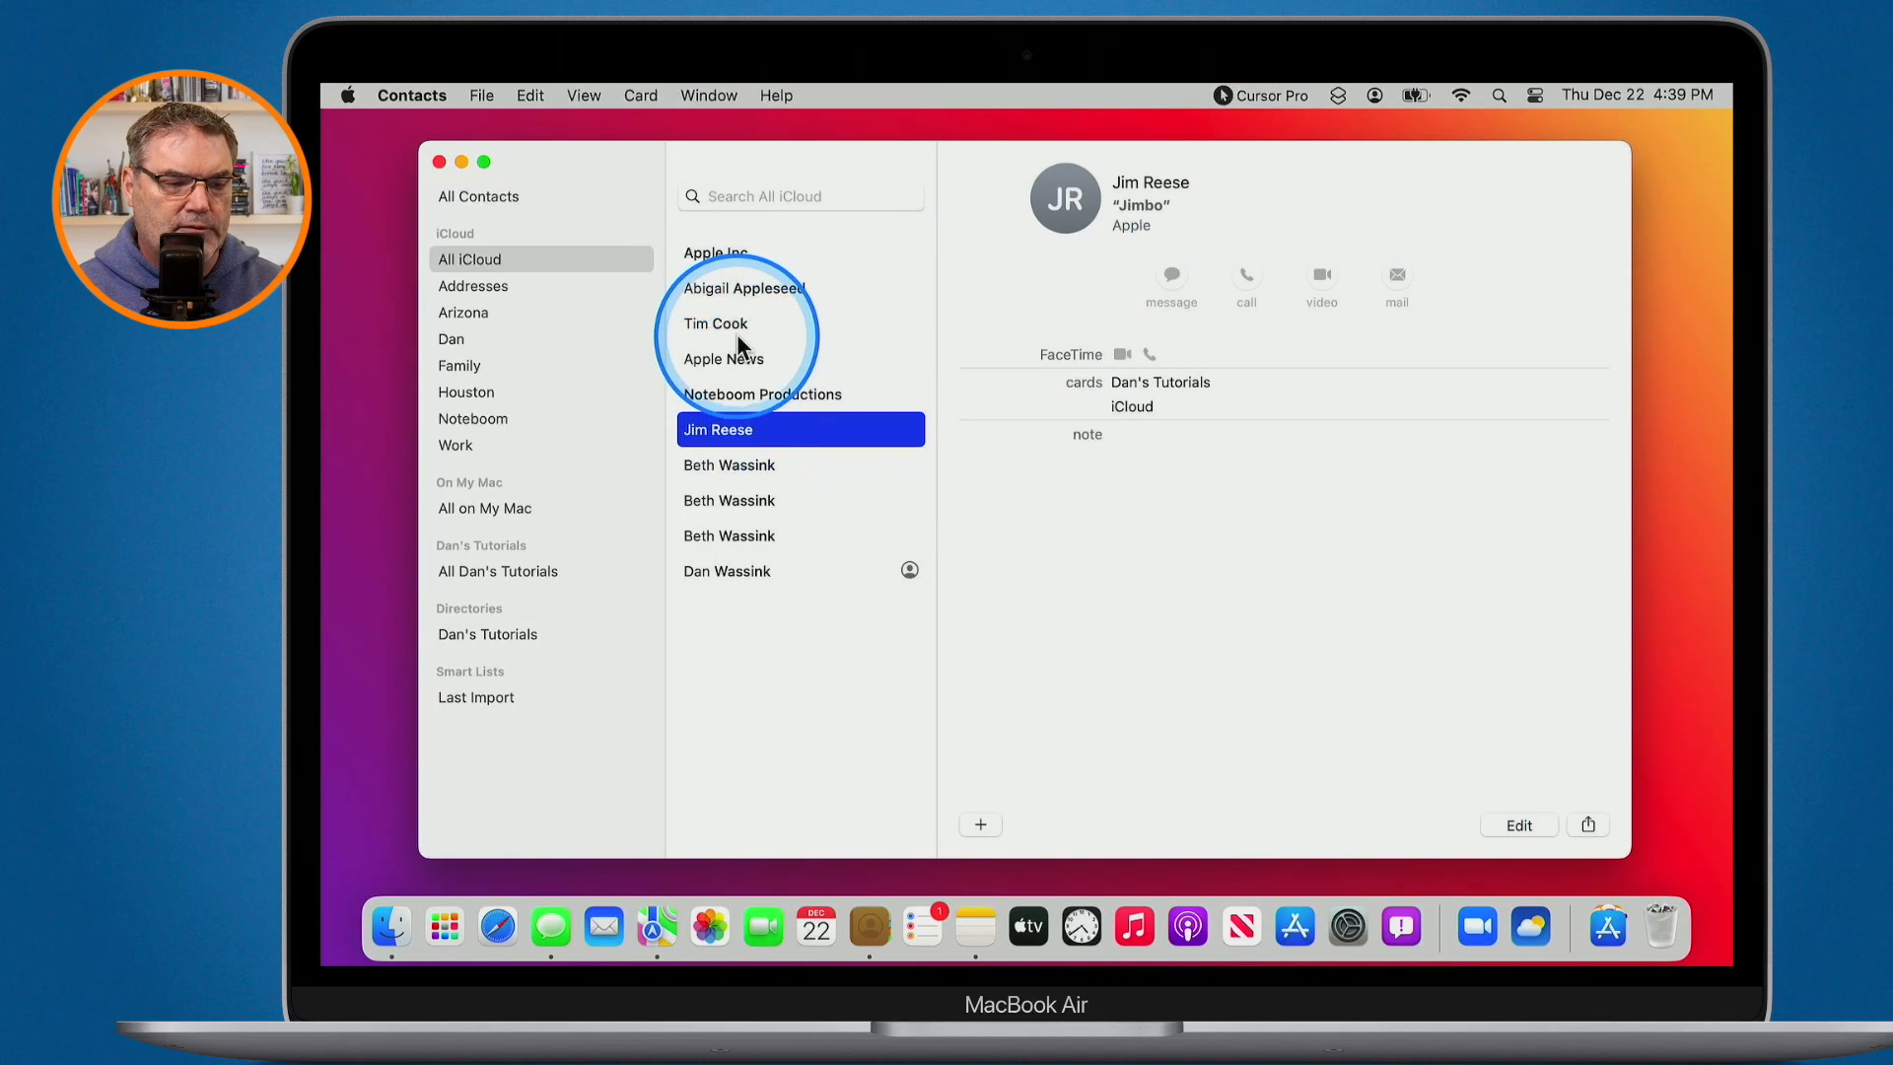
- Edit the TC contact's card, browse More Fields without adding any, then finish unchanged
click(732, 324)
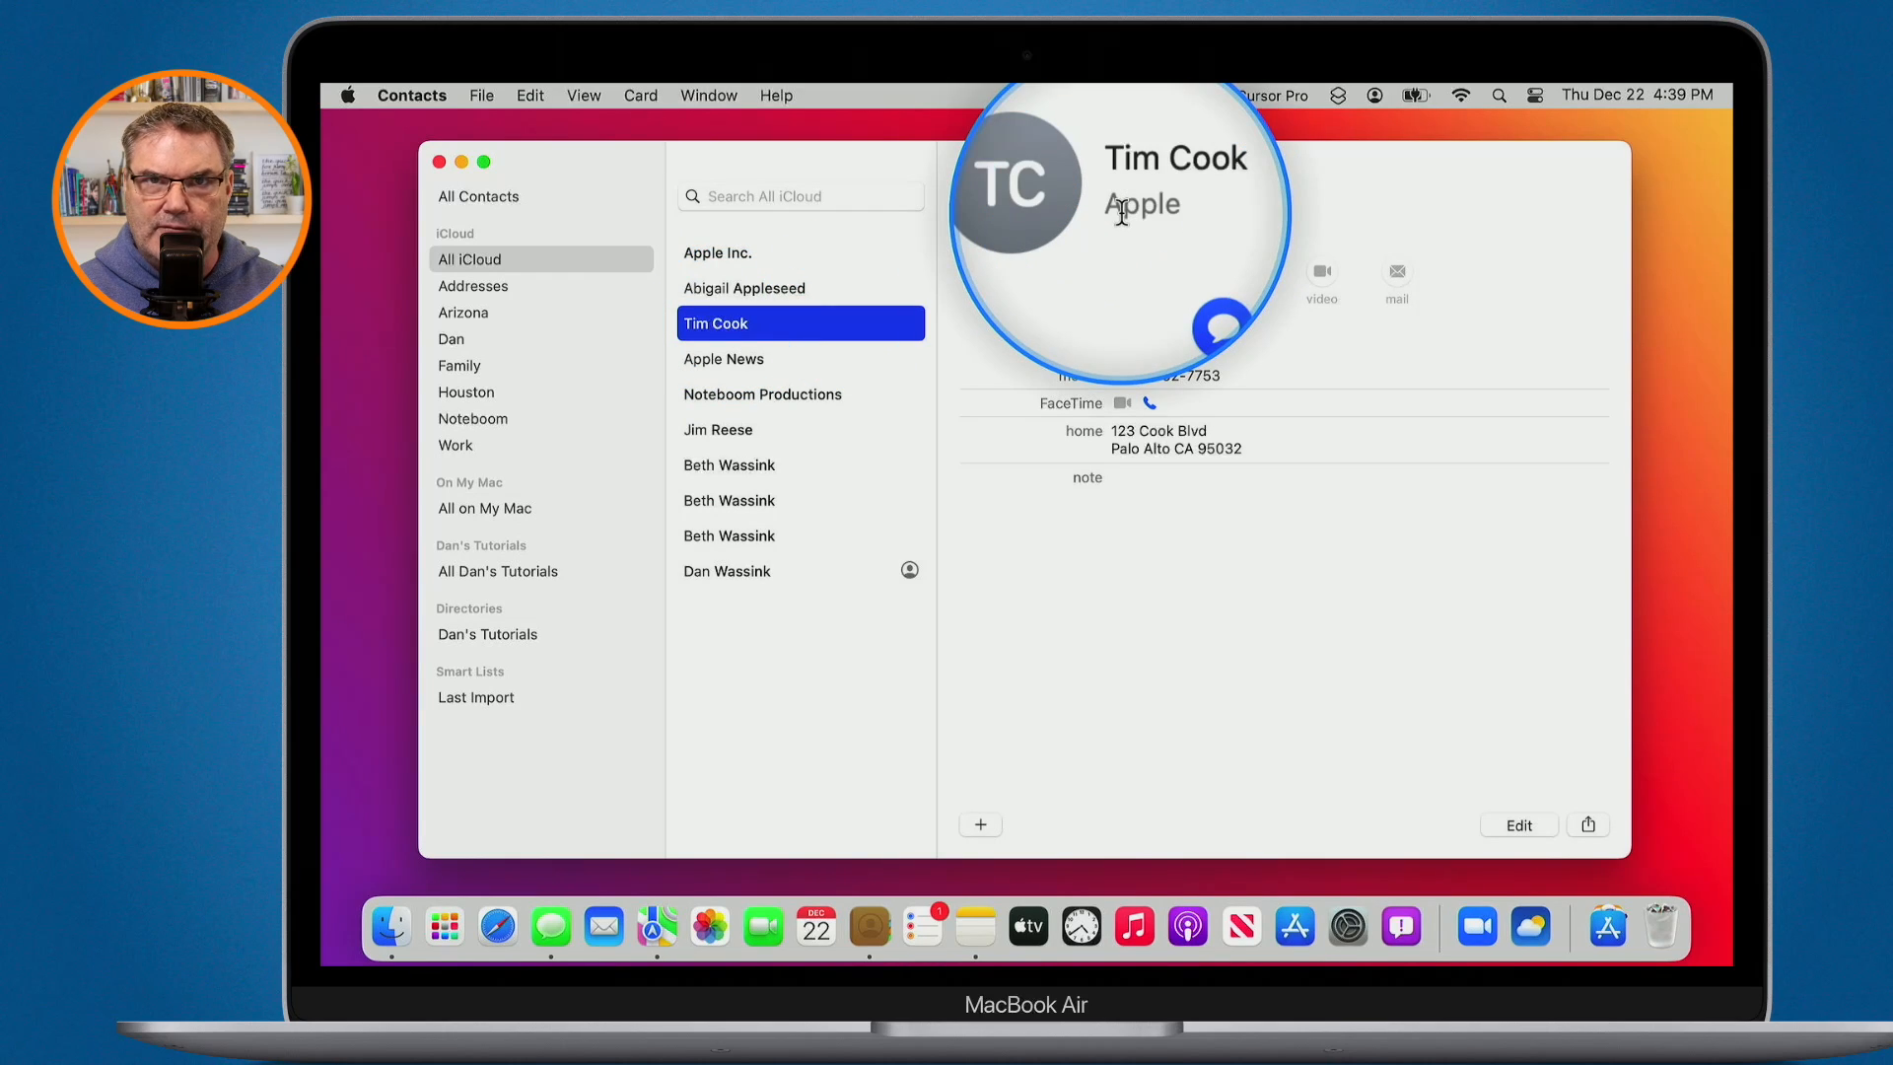
click(1509, 823)
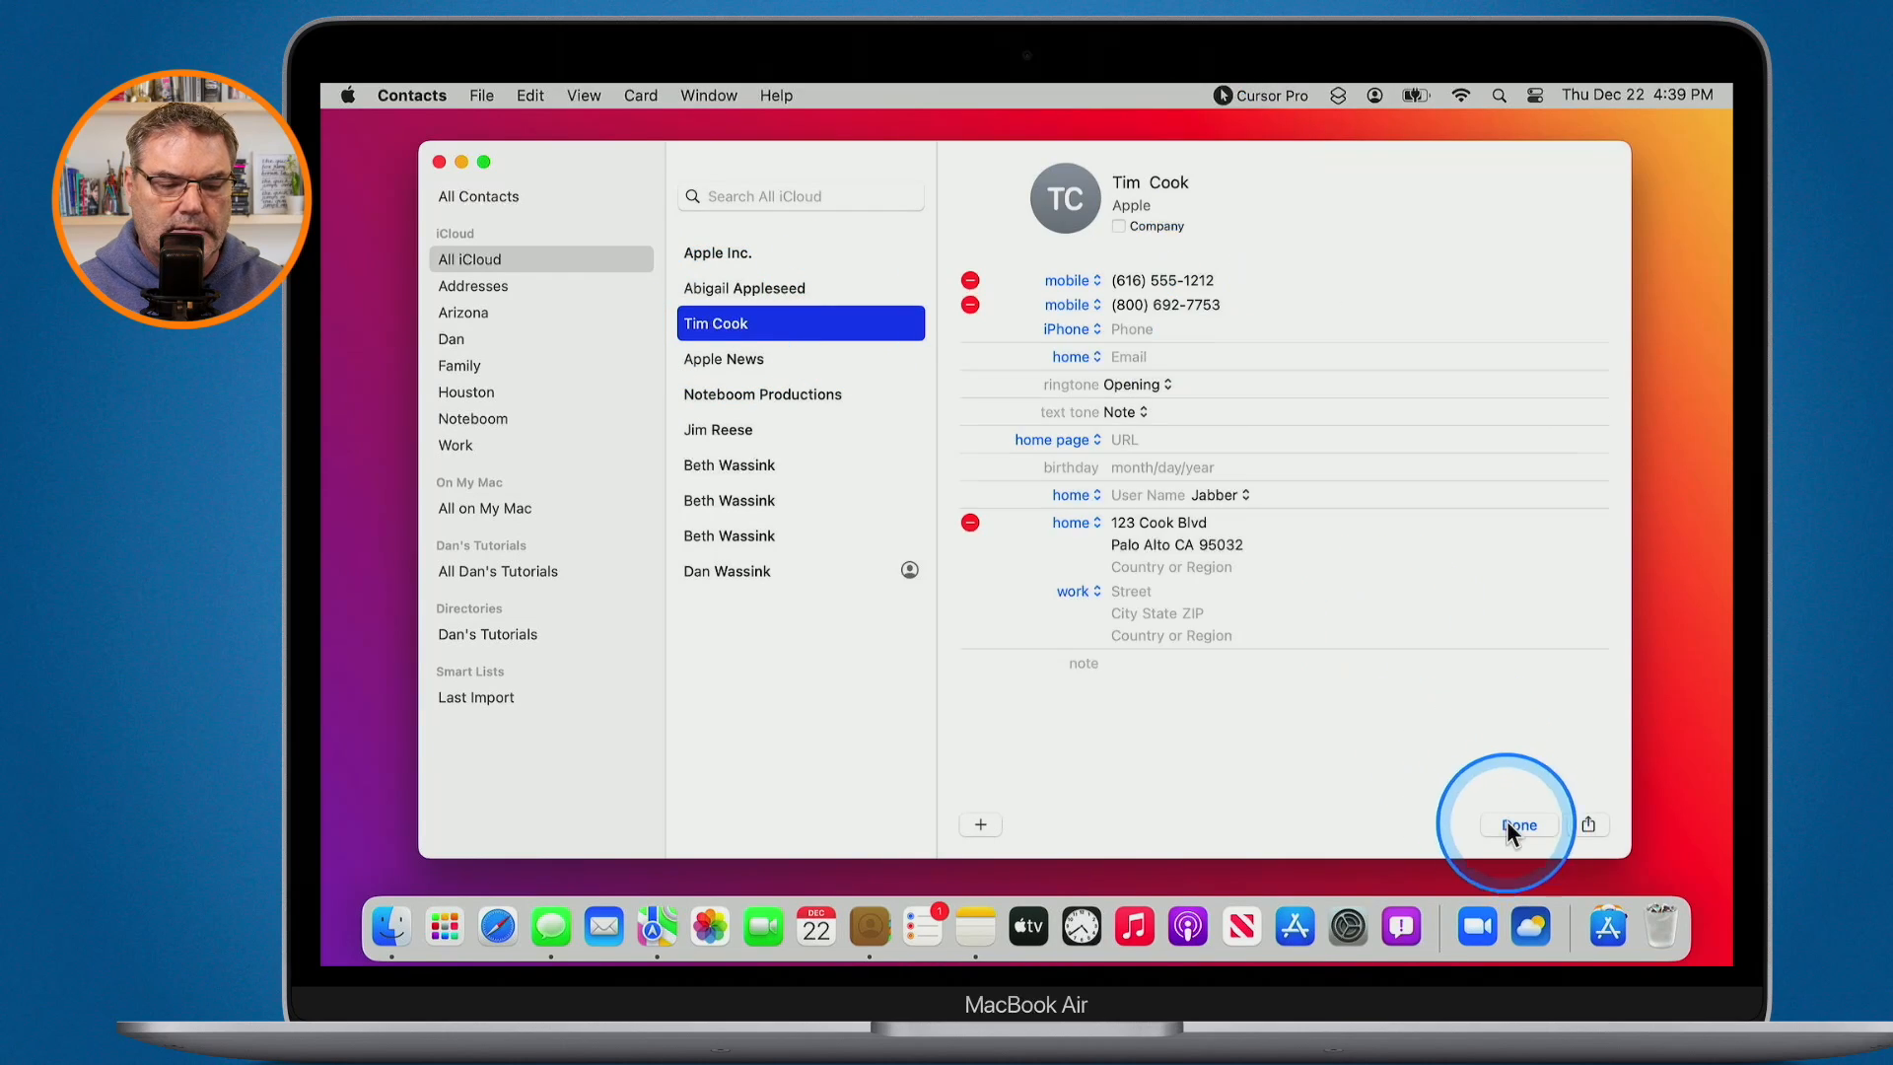
click(980, 824)
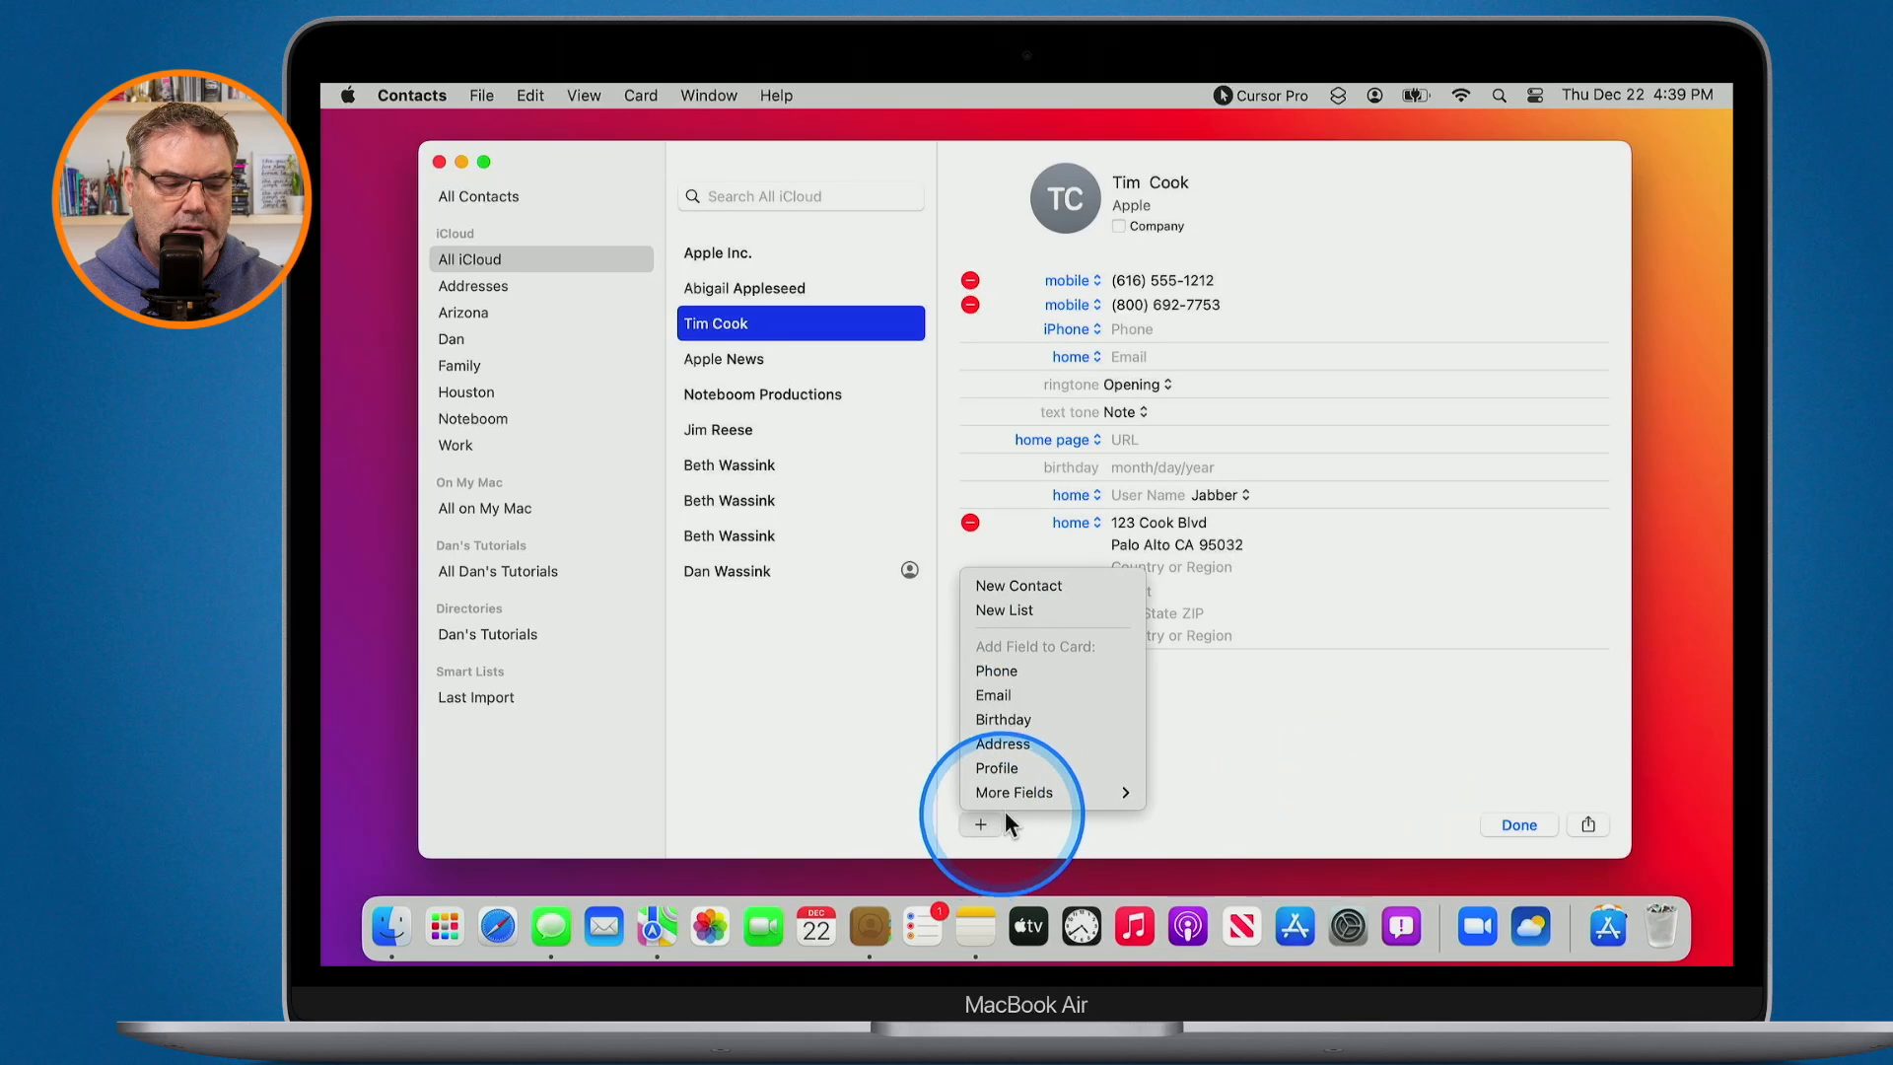
mouse_move(1016, 797)
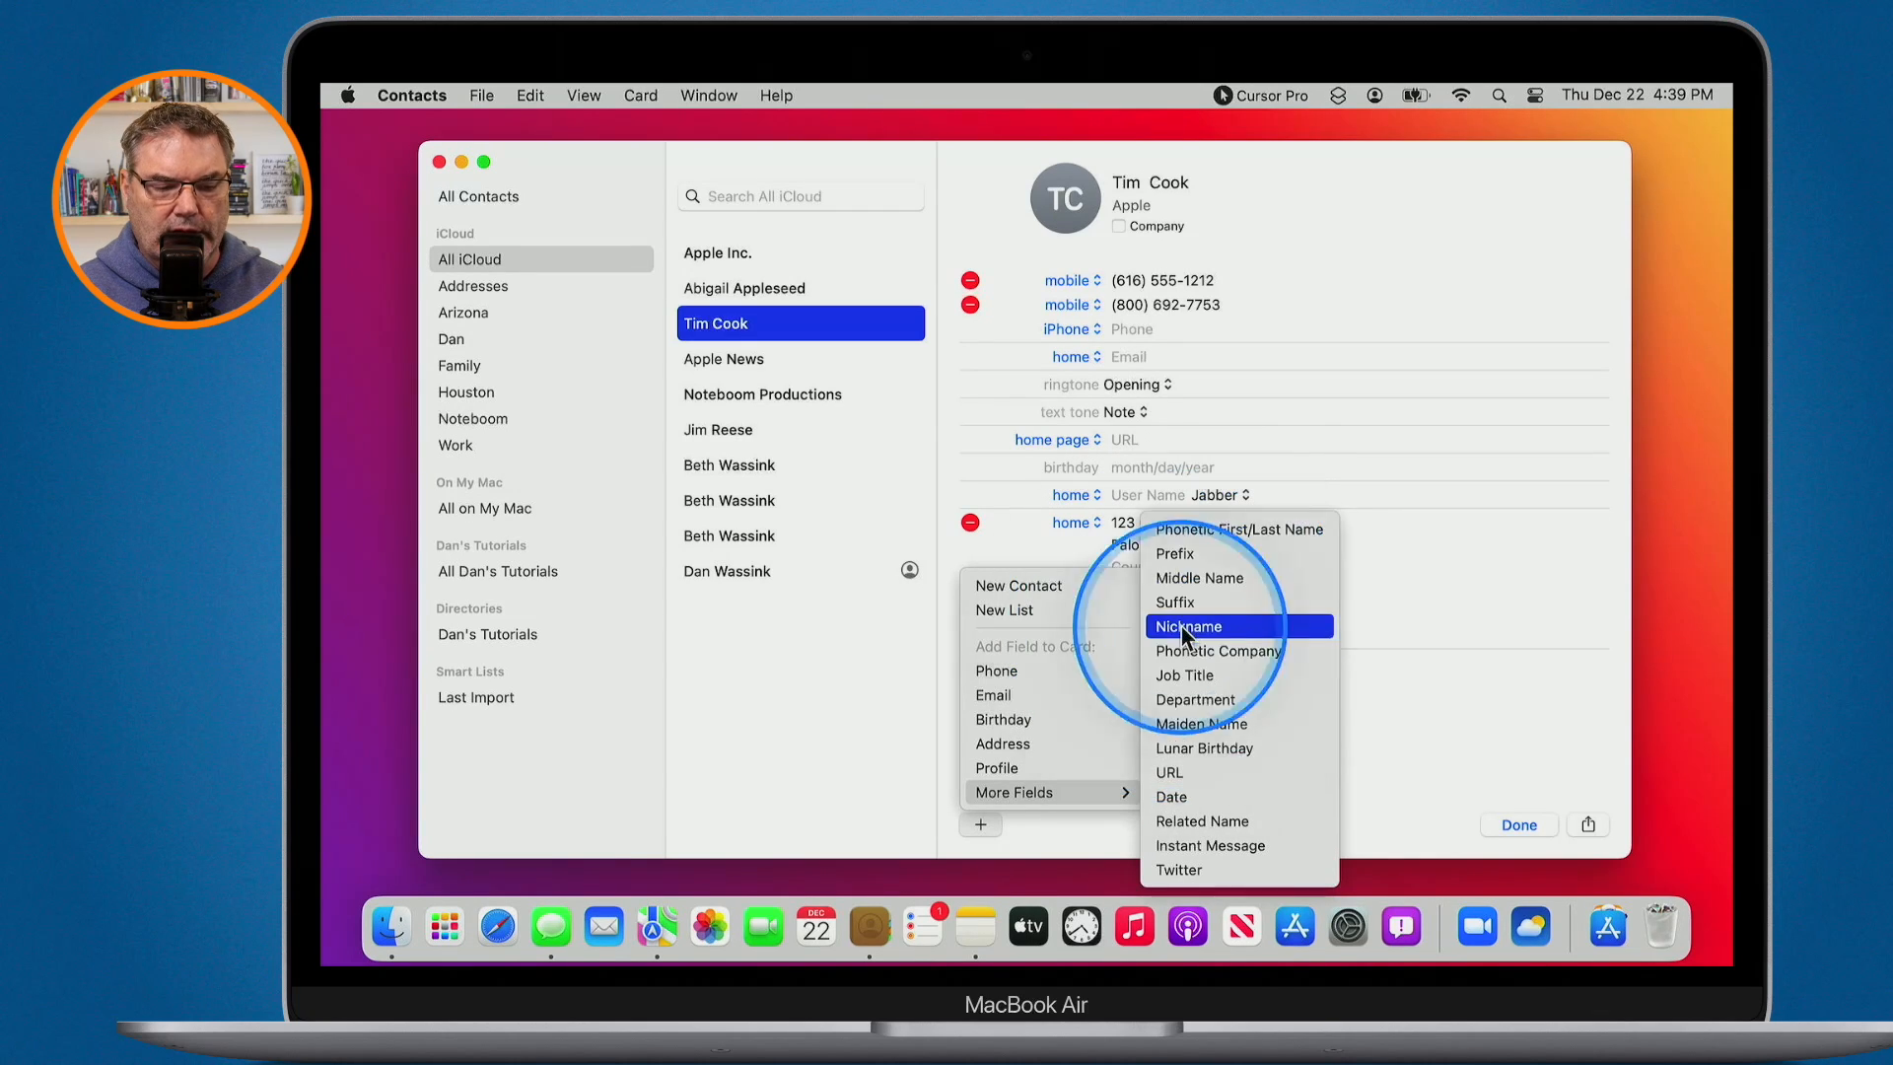
click(1383, 604)
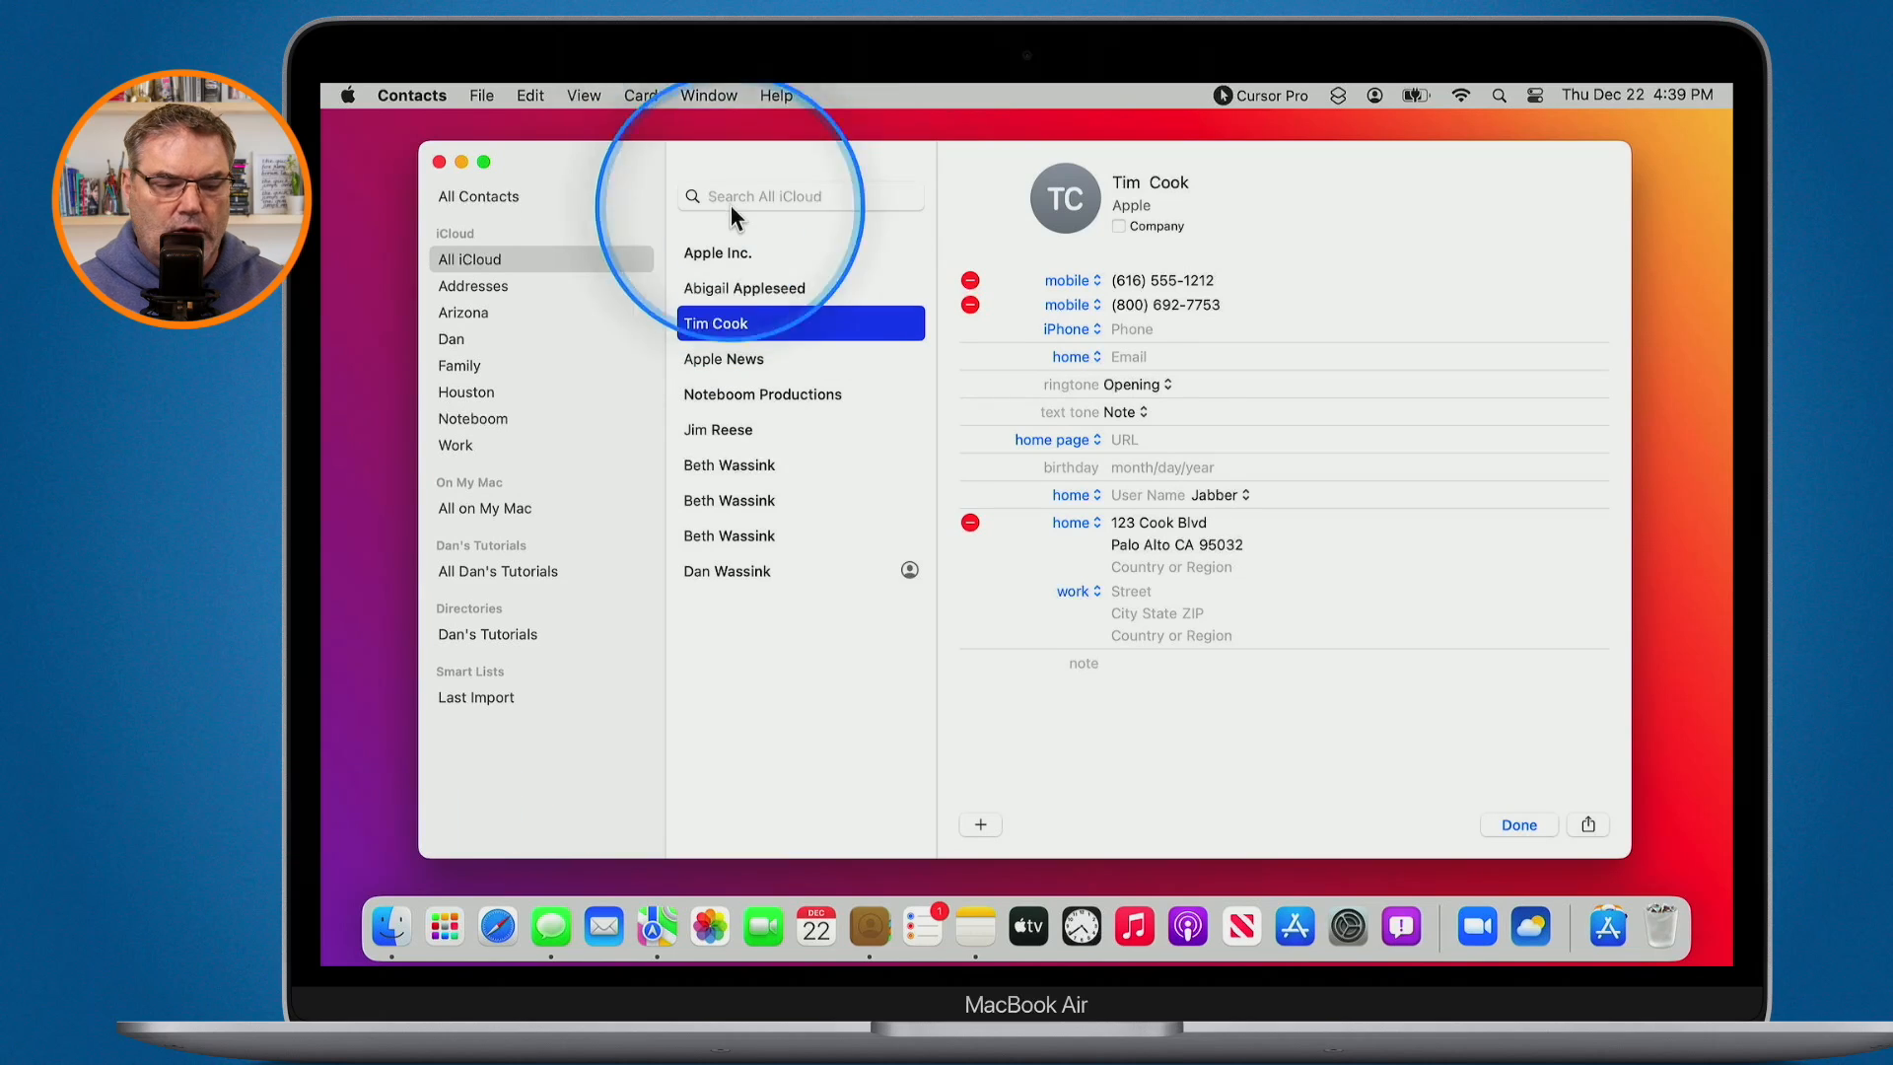
click(1519, 827)
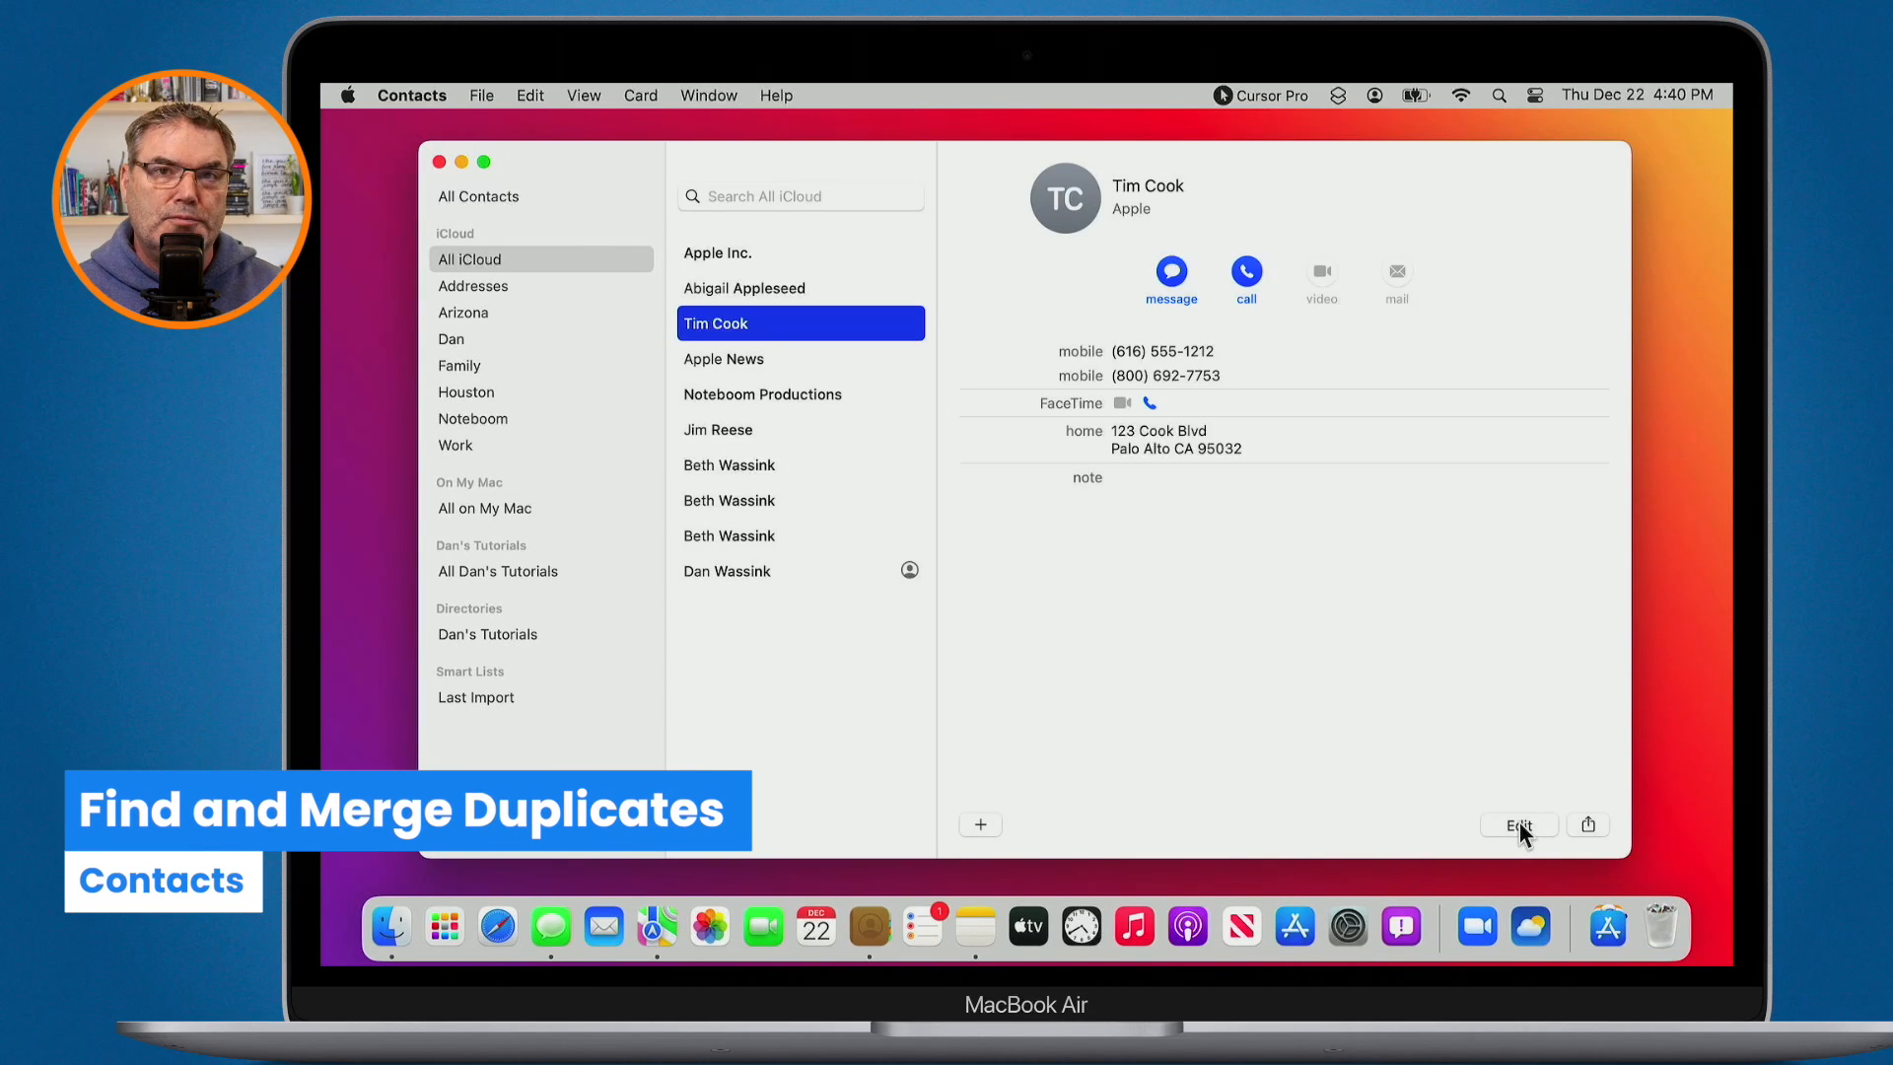
- Run Card > Look for Duplicates, which reports 3 duplicate cards and one duplicated entry, then dismiss it
key(ctrl+alt+h)
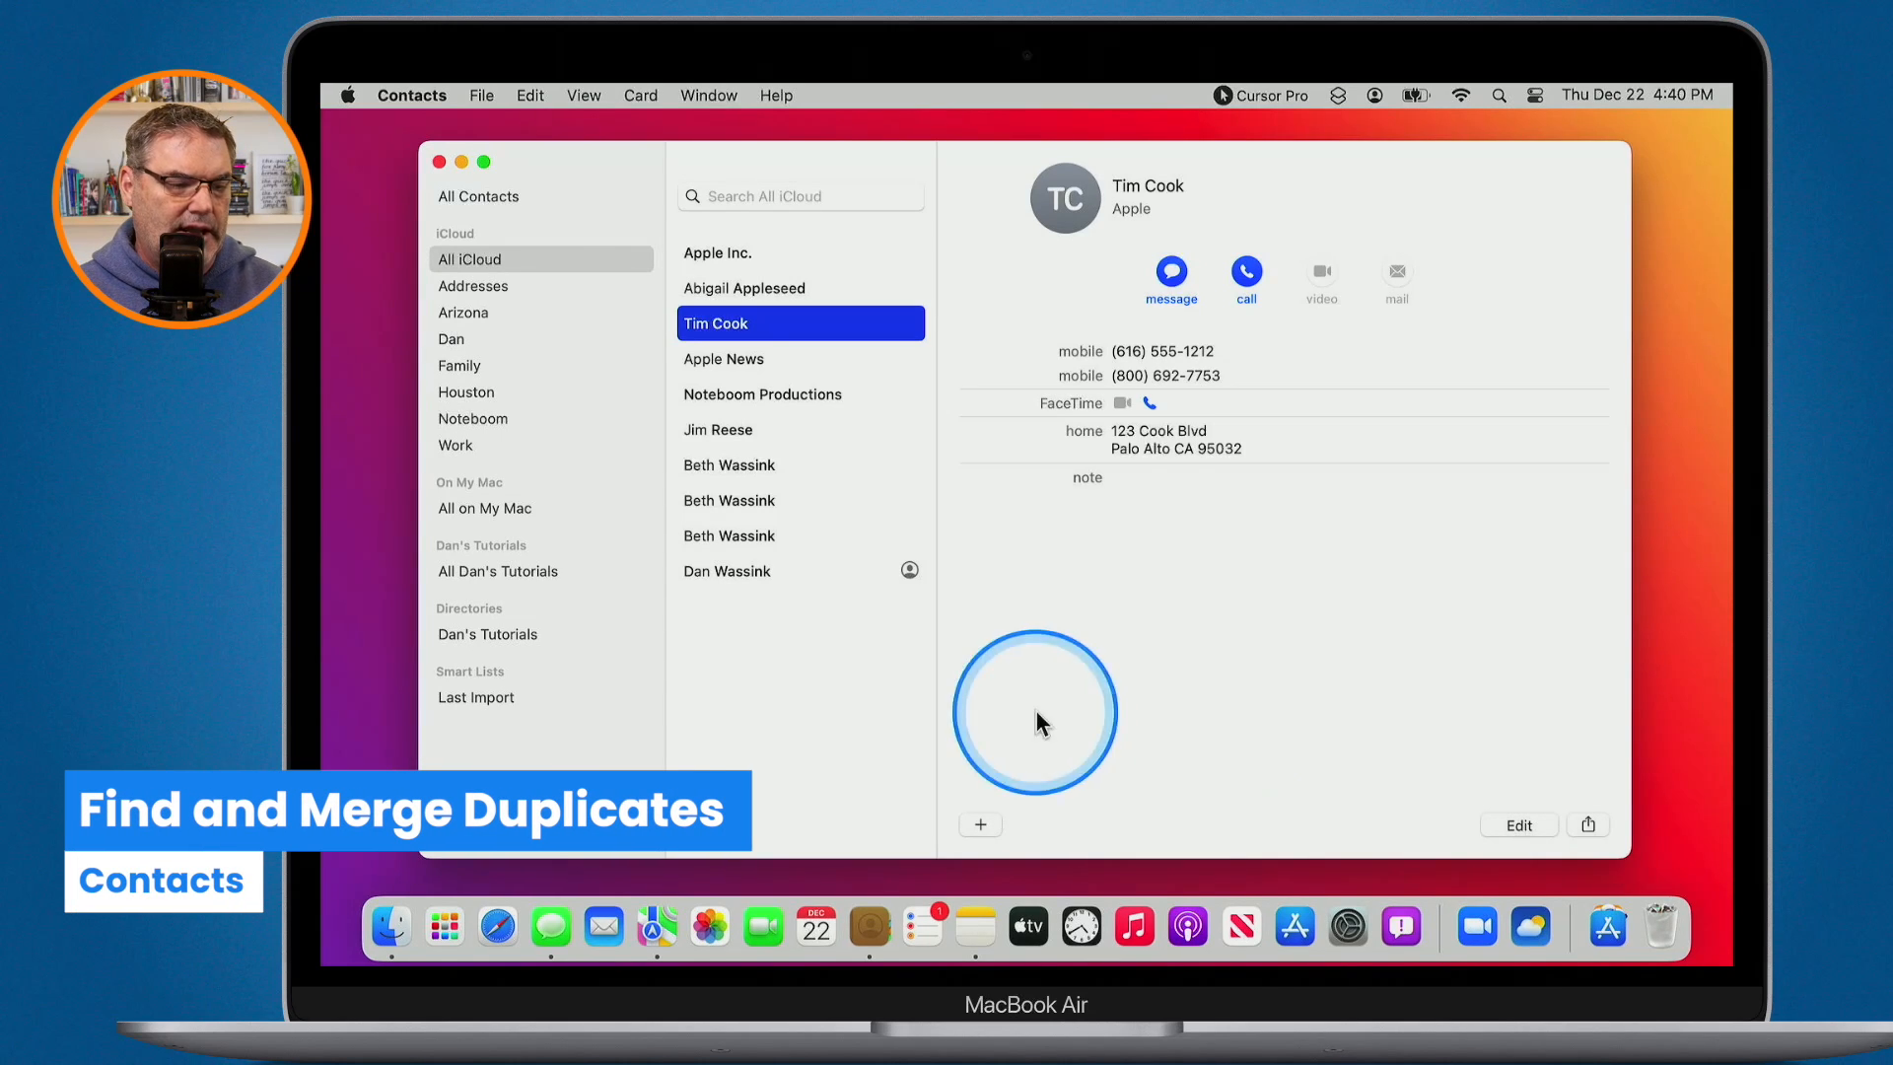
key(ctrl+alt+m)
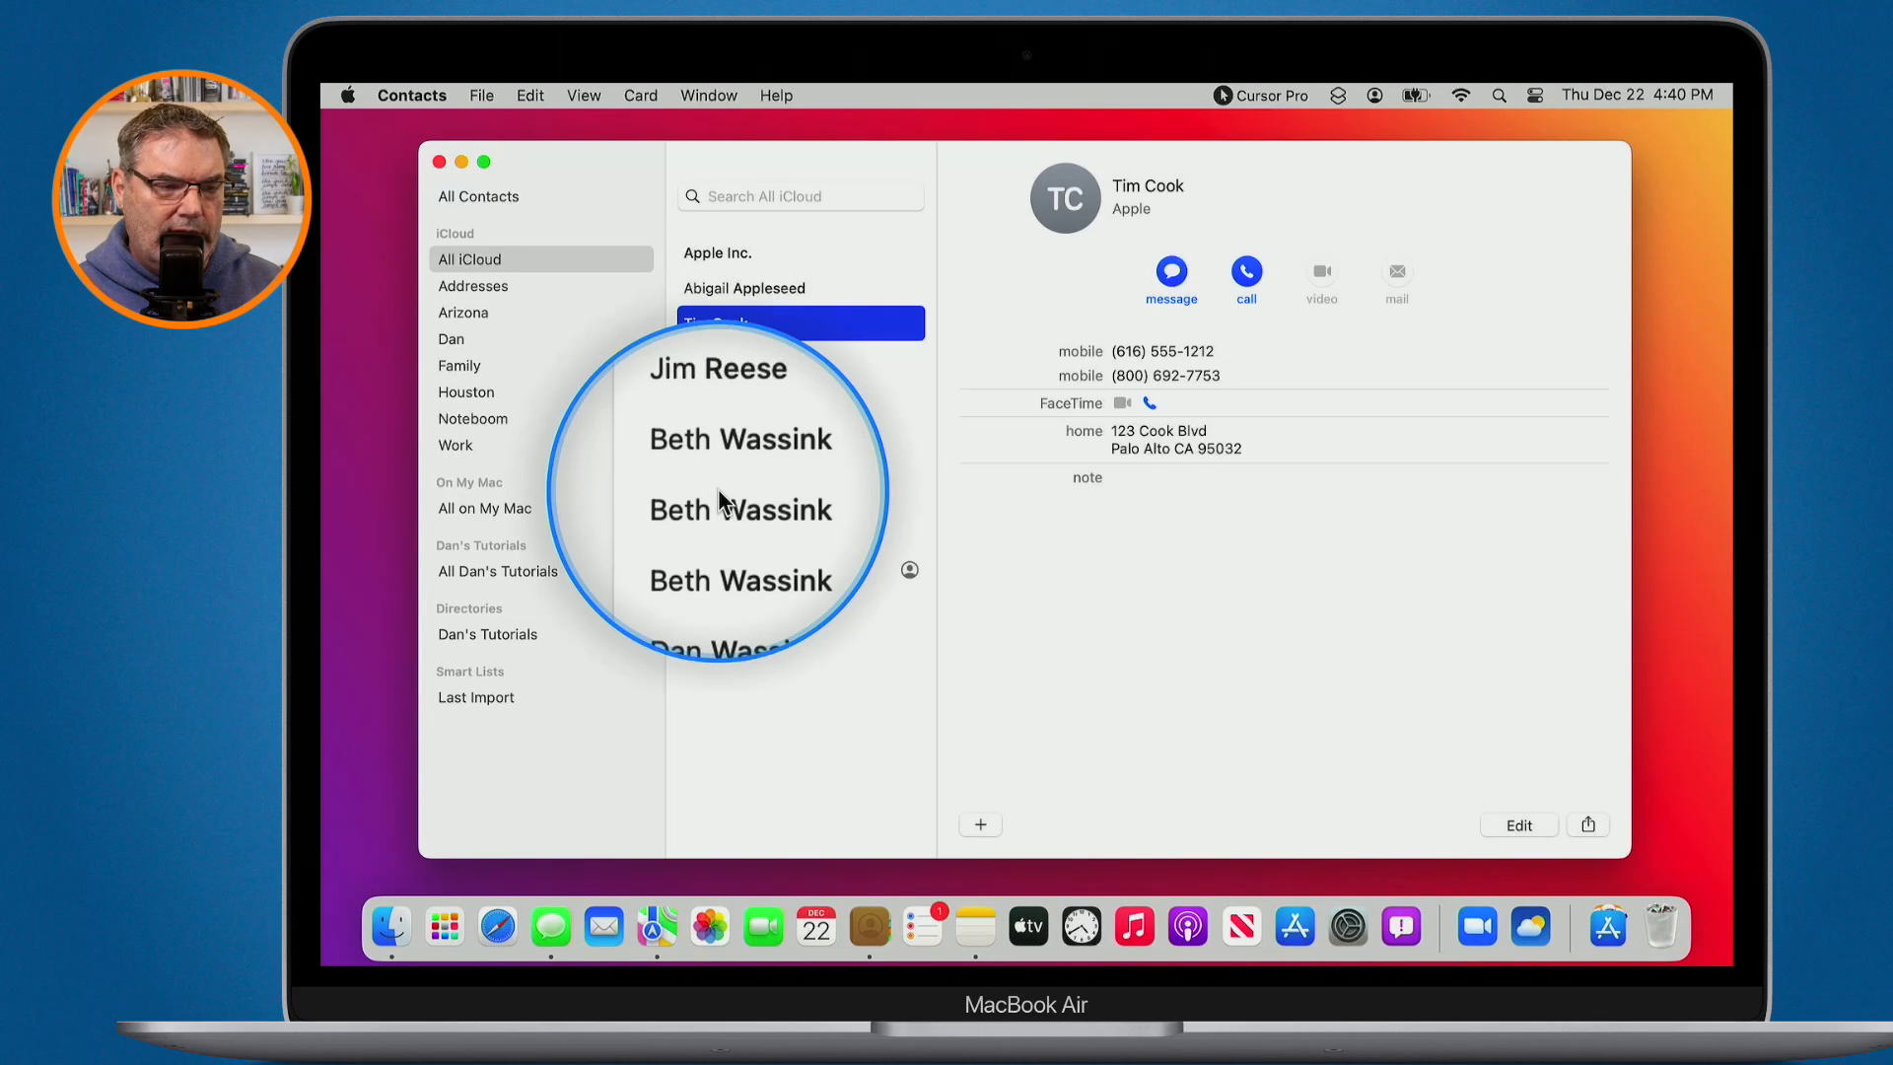
key(alt+s)
key(alt+s)
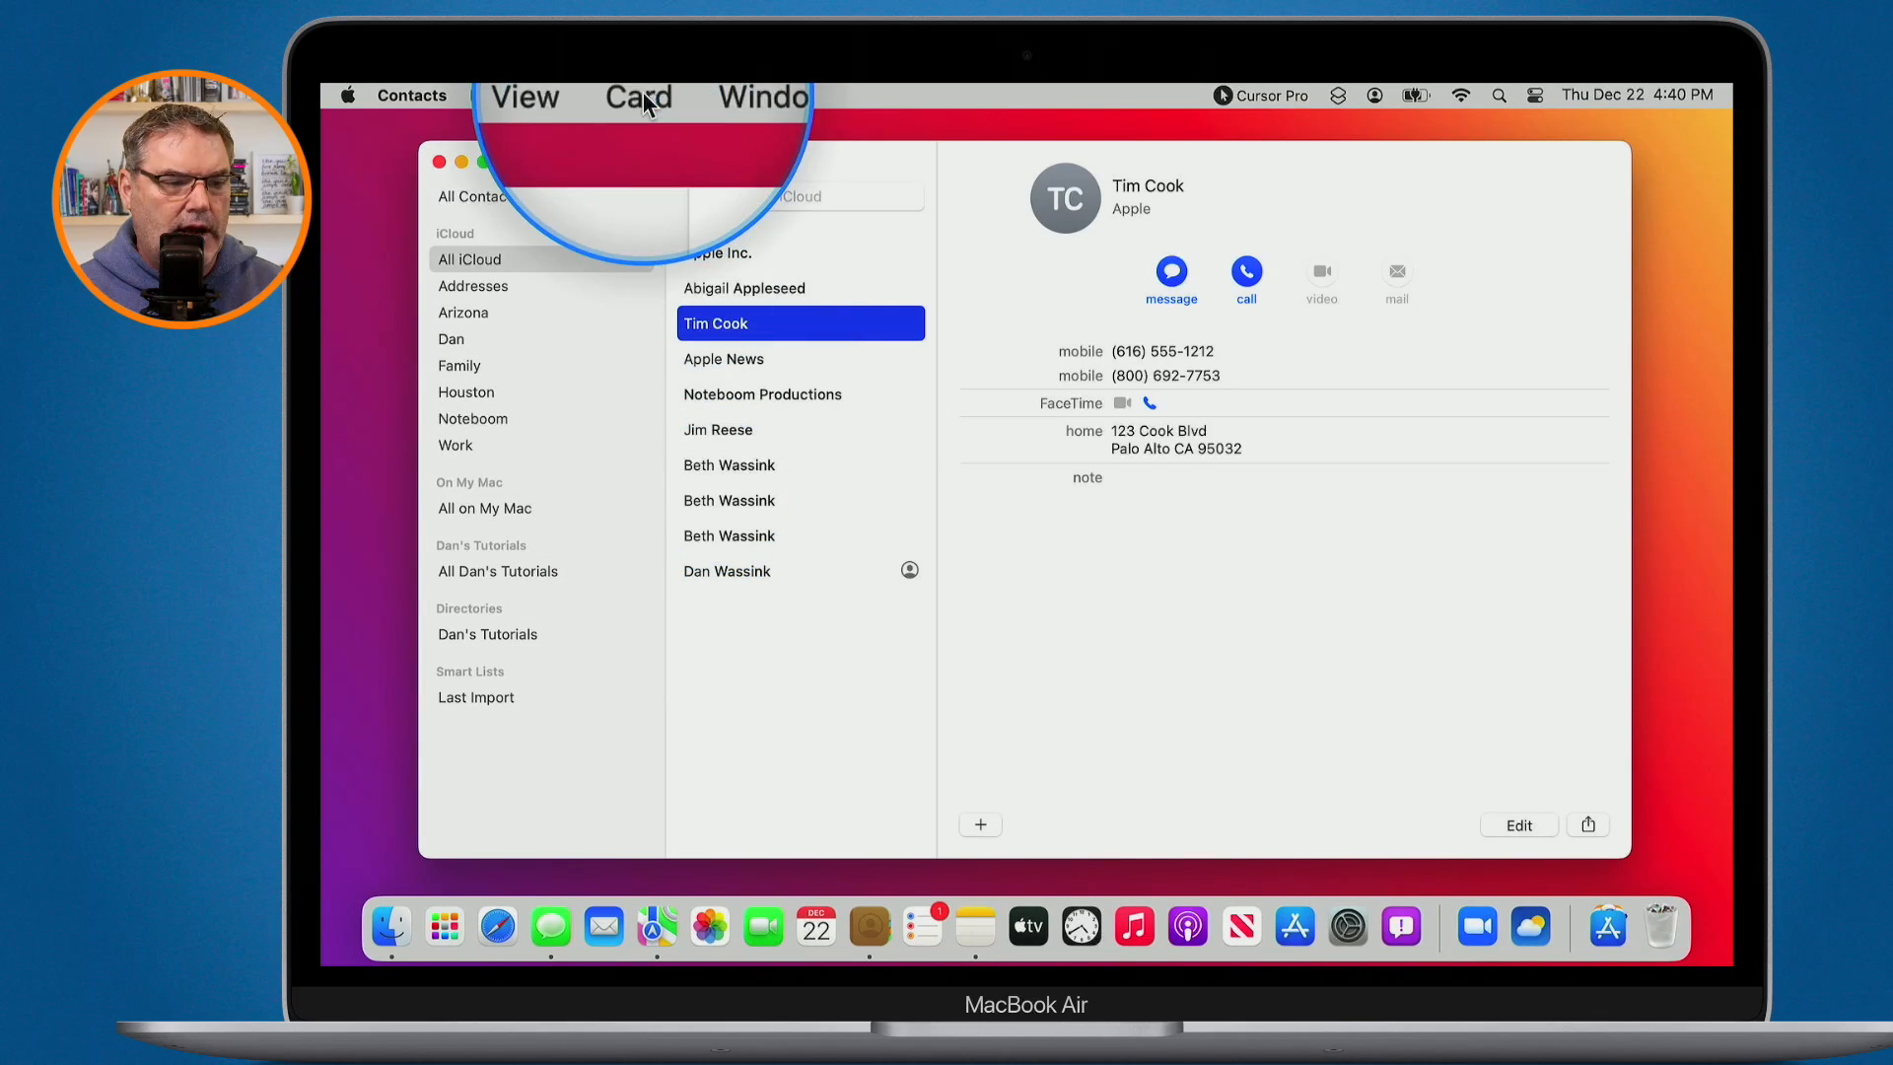
click(643, 96)
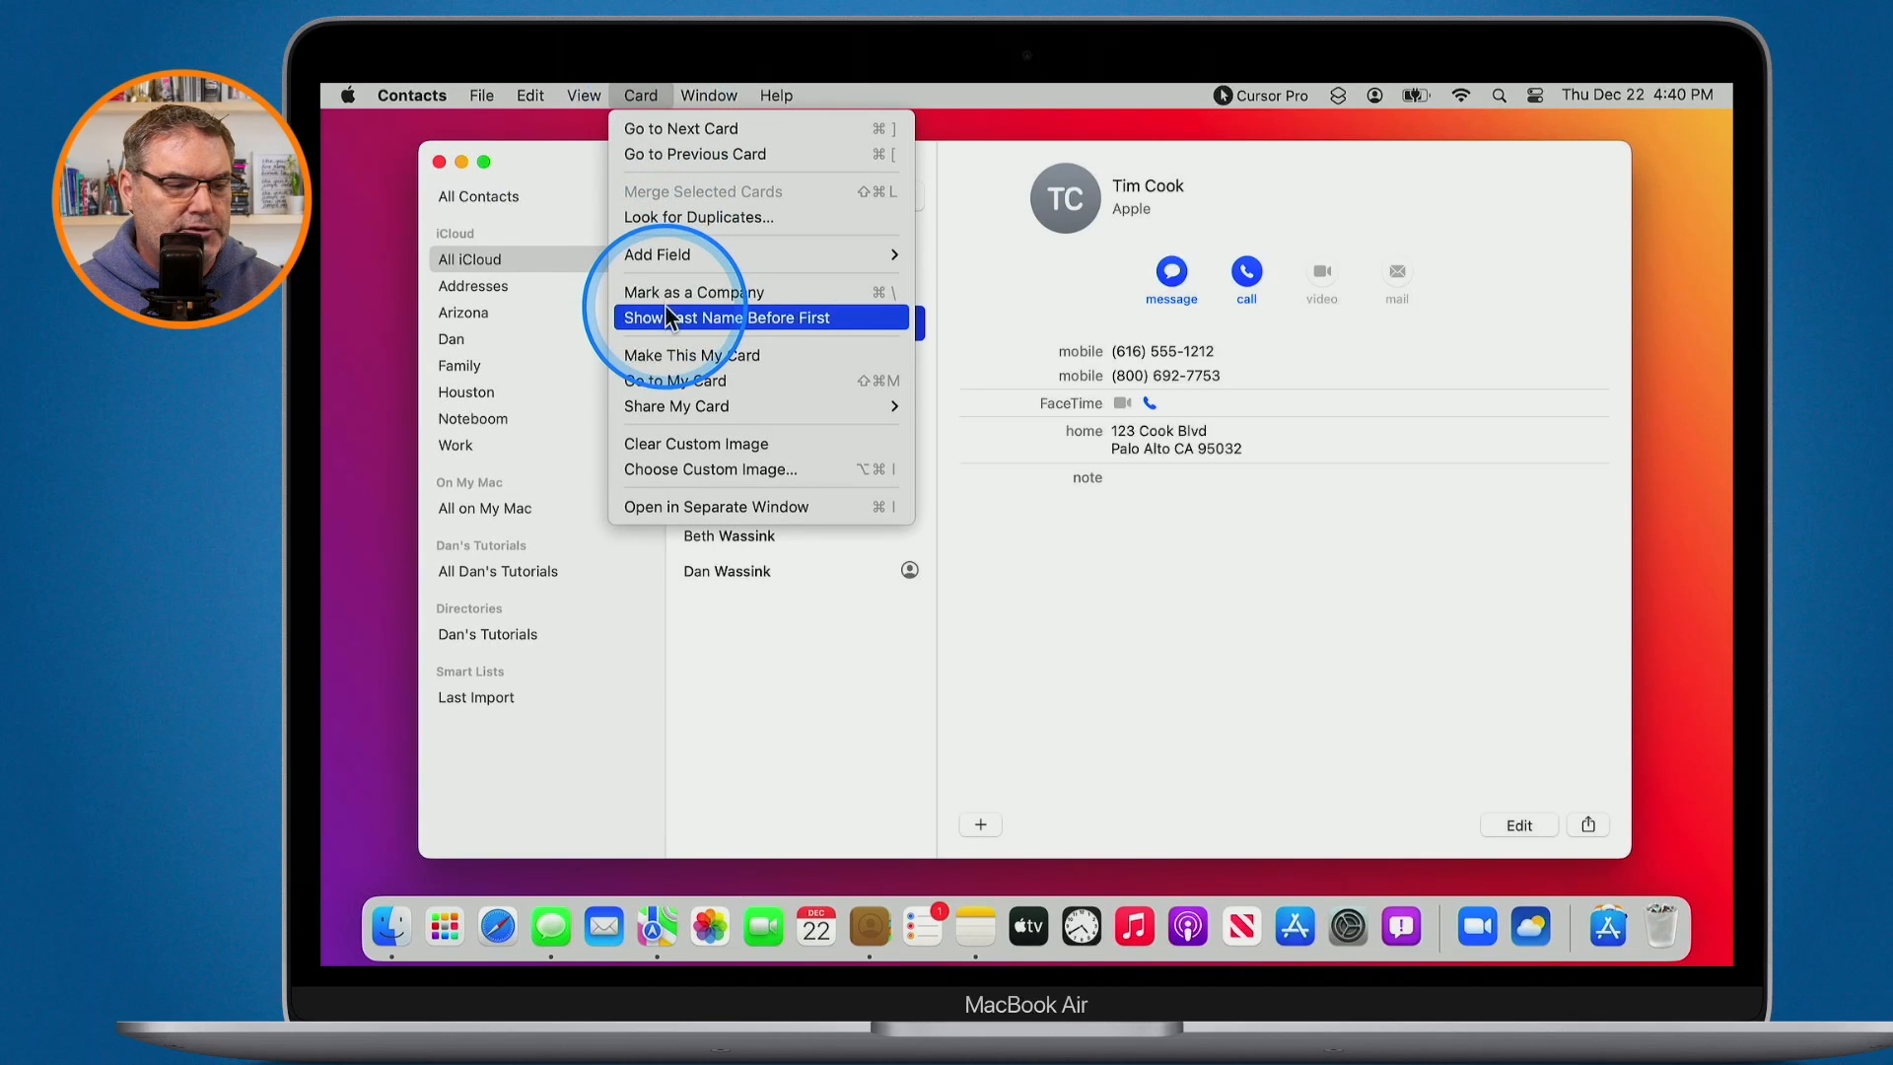
key(alt+s)
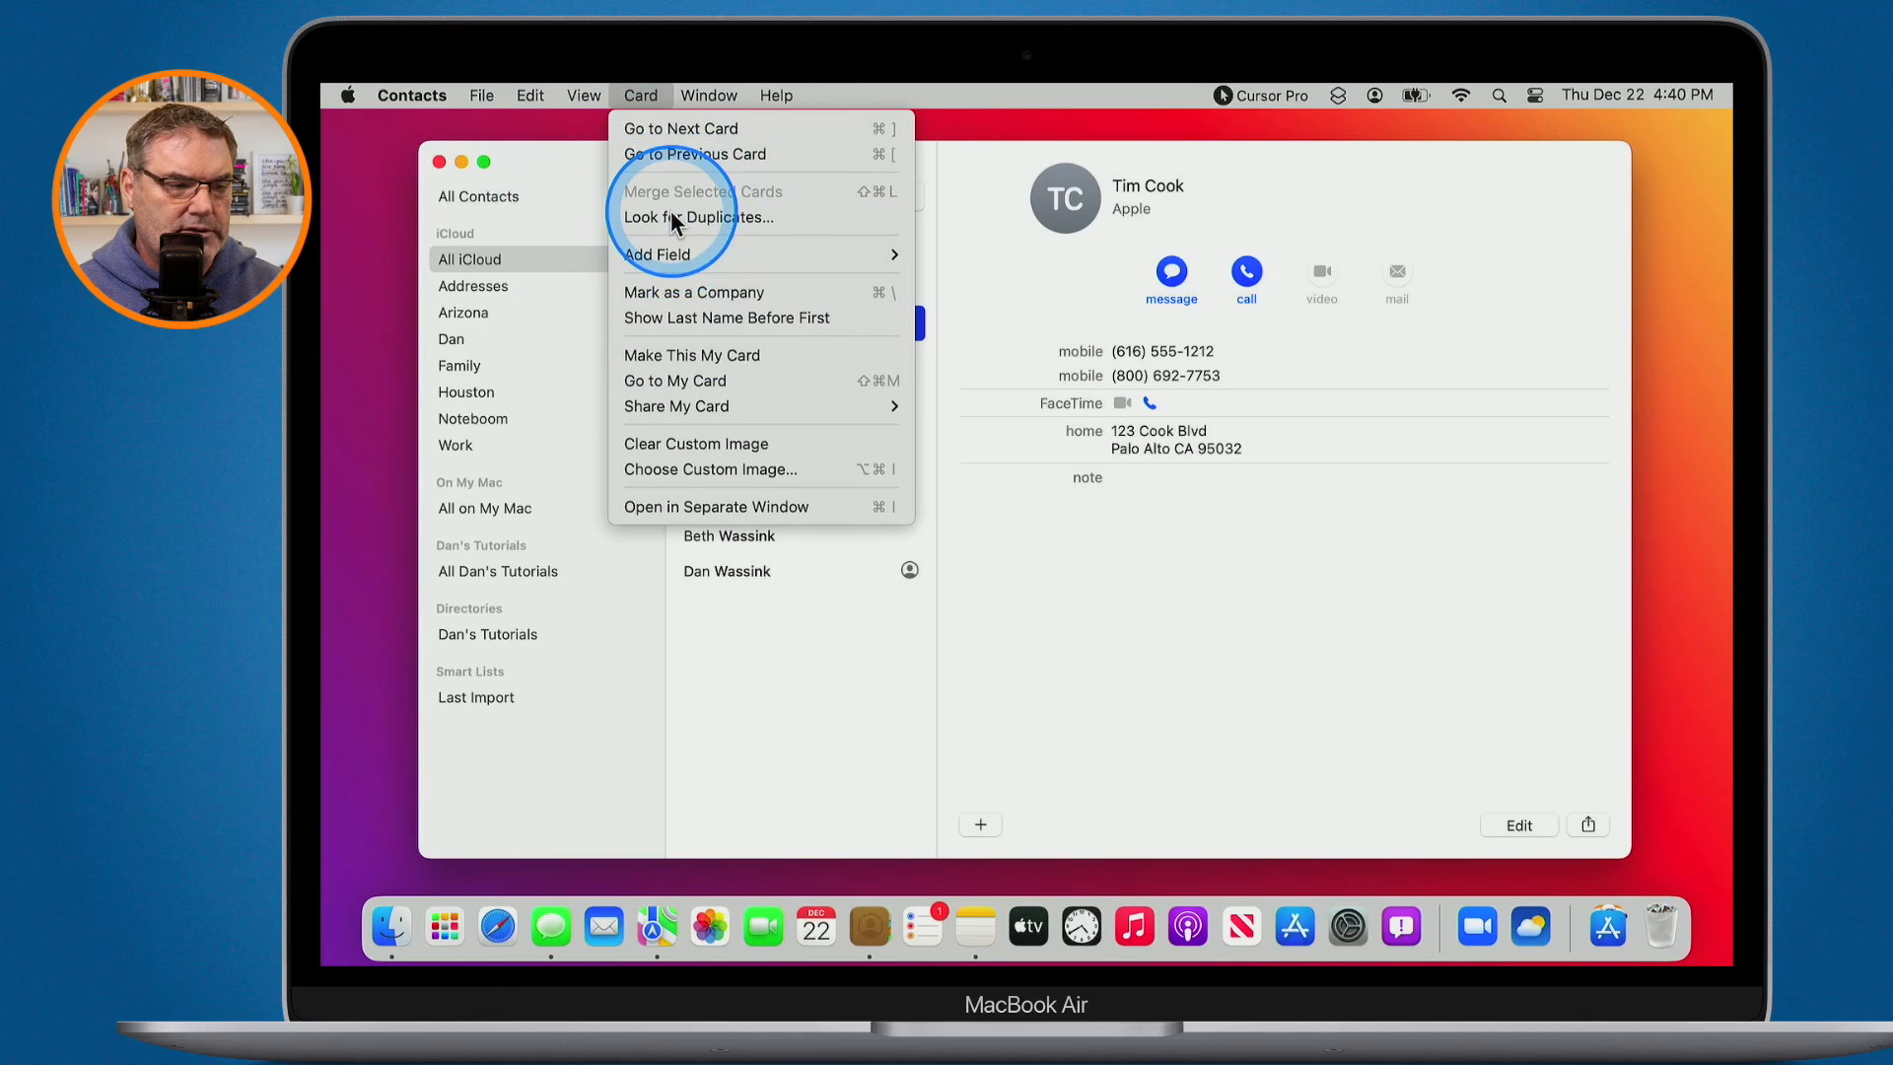
click(670, 212)
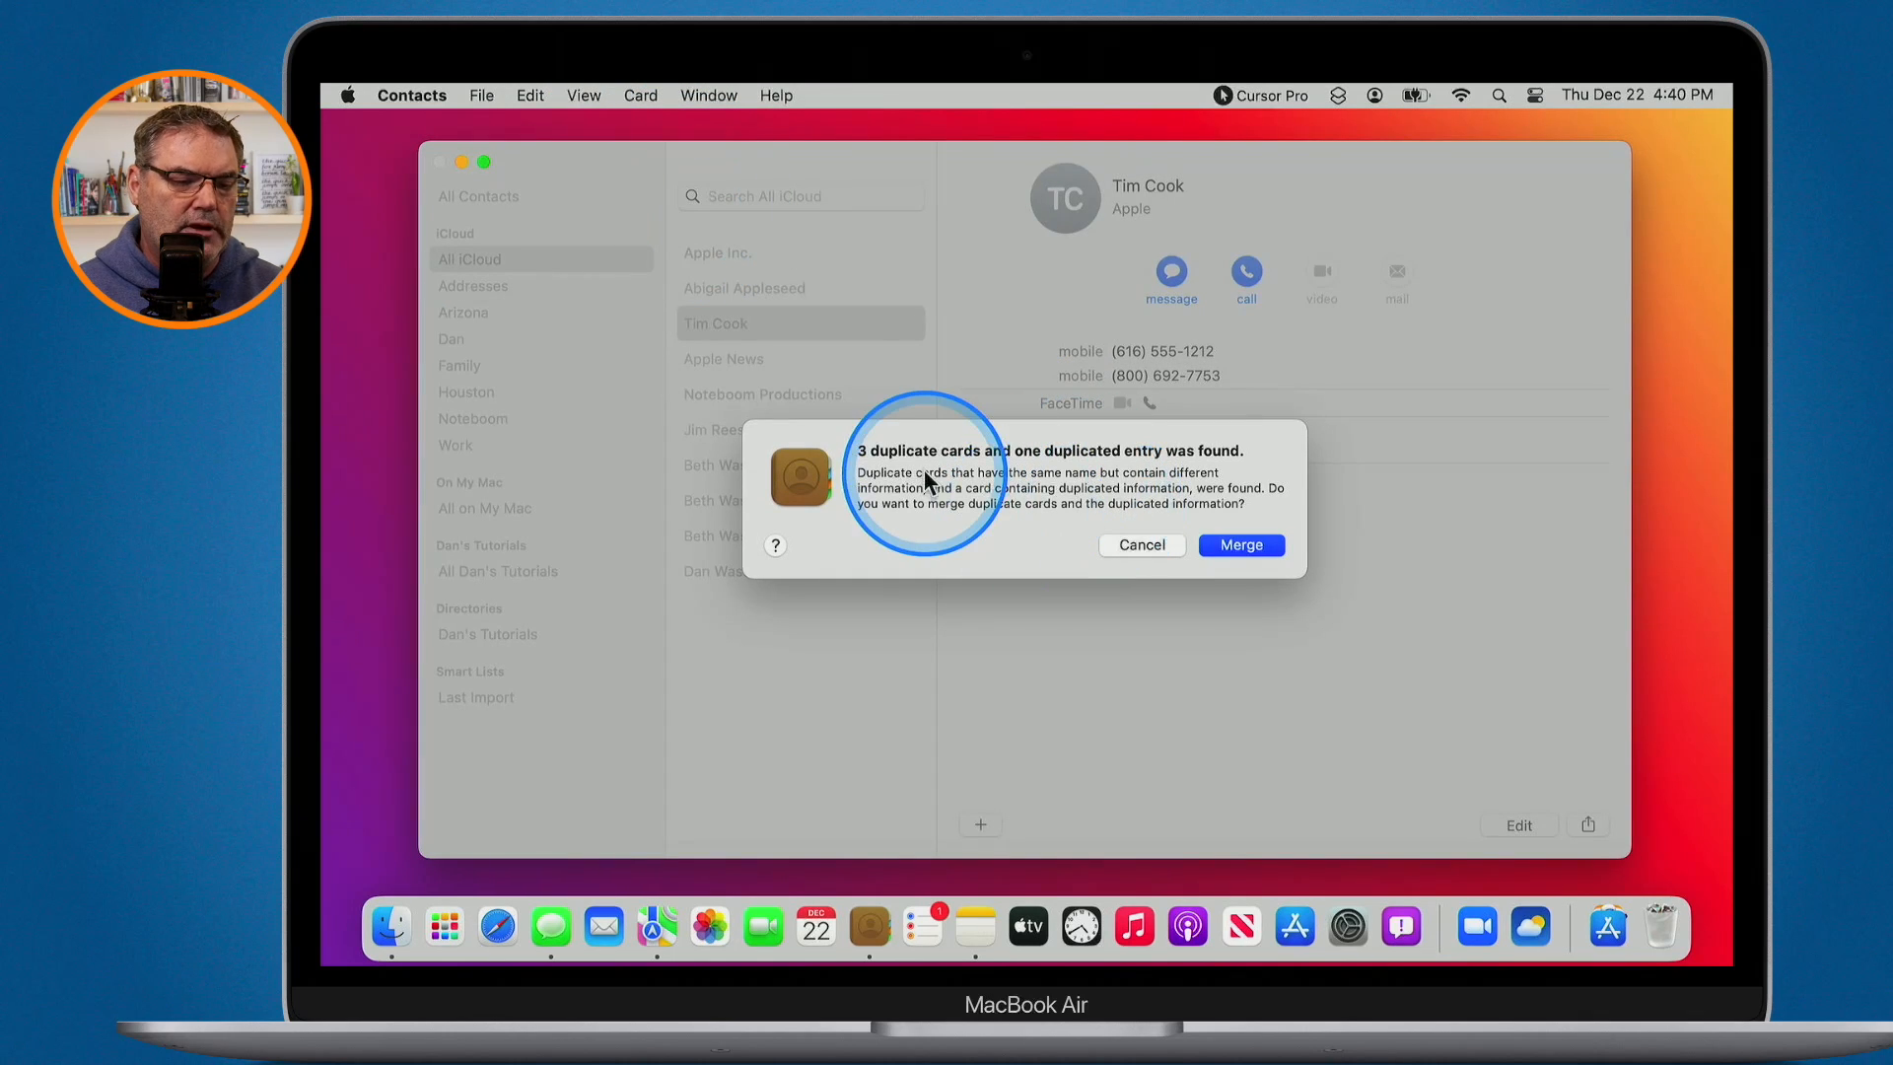
key(ctrl)
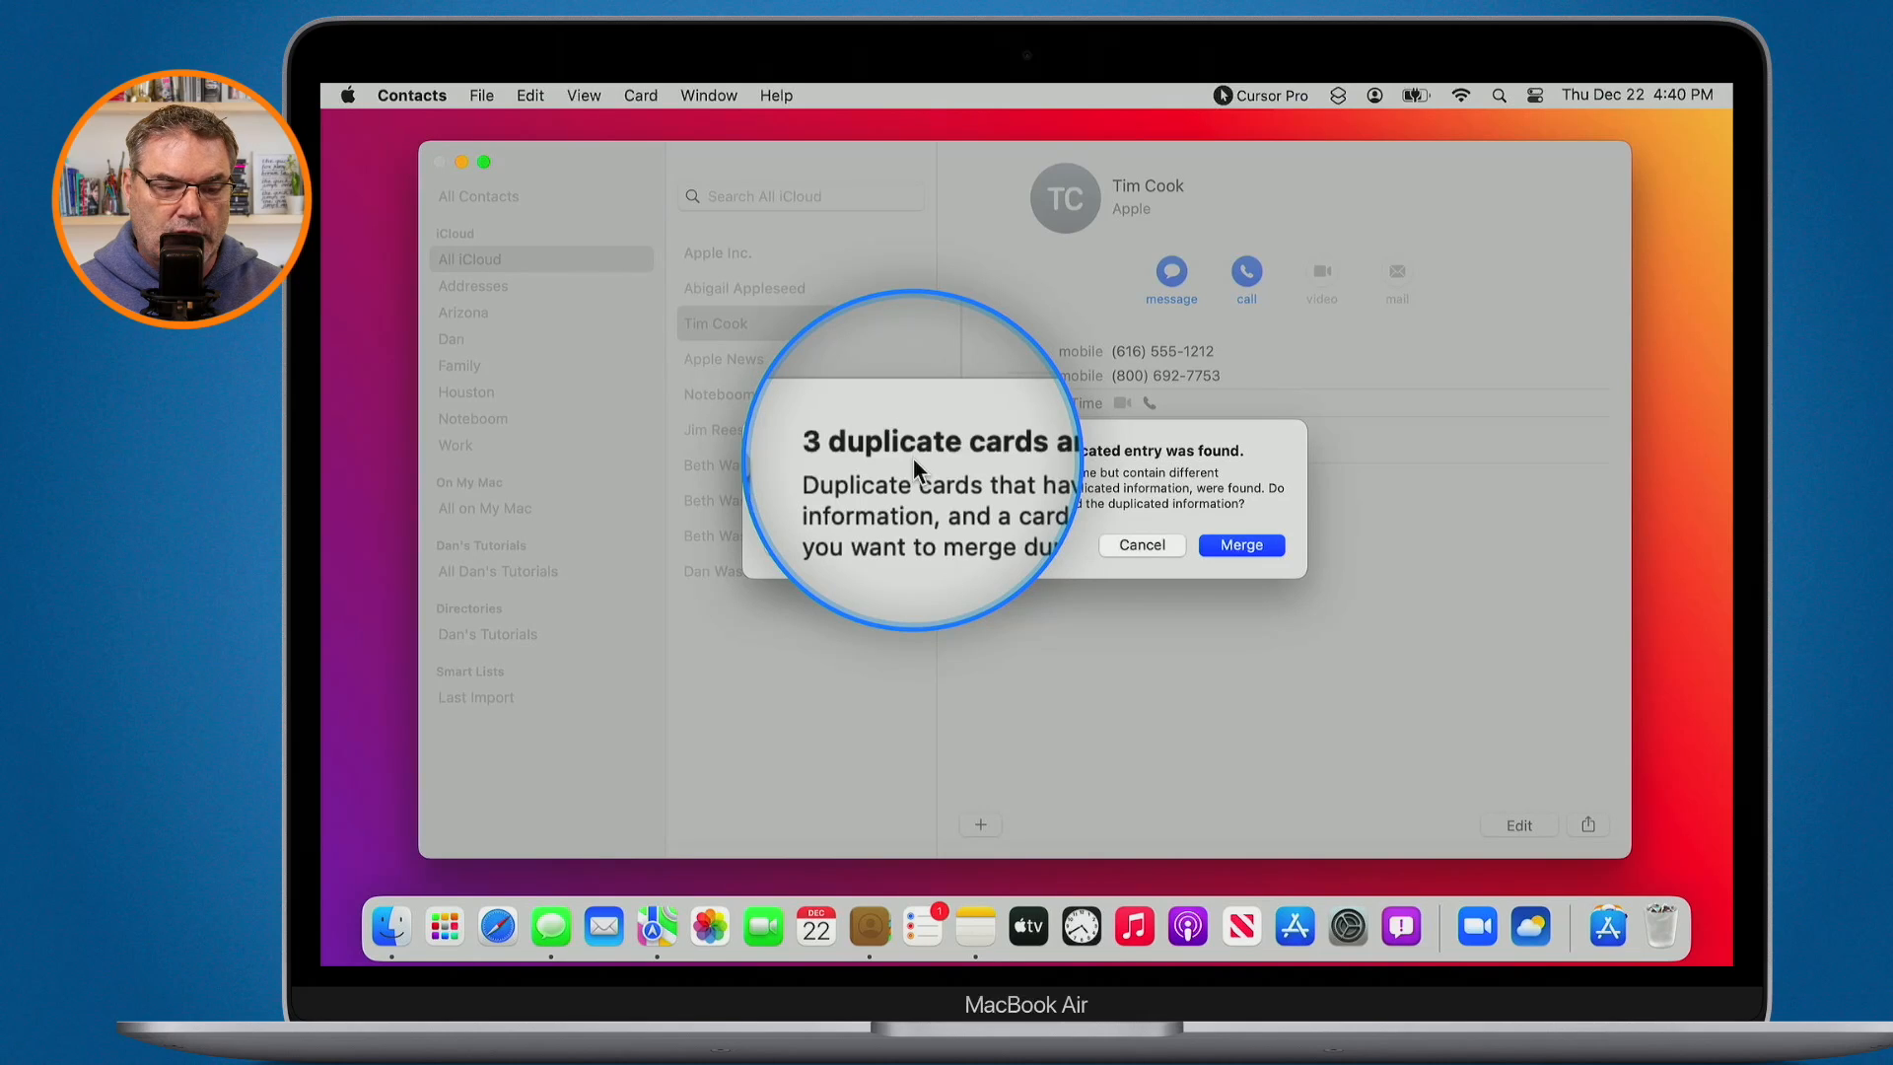
key(ctrl)
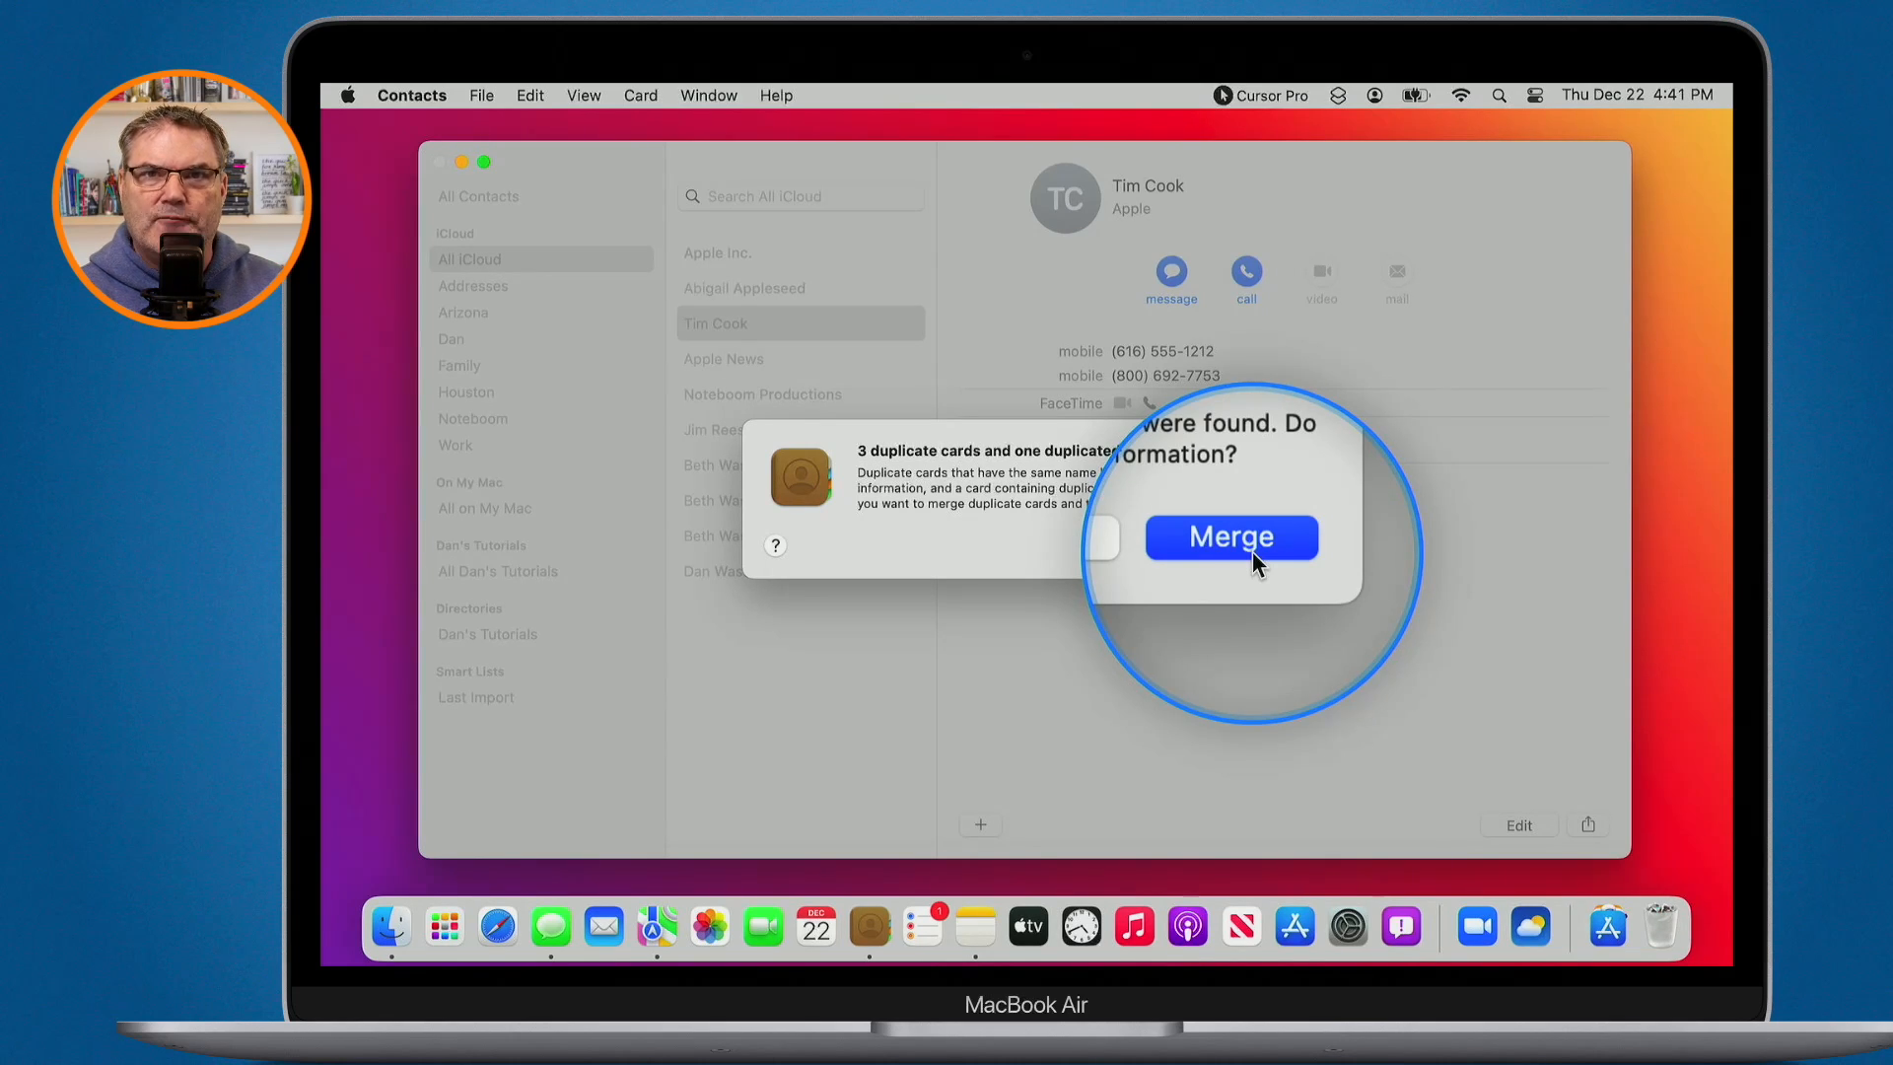
click(1149, 543)
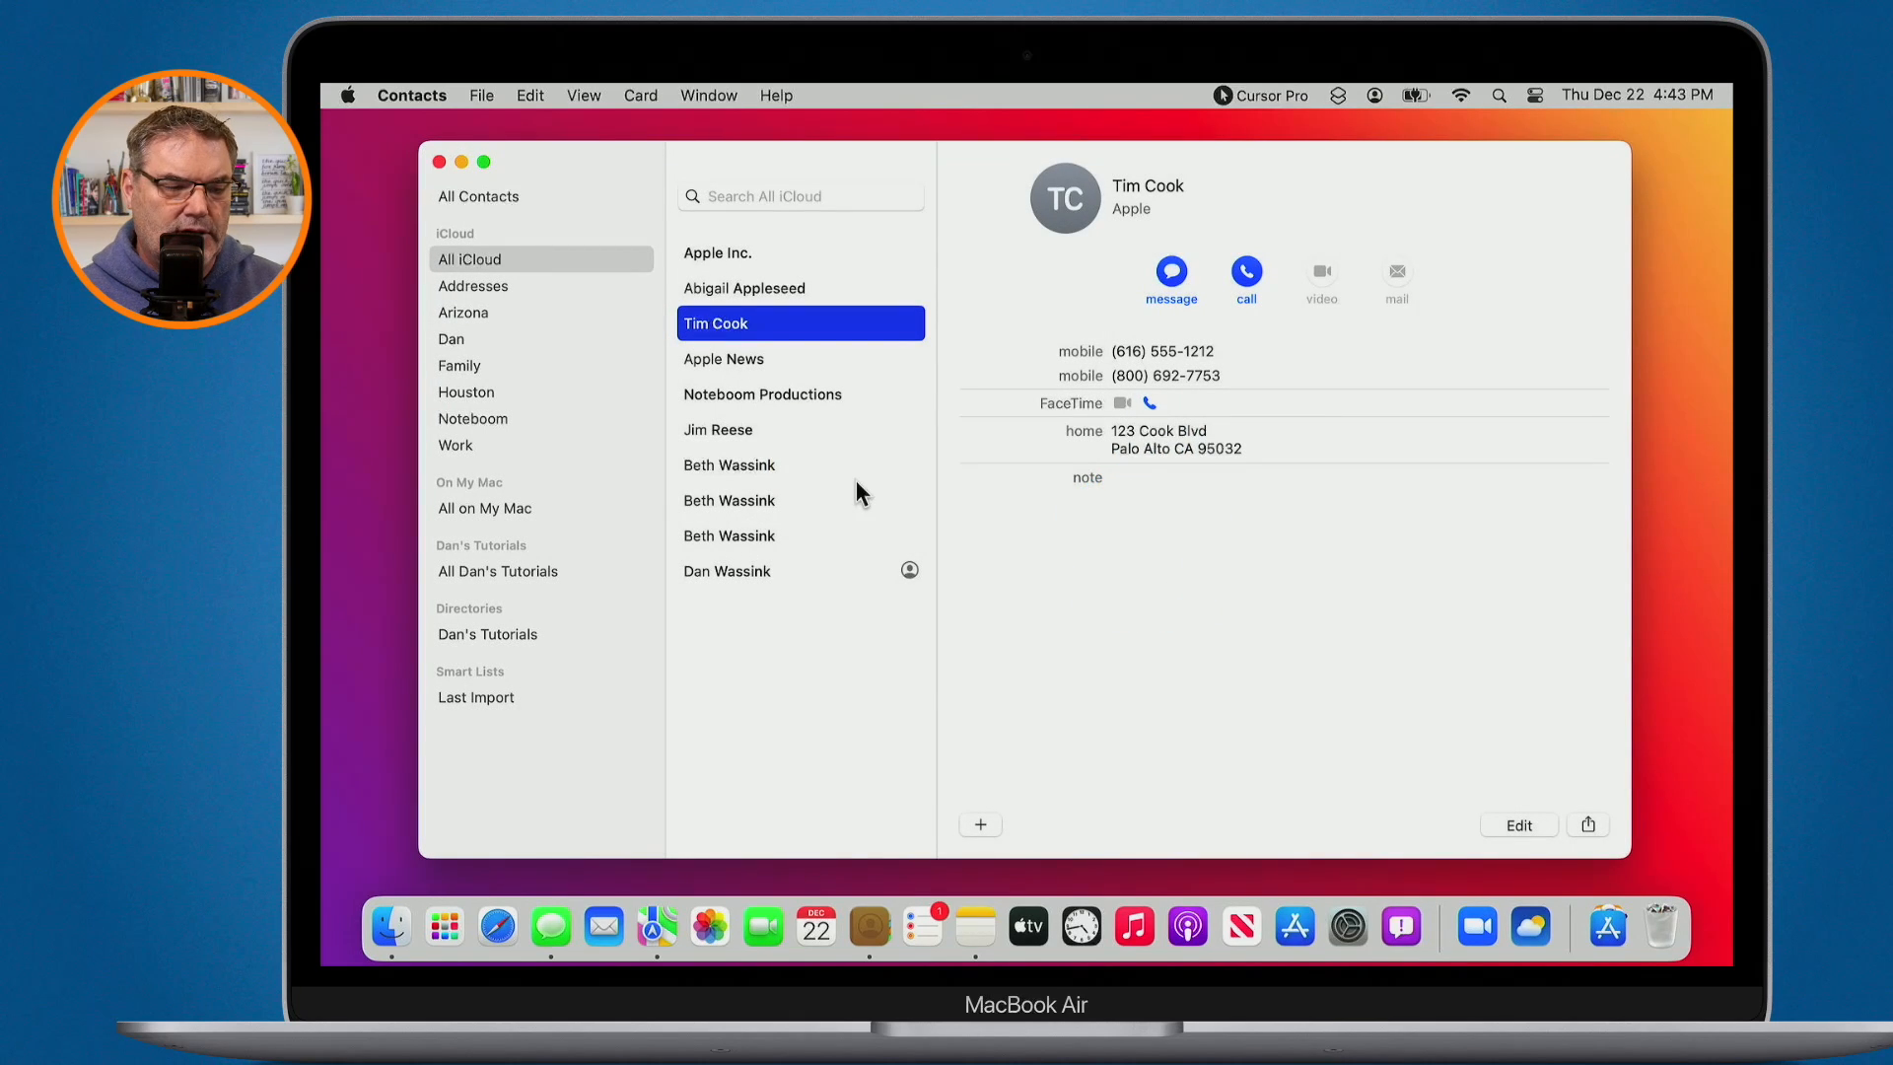
- Leave the duplicates unmerged and open the Contacts app menu to reach Settings
key(alt+s)
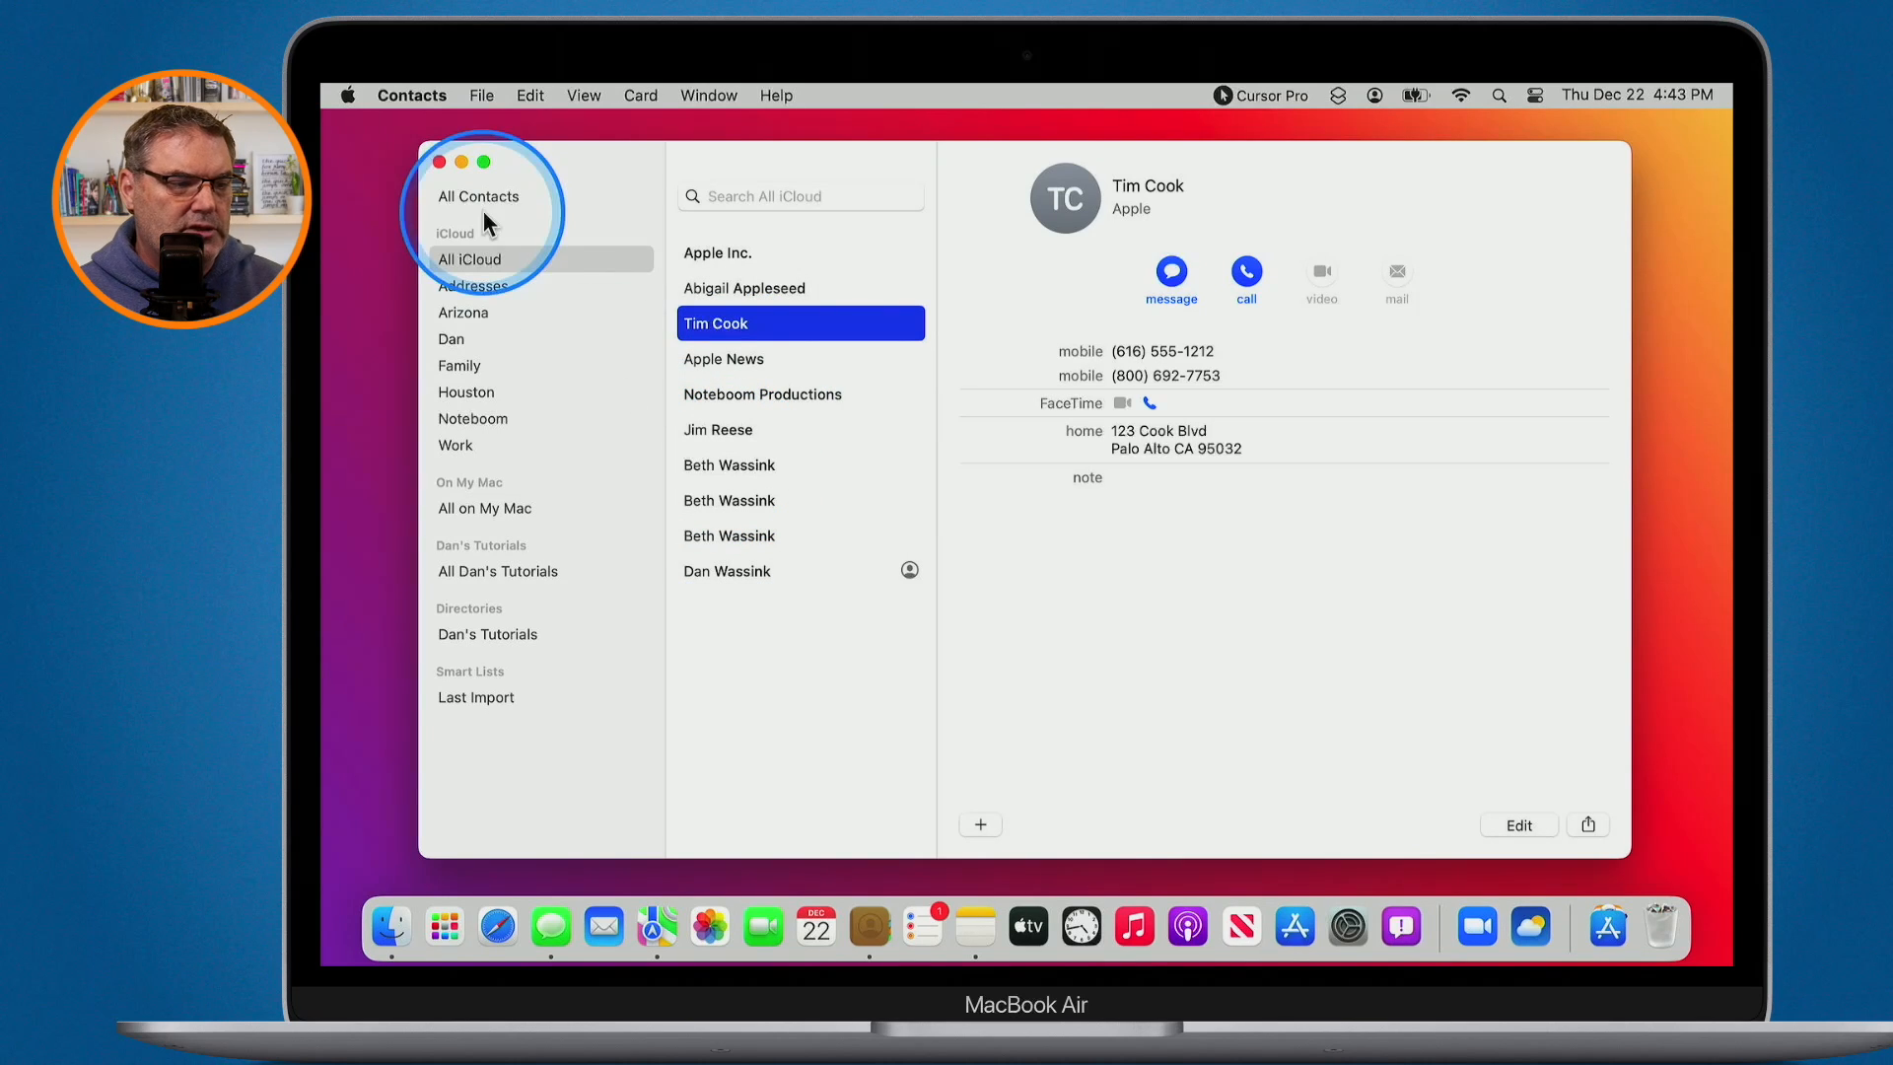
click(408, 94)
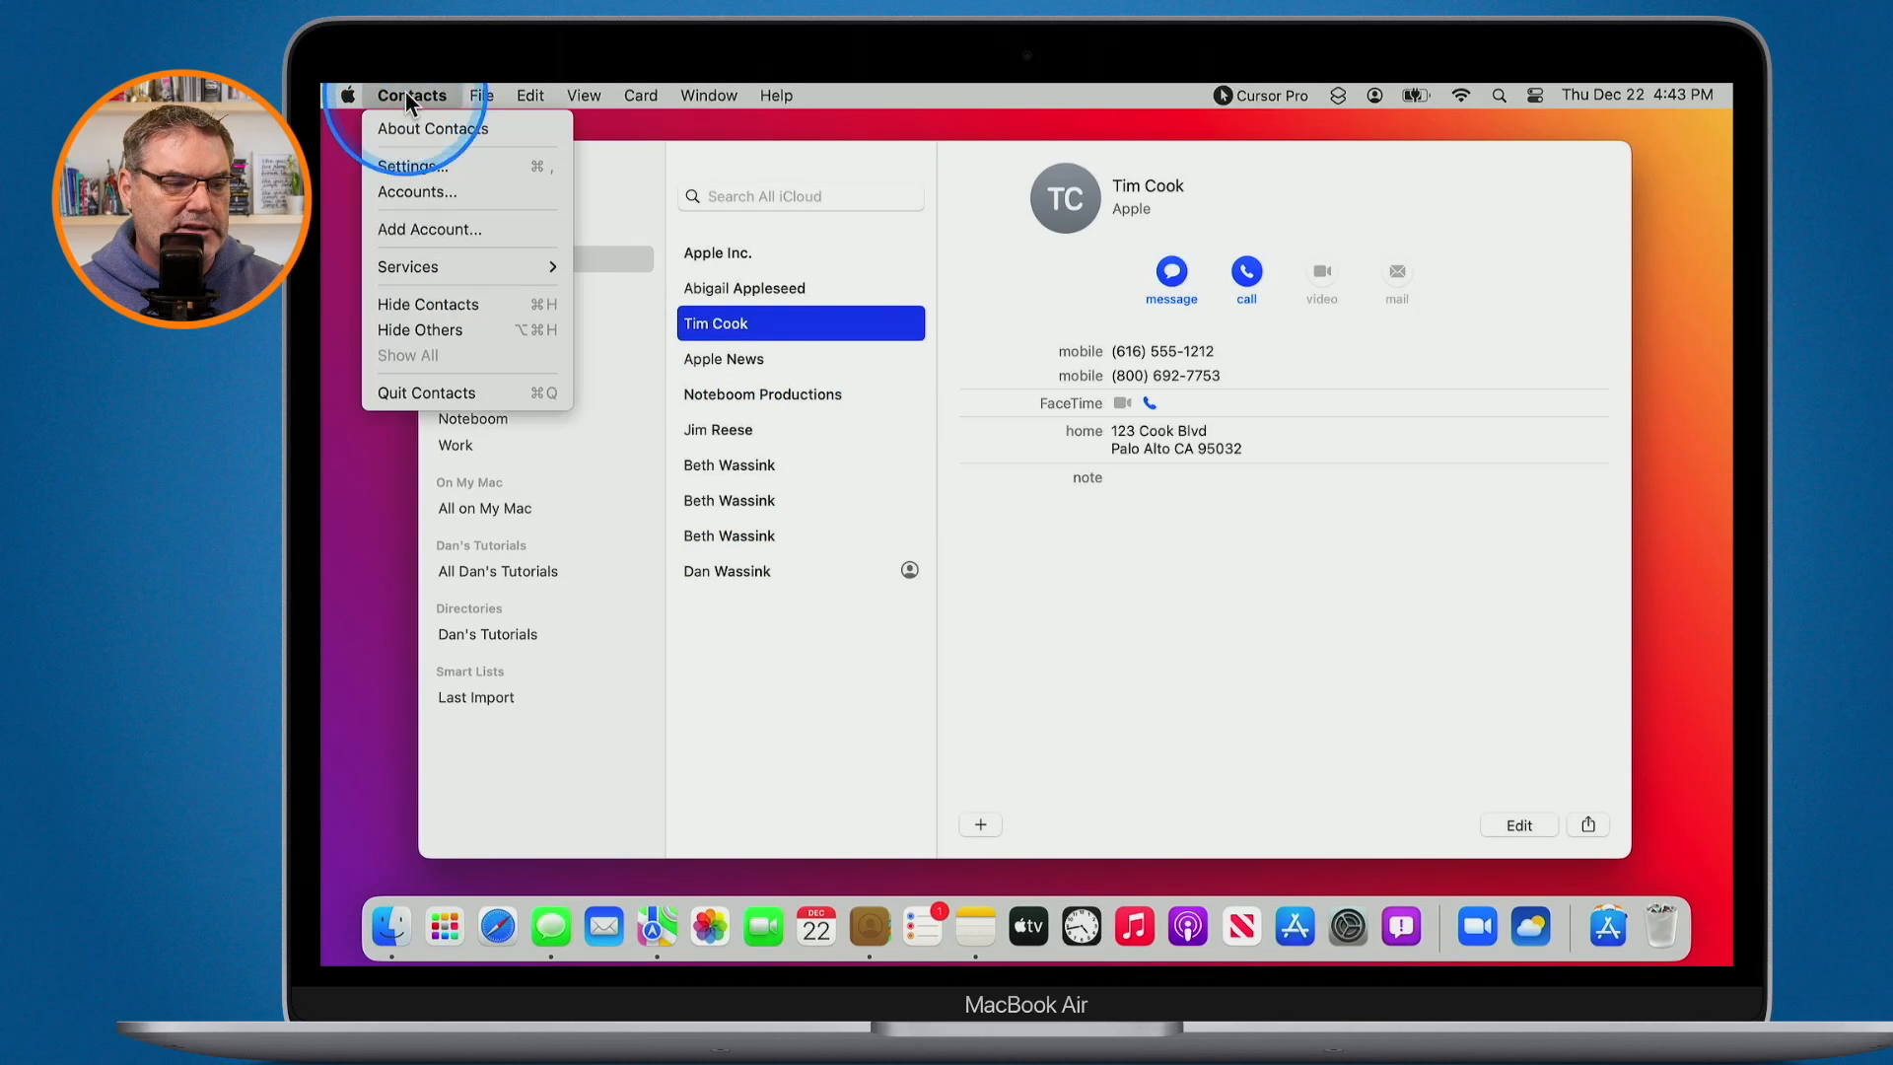
click(411, 156)
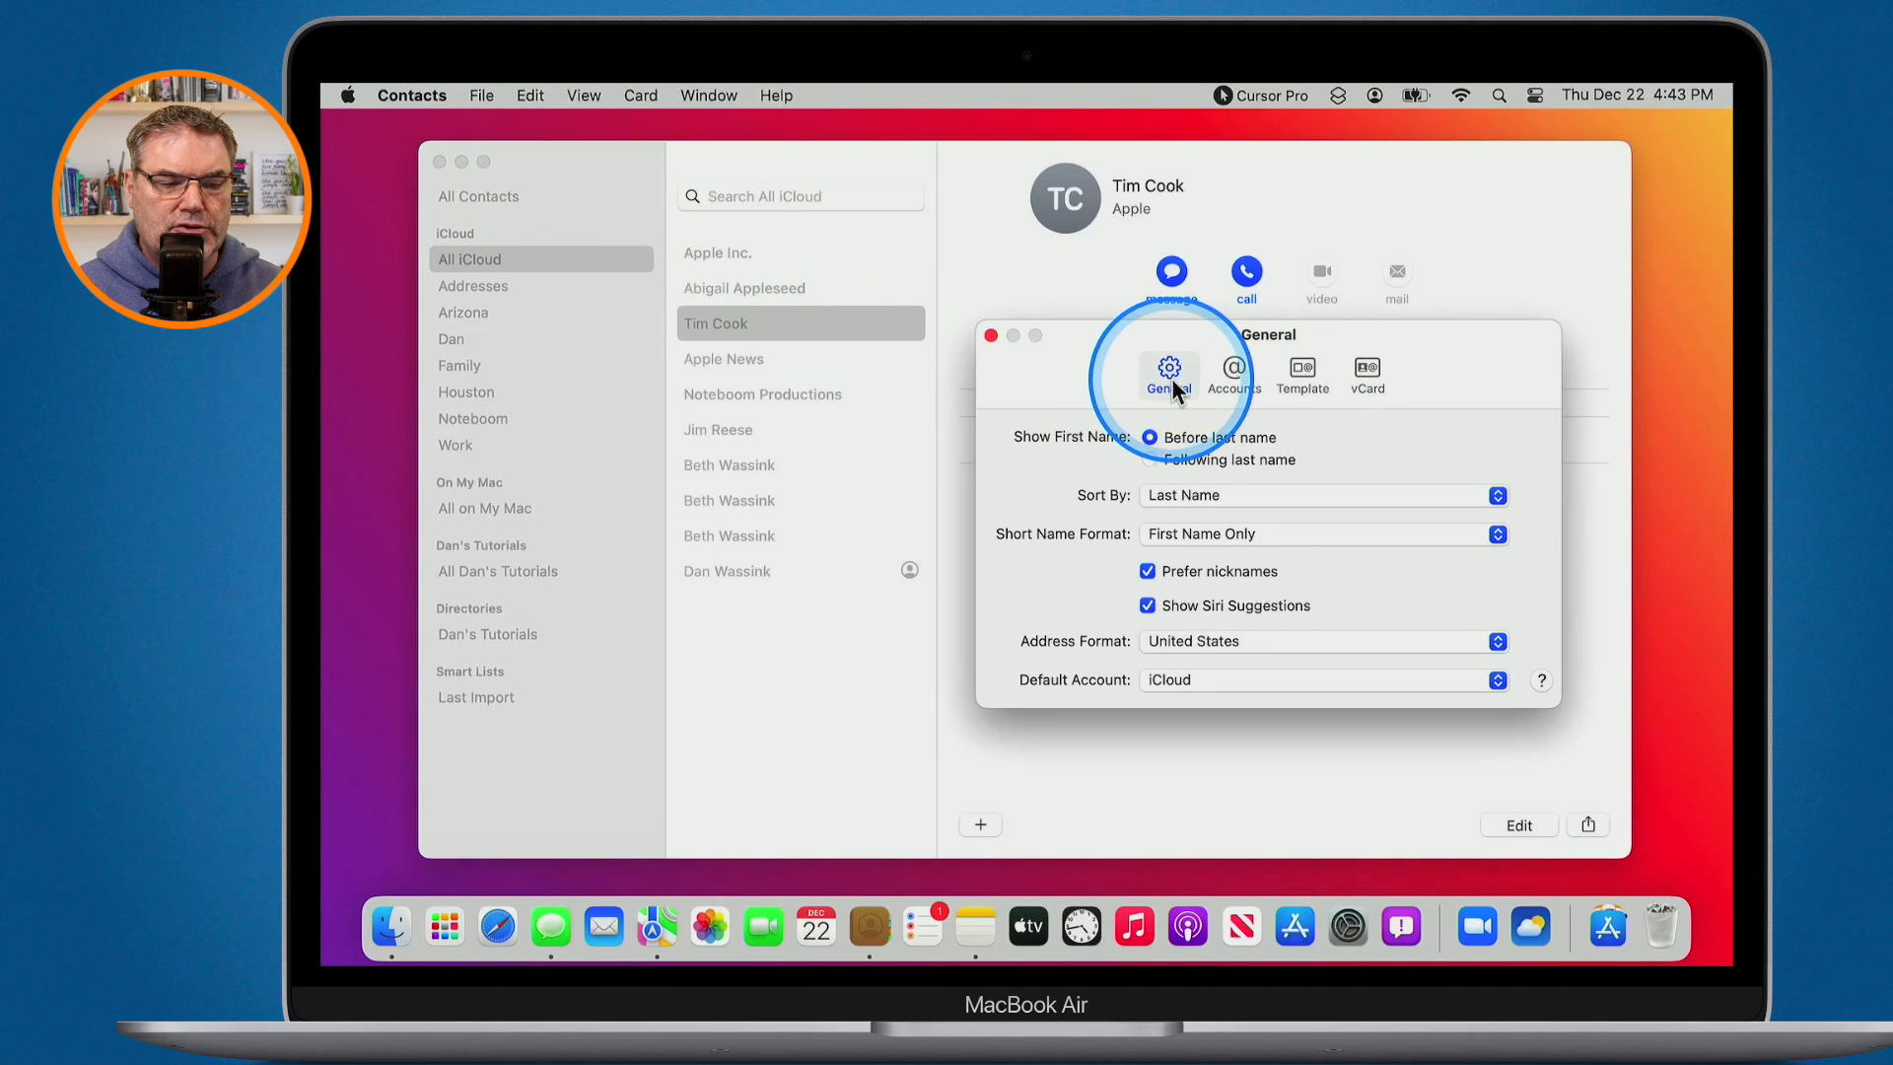
key(ctrl+alt+m)
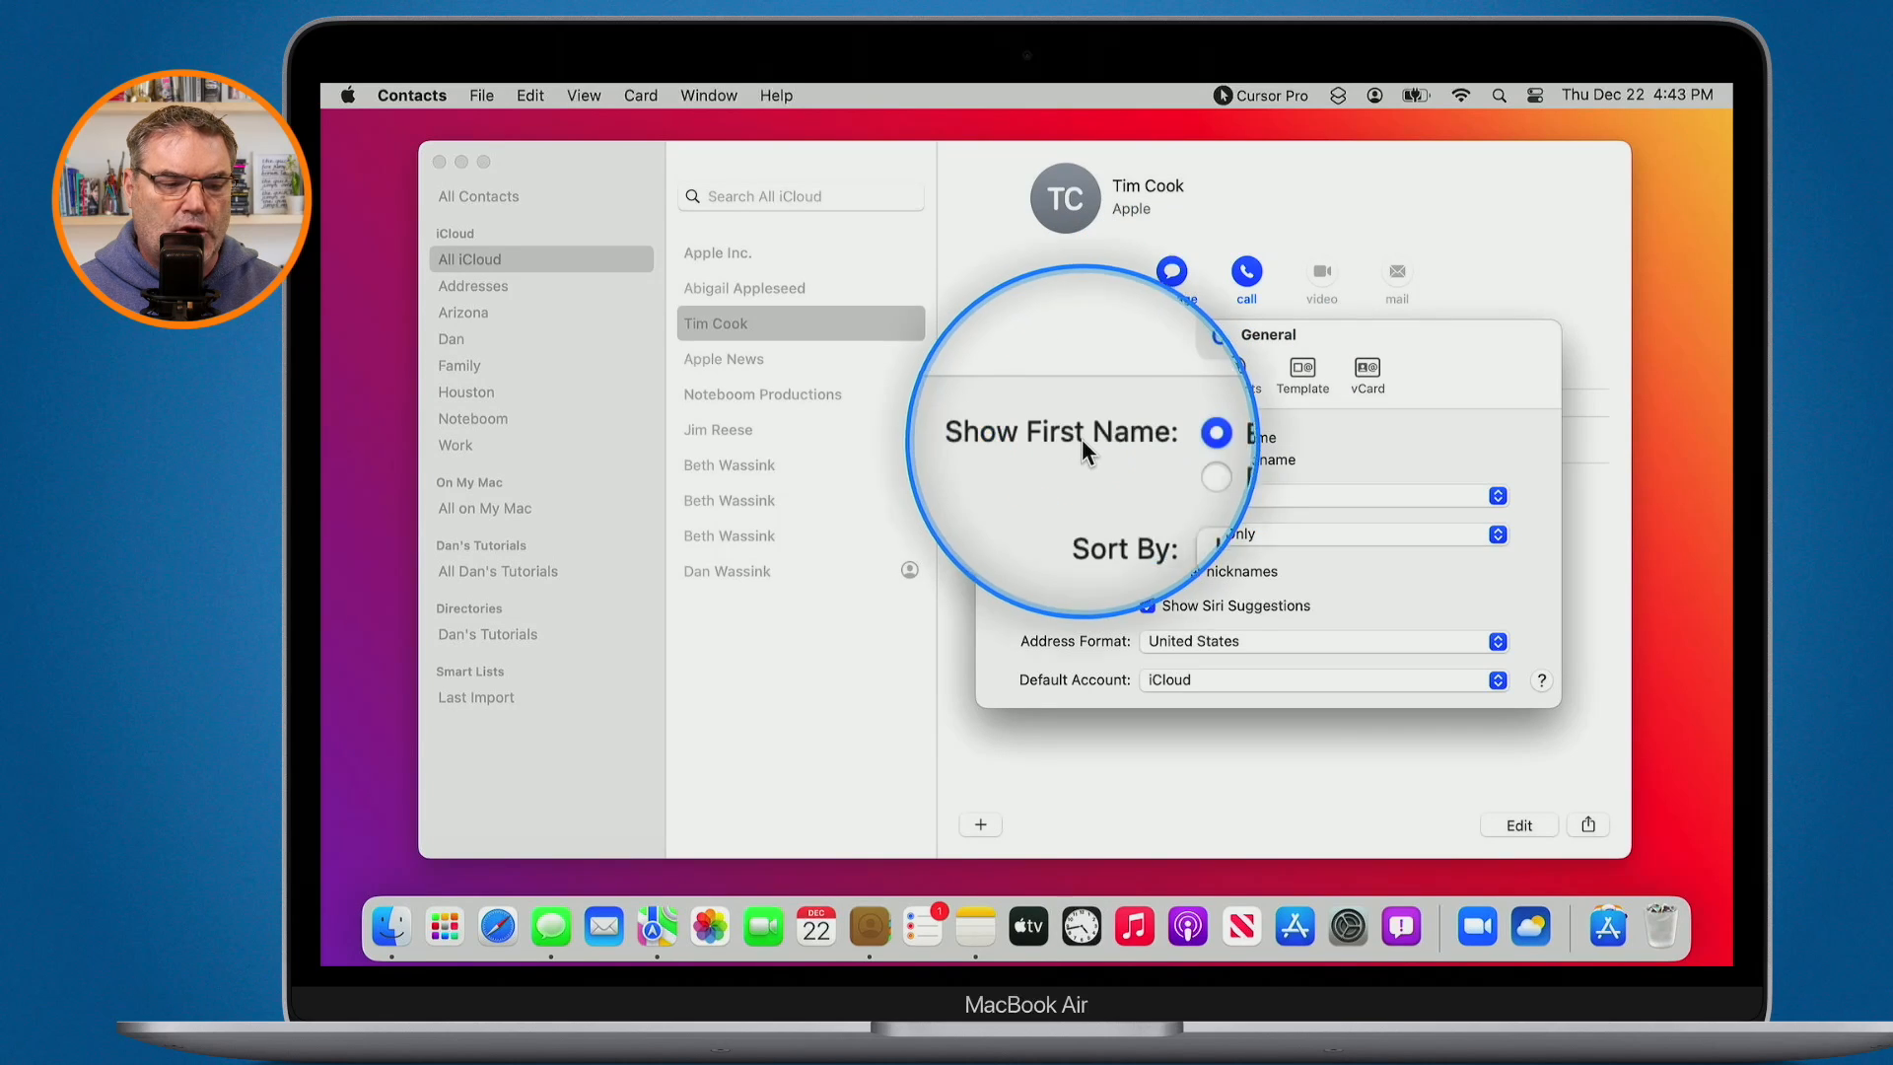
key(ctrl+alt+m)
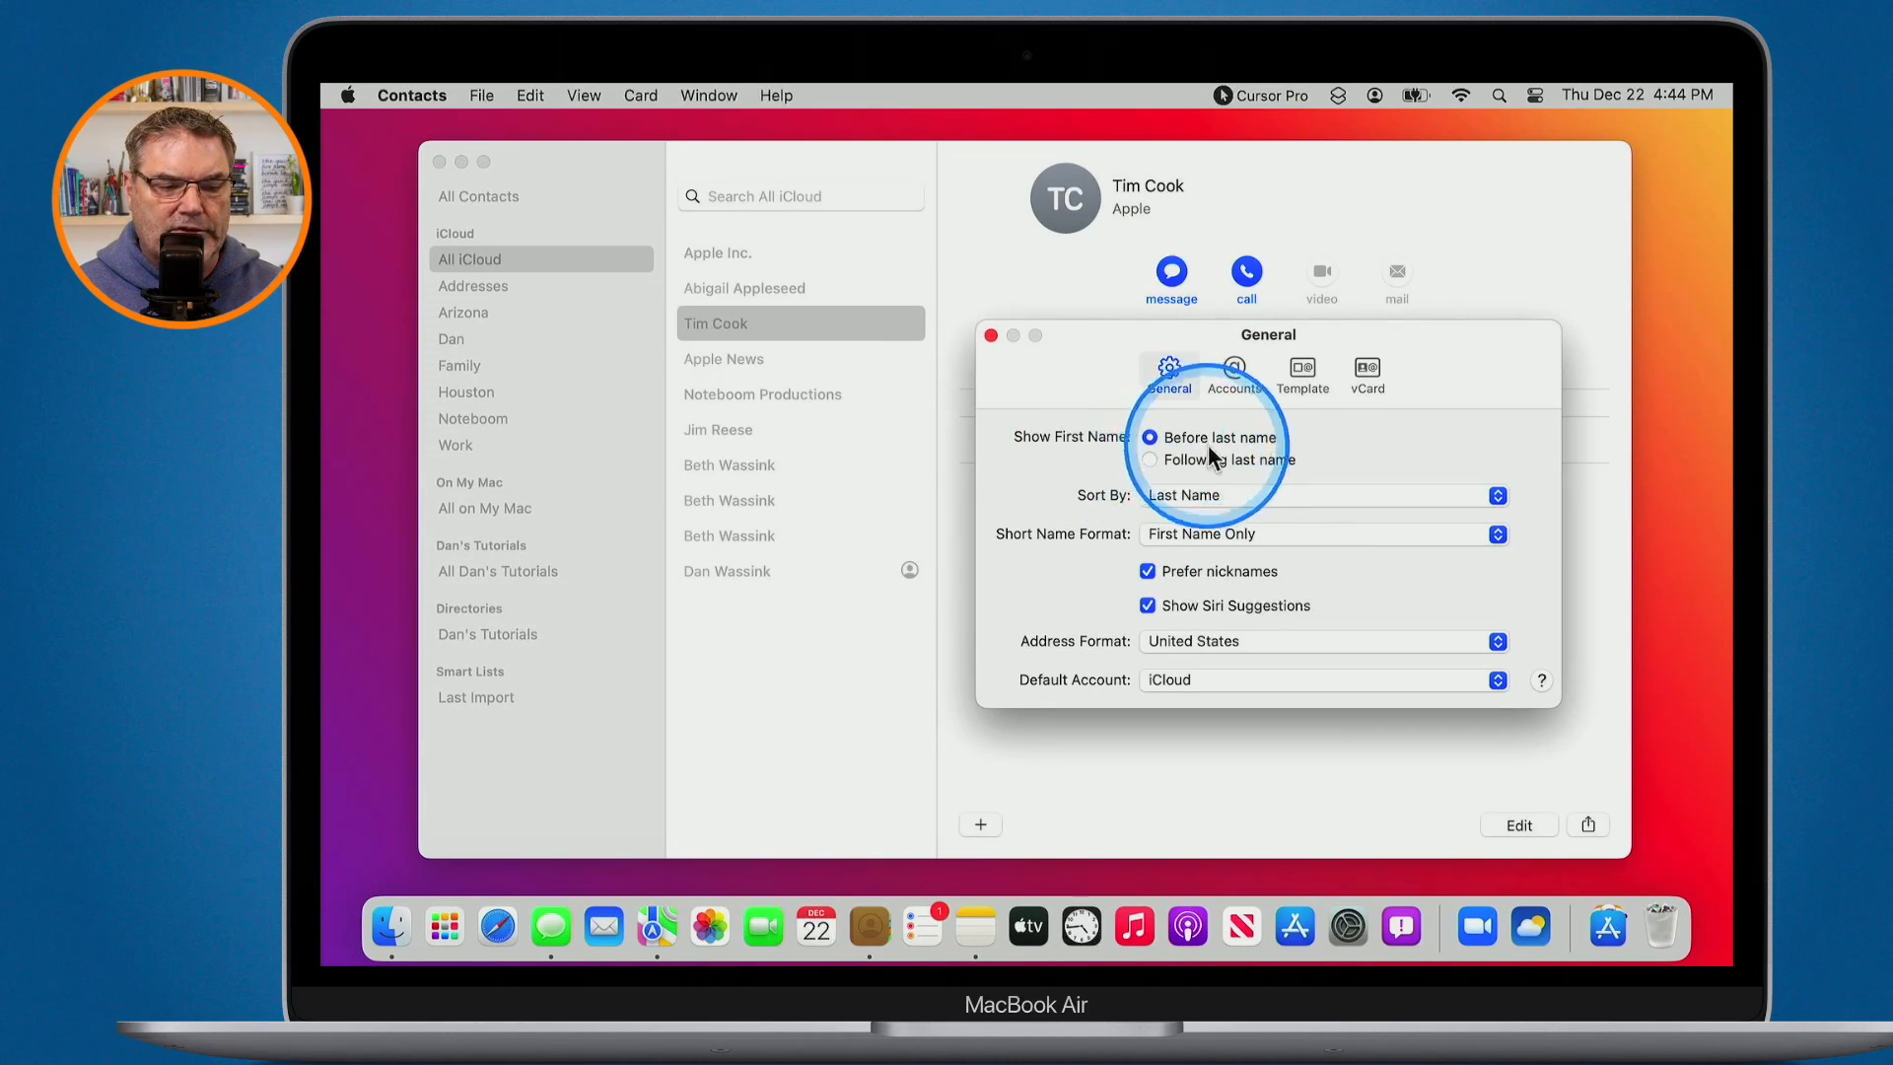
key(ctrl+alt+m)
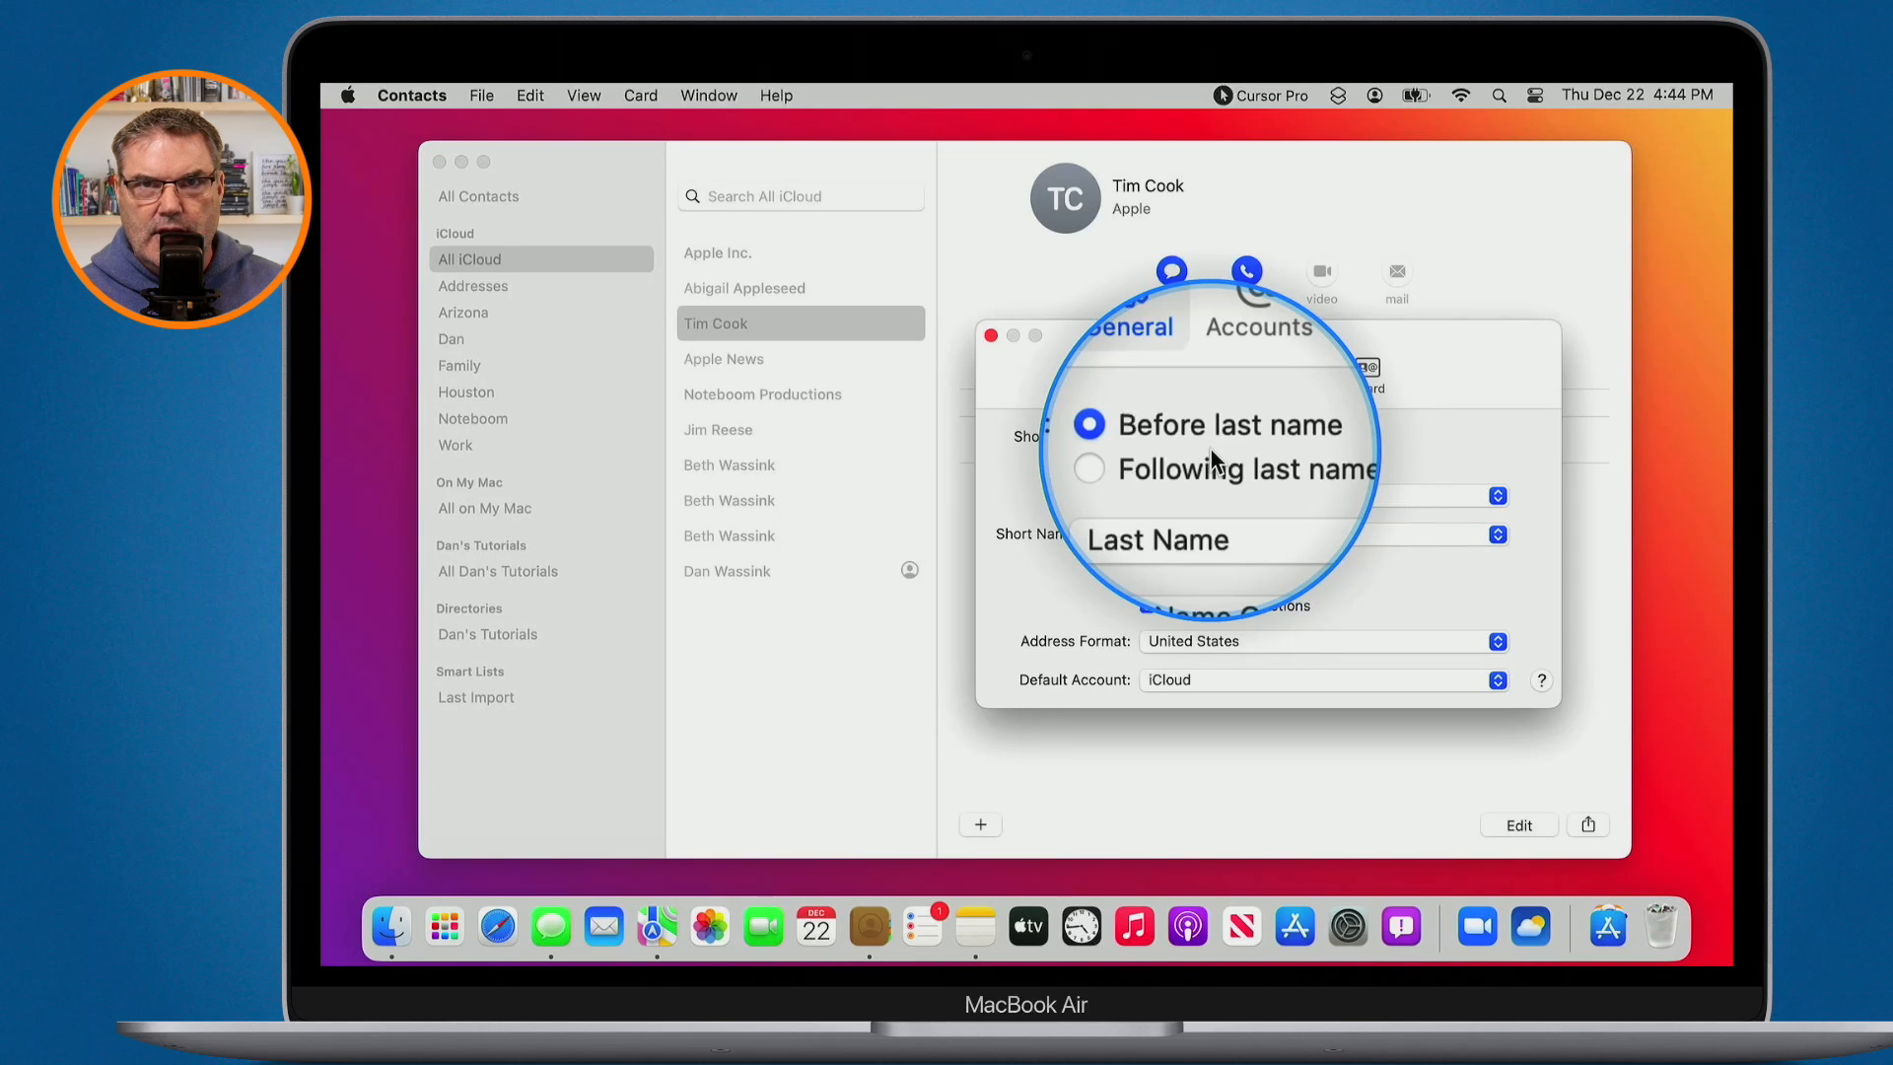
key(ctrl+alt+m)
click(1194, 459)
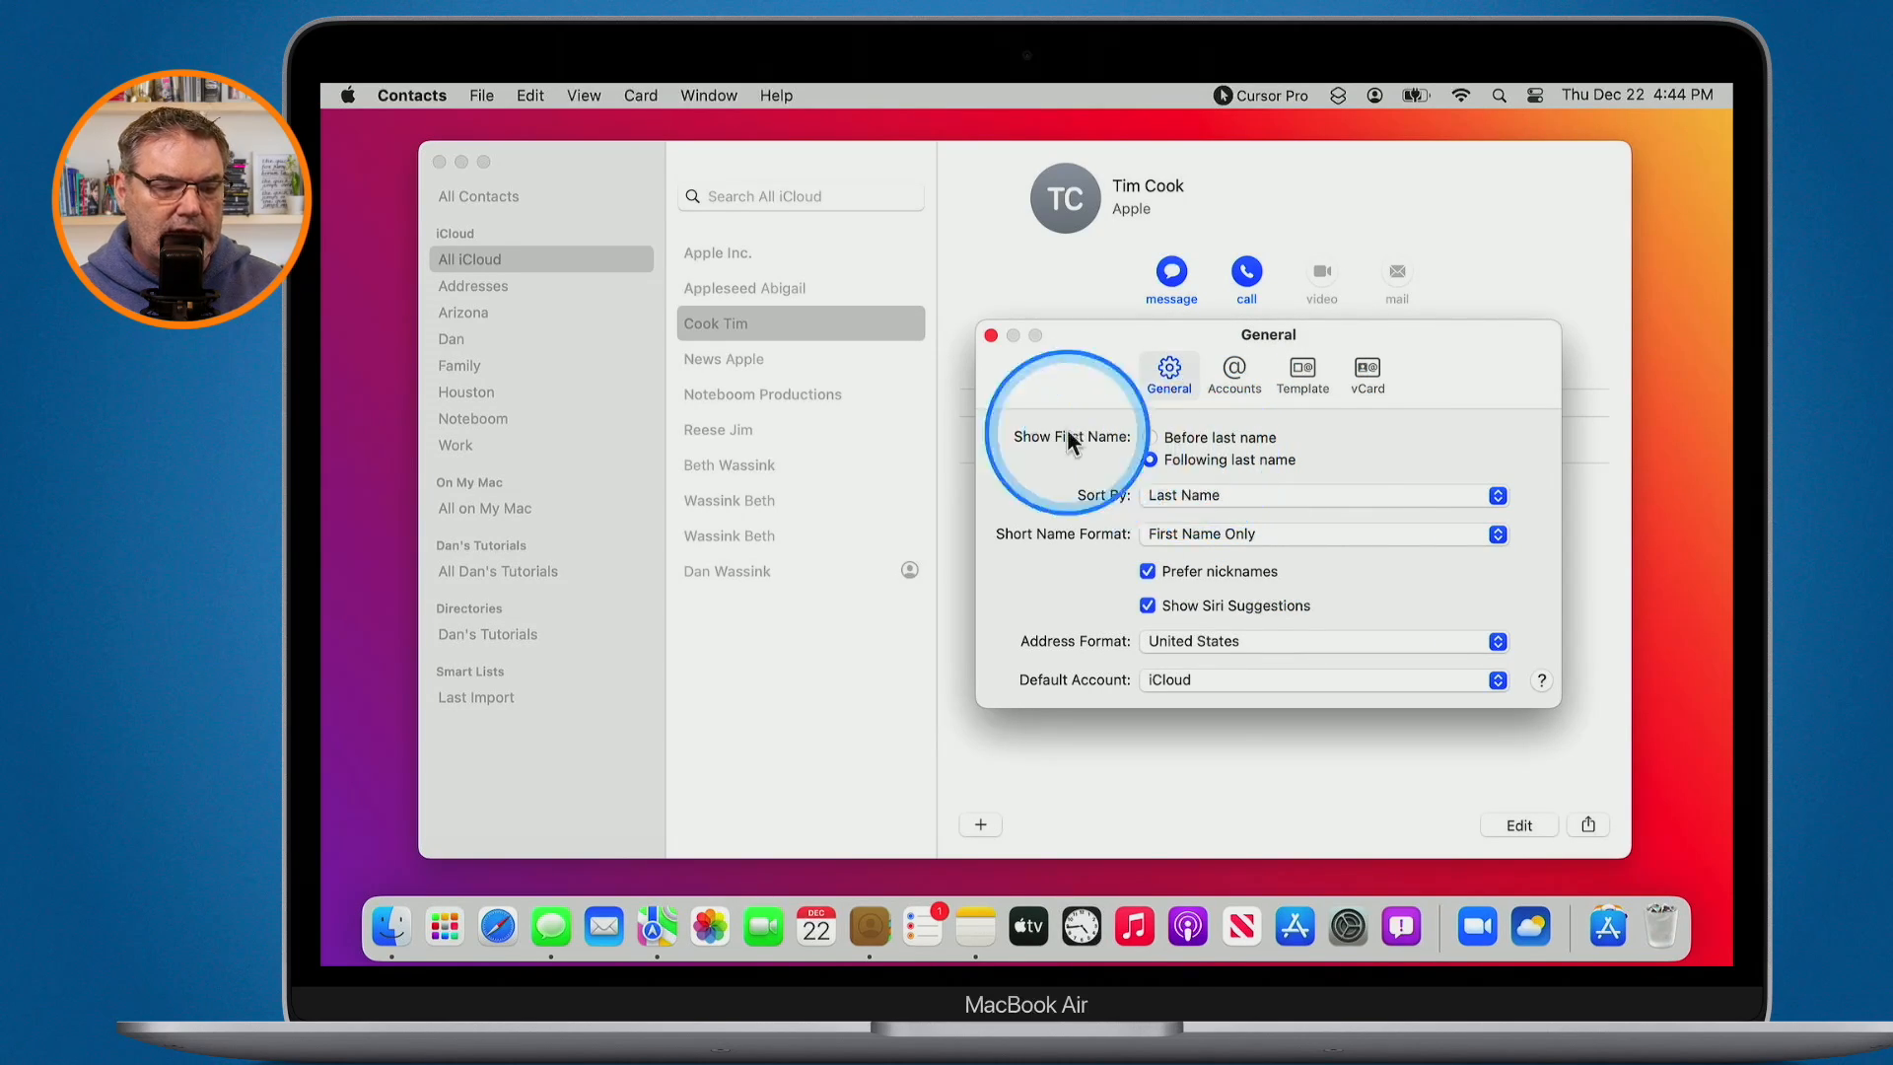
click(1150, 438)
key(alt+z)
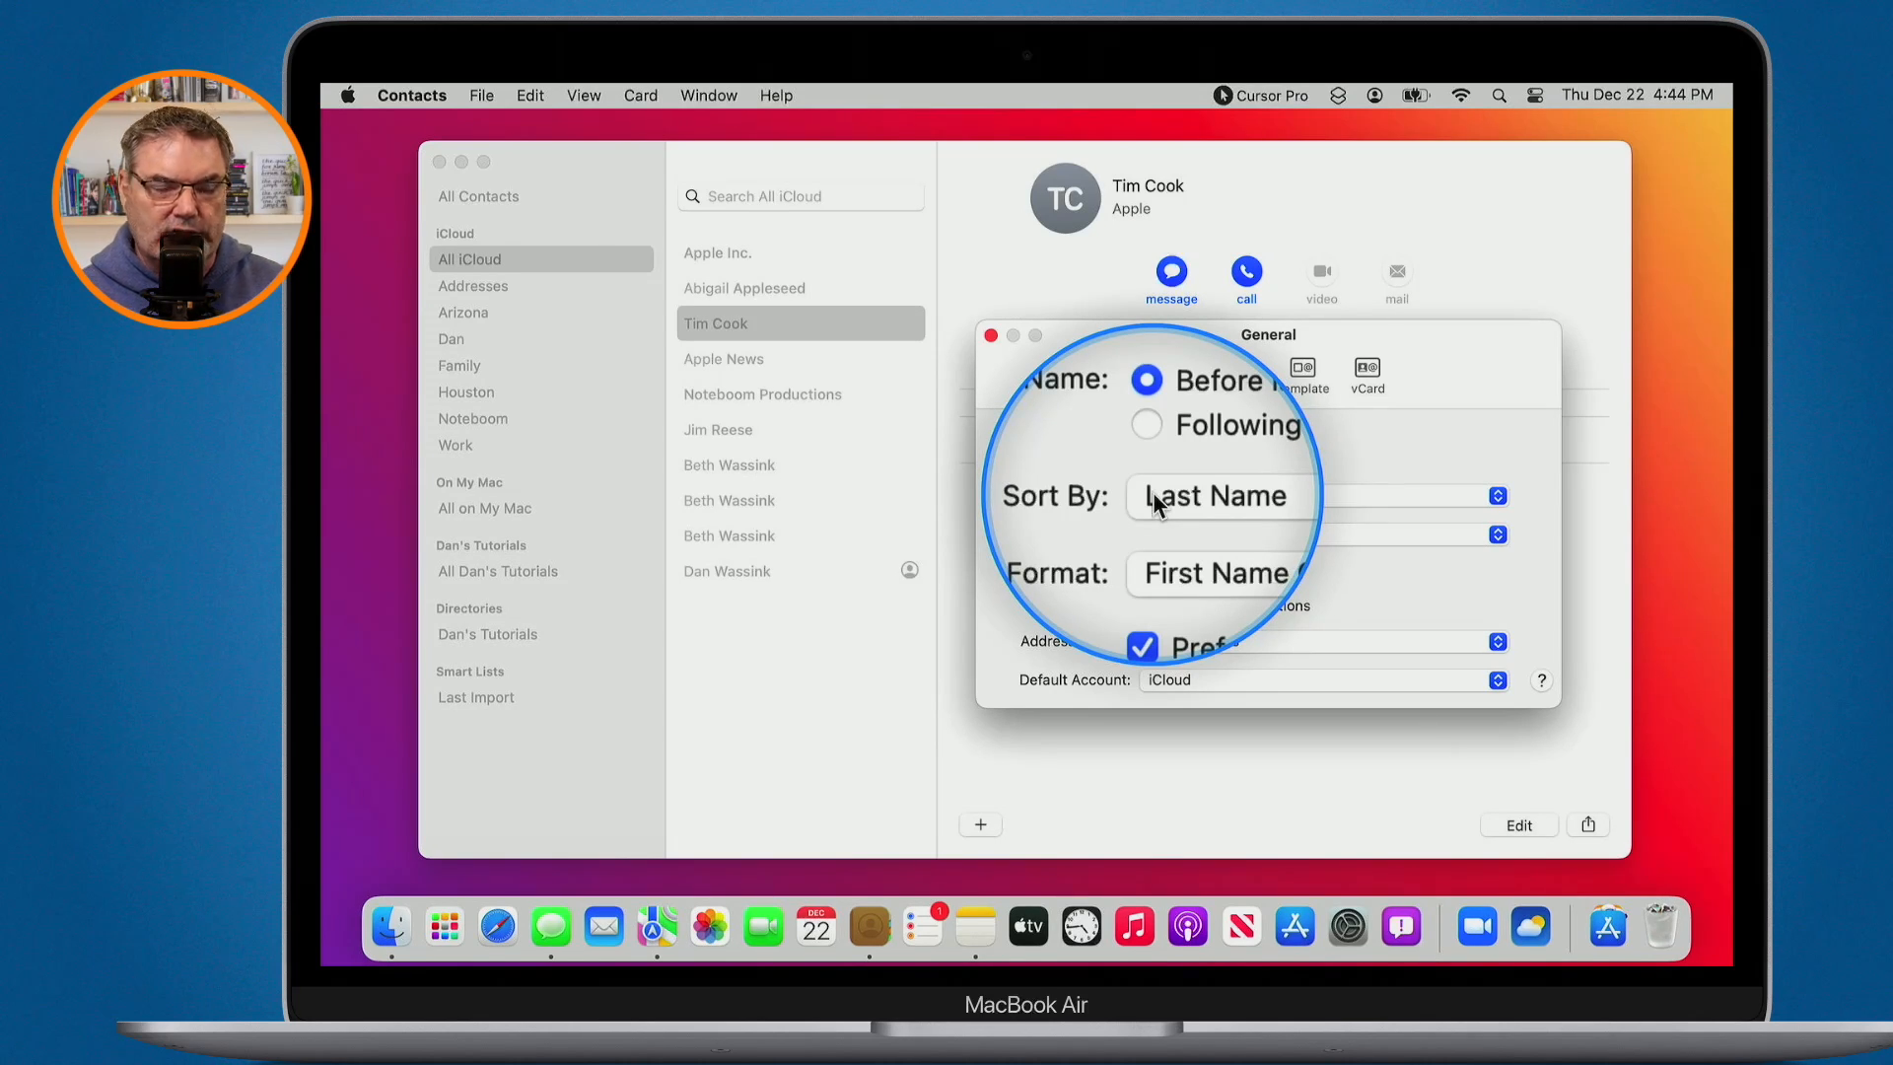
- Sort contacts by First Name and keep iCloud as the default account
click(1152, 495)
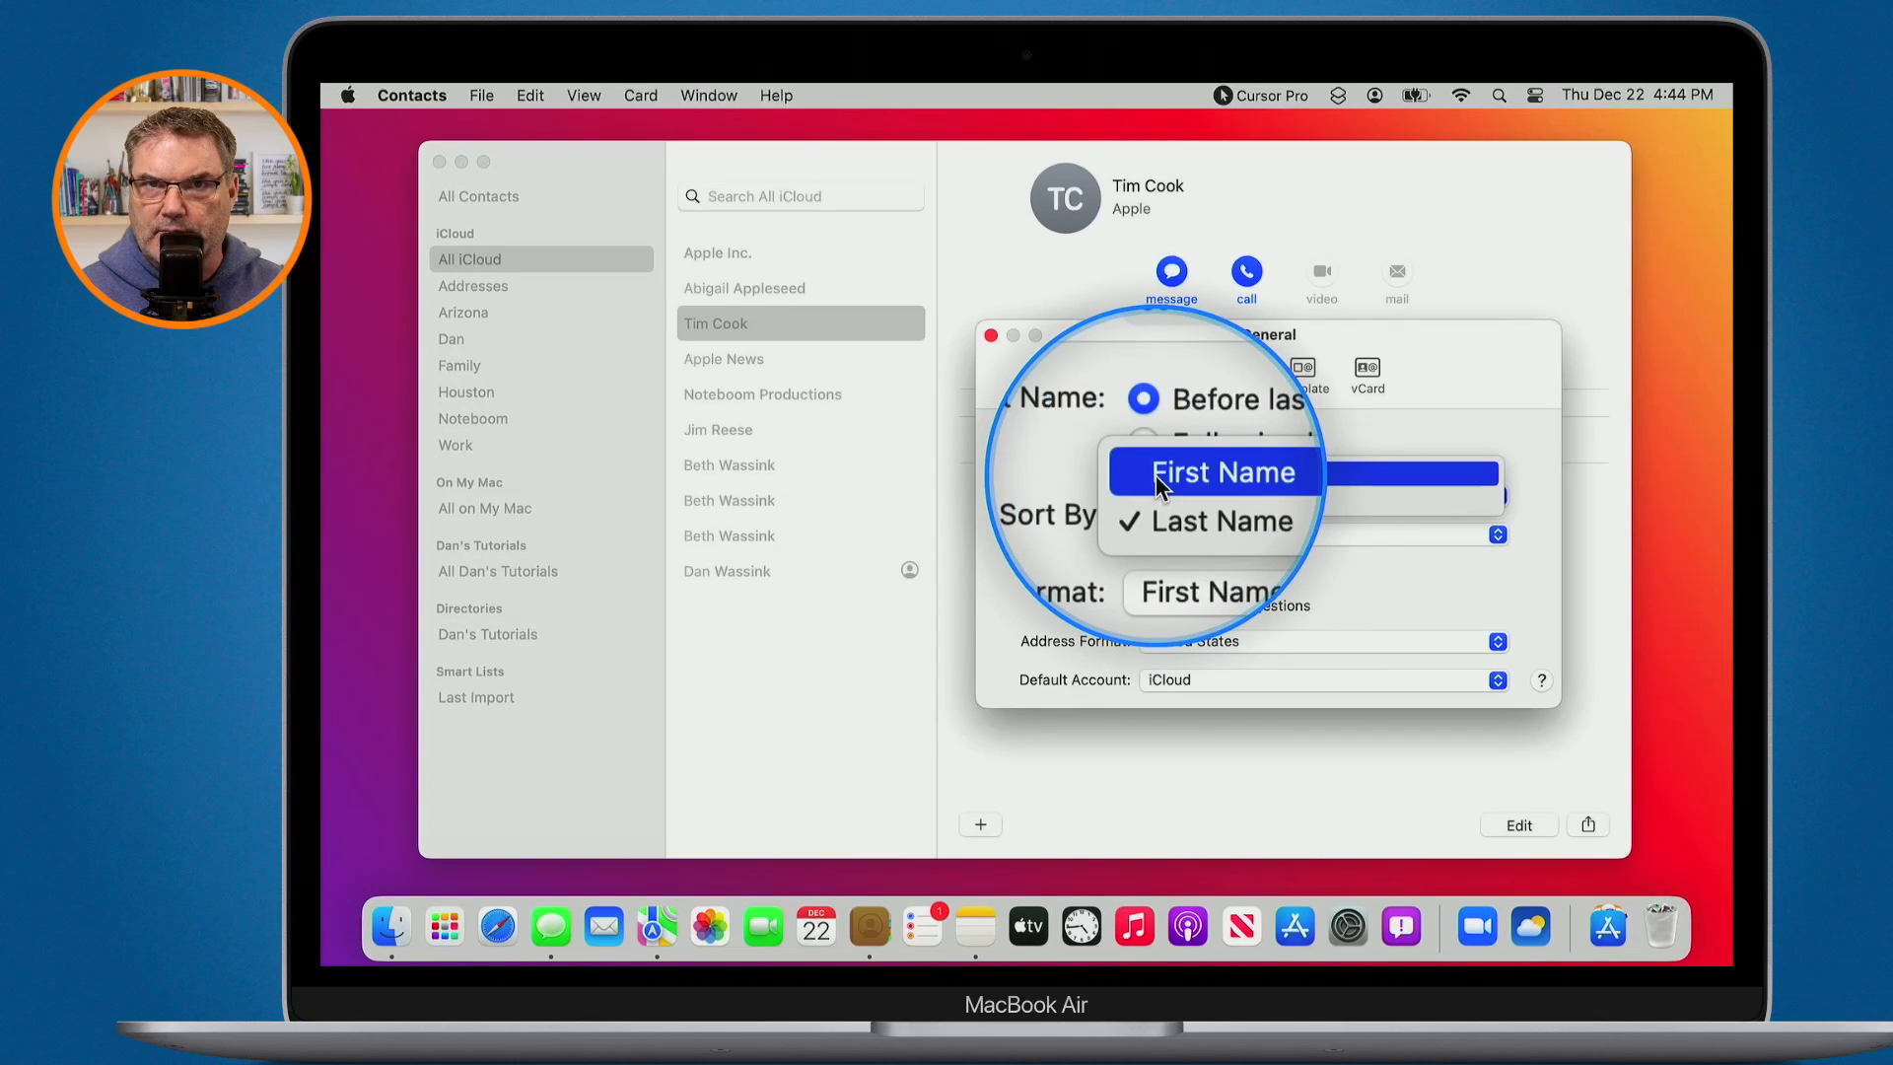
click(1155, 475)
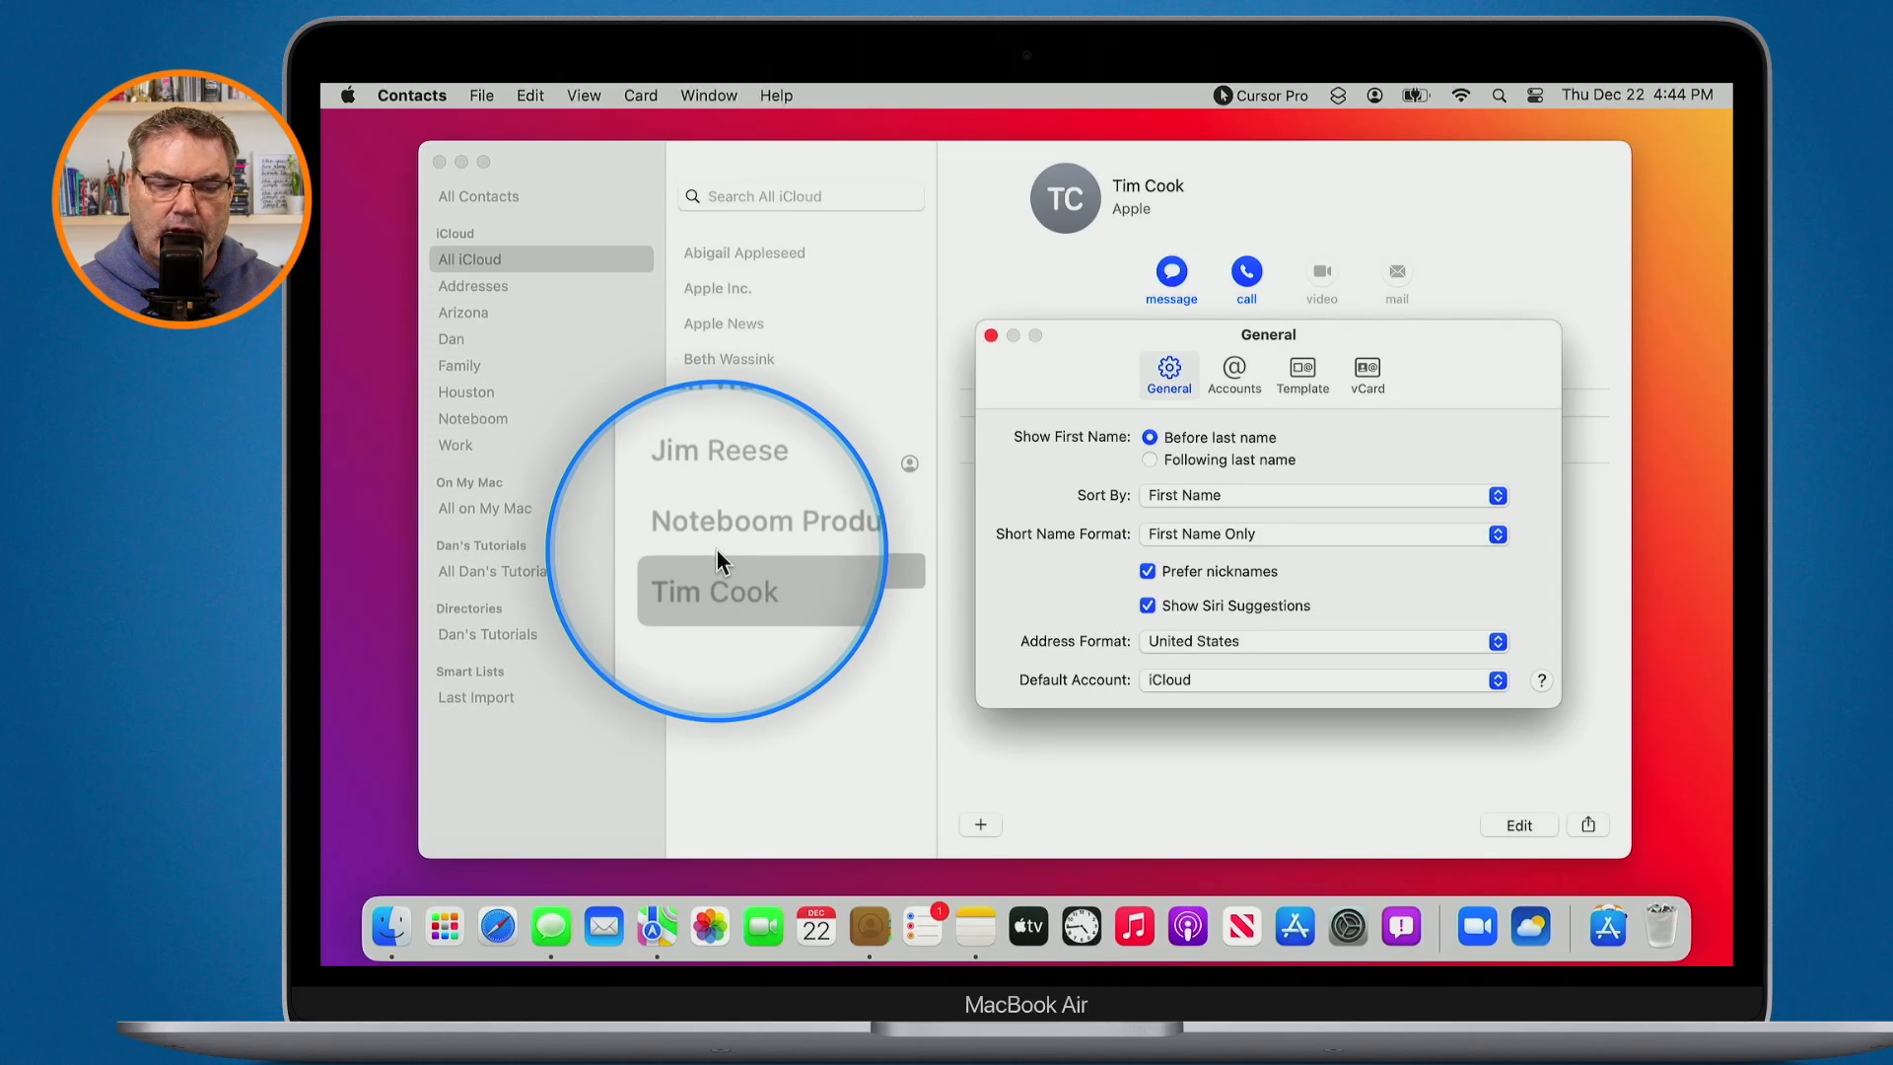
click(1171, 682)
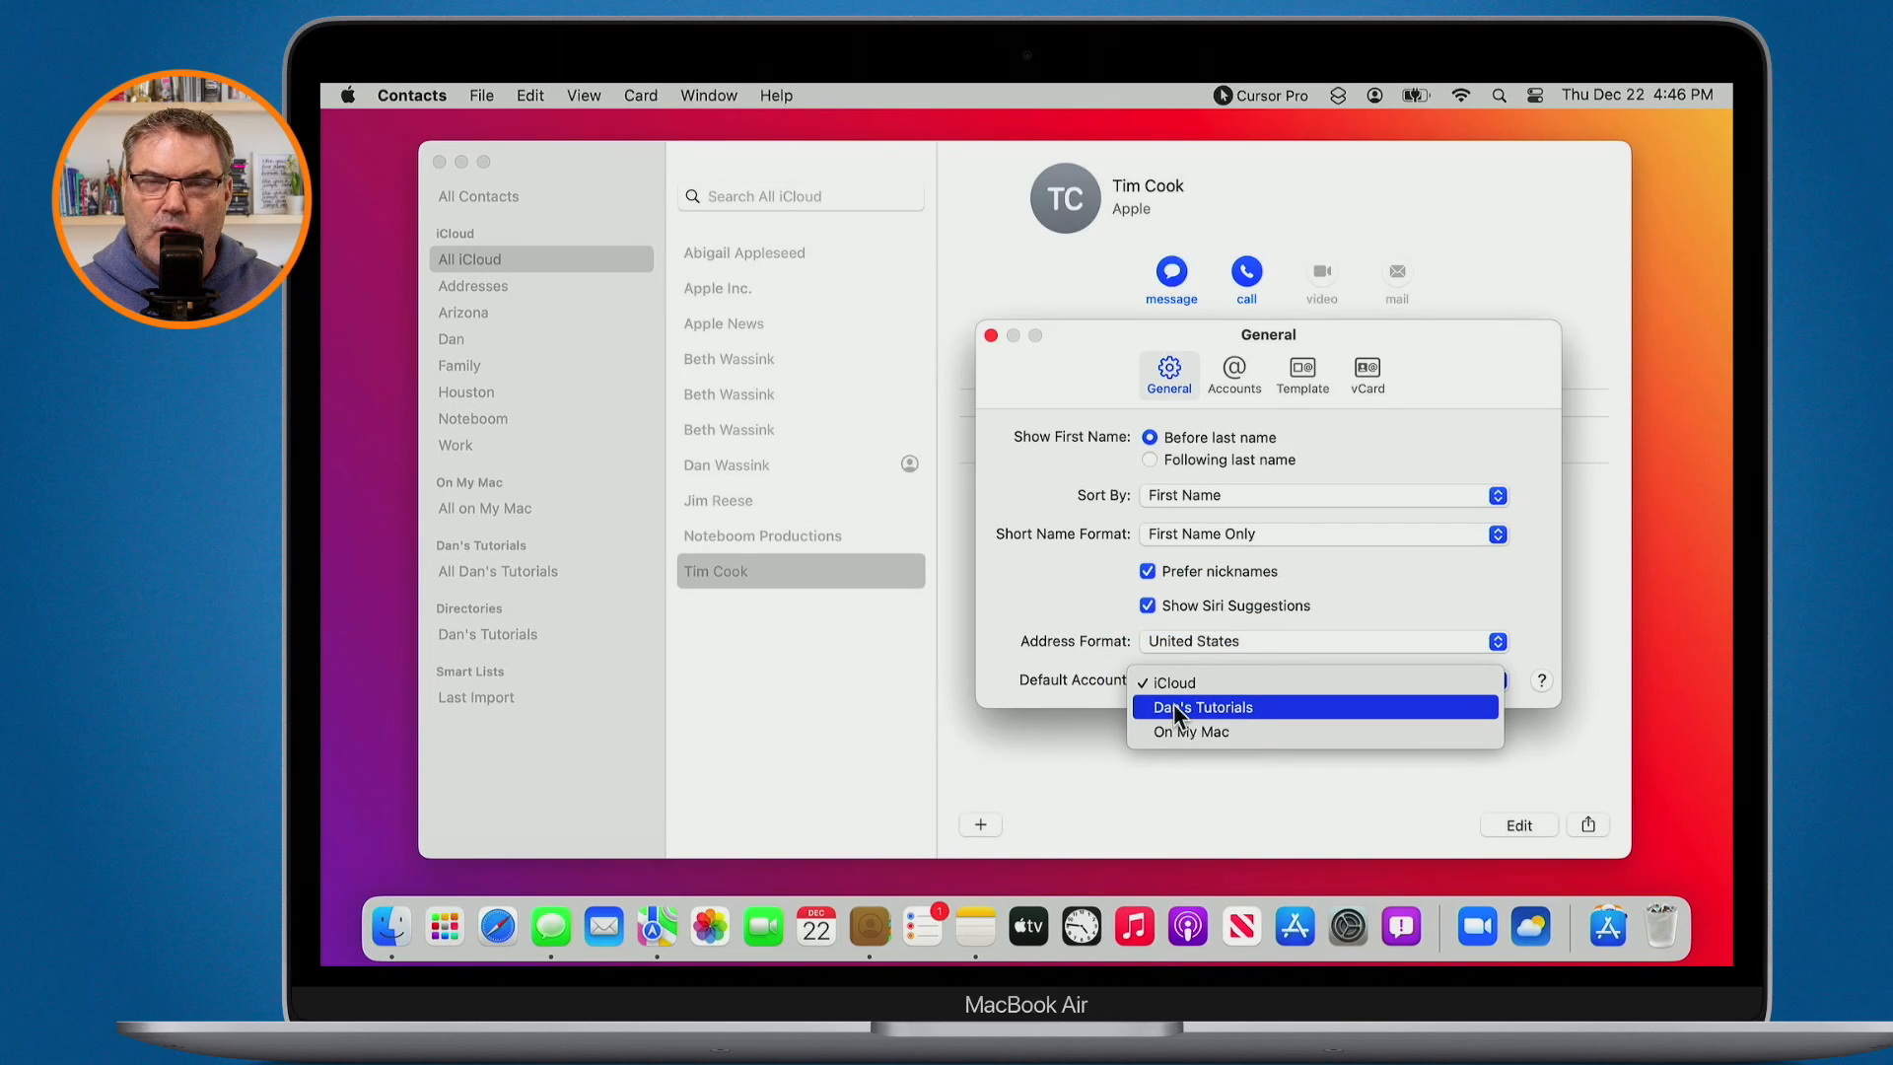
click(1077, 536)
click(1226, 382)
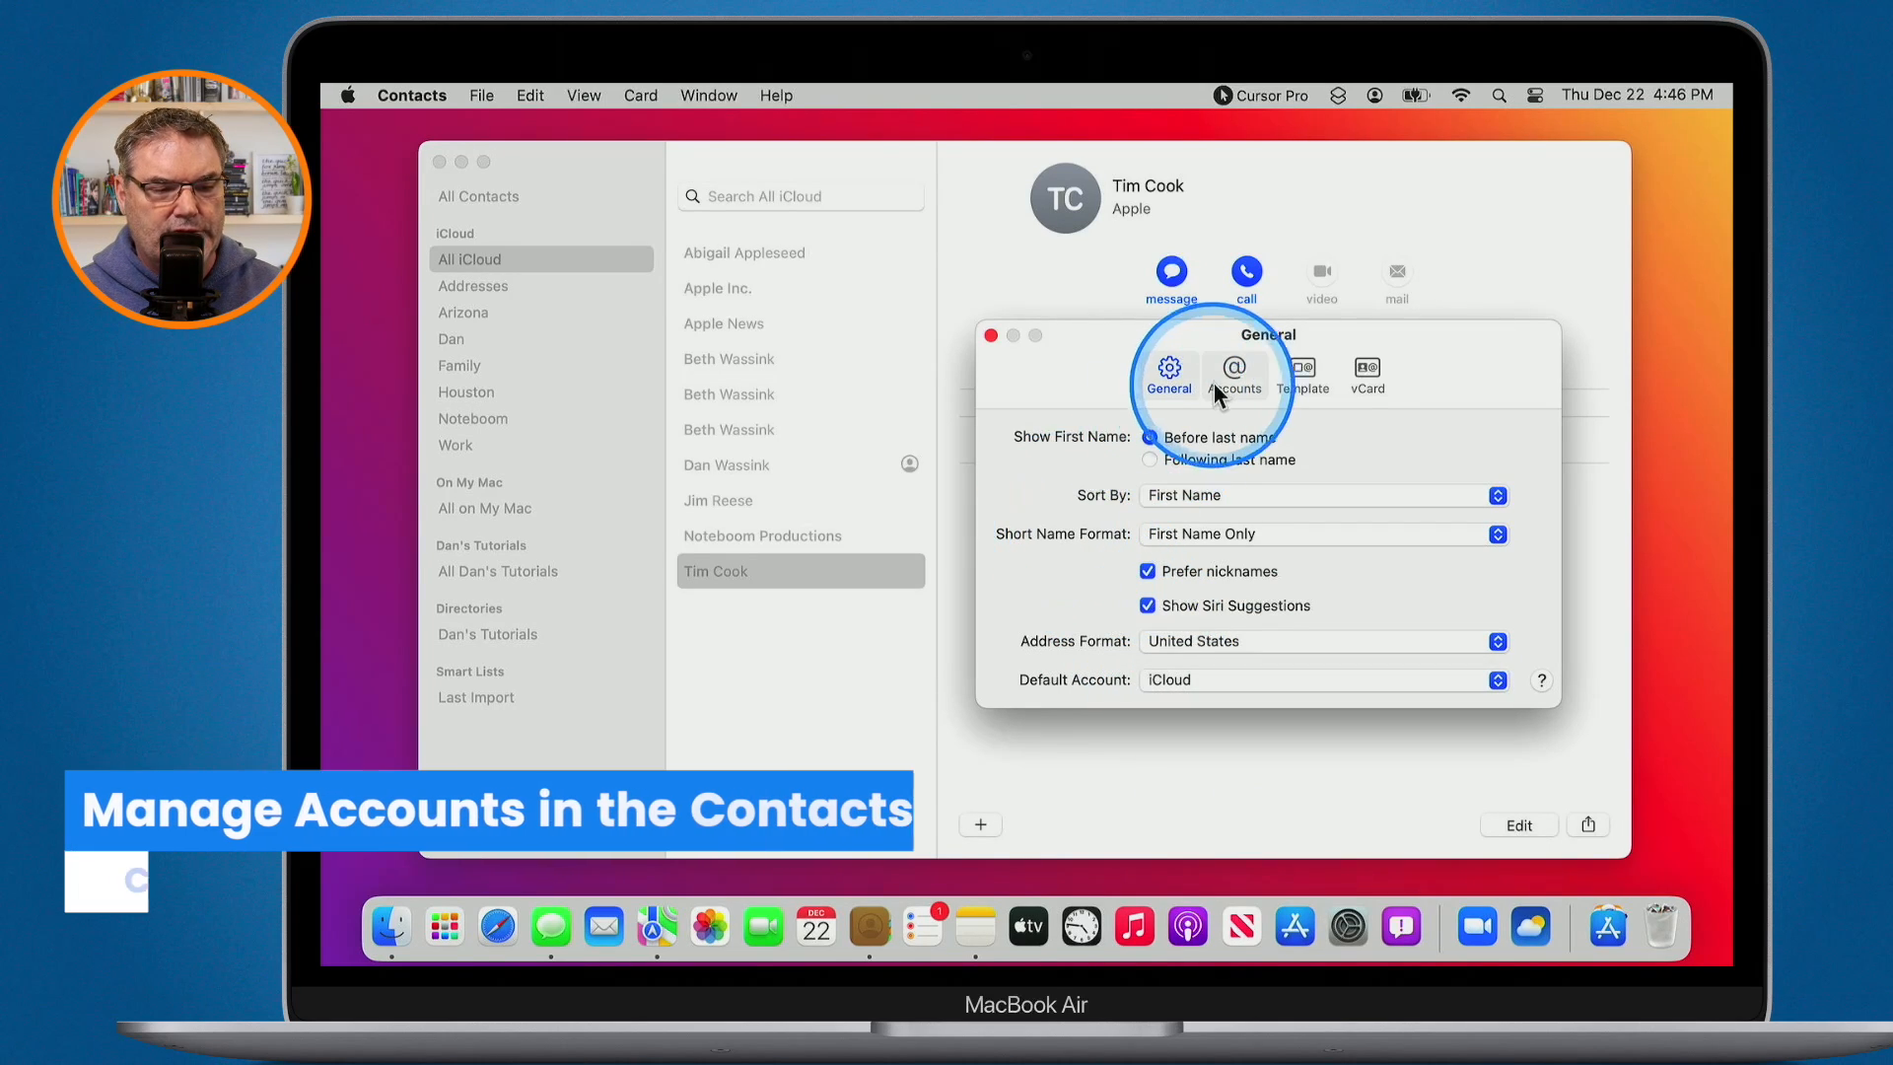
- Review the listed account's details, then show the new-card Template settings
key(ctrl+m)
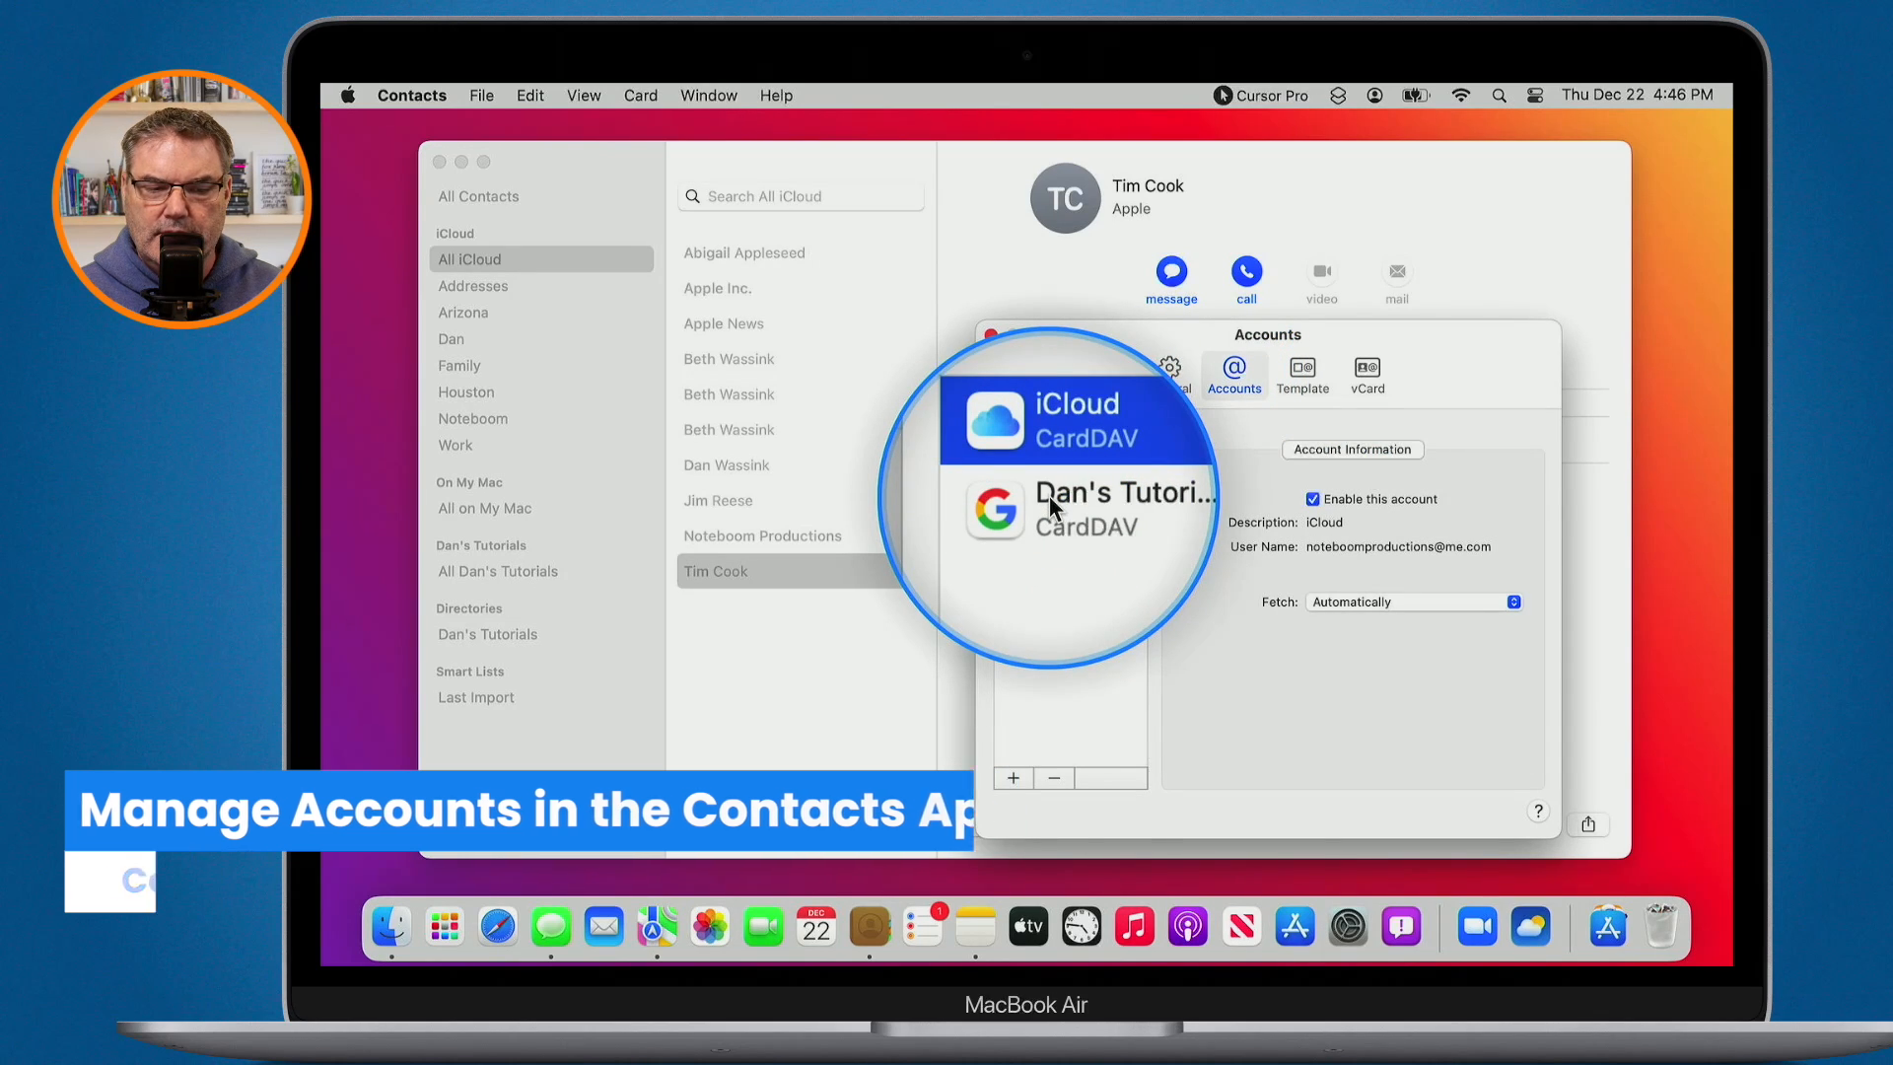
click(1049, 495)
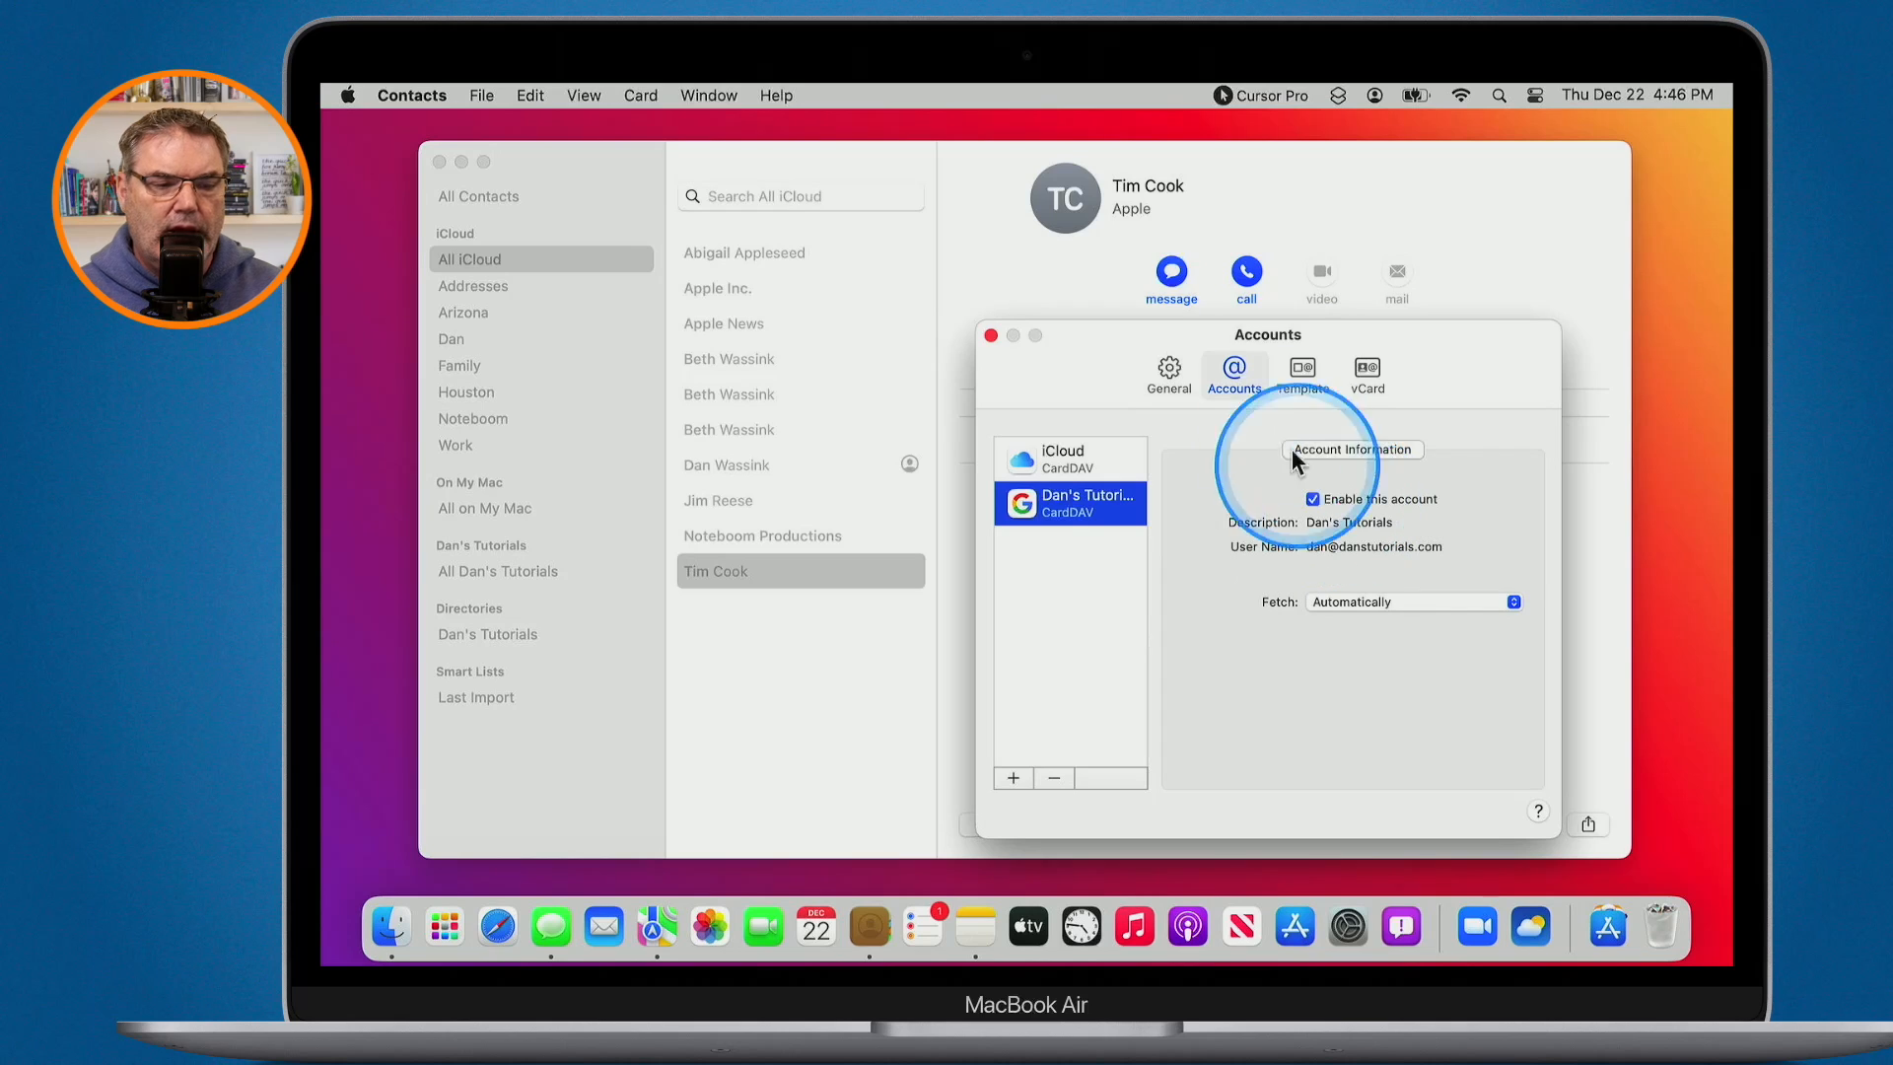
click(1295, 381)
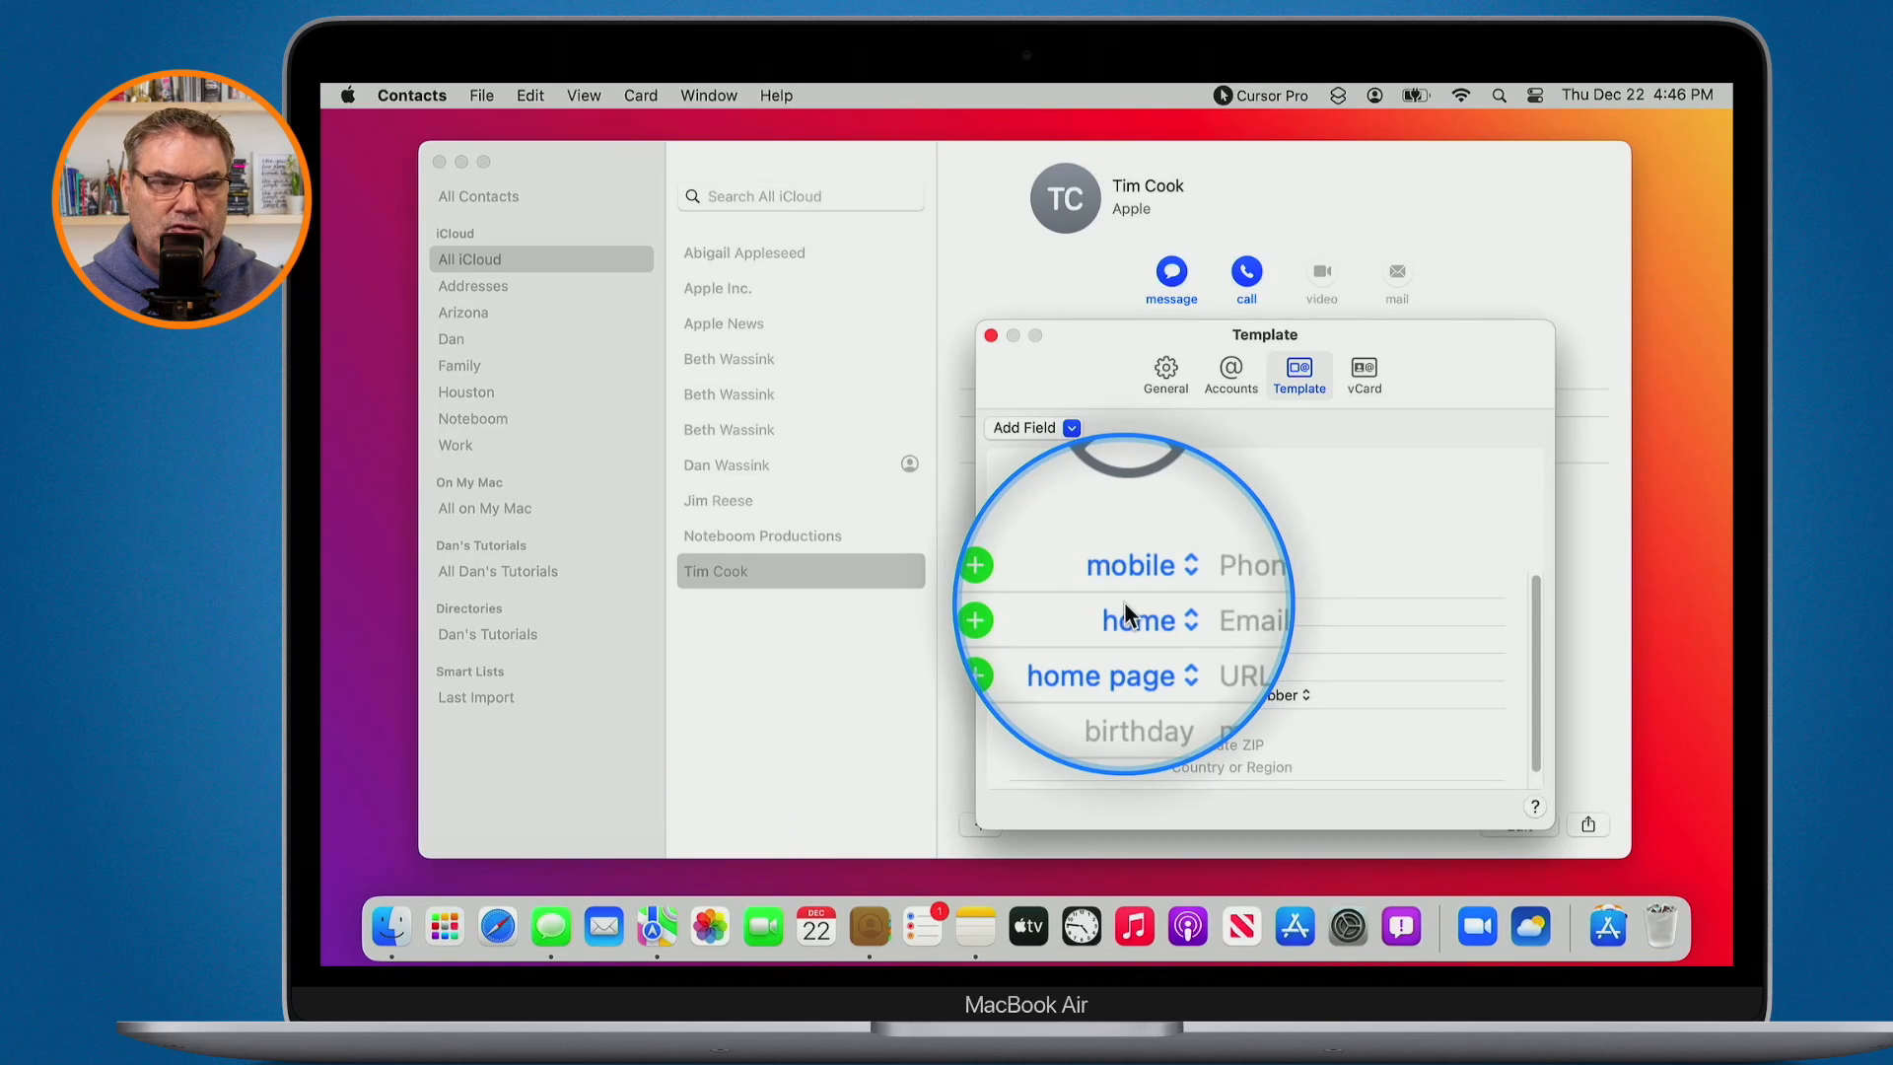
- Add a work Email field to the template and relabel the second phone field Apple Watch
key(ctrl+alt+m)
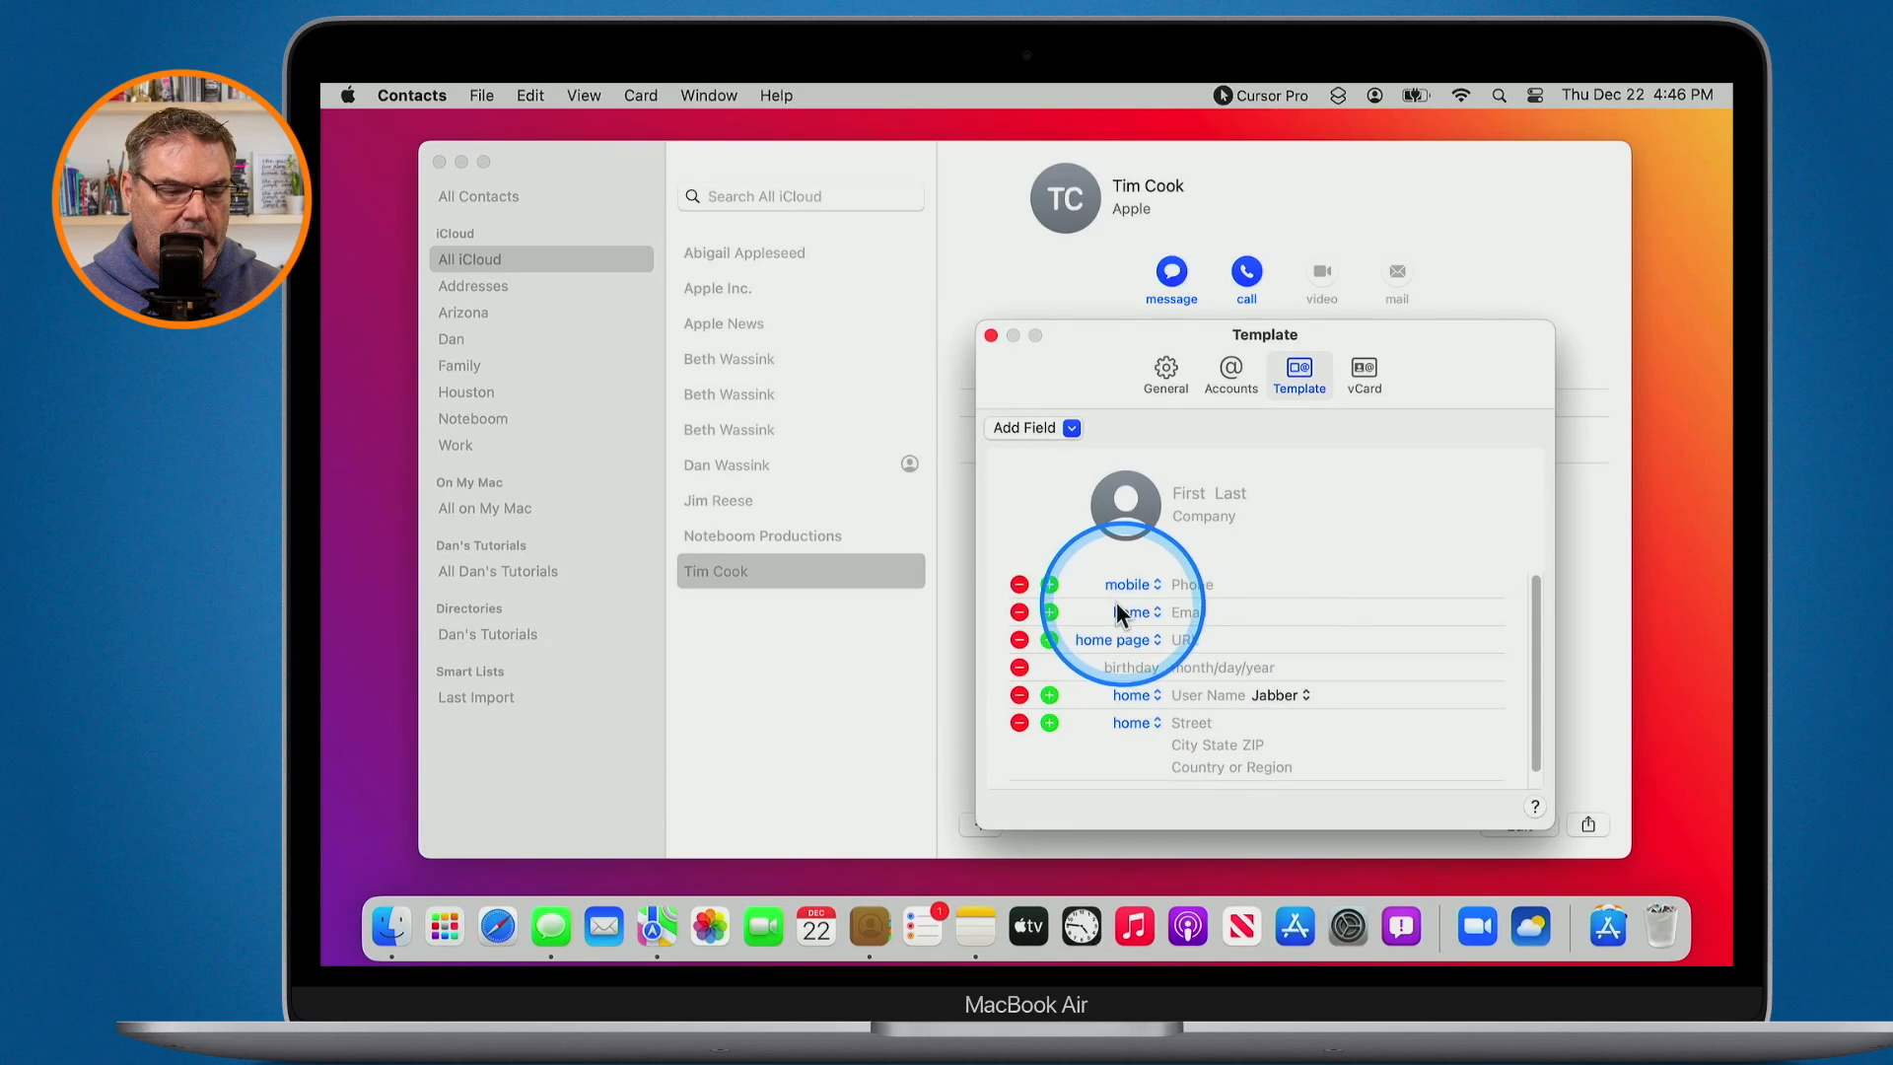
click(1050, 612)
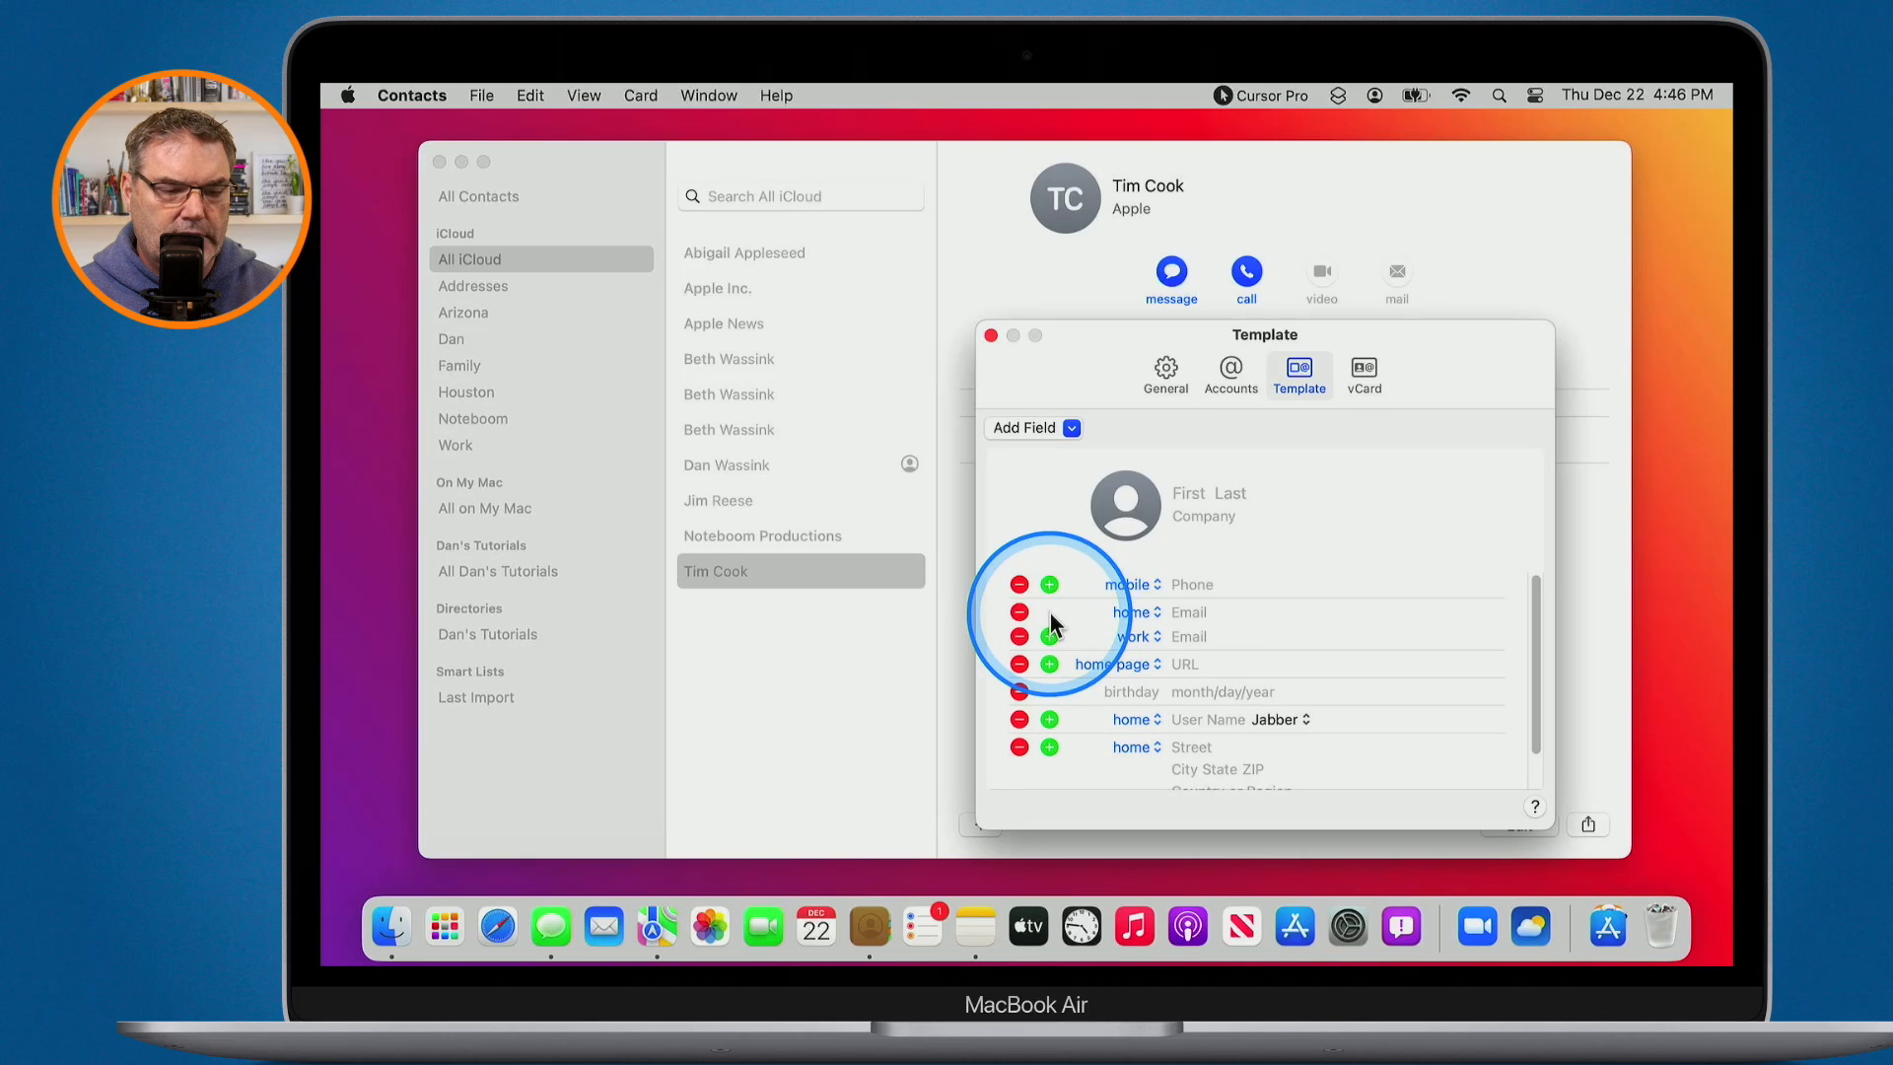
key(ctrl+alt+m)
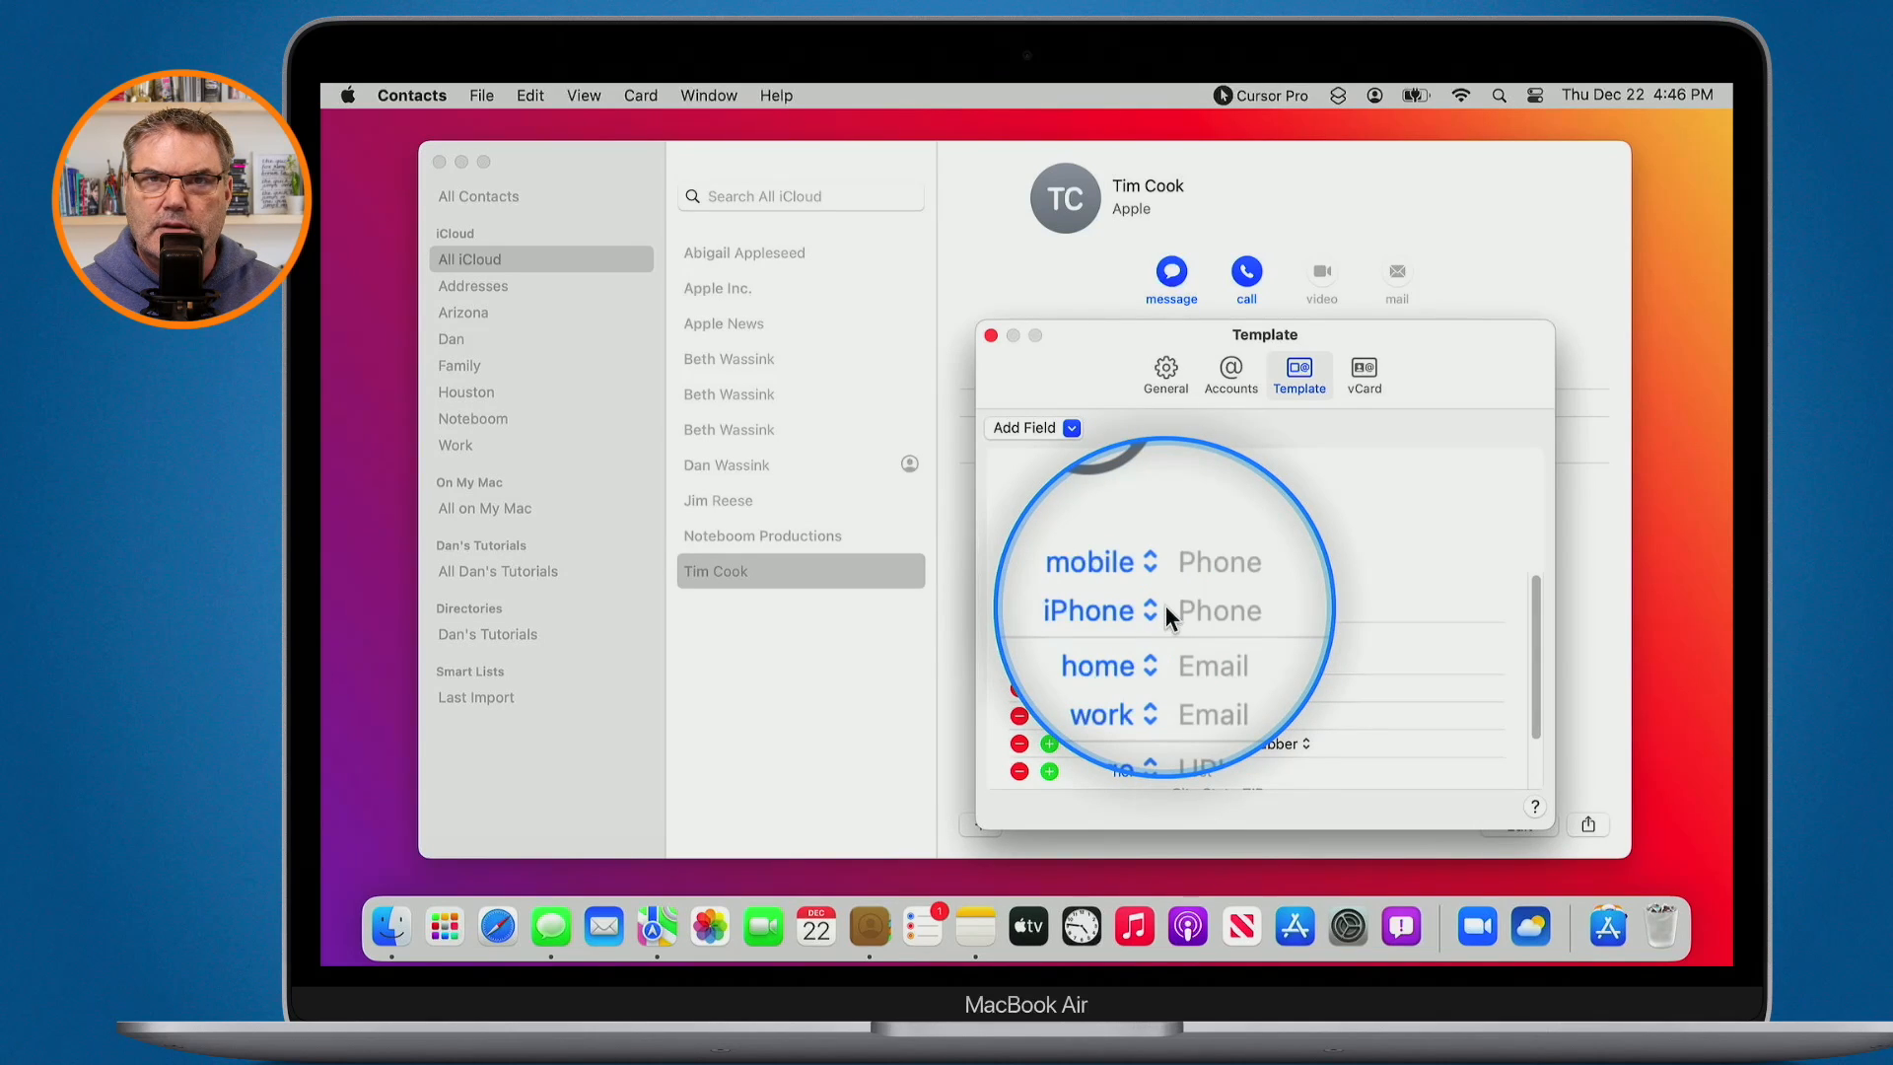
click(1139, 606)
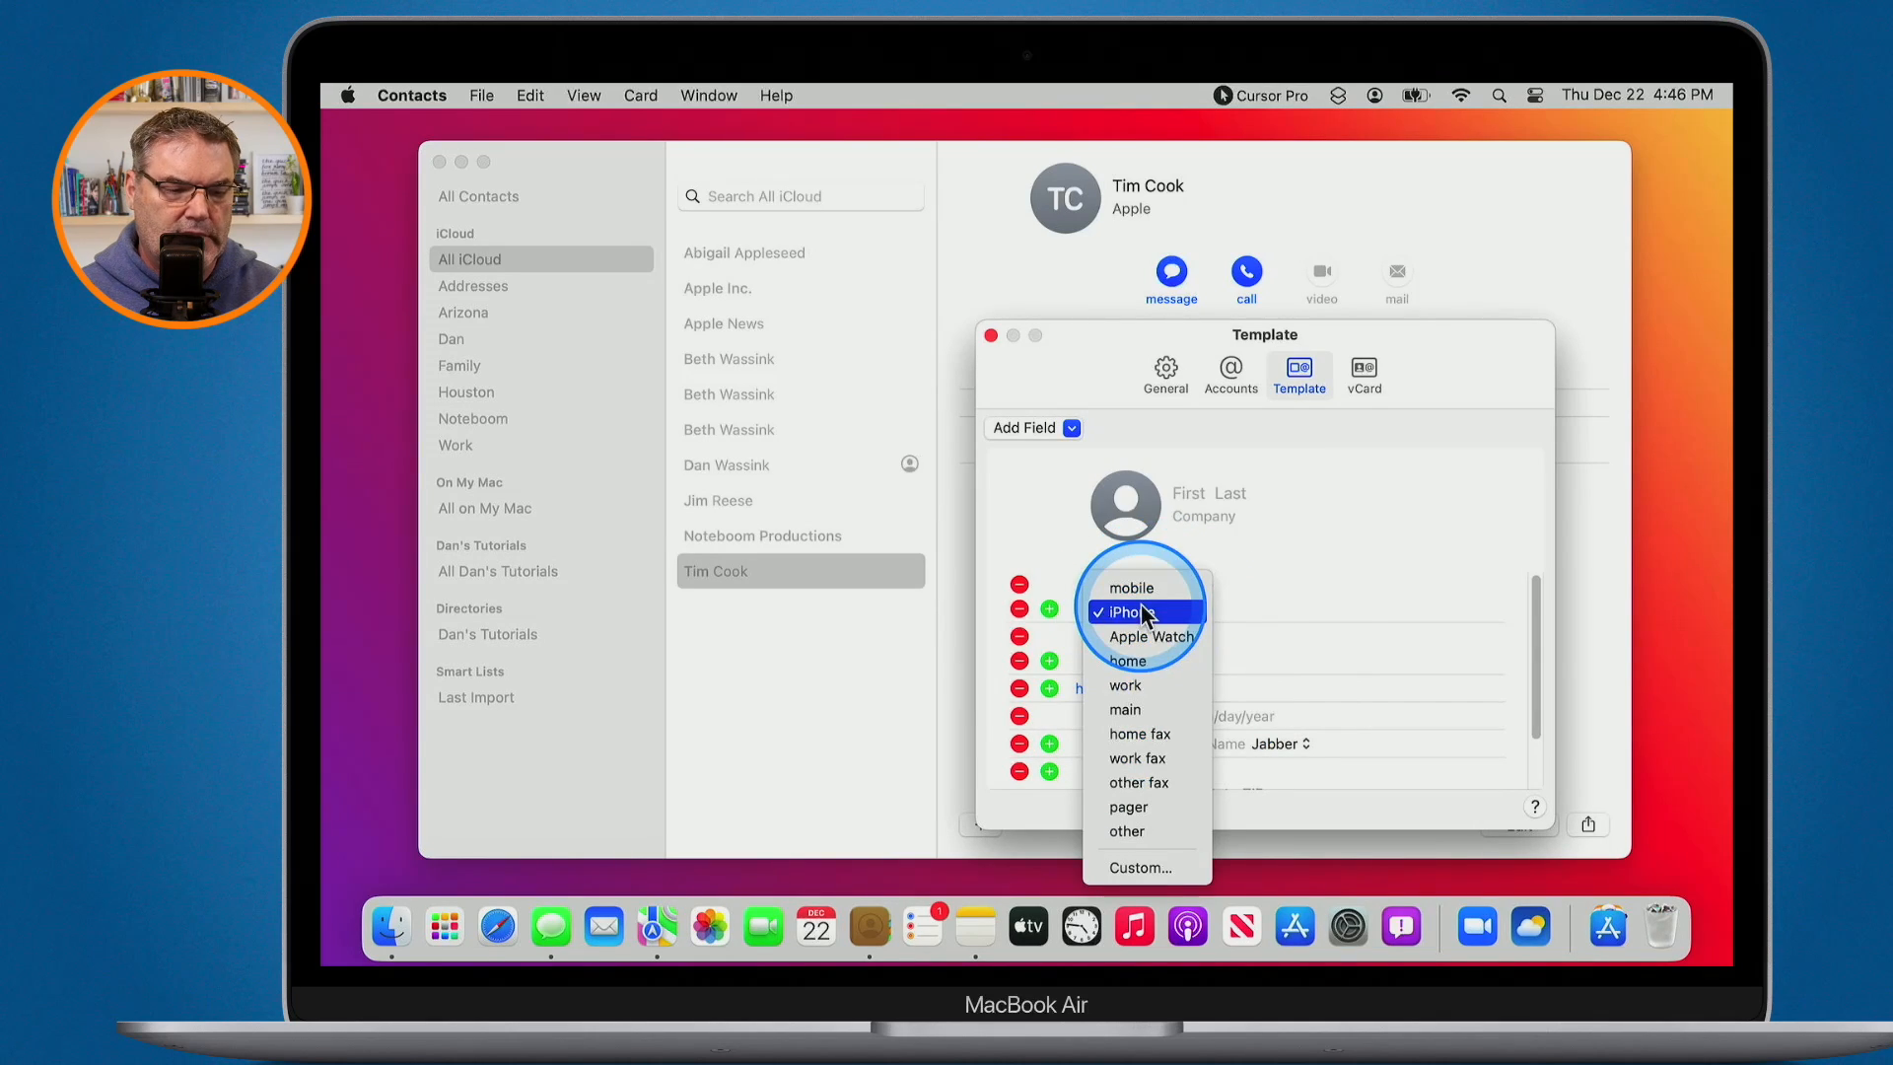
click(1132, 636)
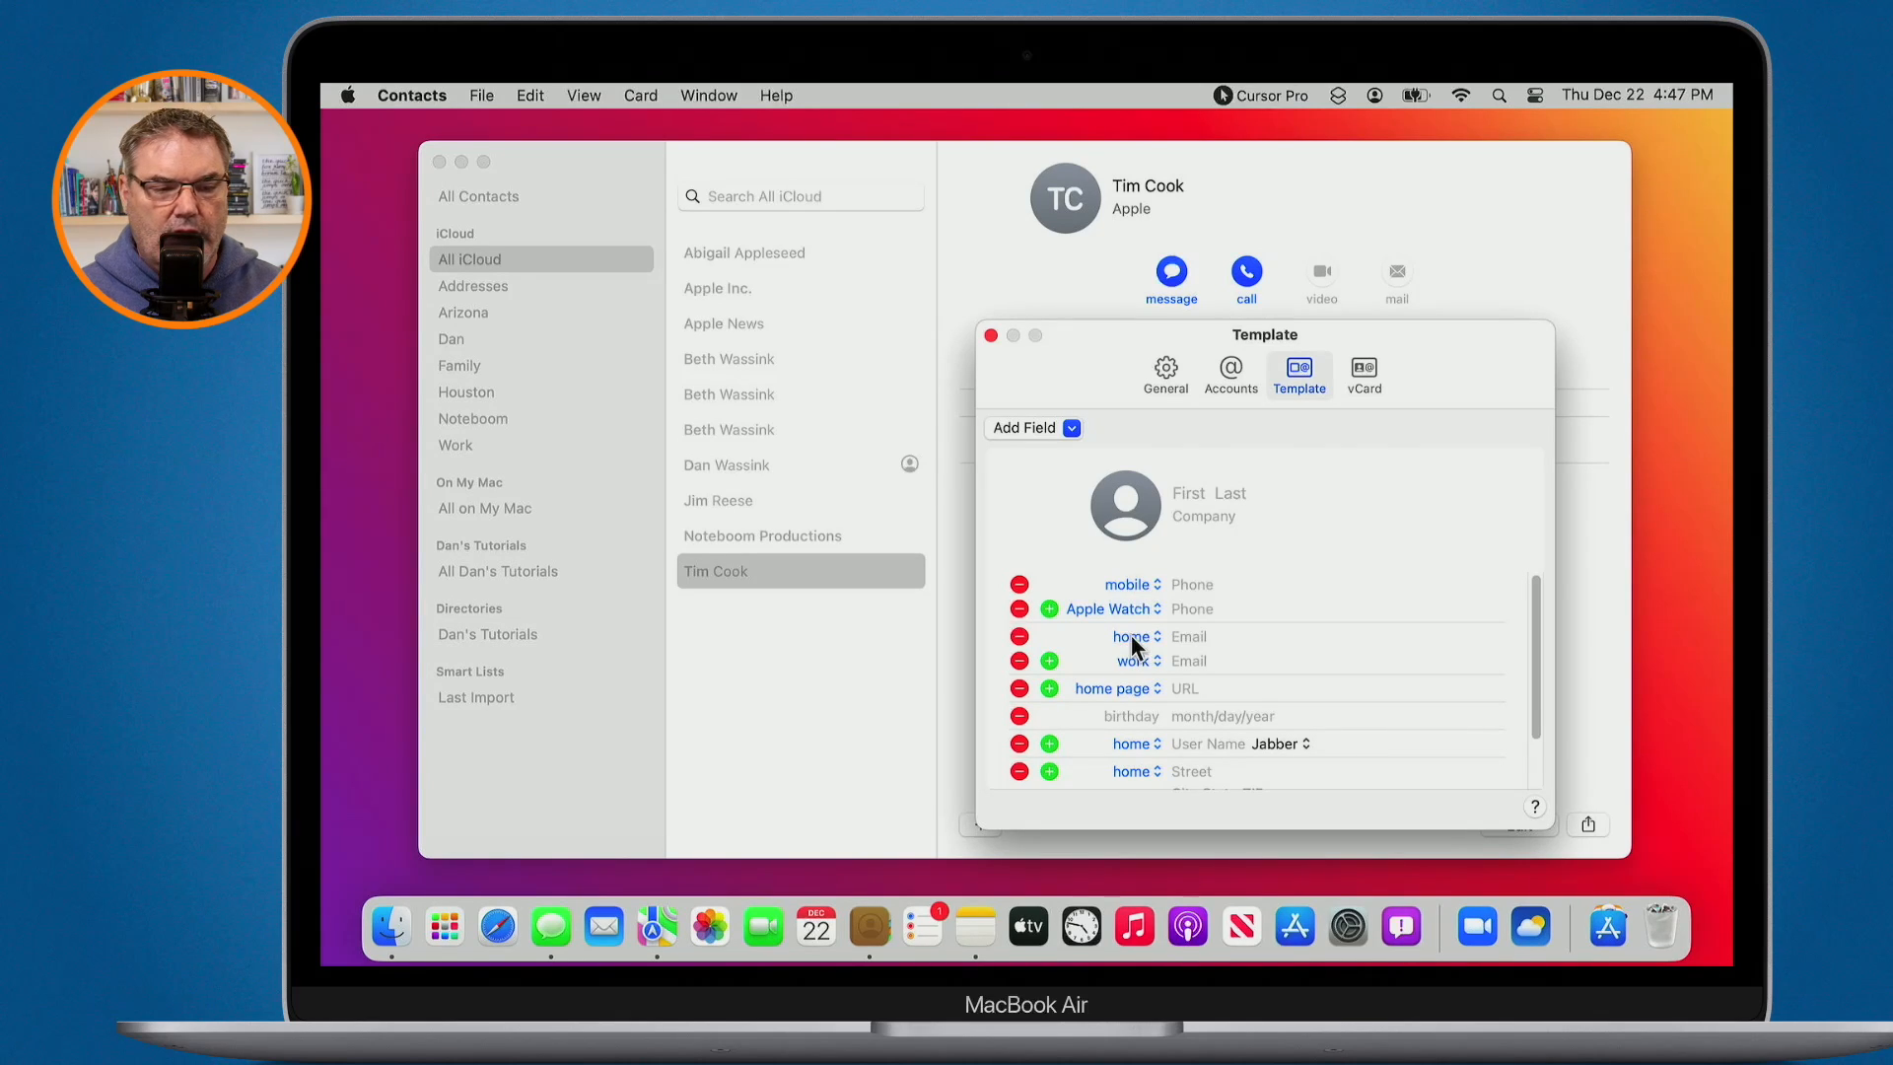
- Review the vCard settings (format 3.0, notes and photos exported), then close the settings window
click(1360, 378)
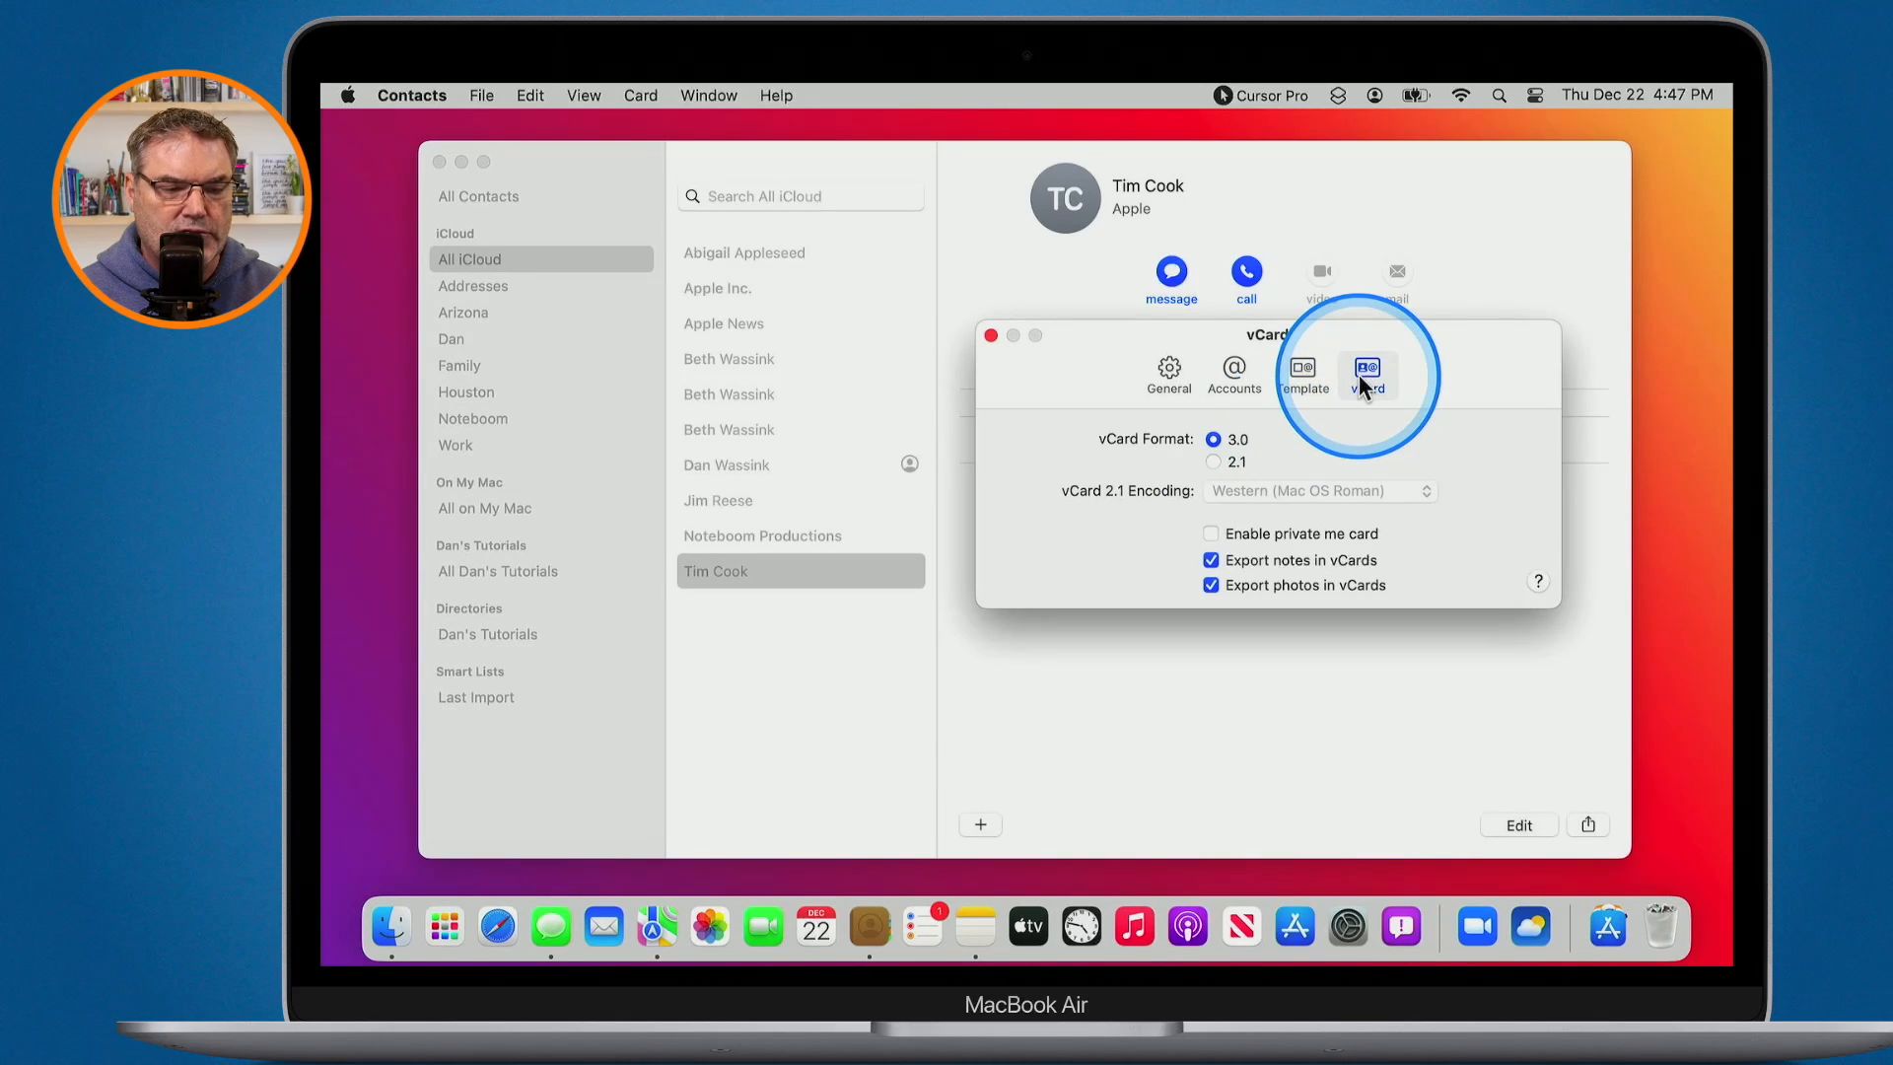
key(alt+z)
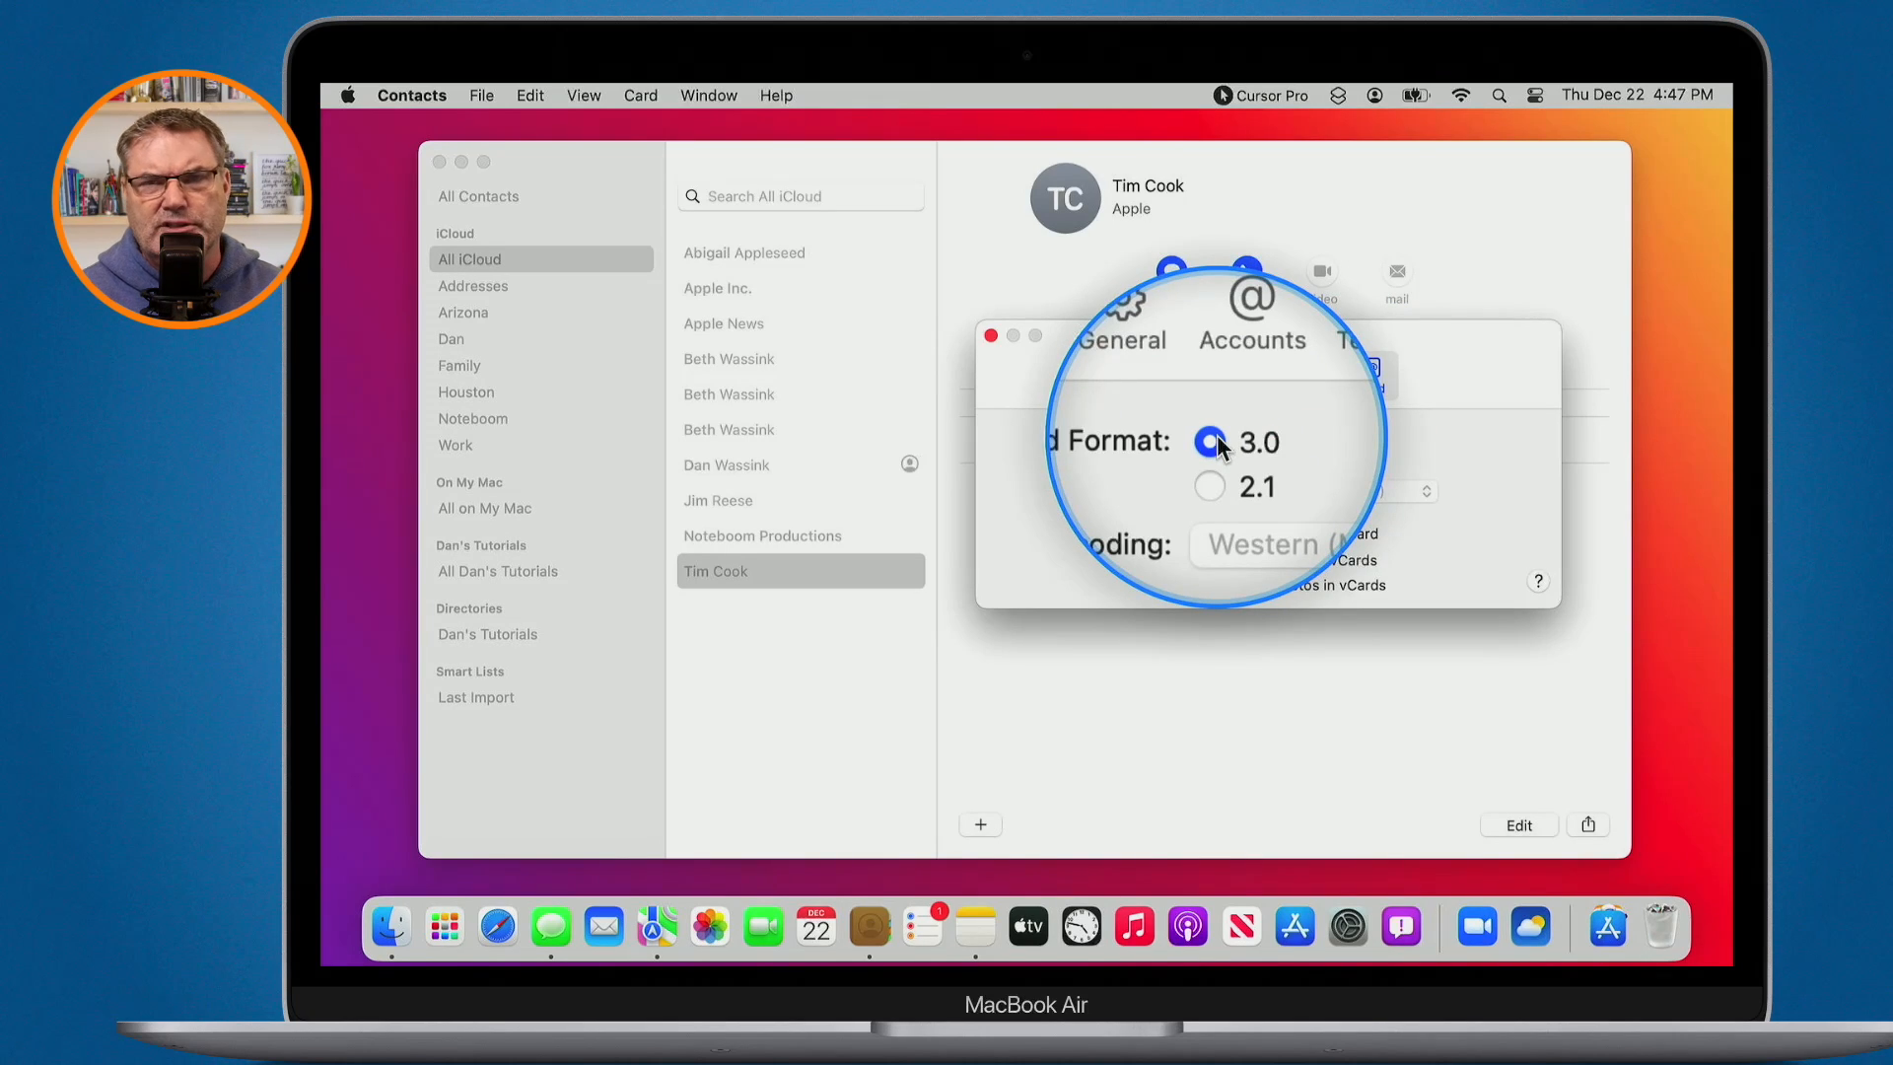
key(alt+z)
key(alt+z)
key(alt+z)
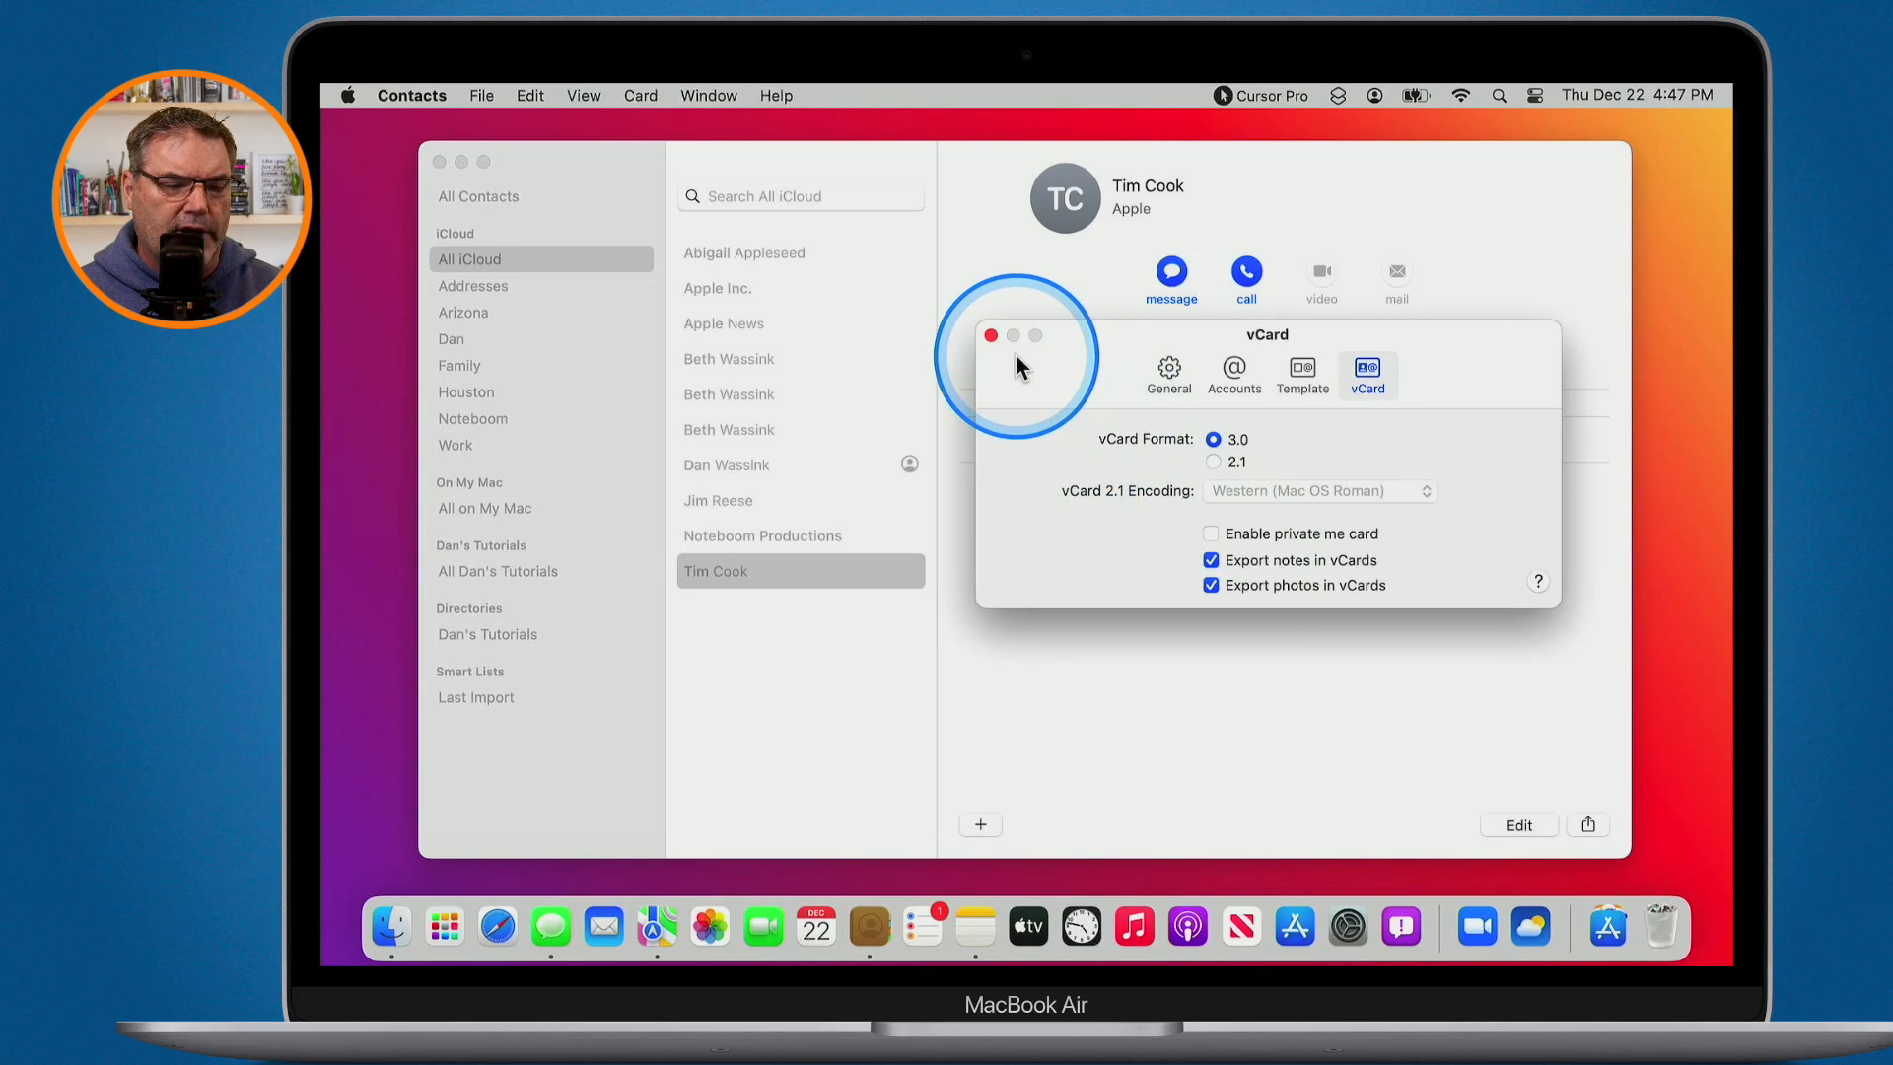
click(991, 335)
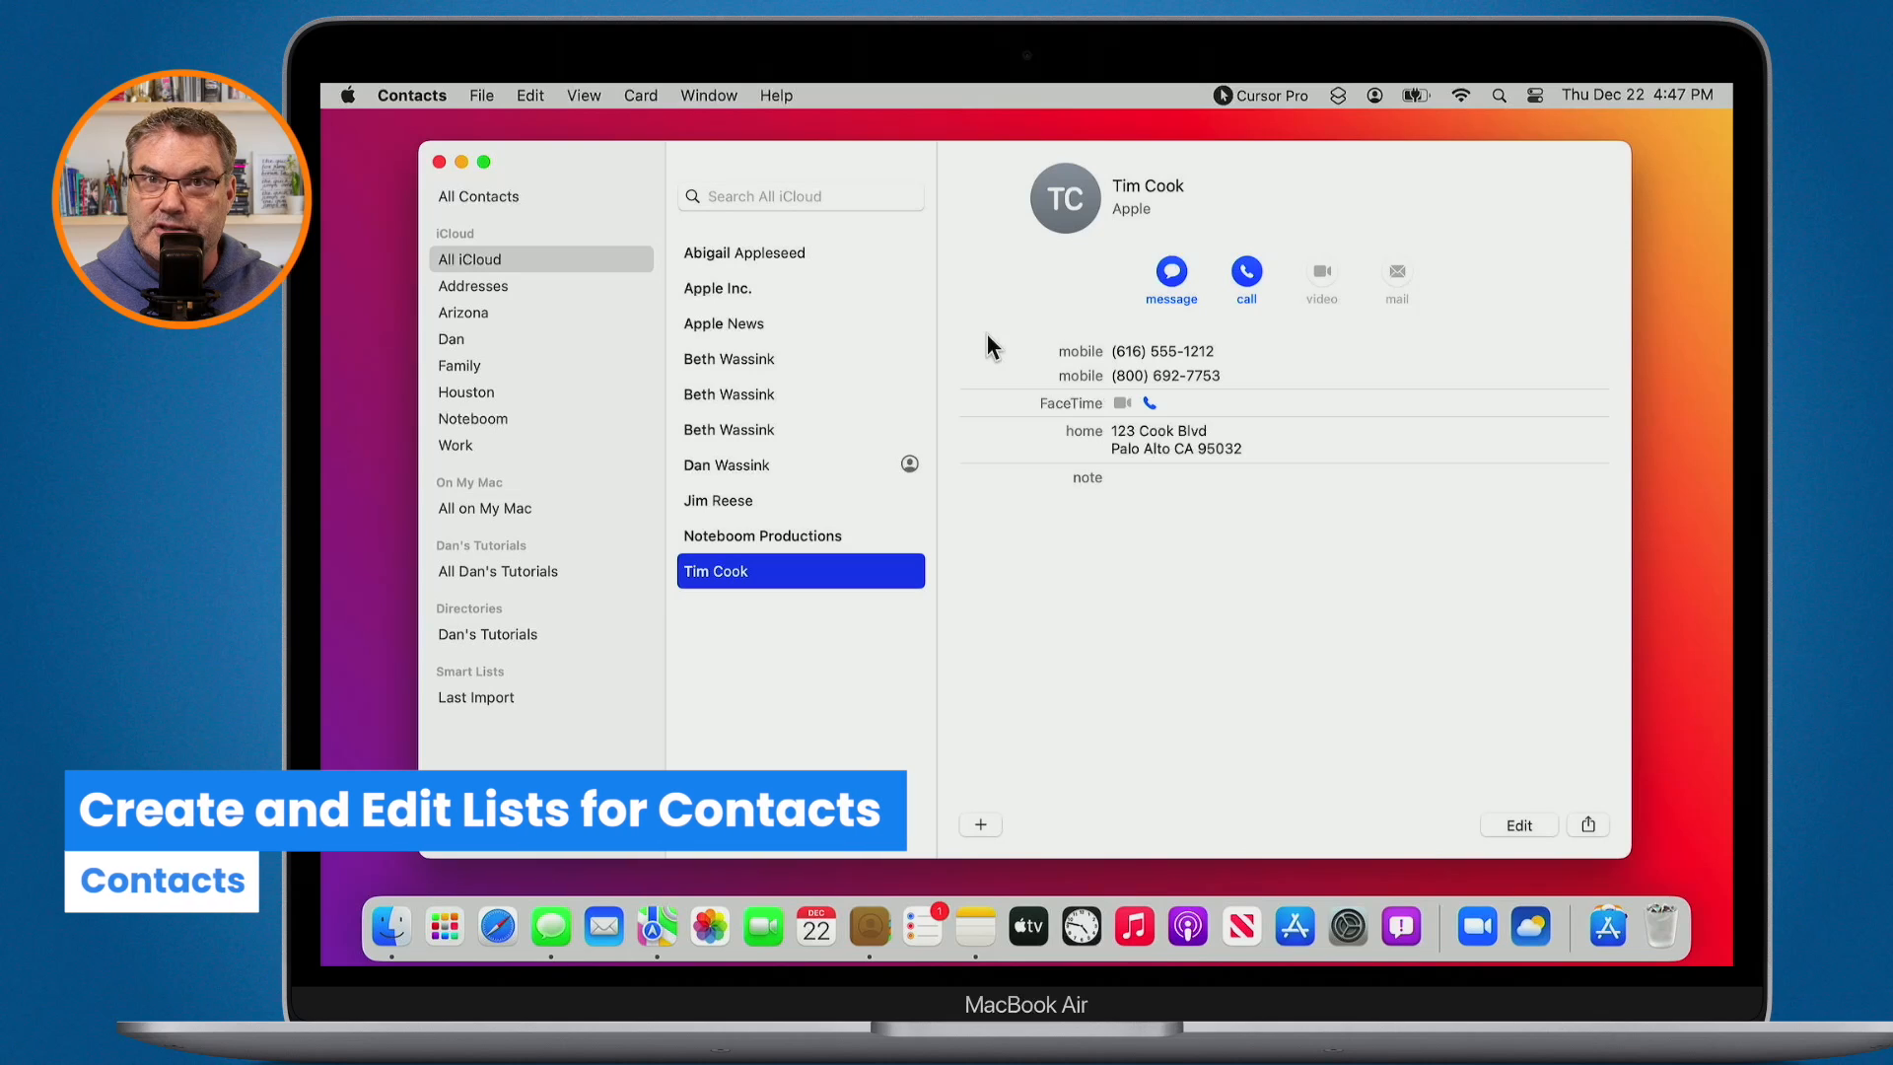
- Create an empty iCloud list named 'New List', then return to the All iCloud view
key(ctrl)
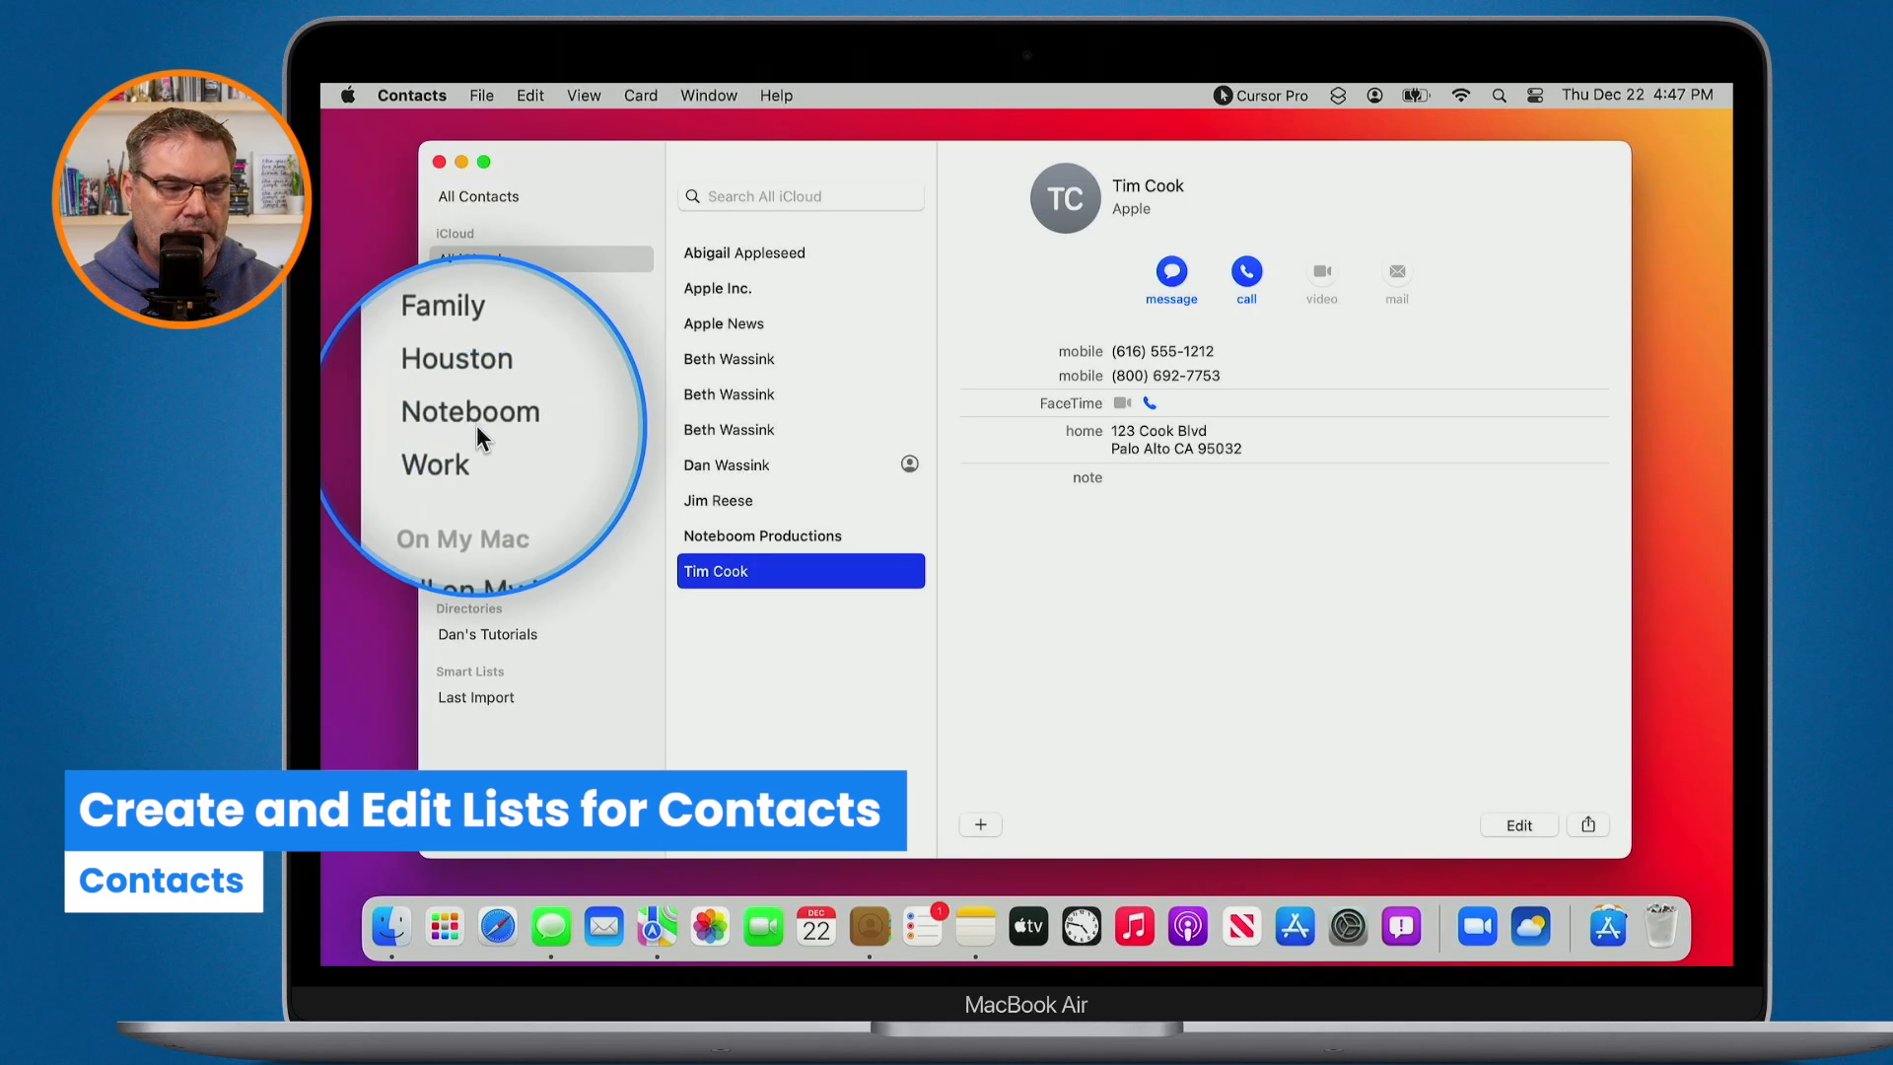
key(ctrl)
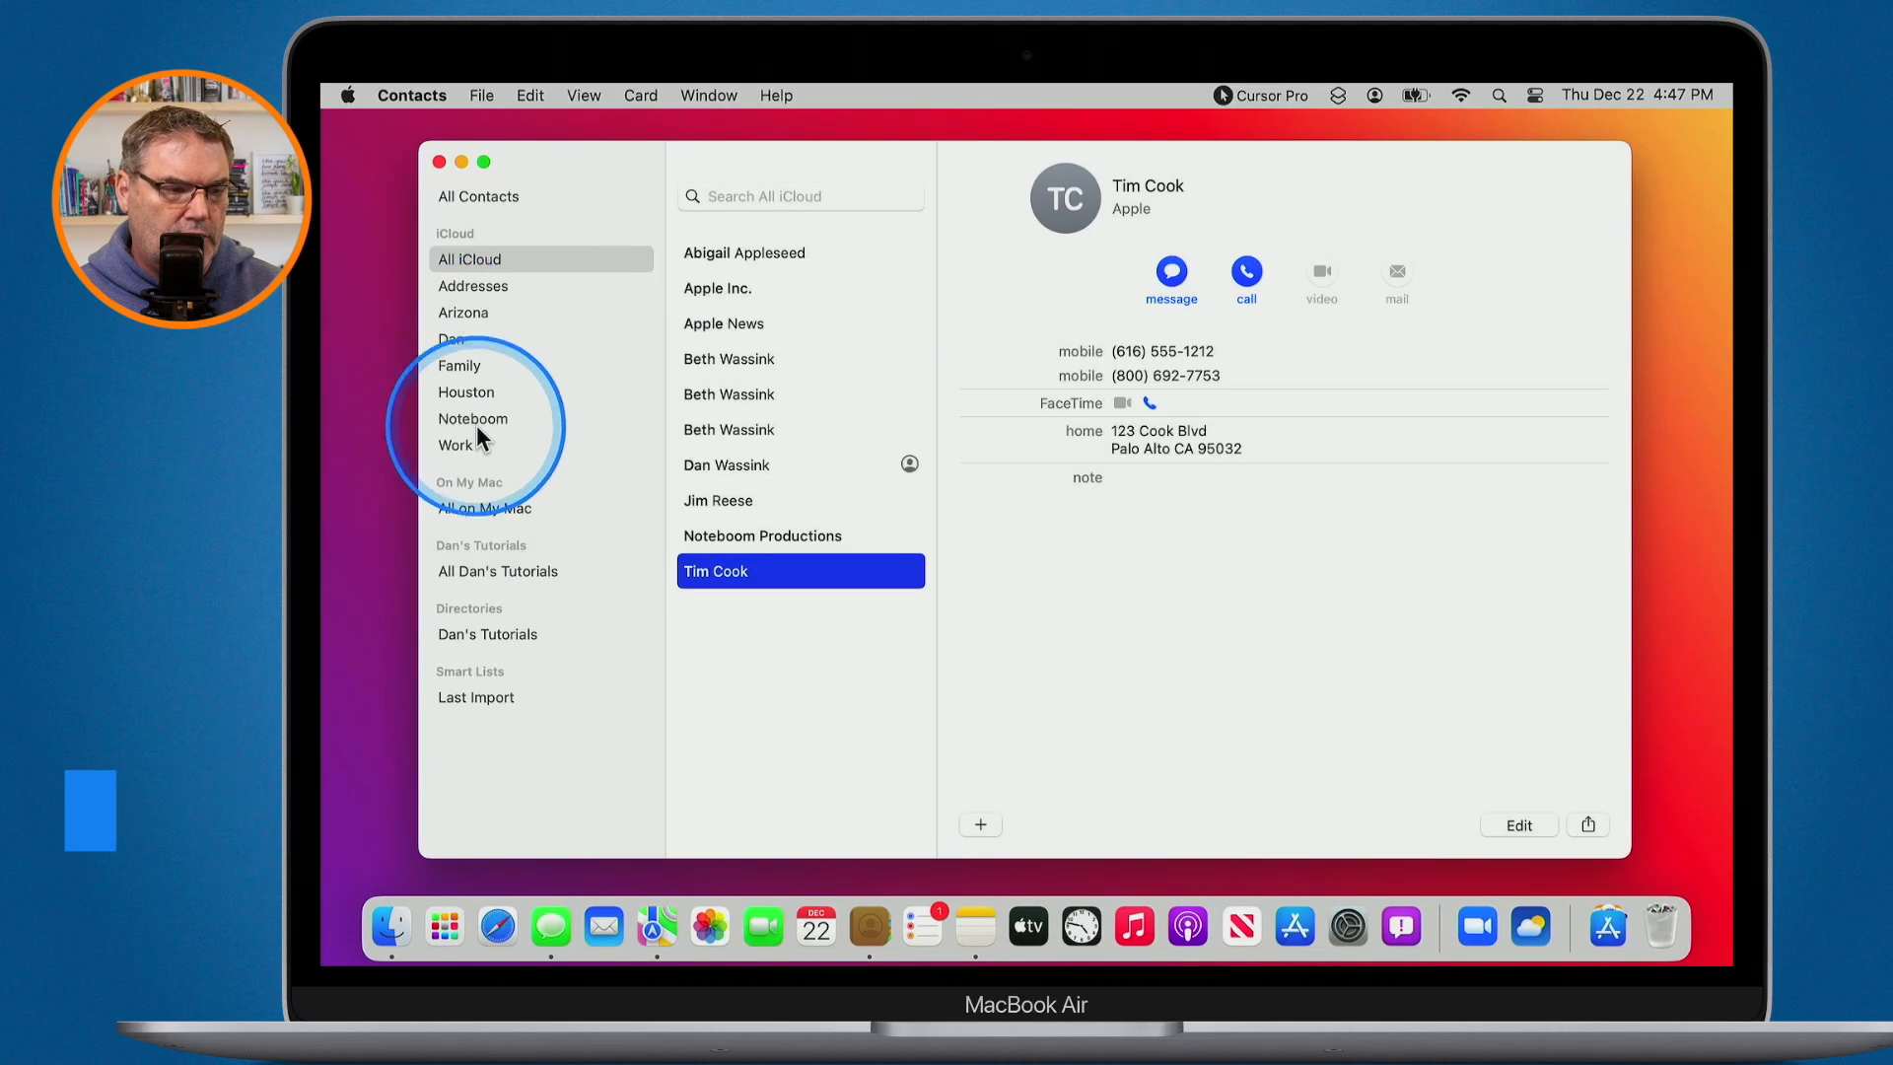
key(ctrl)
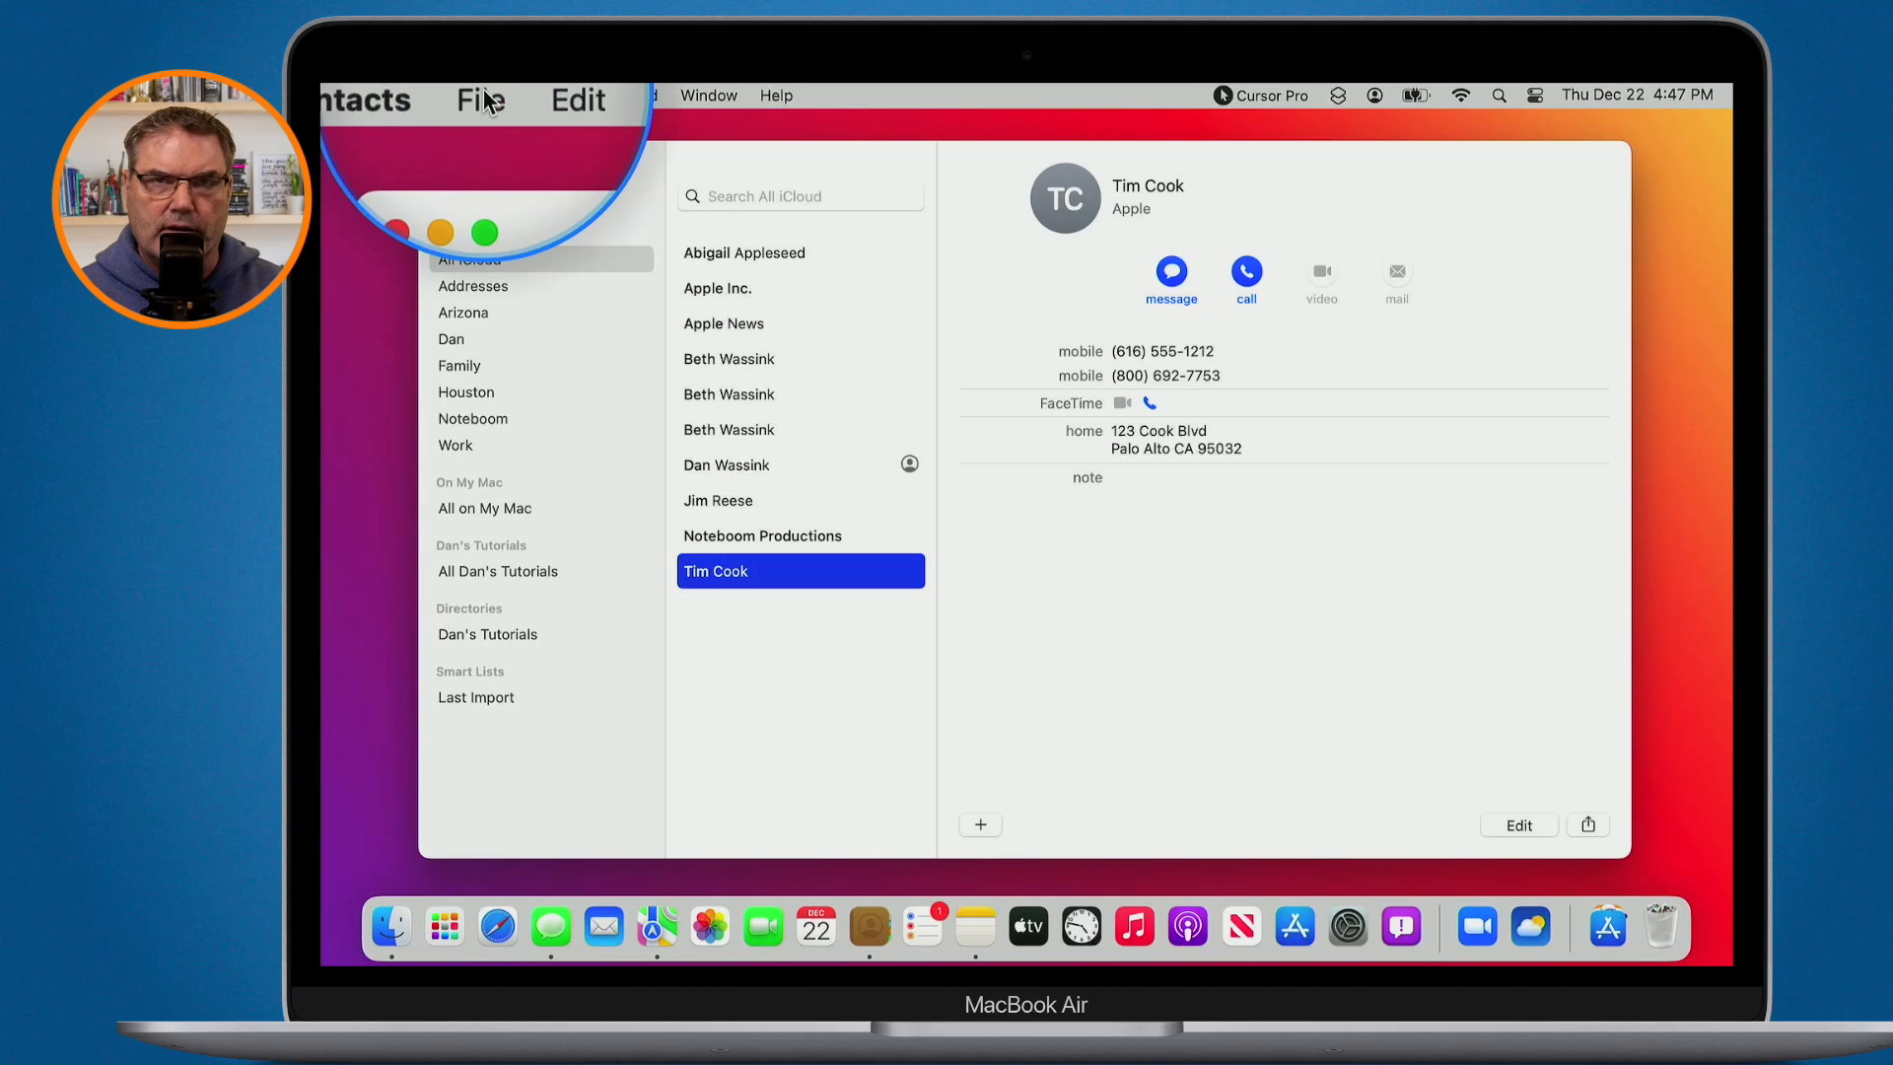
key(ctrl)
click(481, 95)
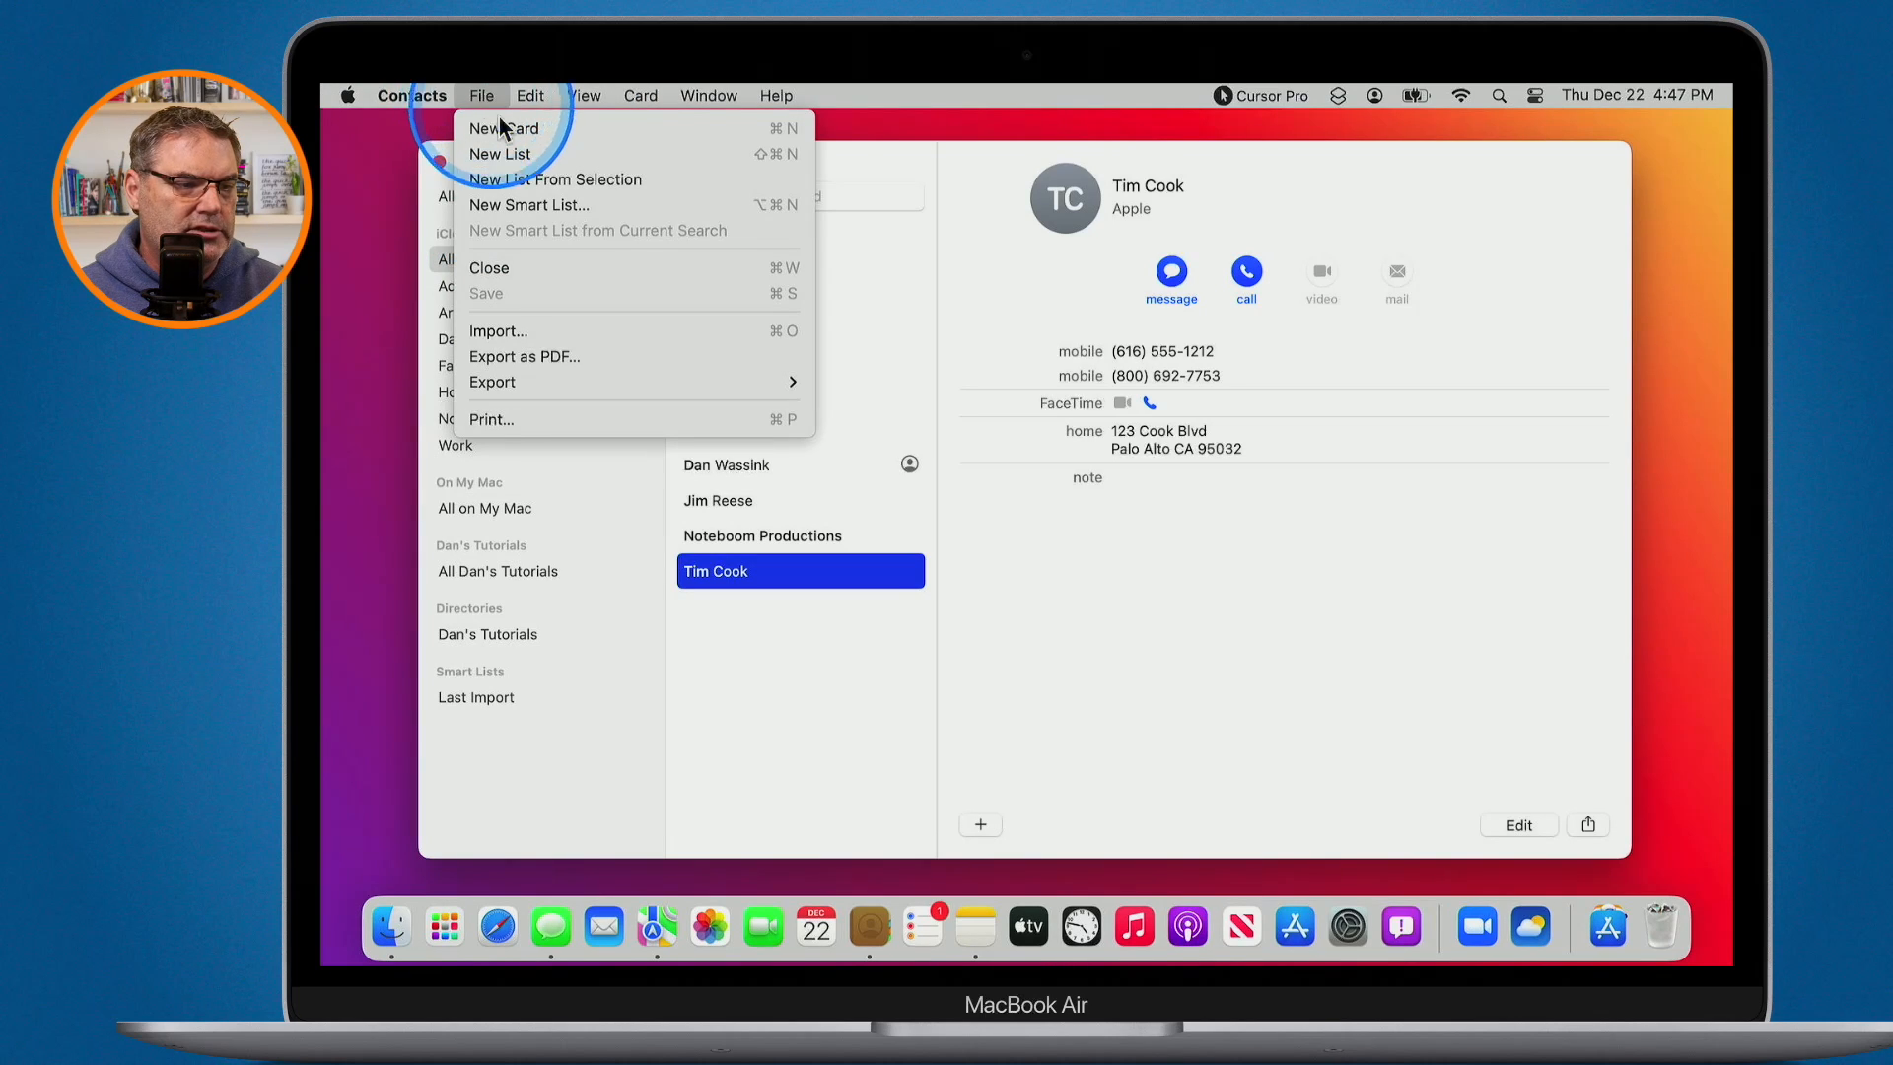
key(ctrl)
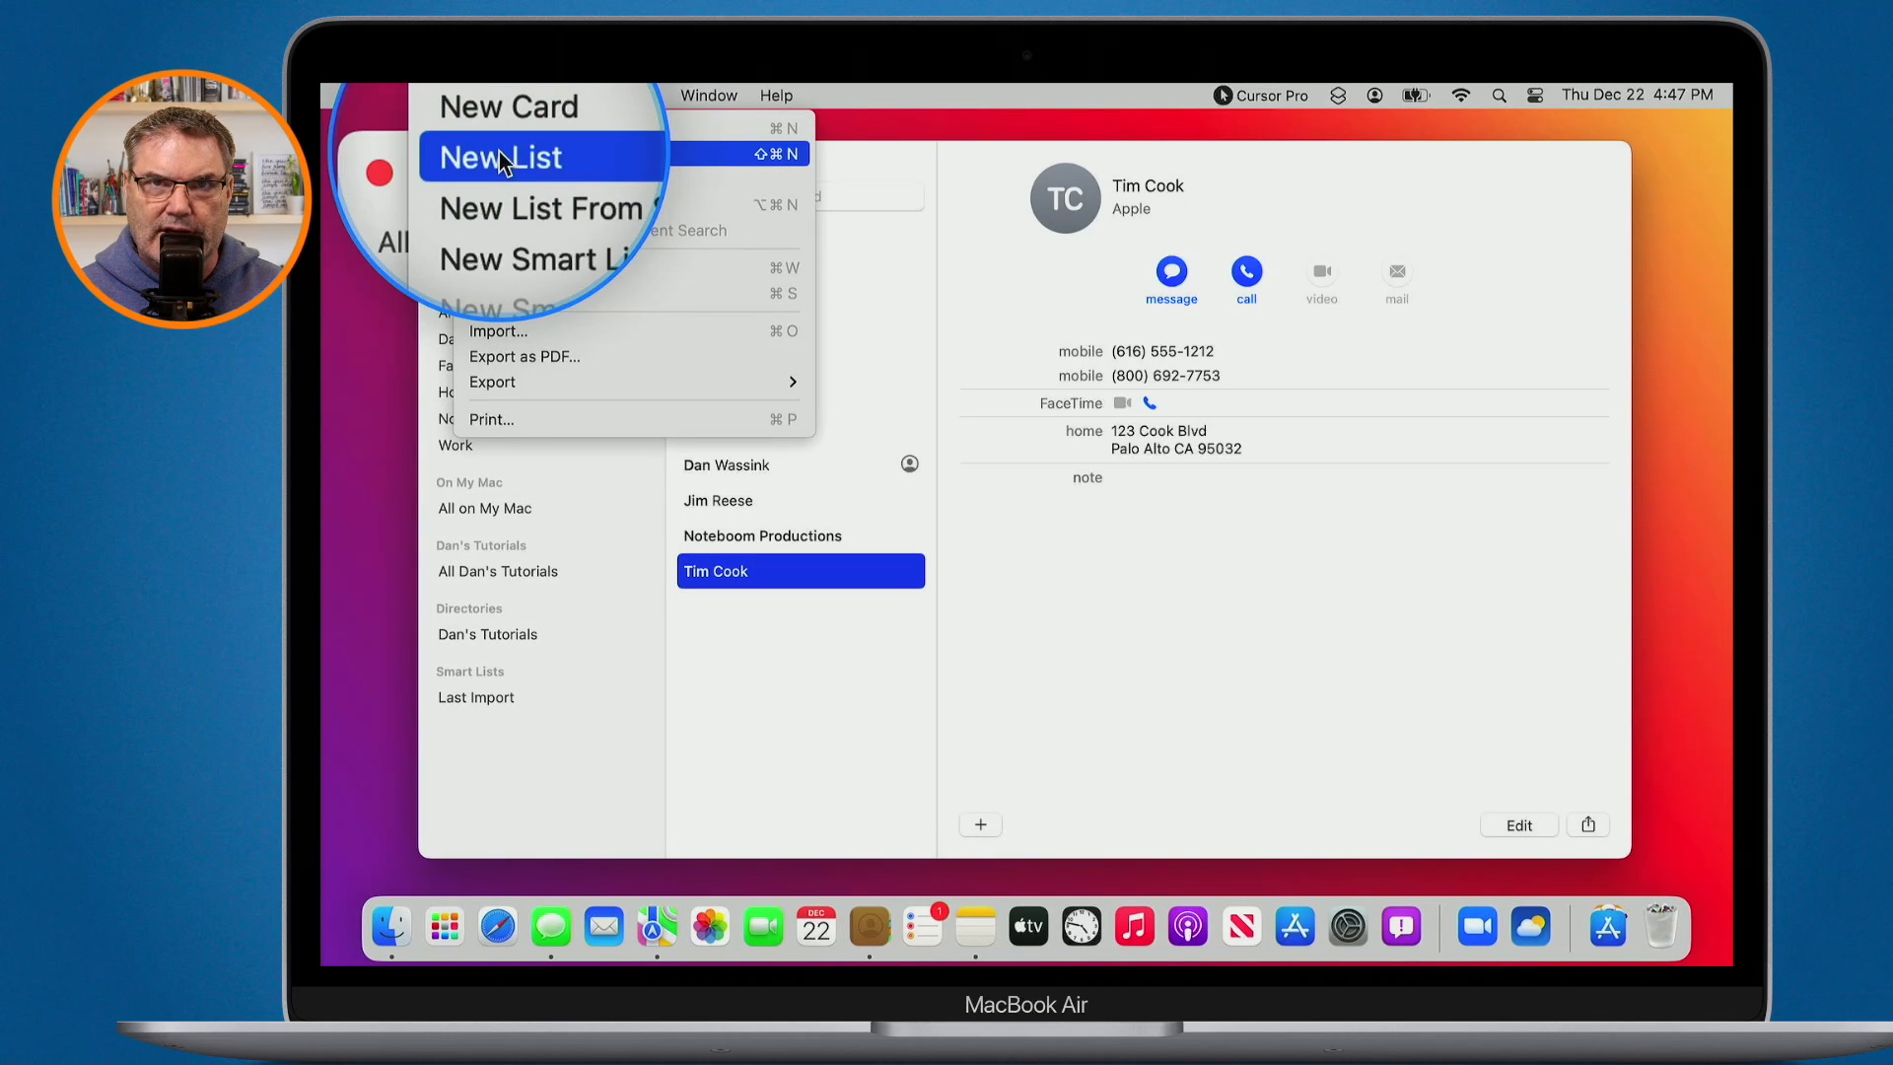
key(ctrl)
click(499, 157)
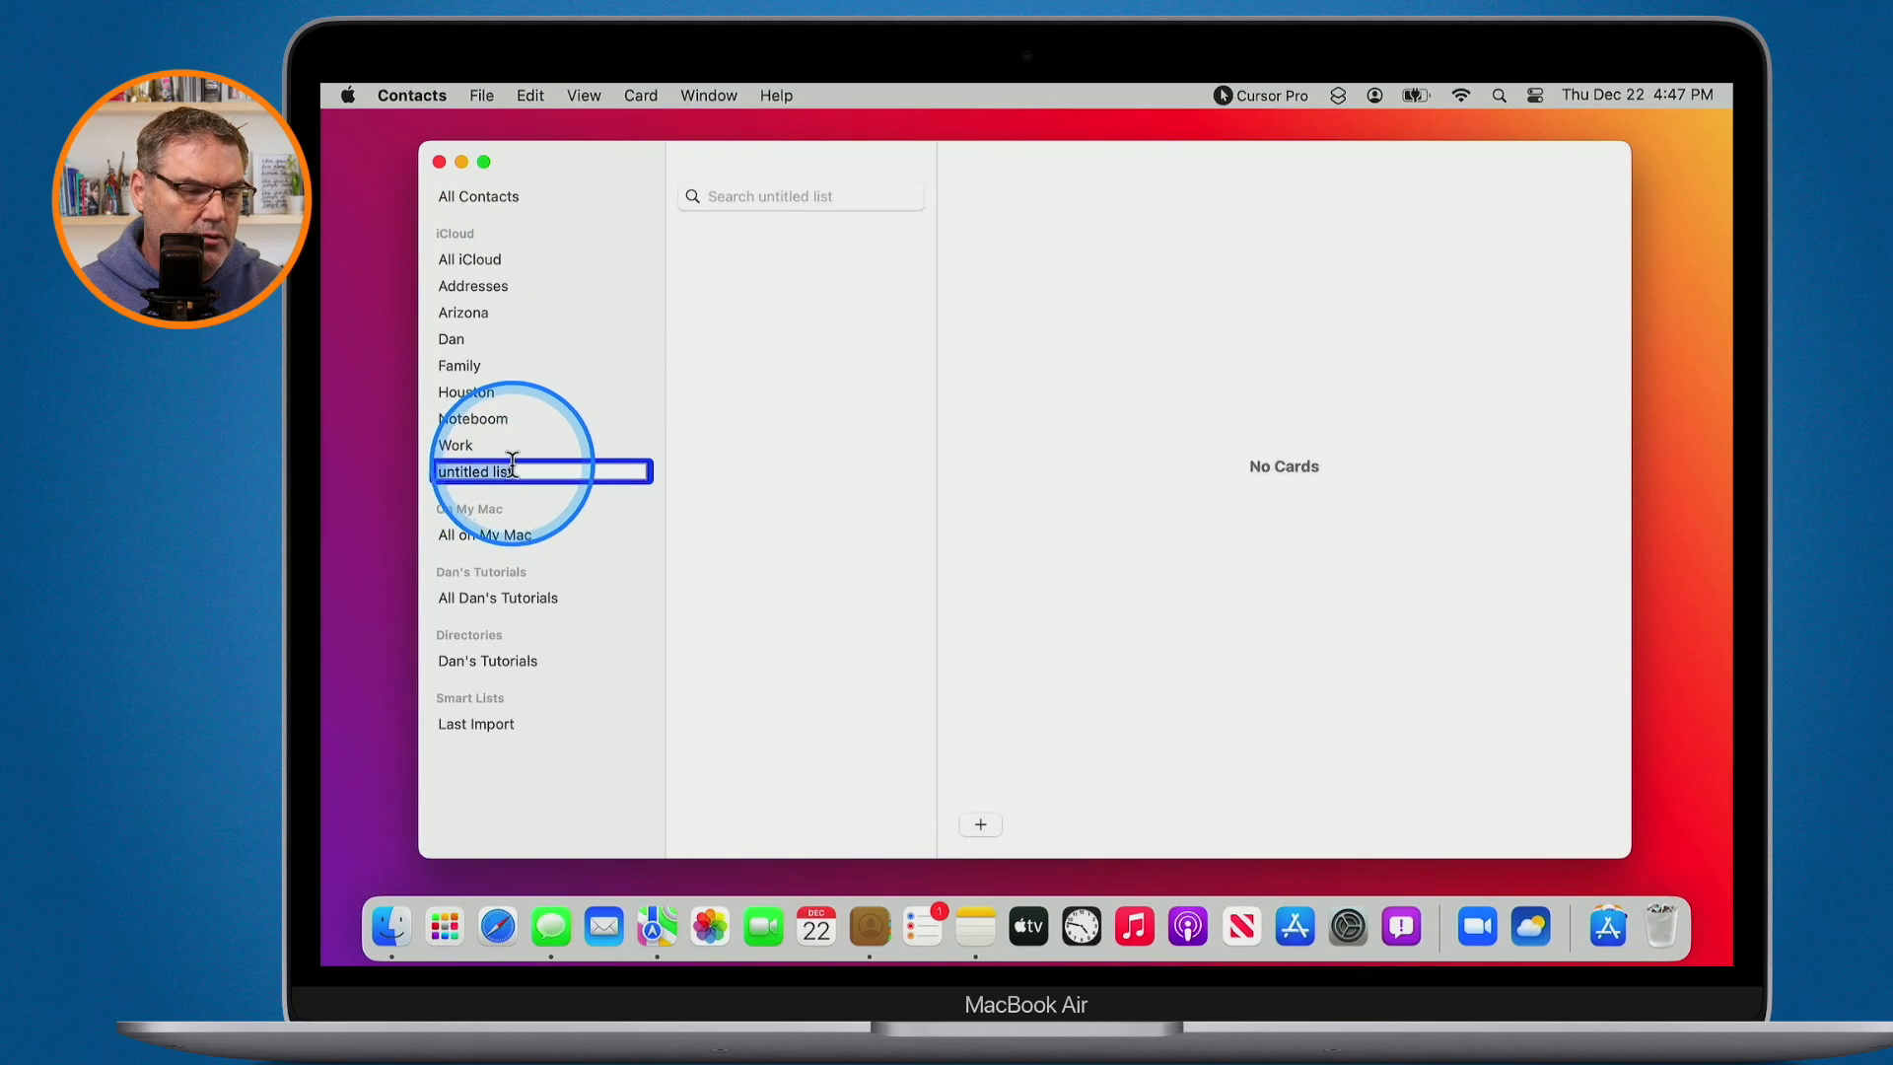
text(New List)
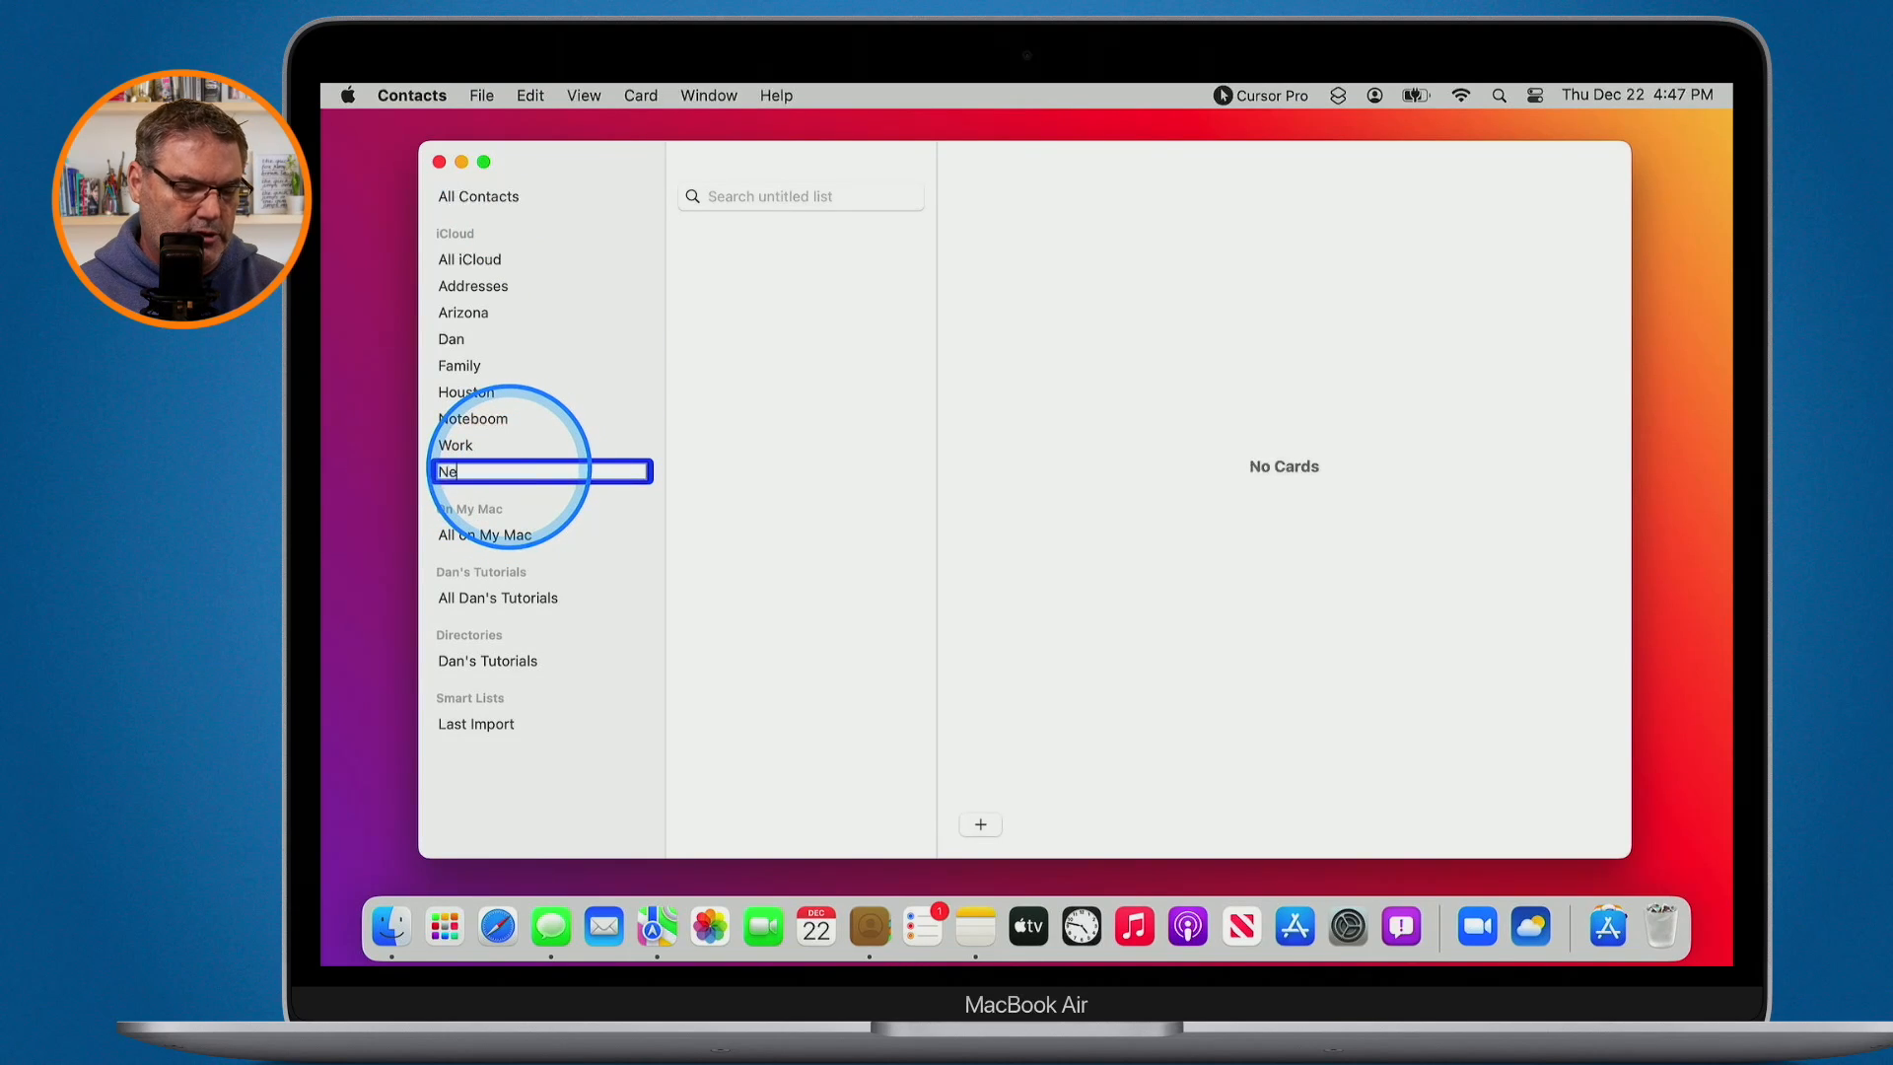
key(Return)
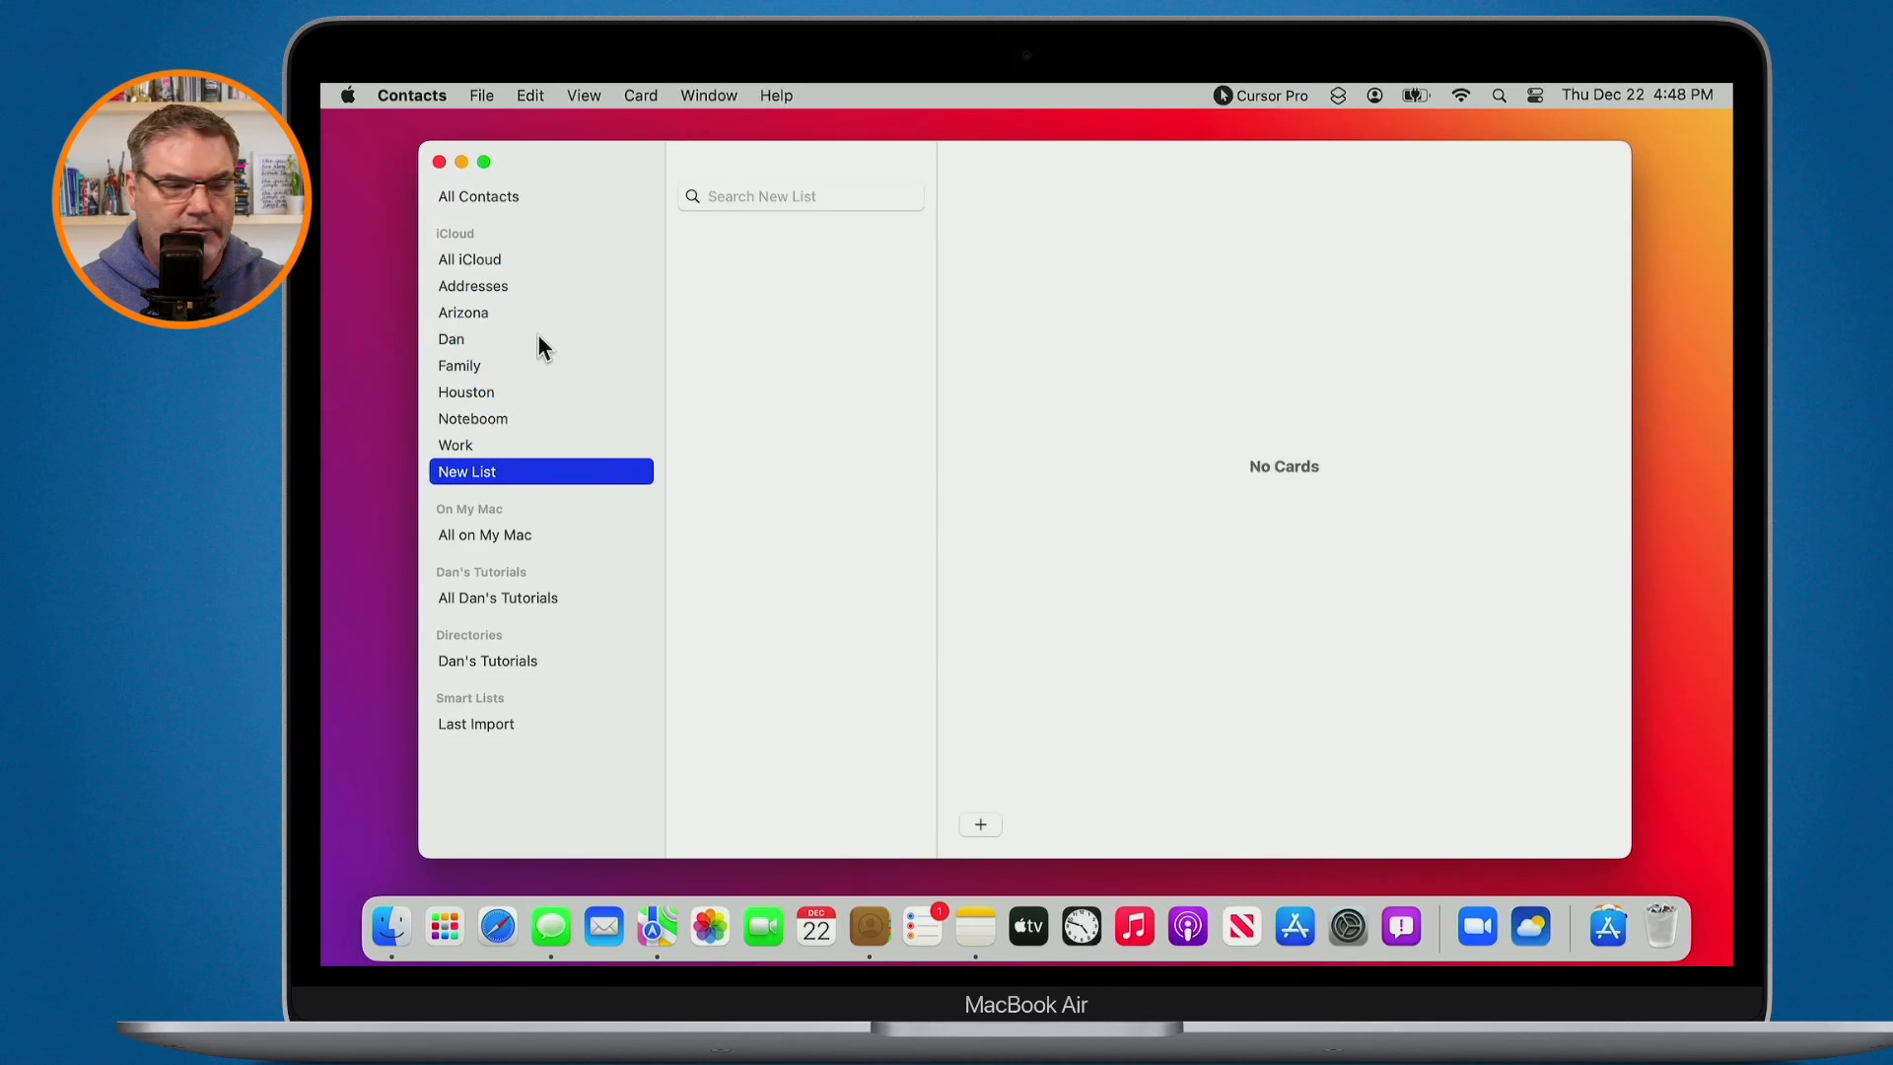
click(477, 258)
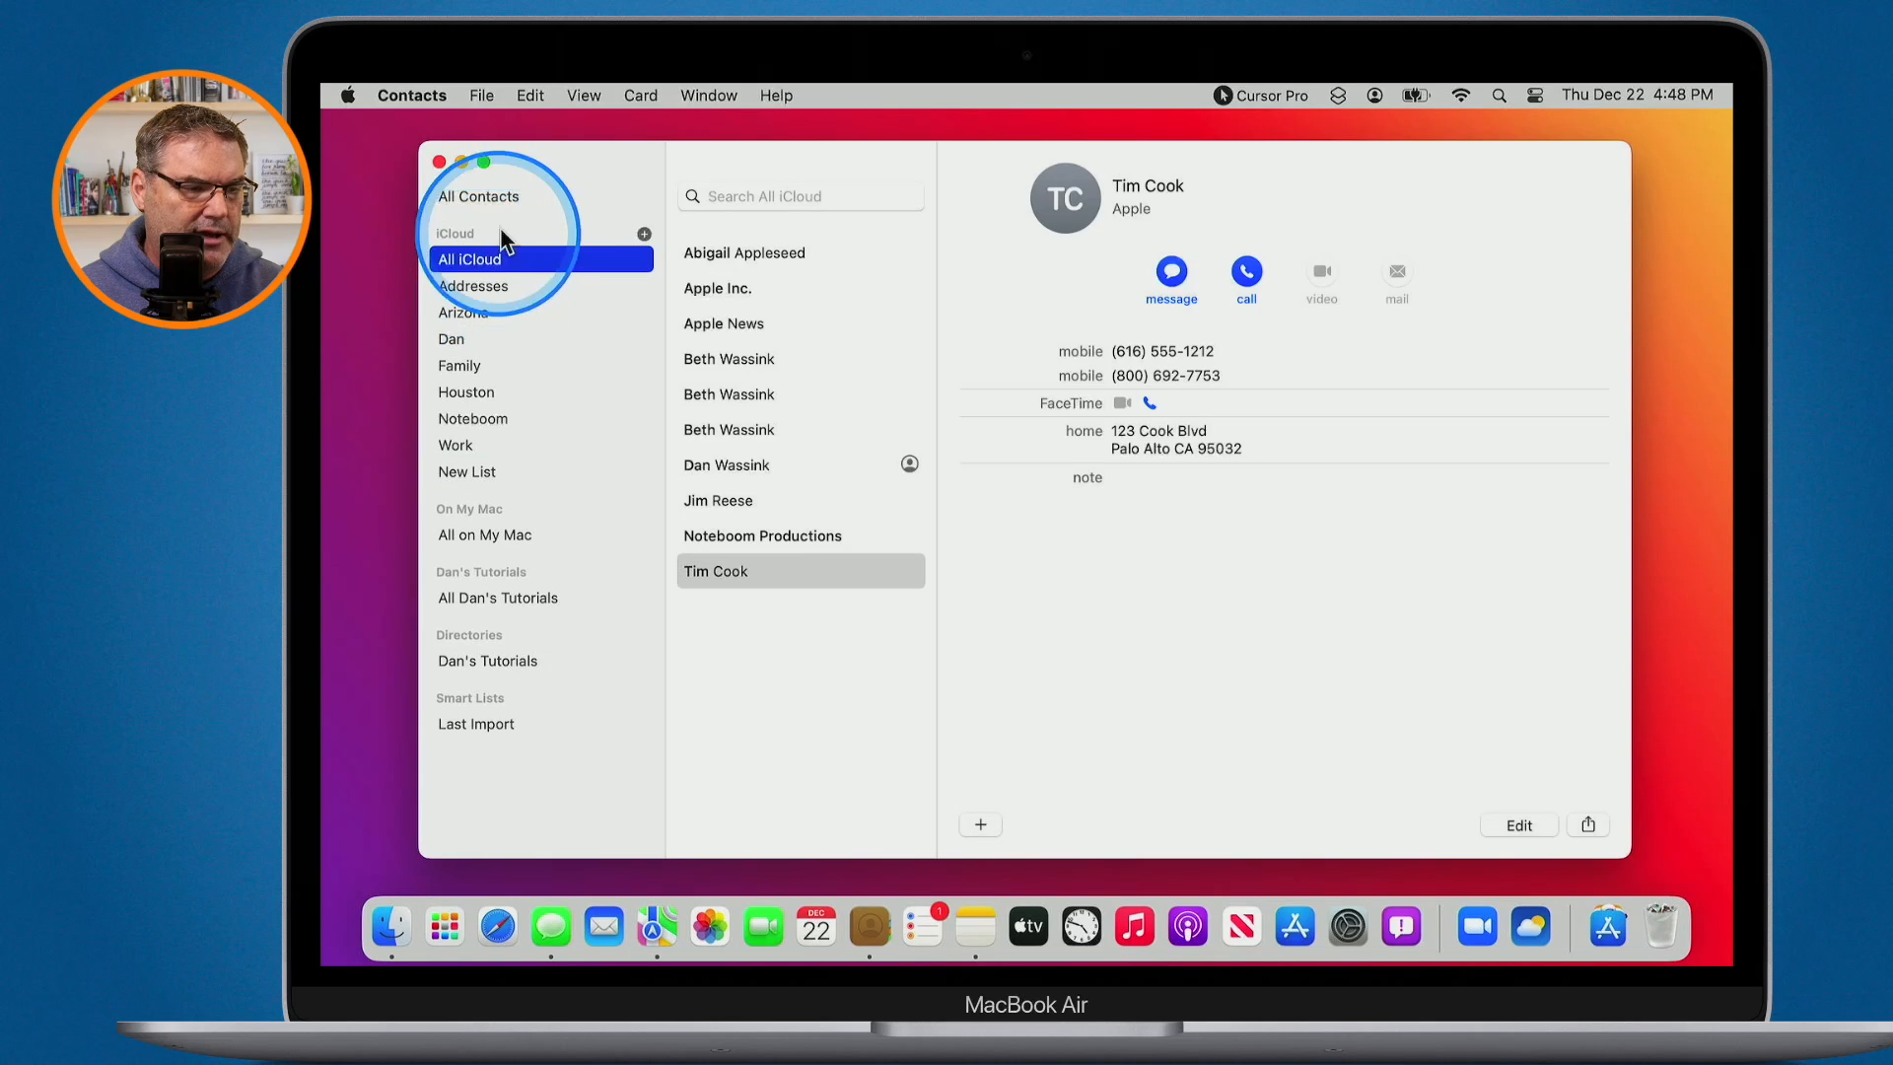
- Select the first contact in New List and request its removal, bringing up the confirmation prompt
key(ctrl)
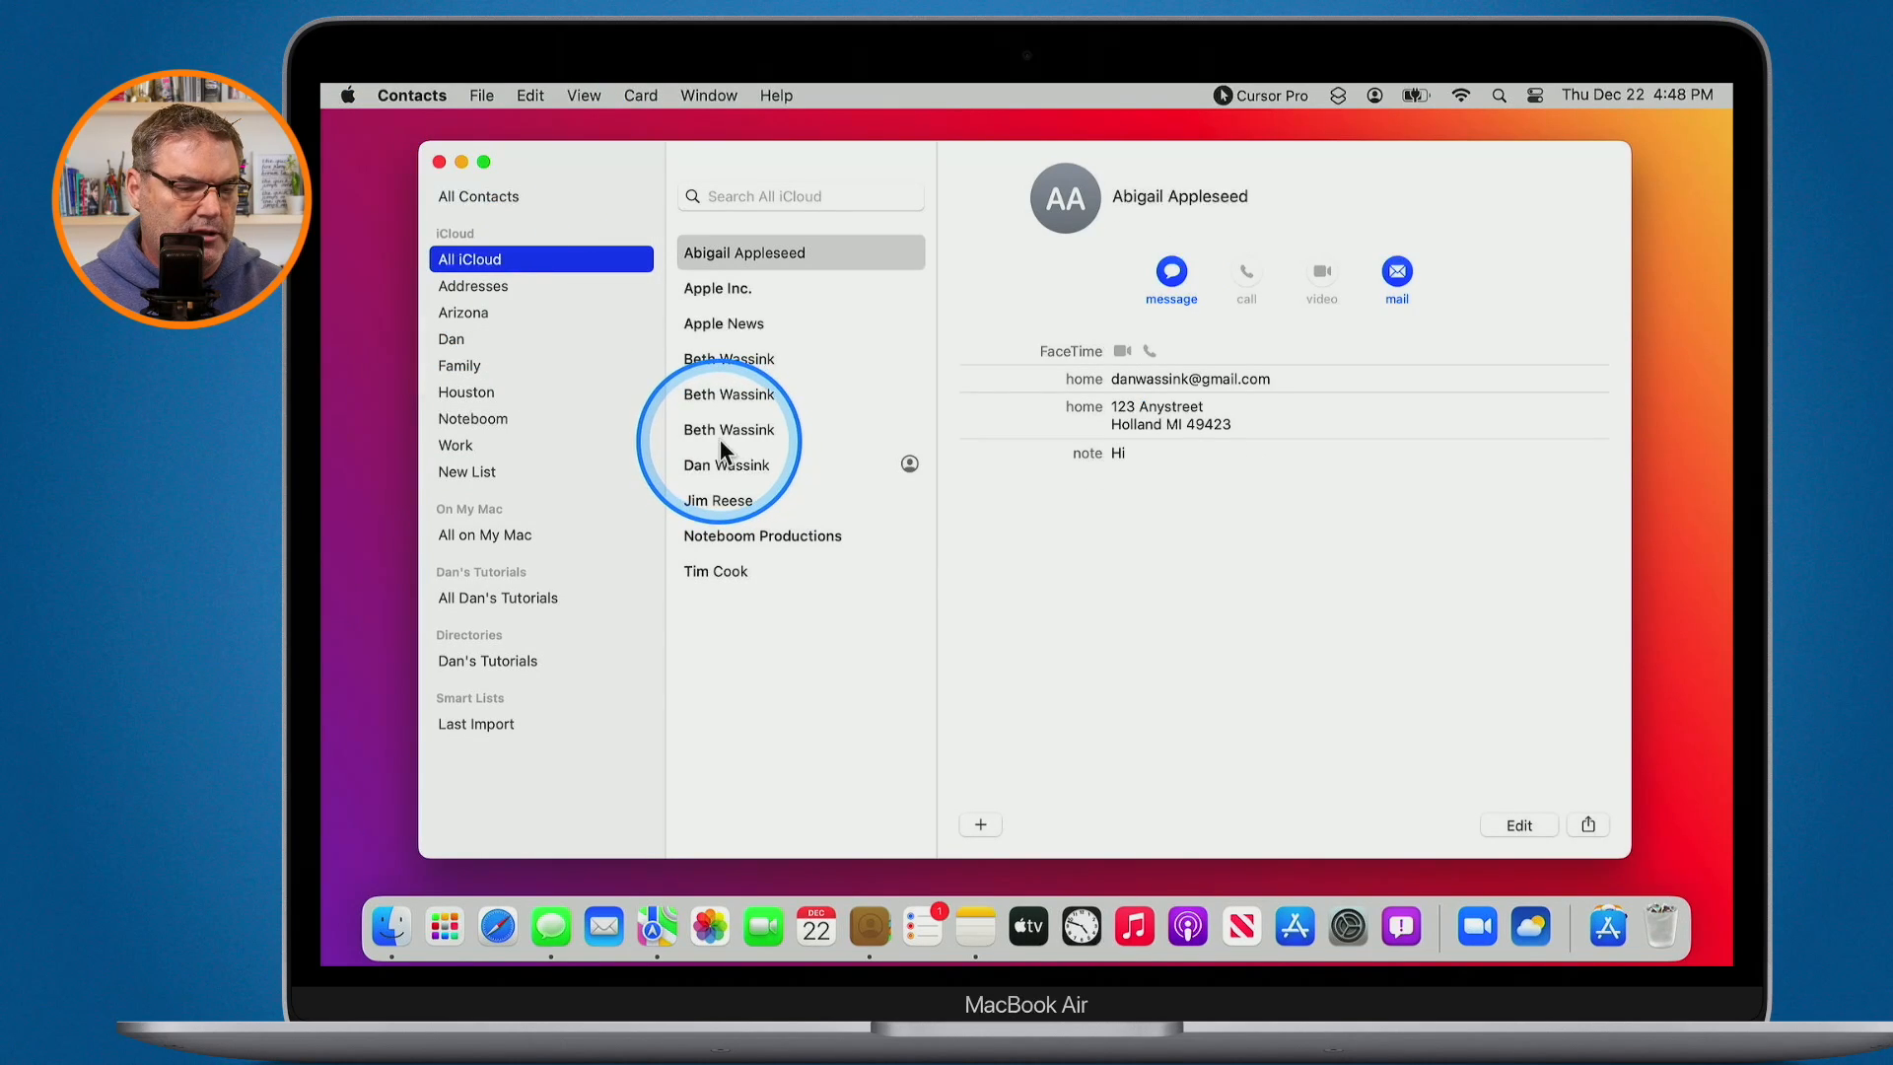
key(Tab)
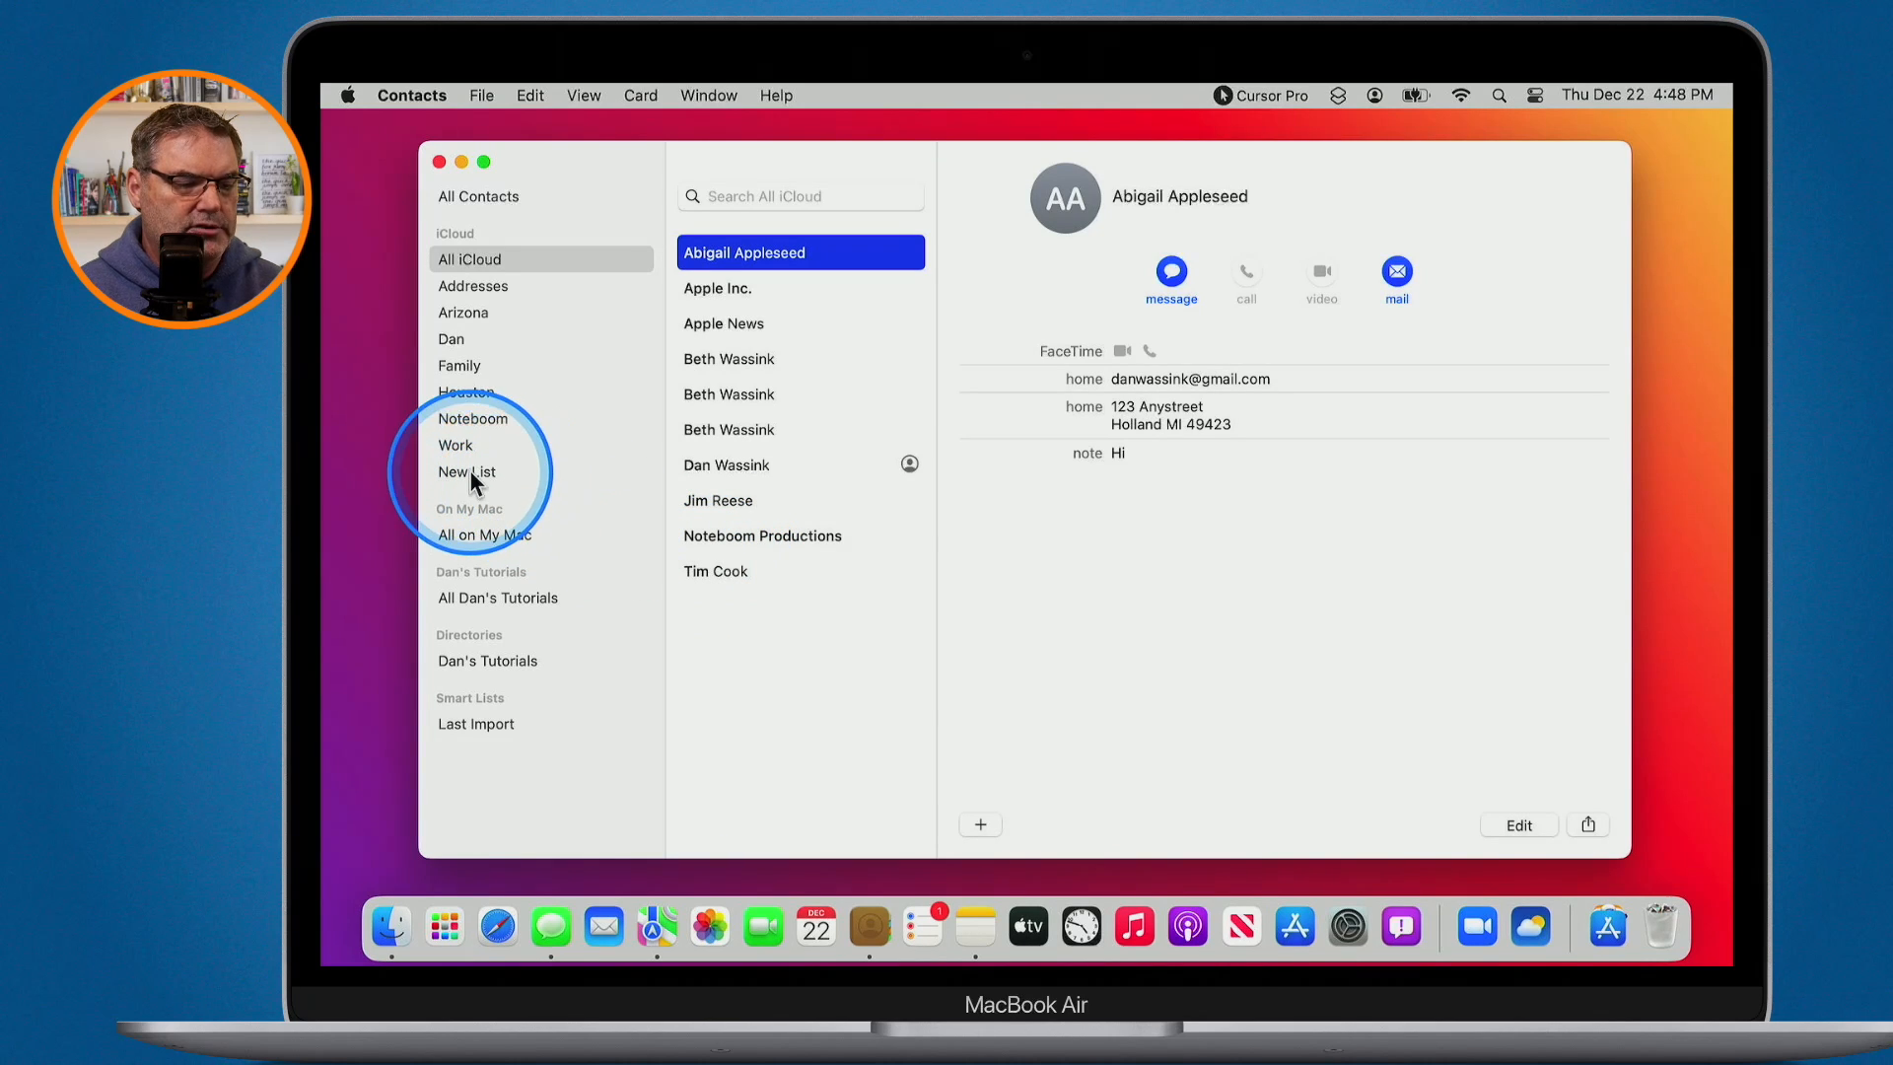
key(ctrl+alt+m)
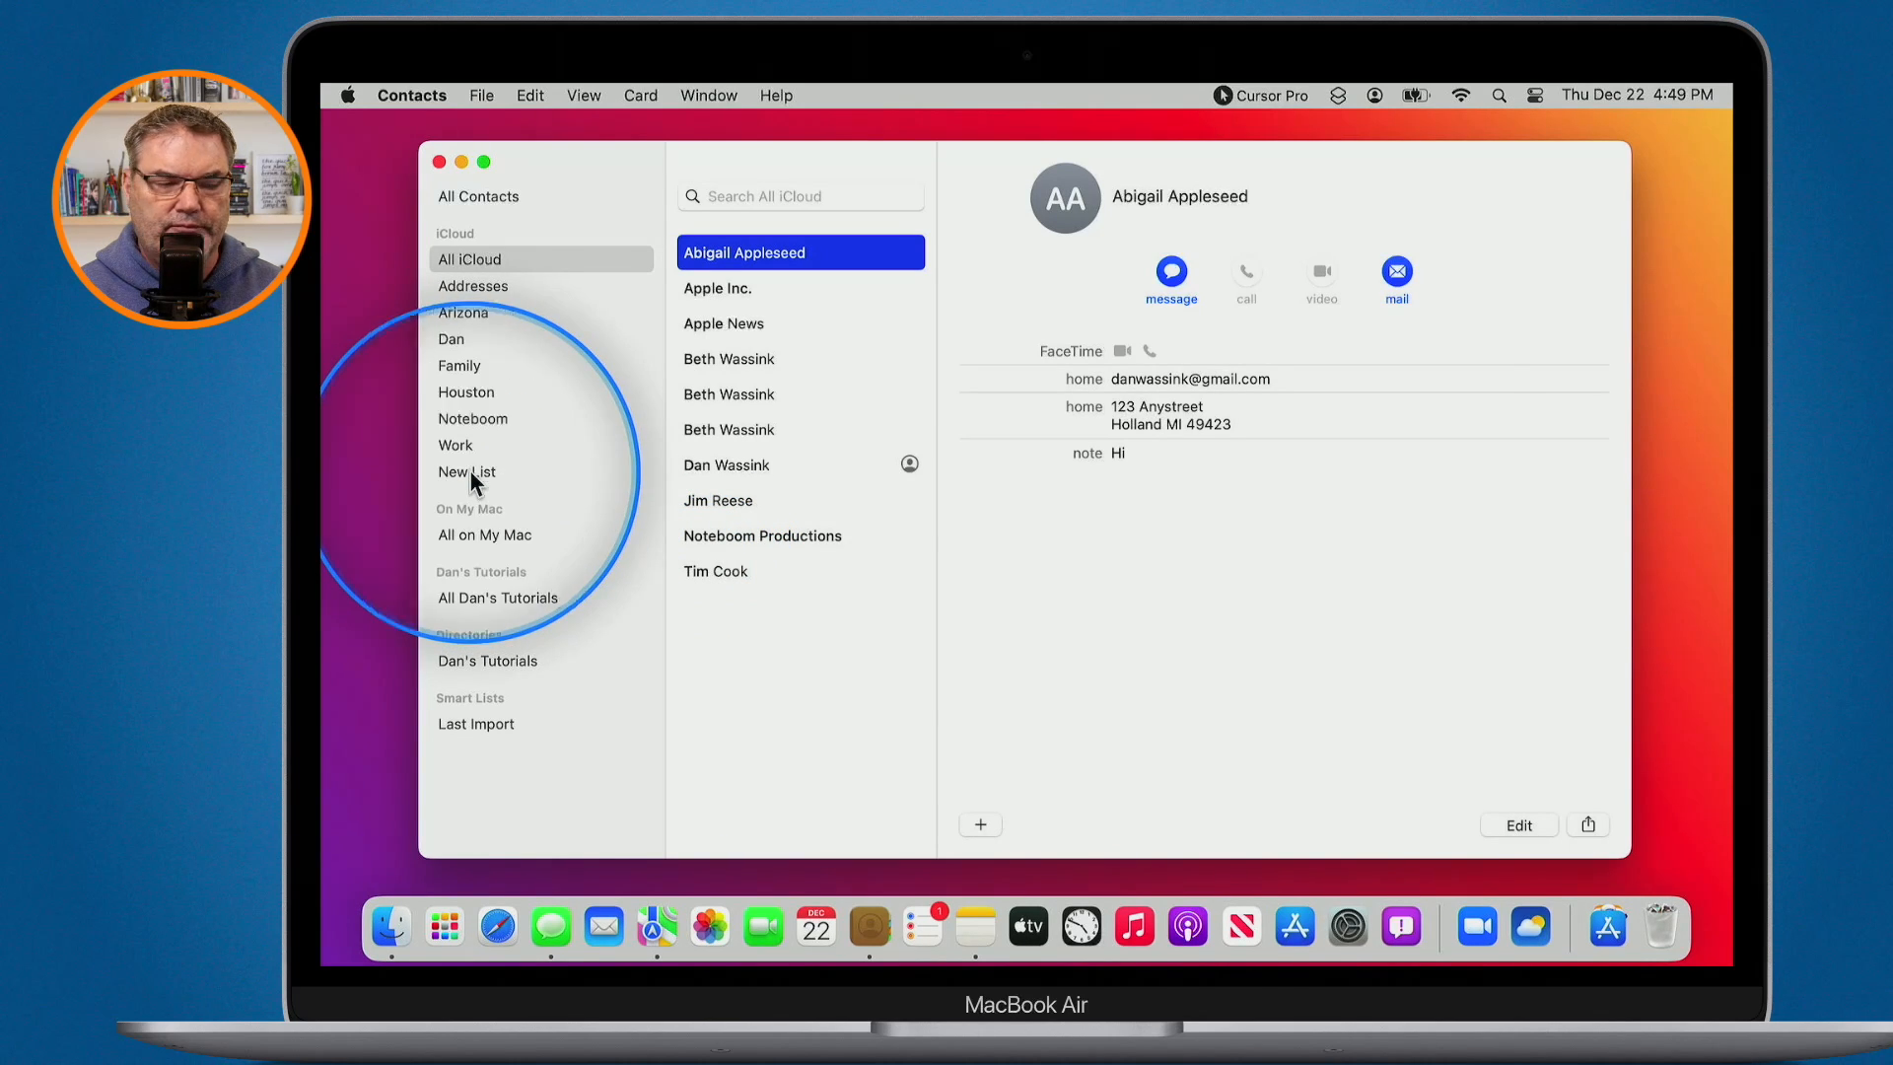
click(469, 472)
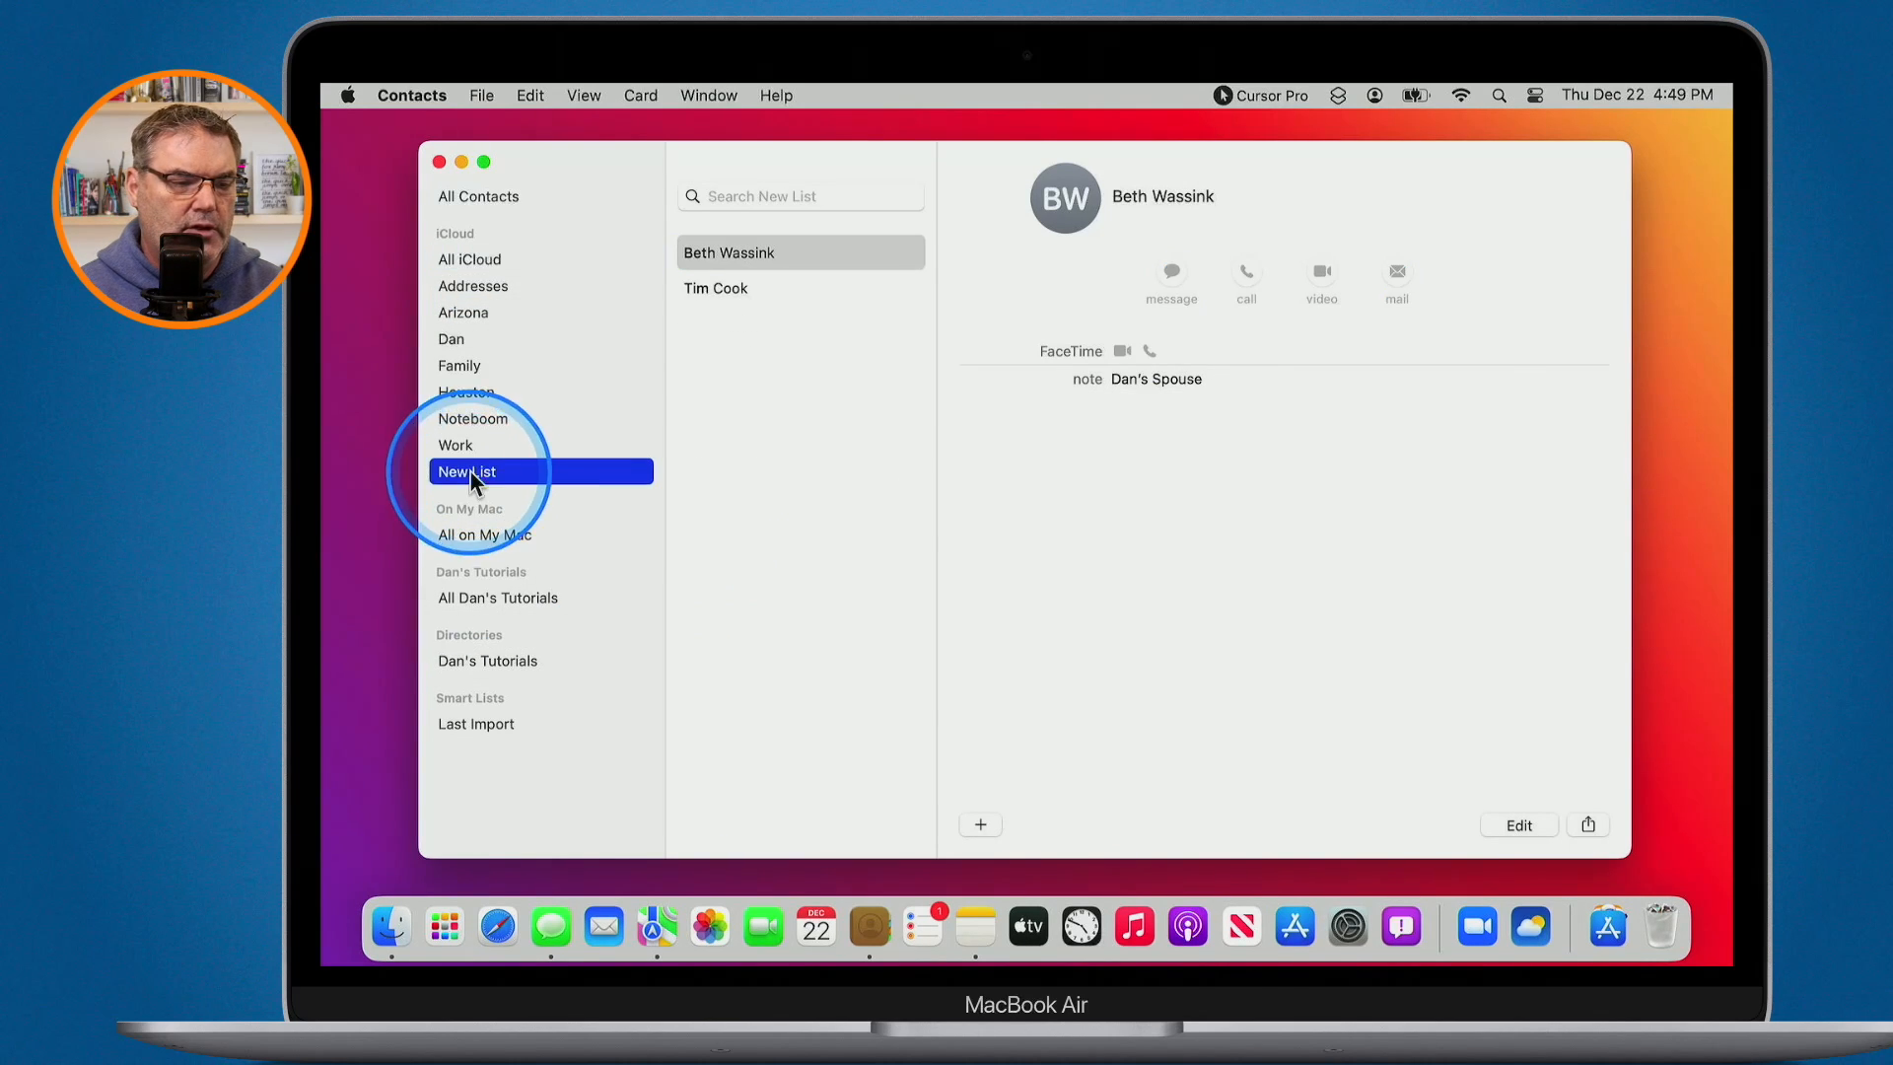
key(ctrl+alt+m)
click(728, 256)
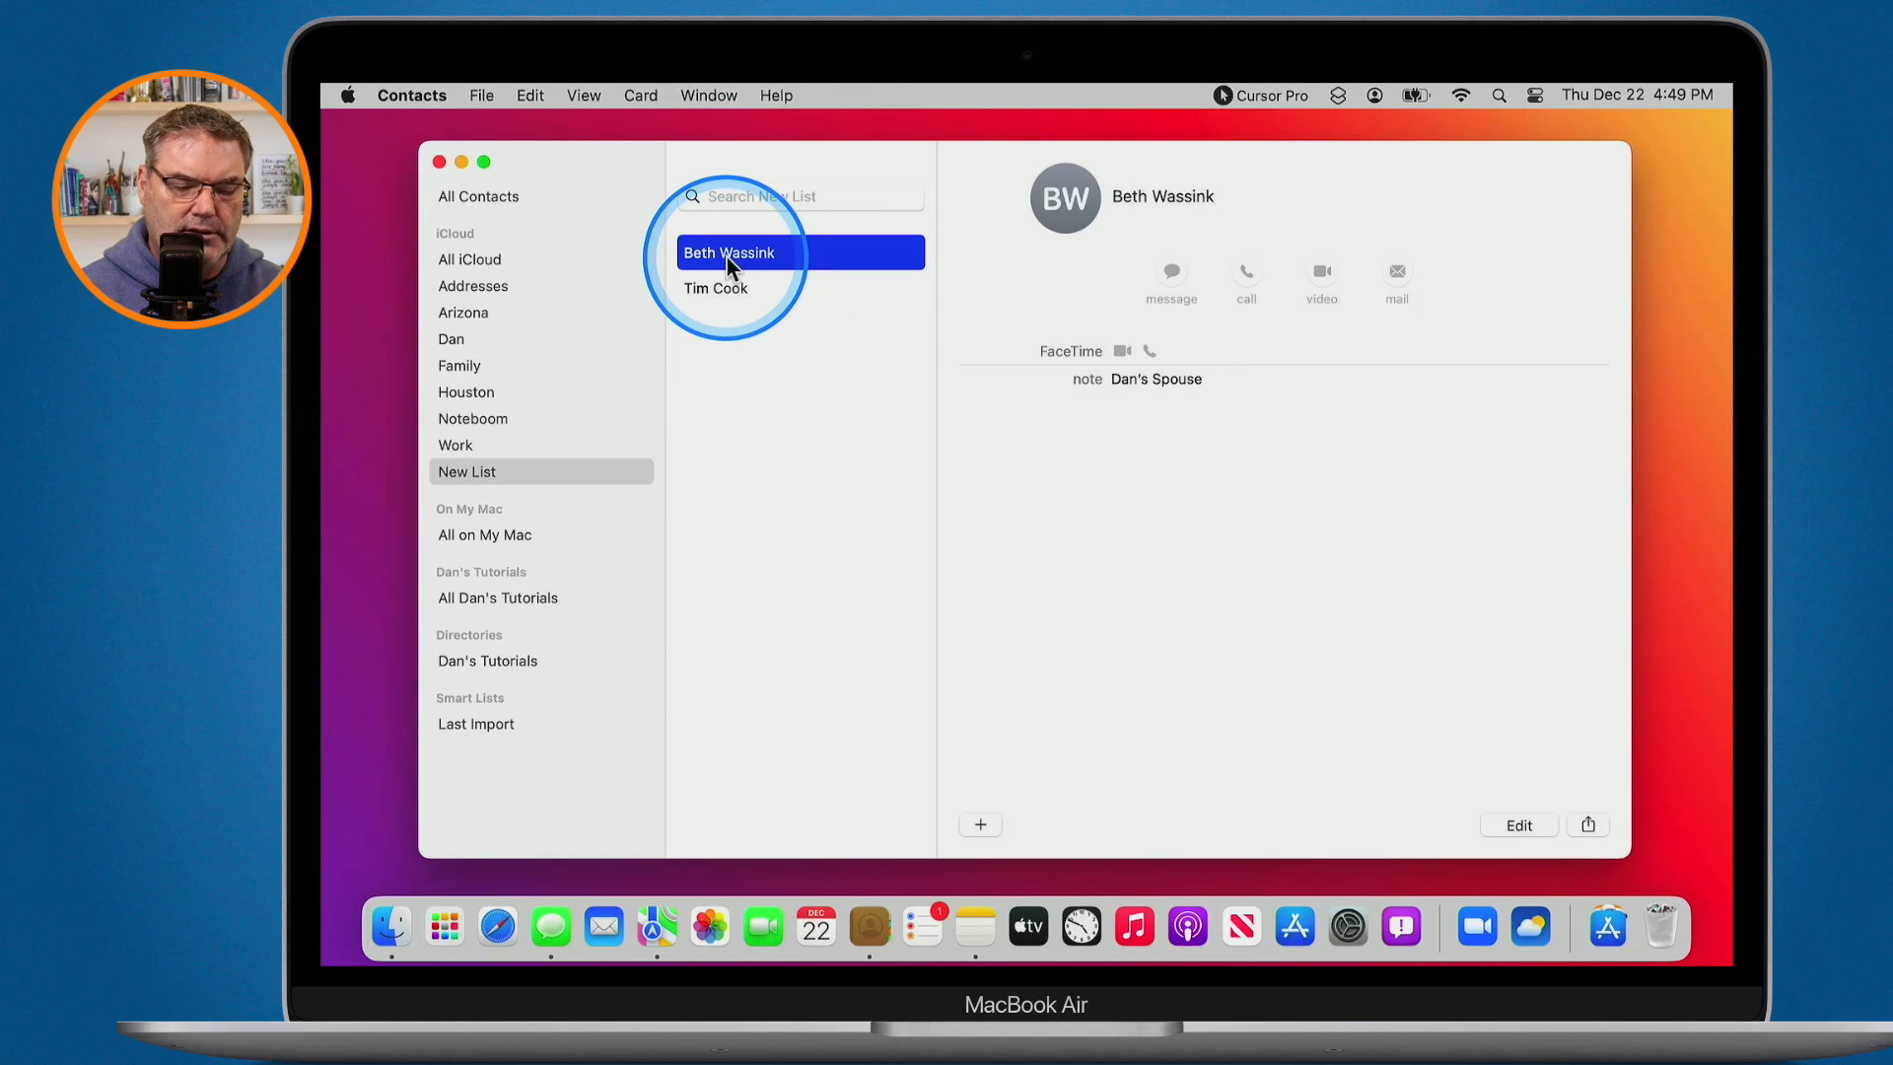
key(BackSpace)
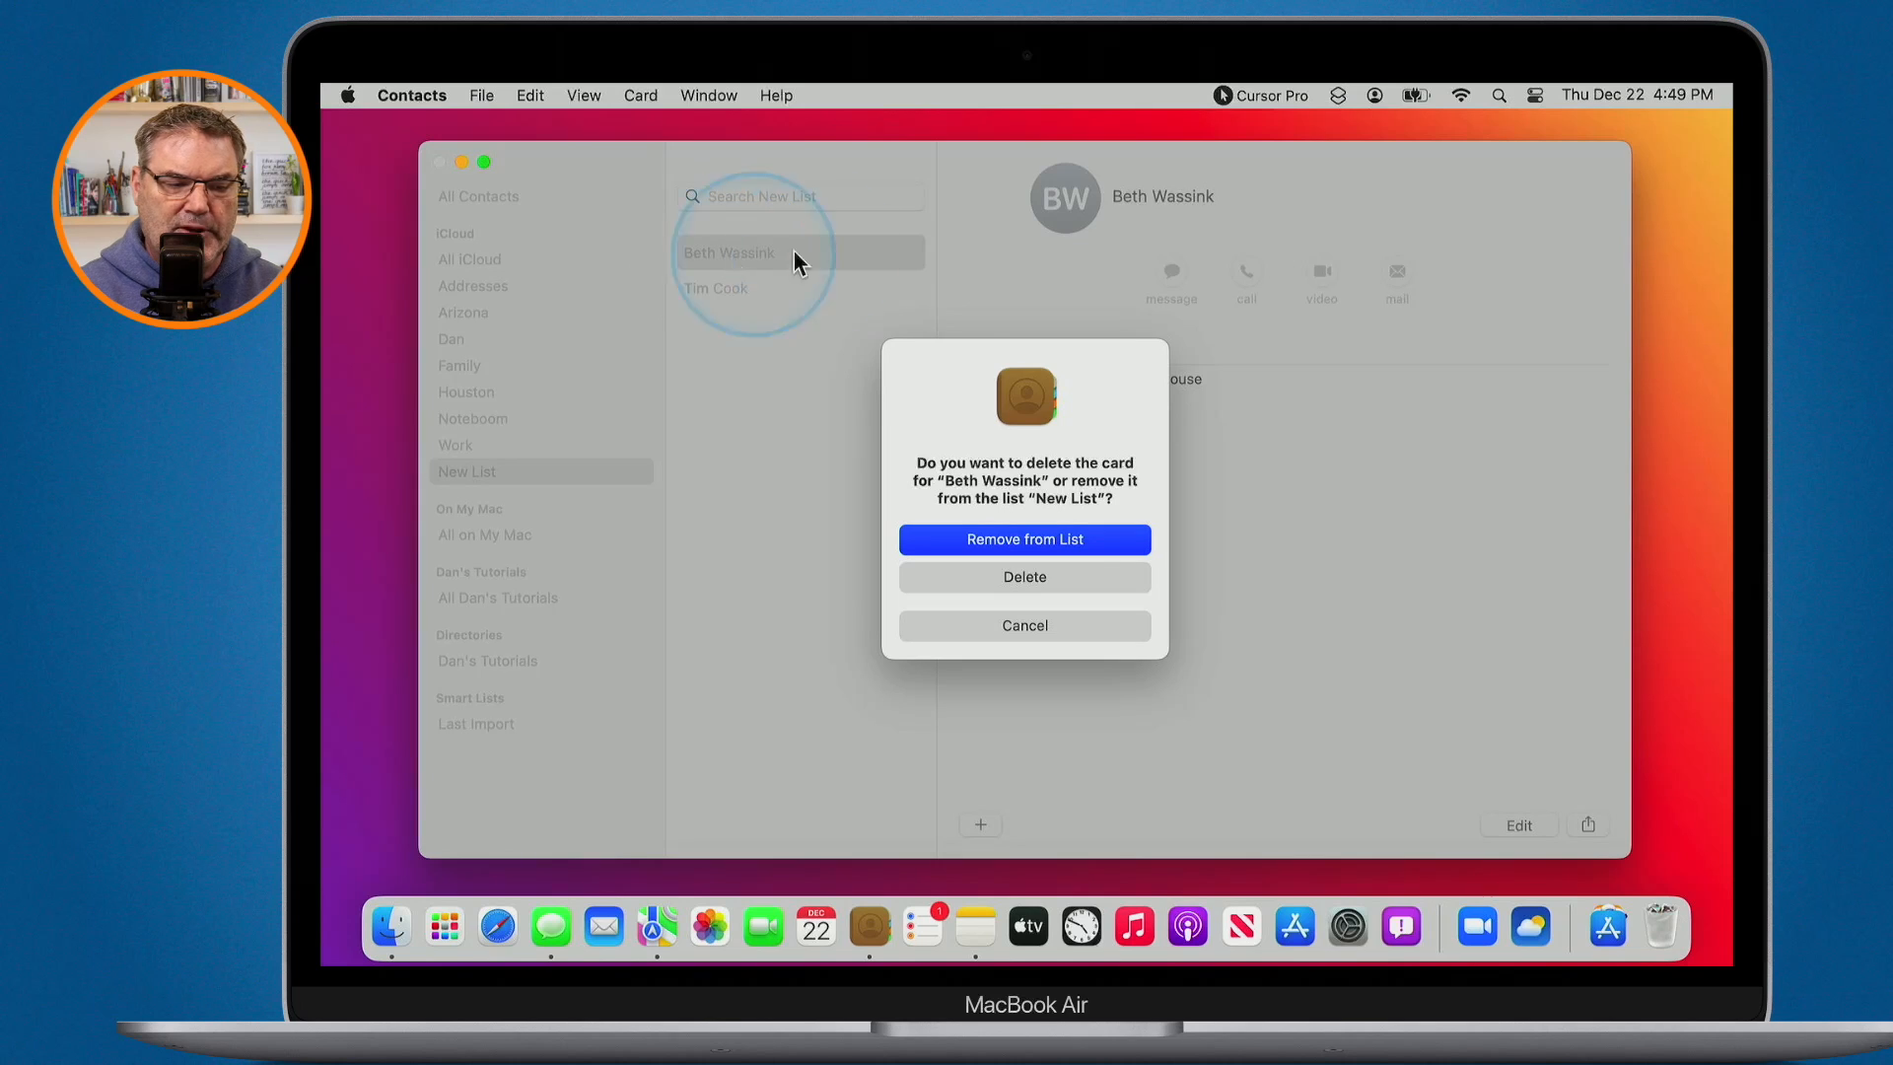
- Remove the first contact from New List without deleting its card, then show All iCloud
key(ctrl+alt+m)
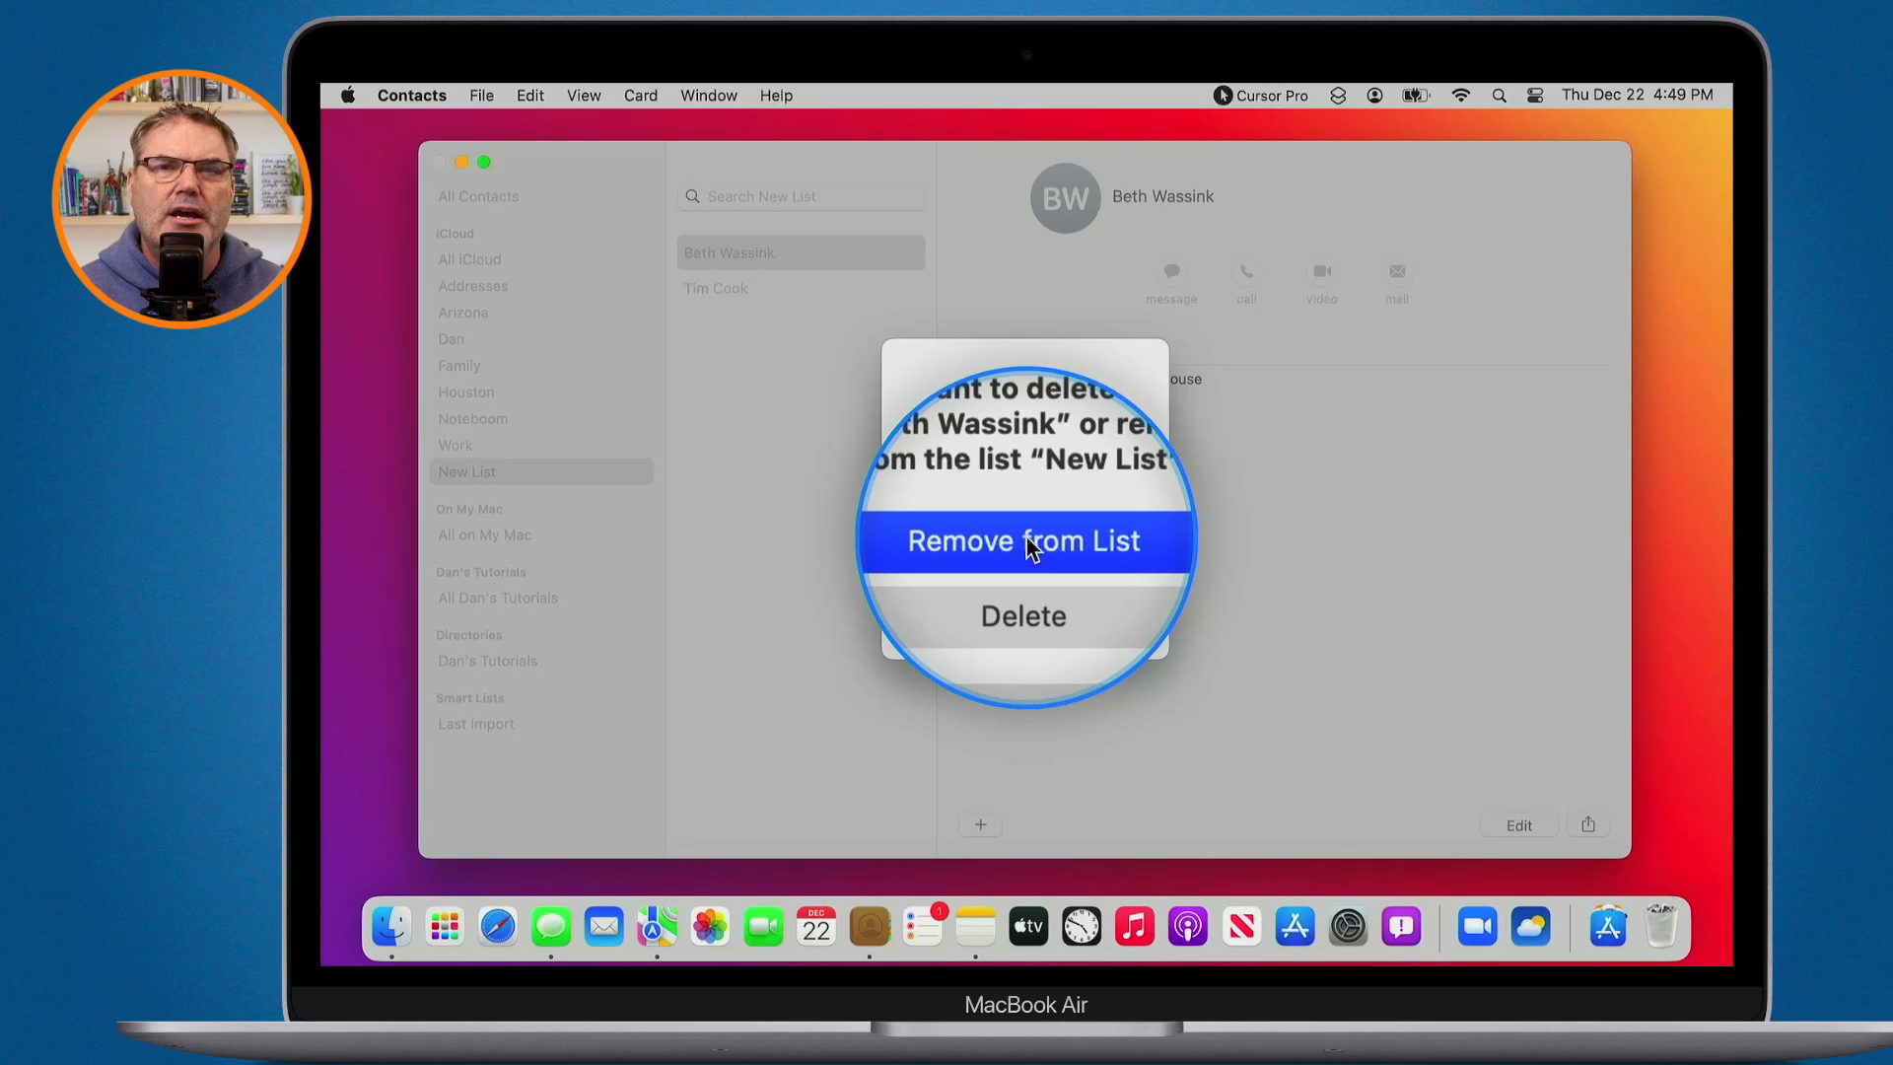
key(ctrl+alt+m)
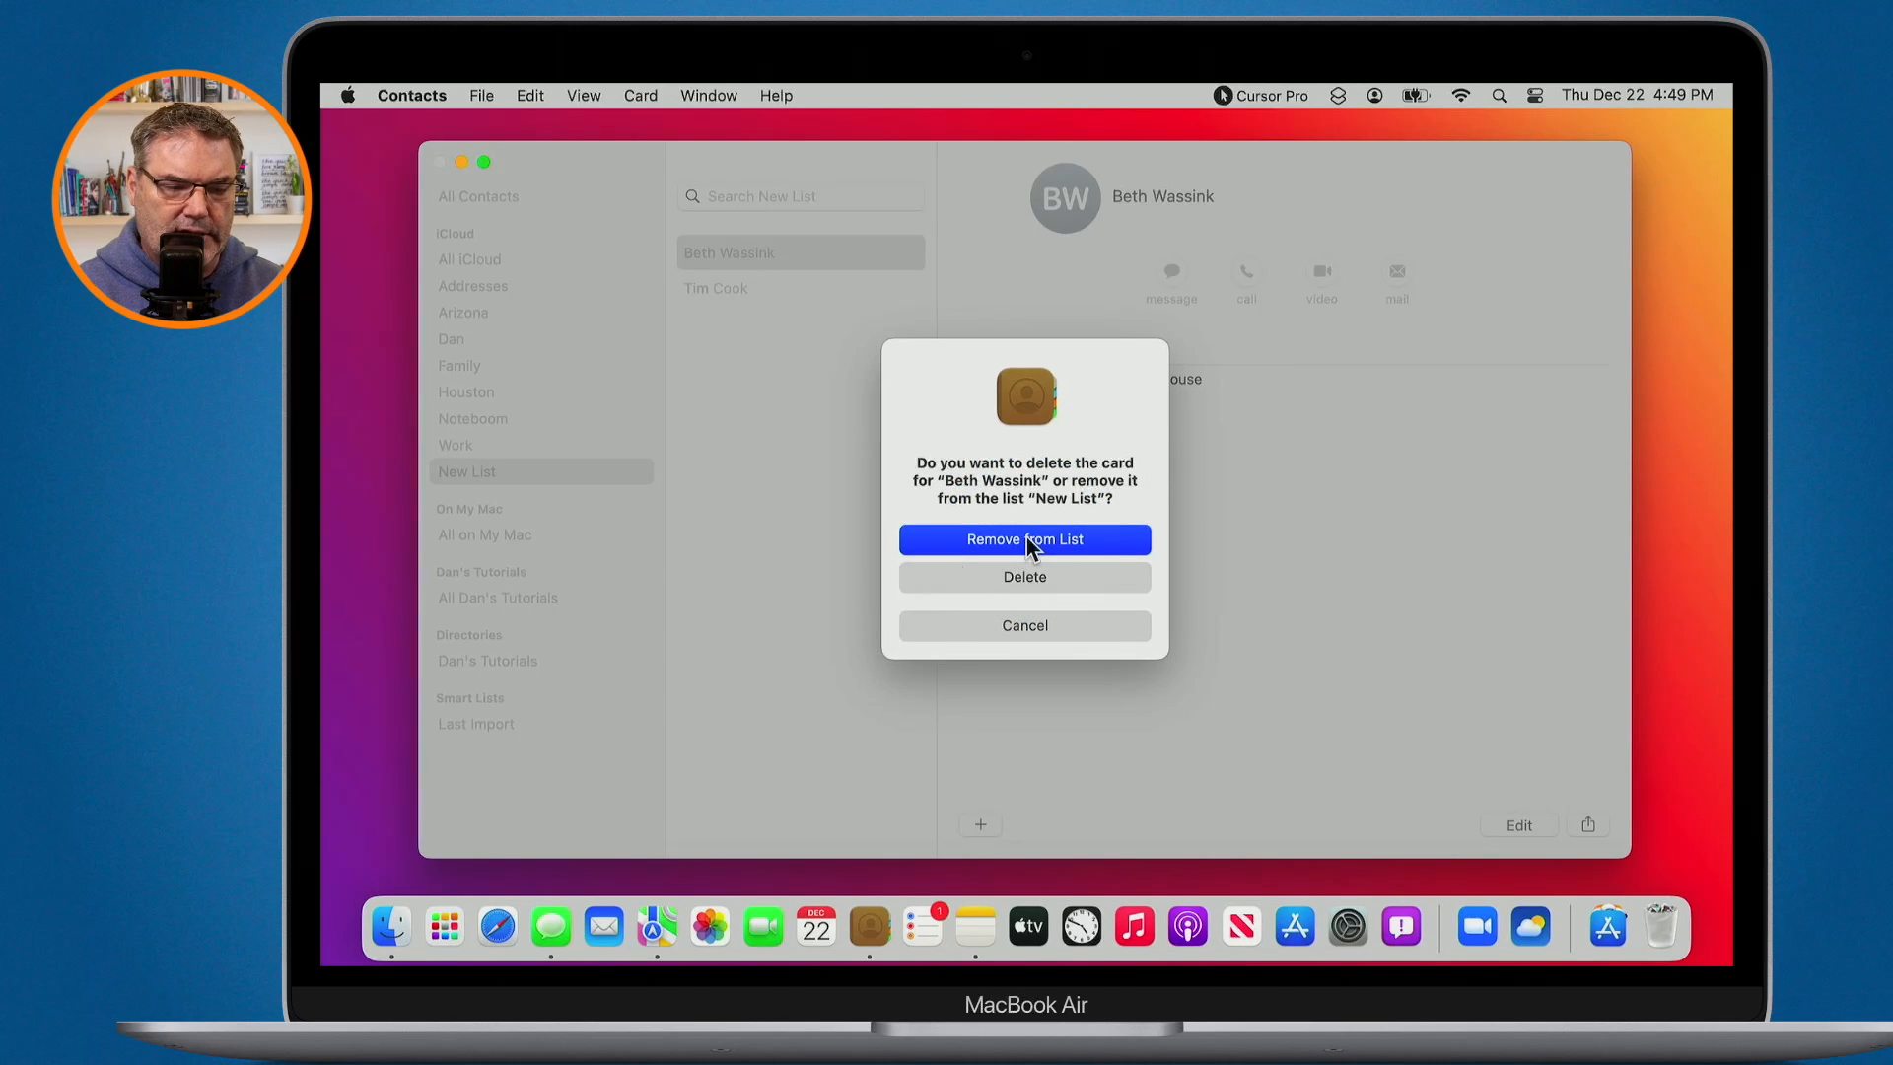
click(1028, 542)
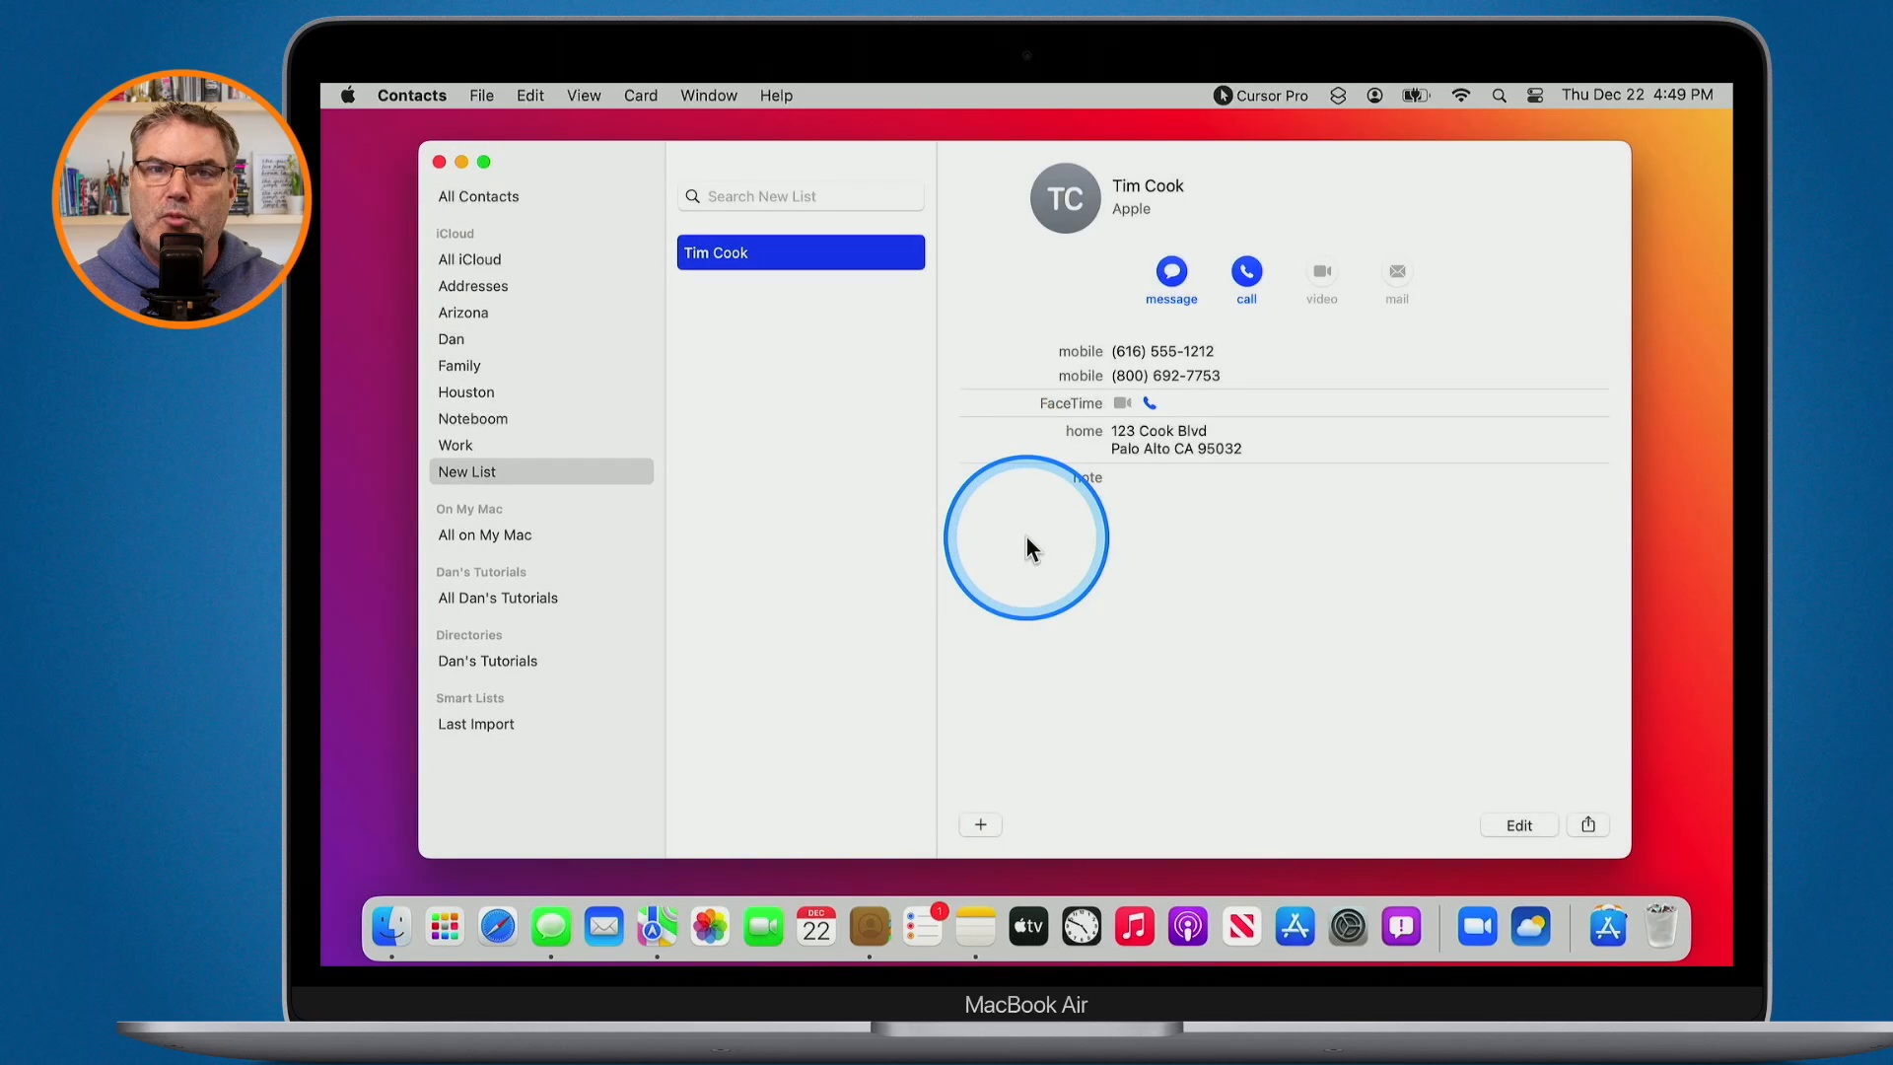
key(ctrl+alt+m)
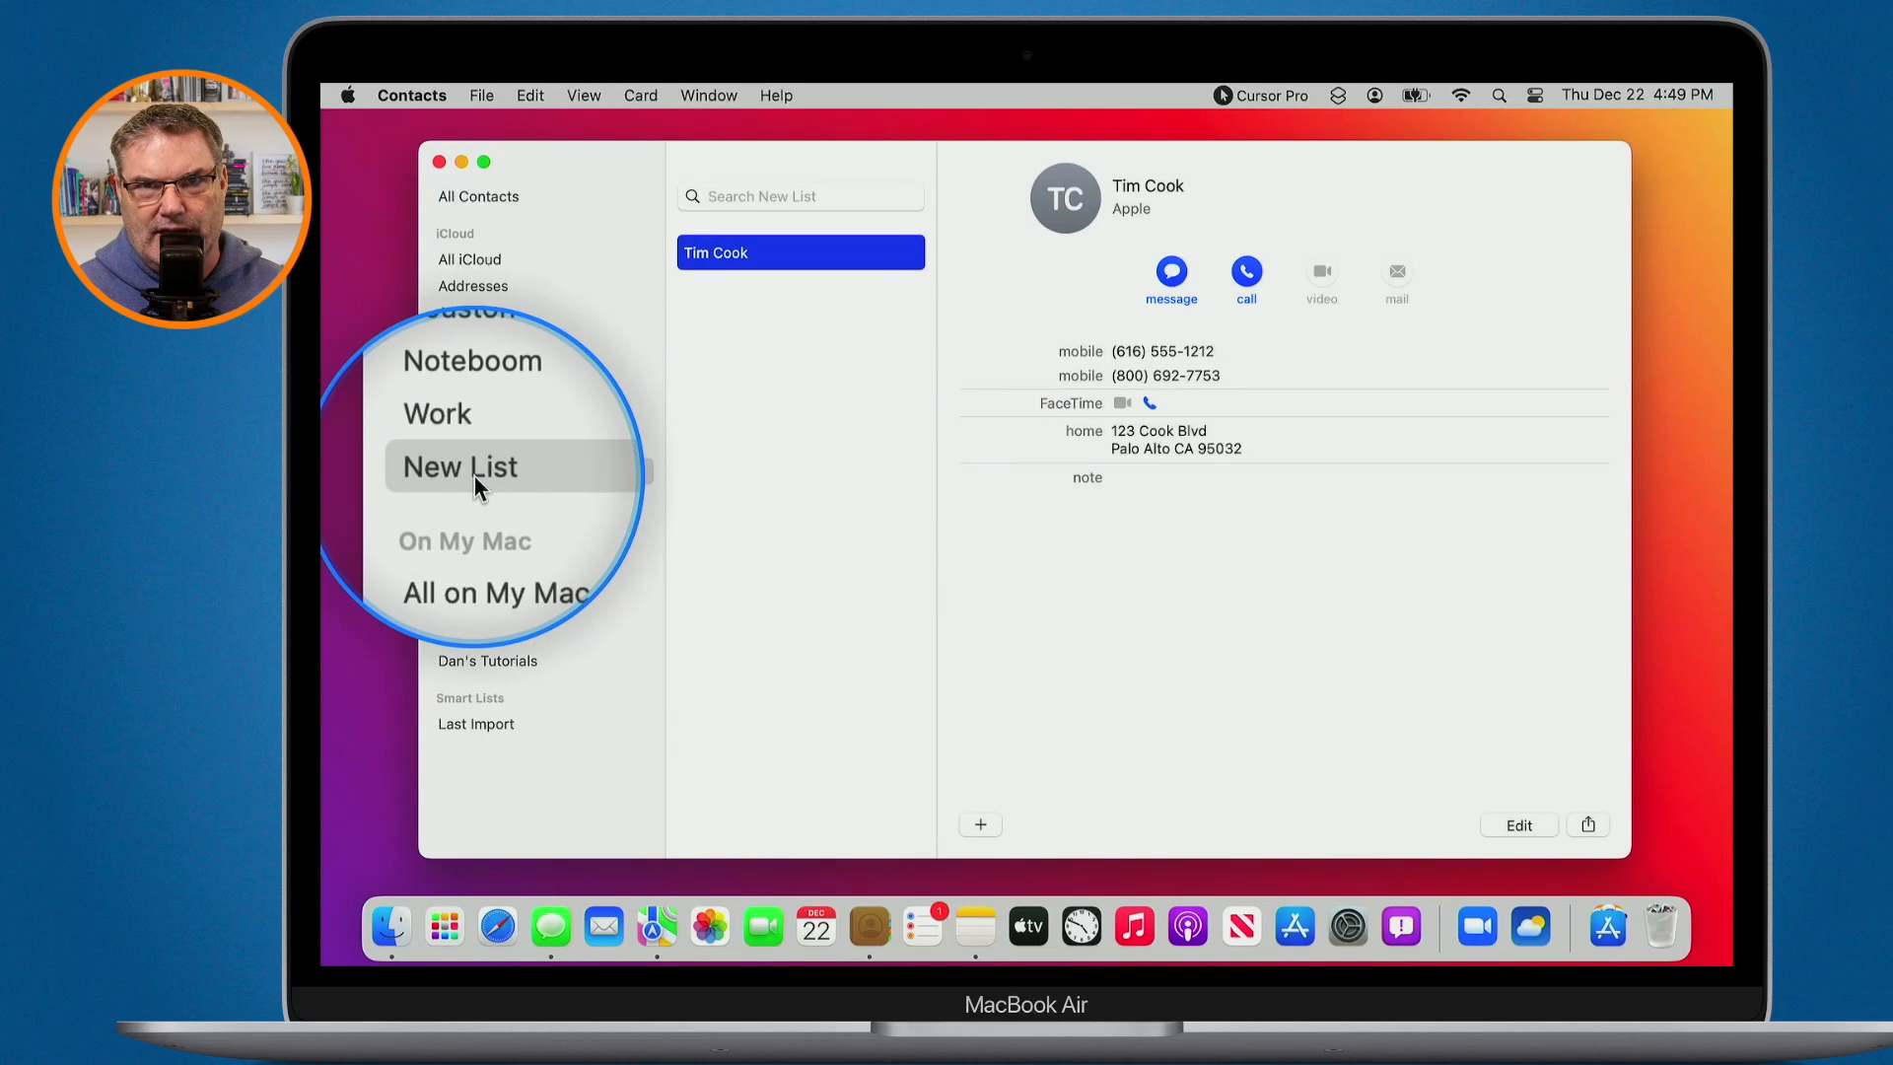
key(ctrl+alt+m)
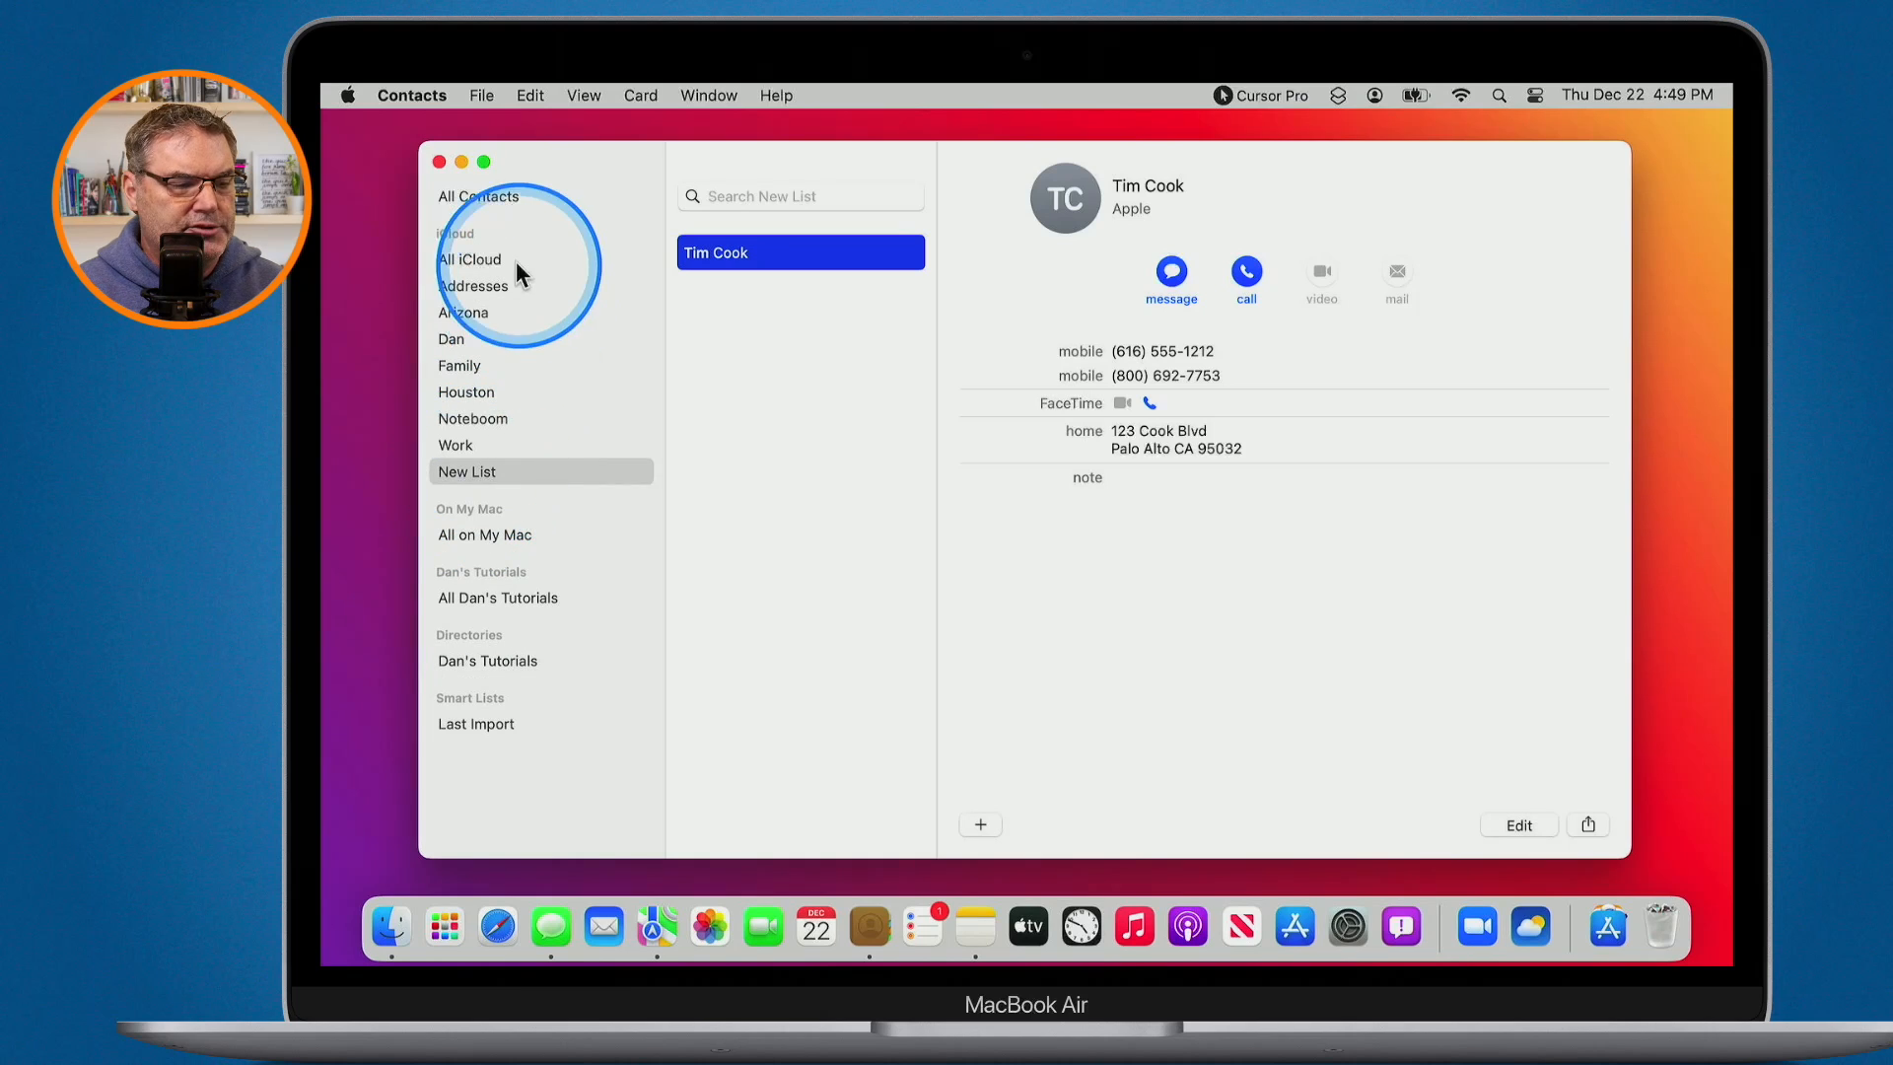
click(487, 258)
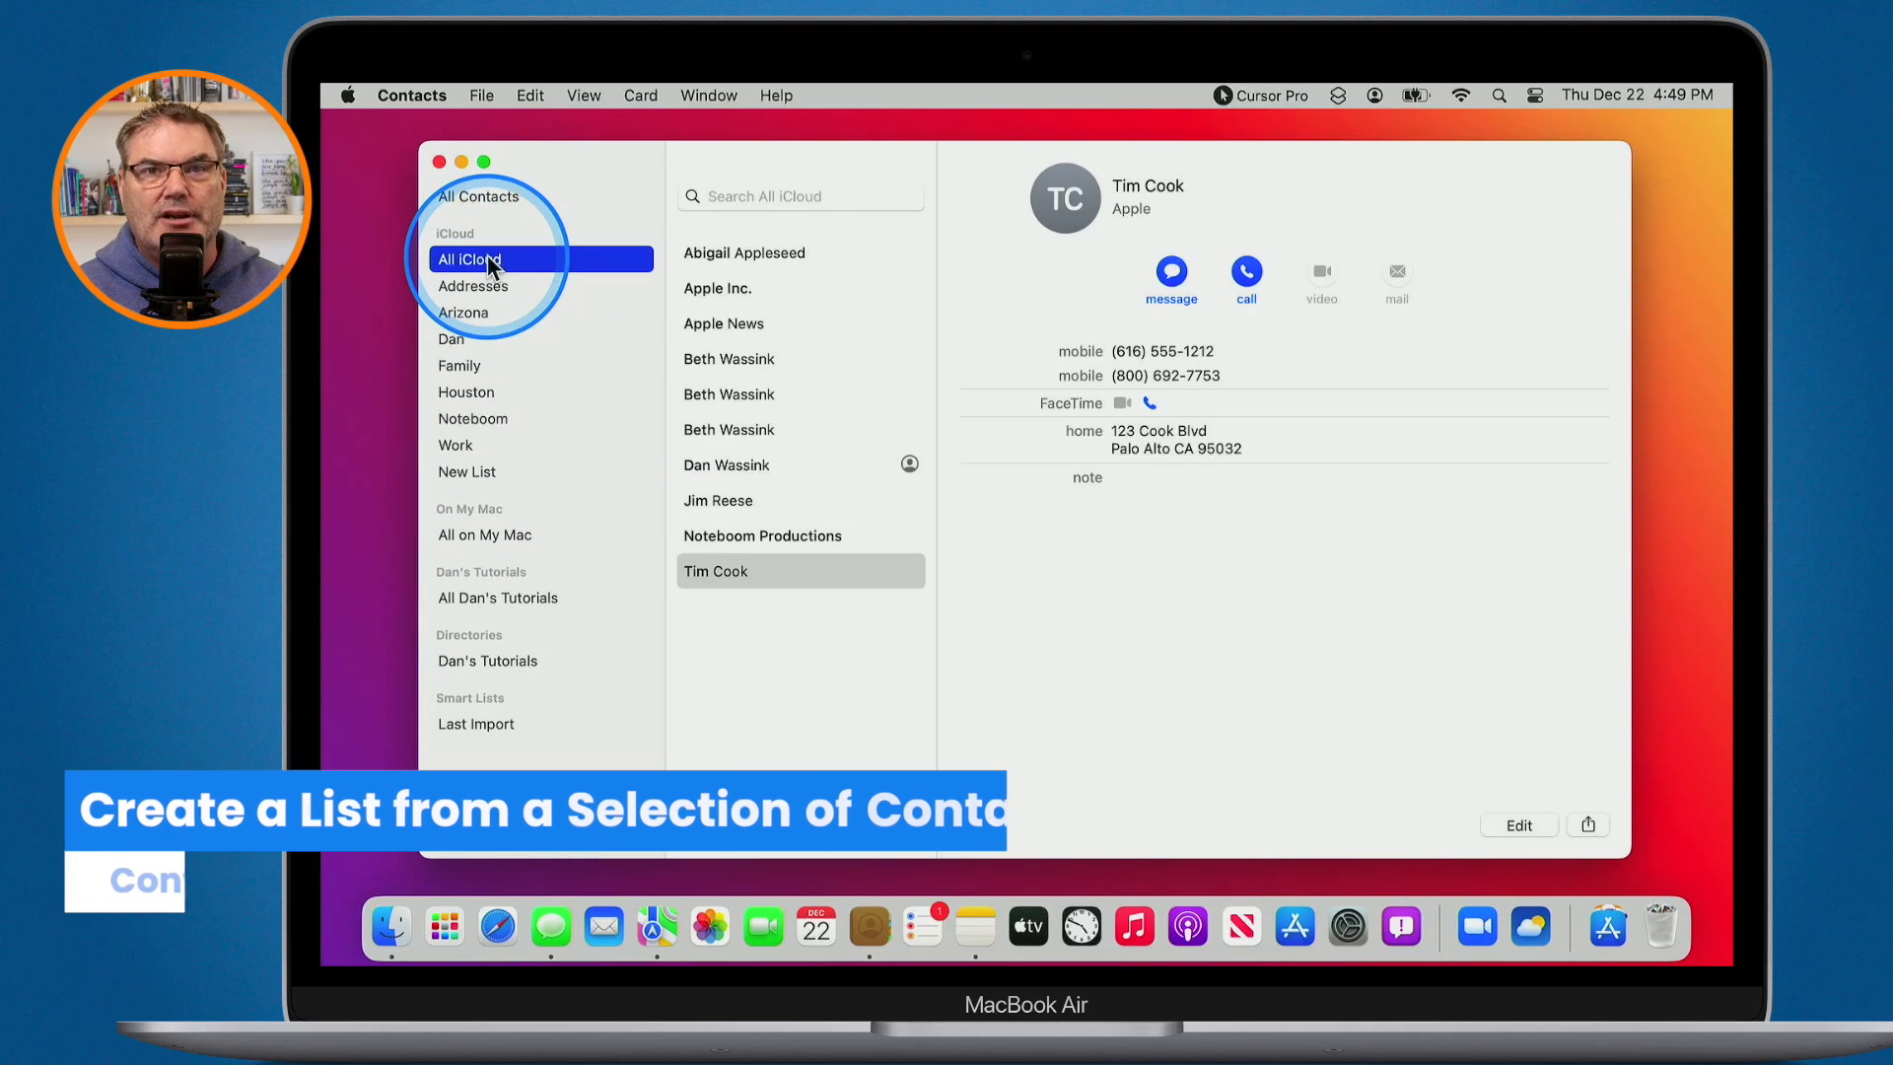
- Select two contacts and make a new list from them, keeping the default name 'untitled list'
click(743, 434)
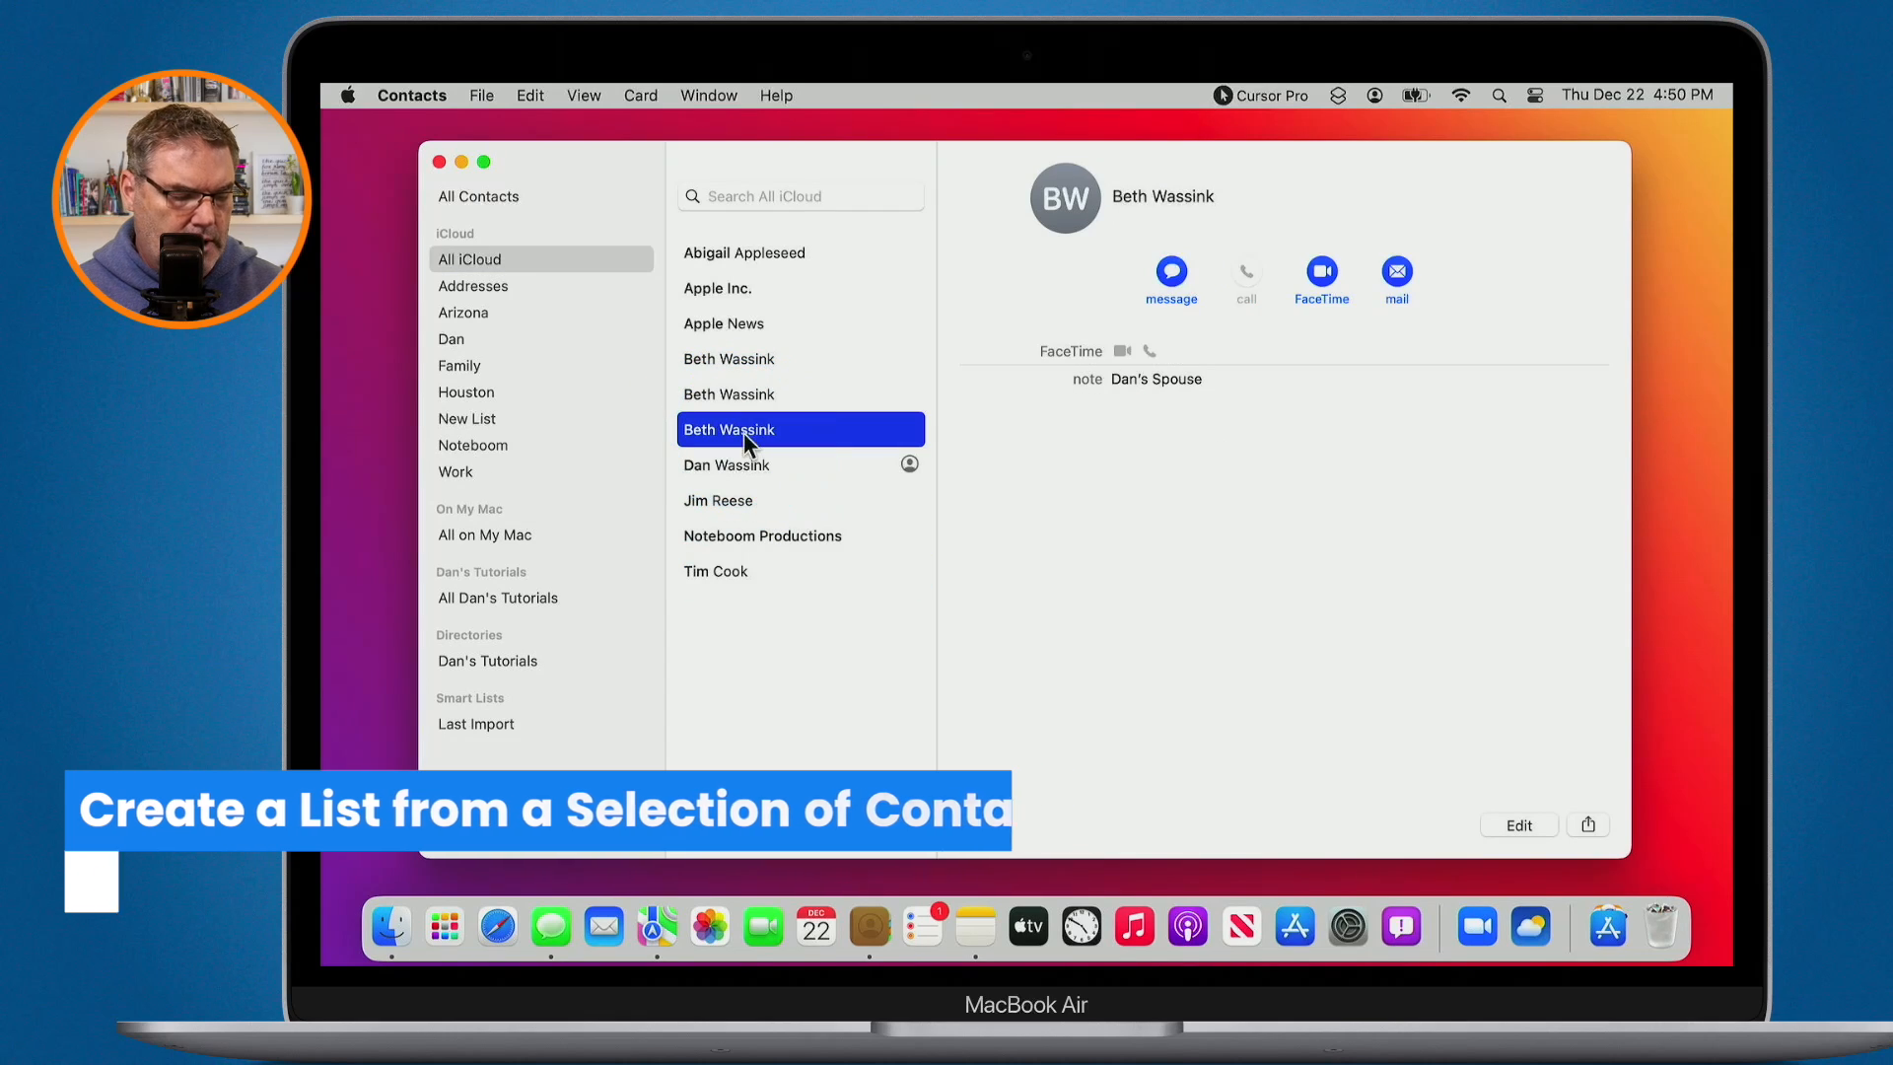
super+click(730, 570)
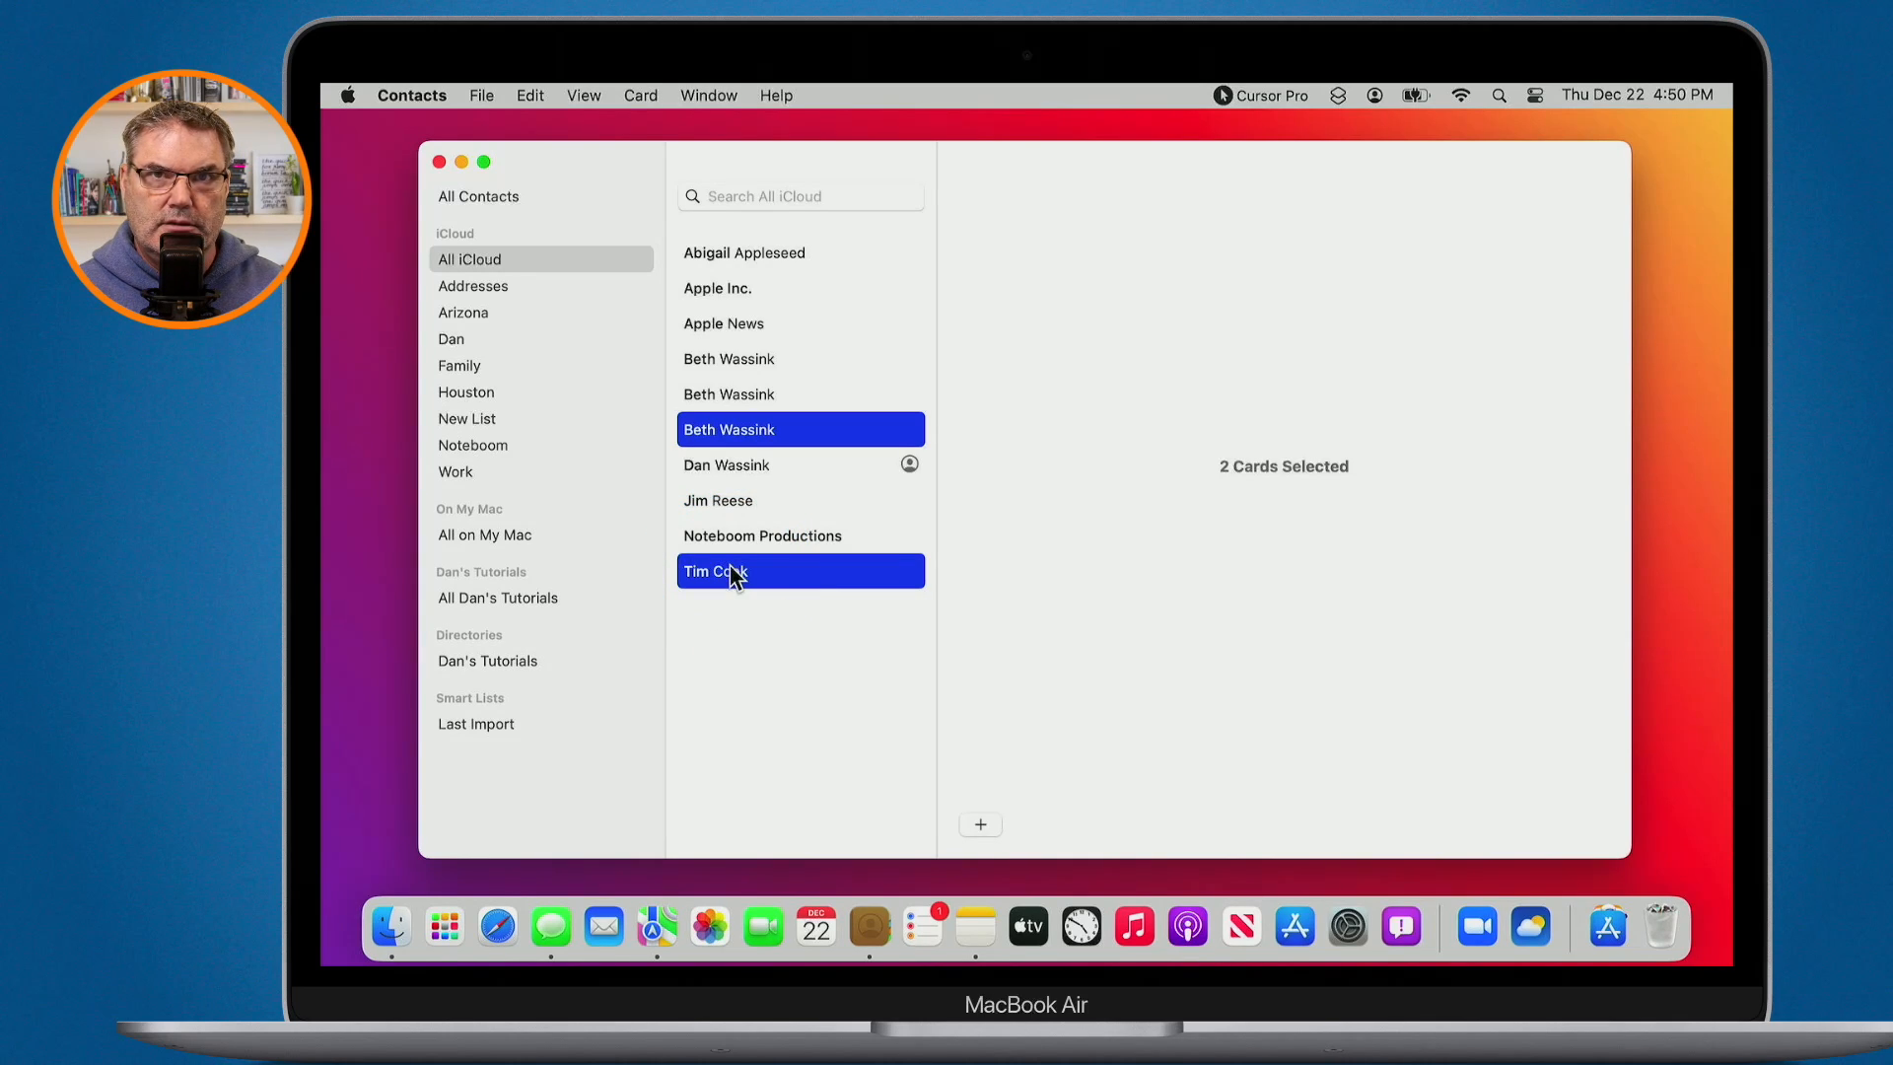
key(ctrl)
click(484, 95)
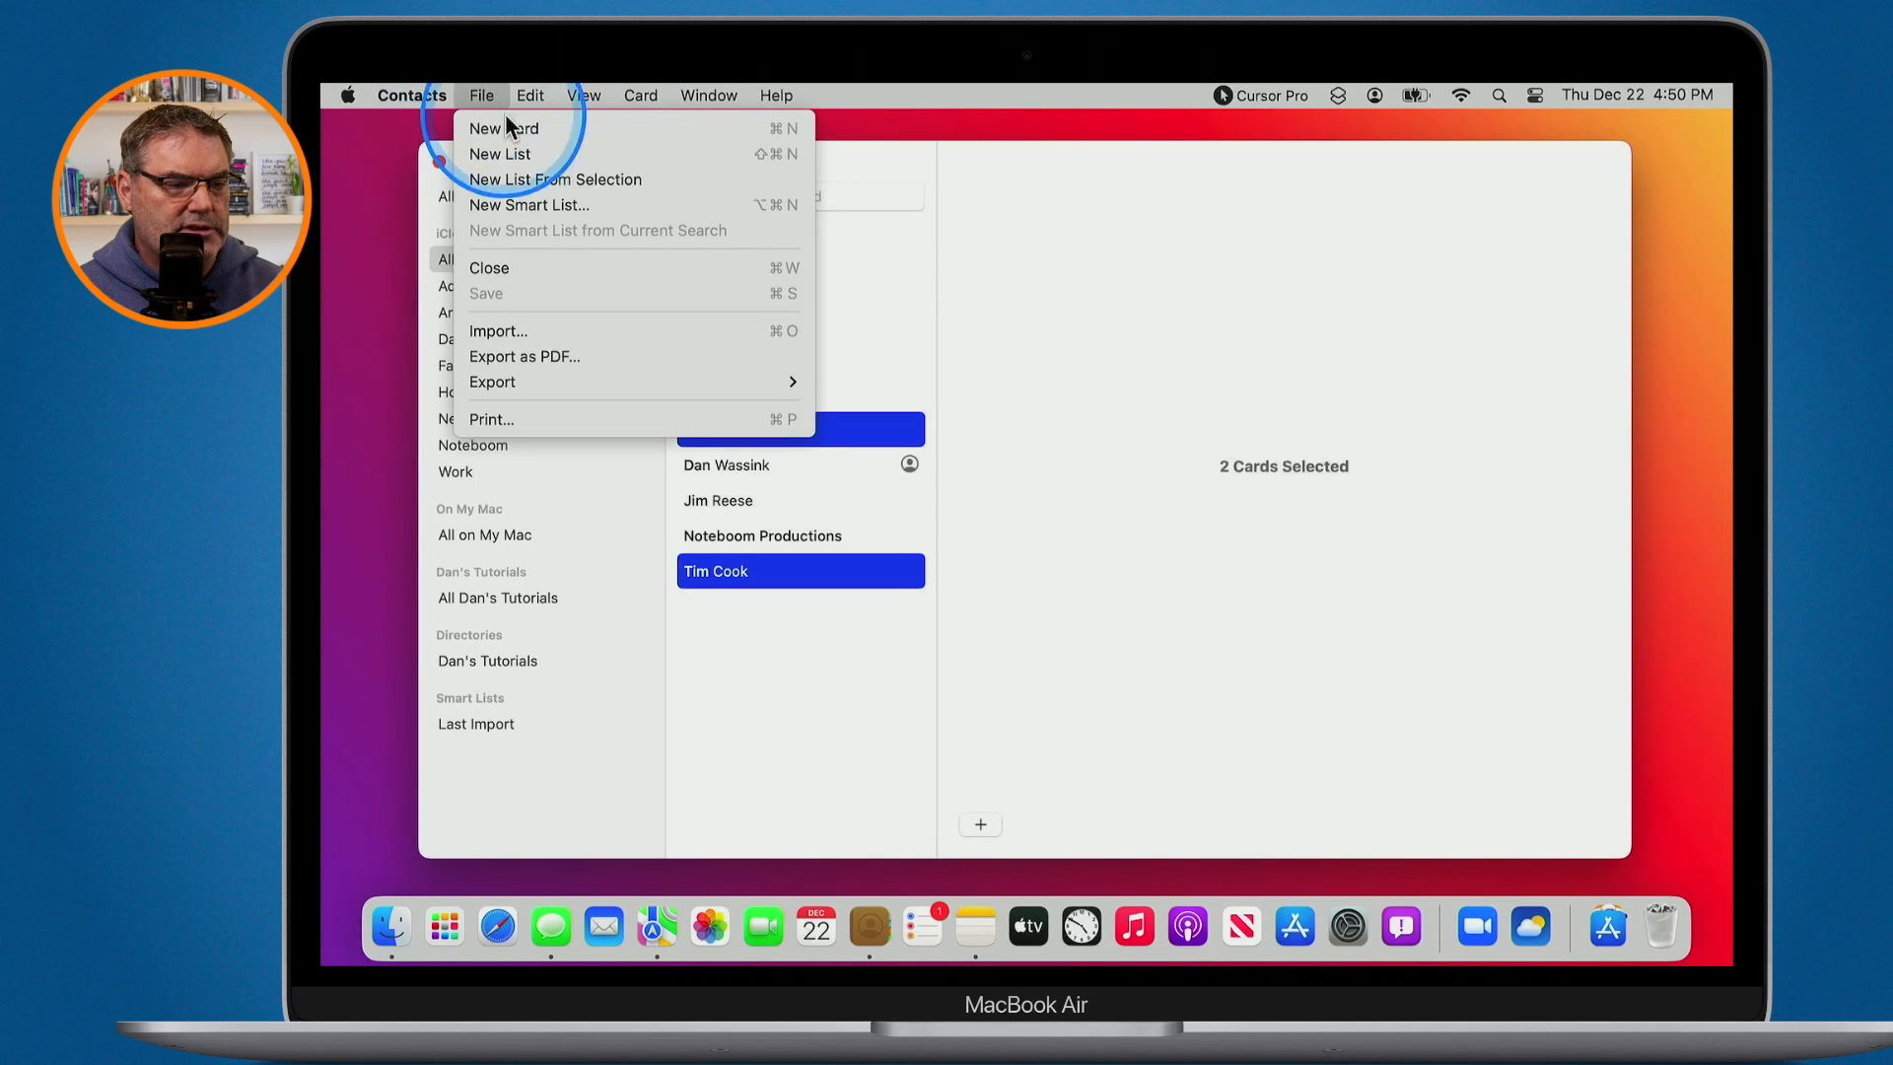
click(519, 177)
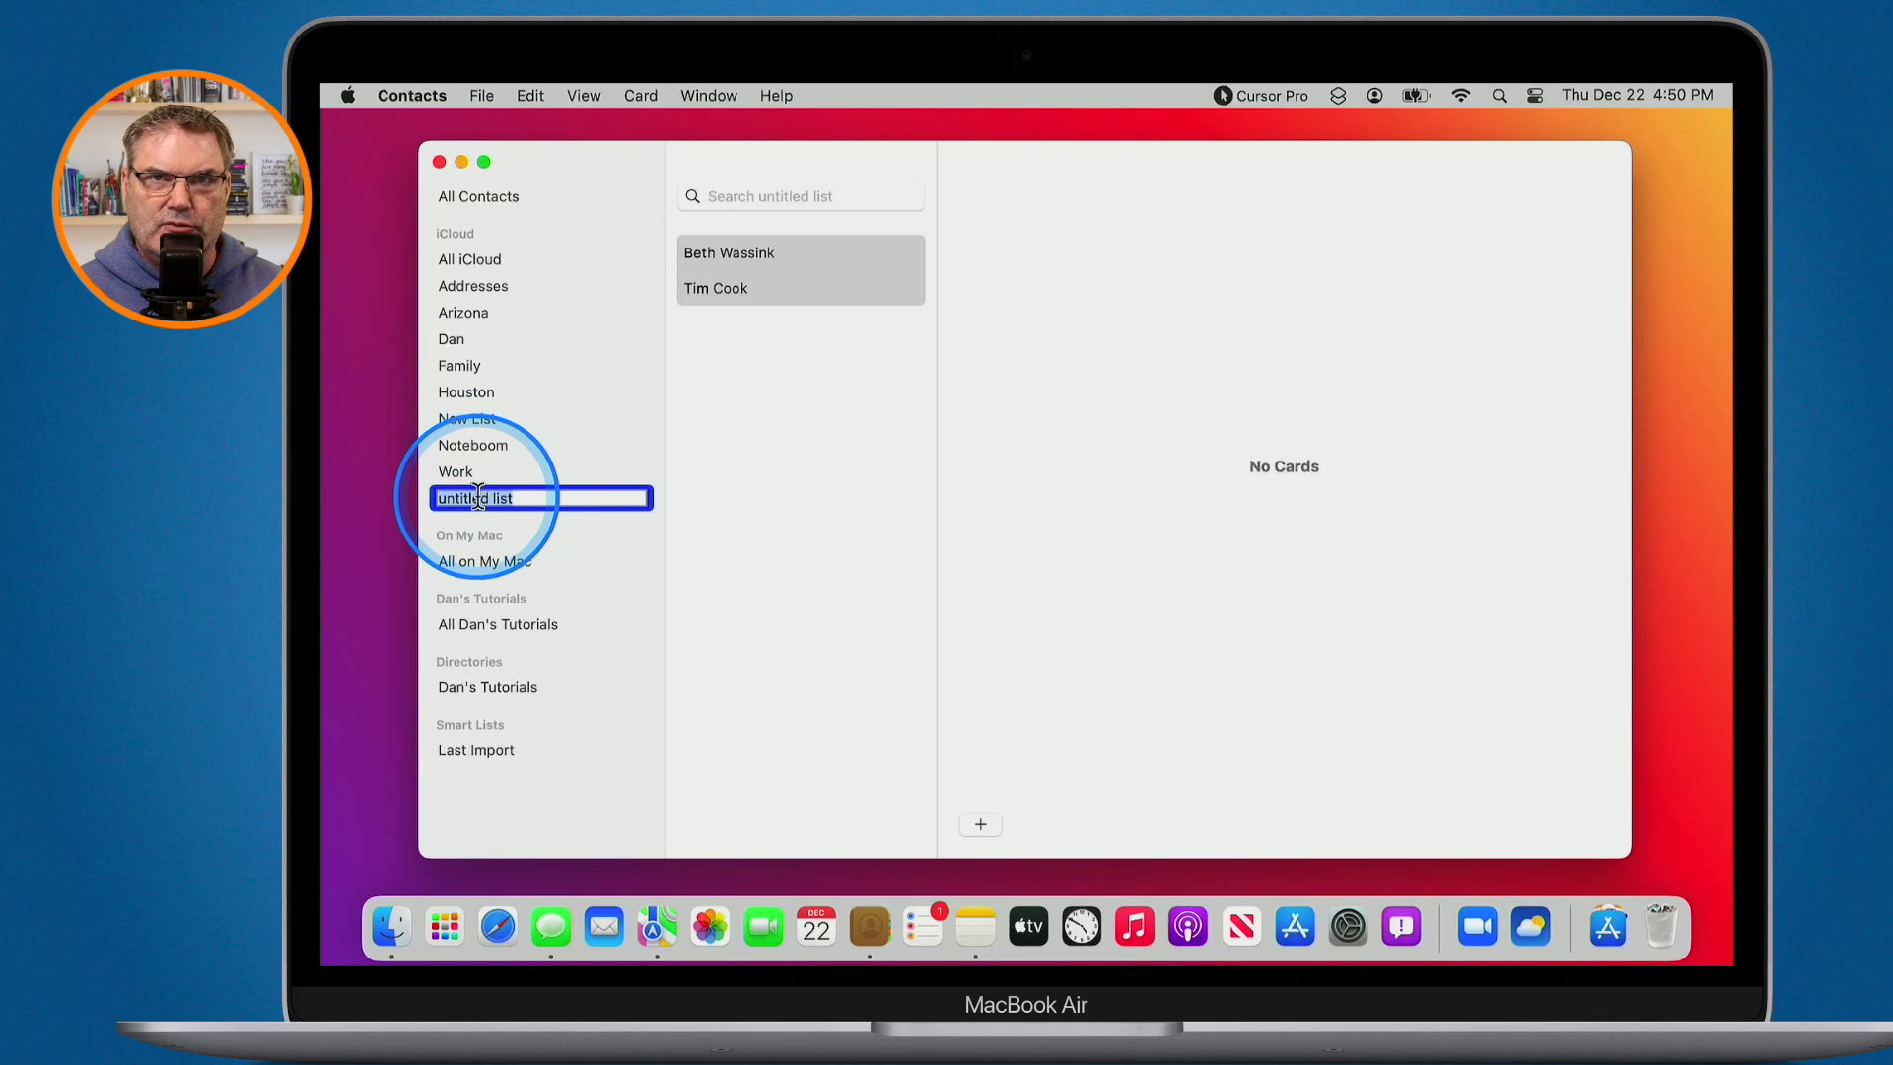
key(ctrl)
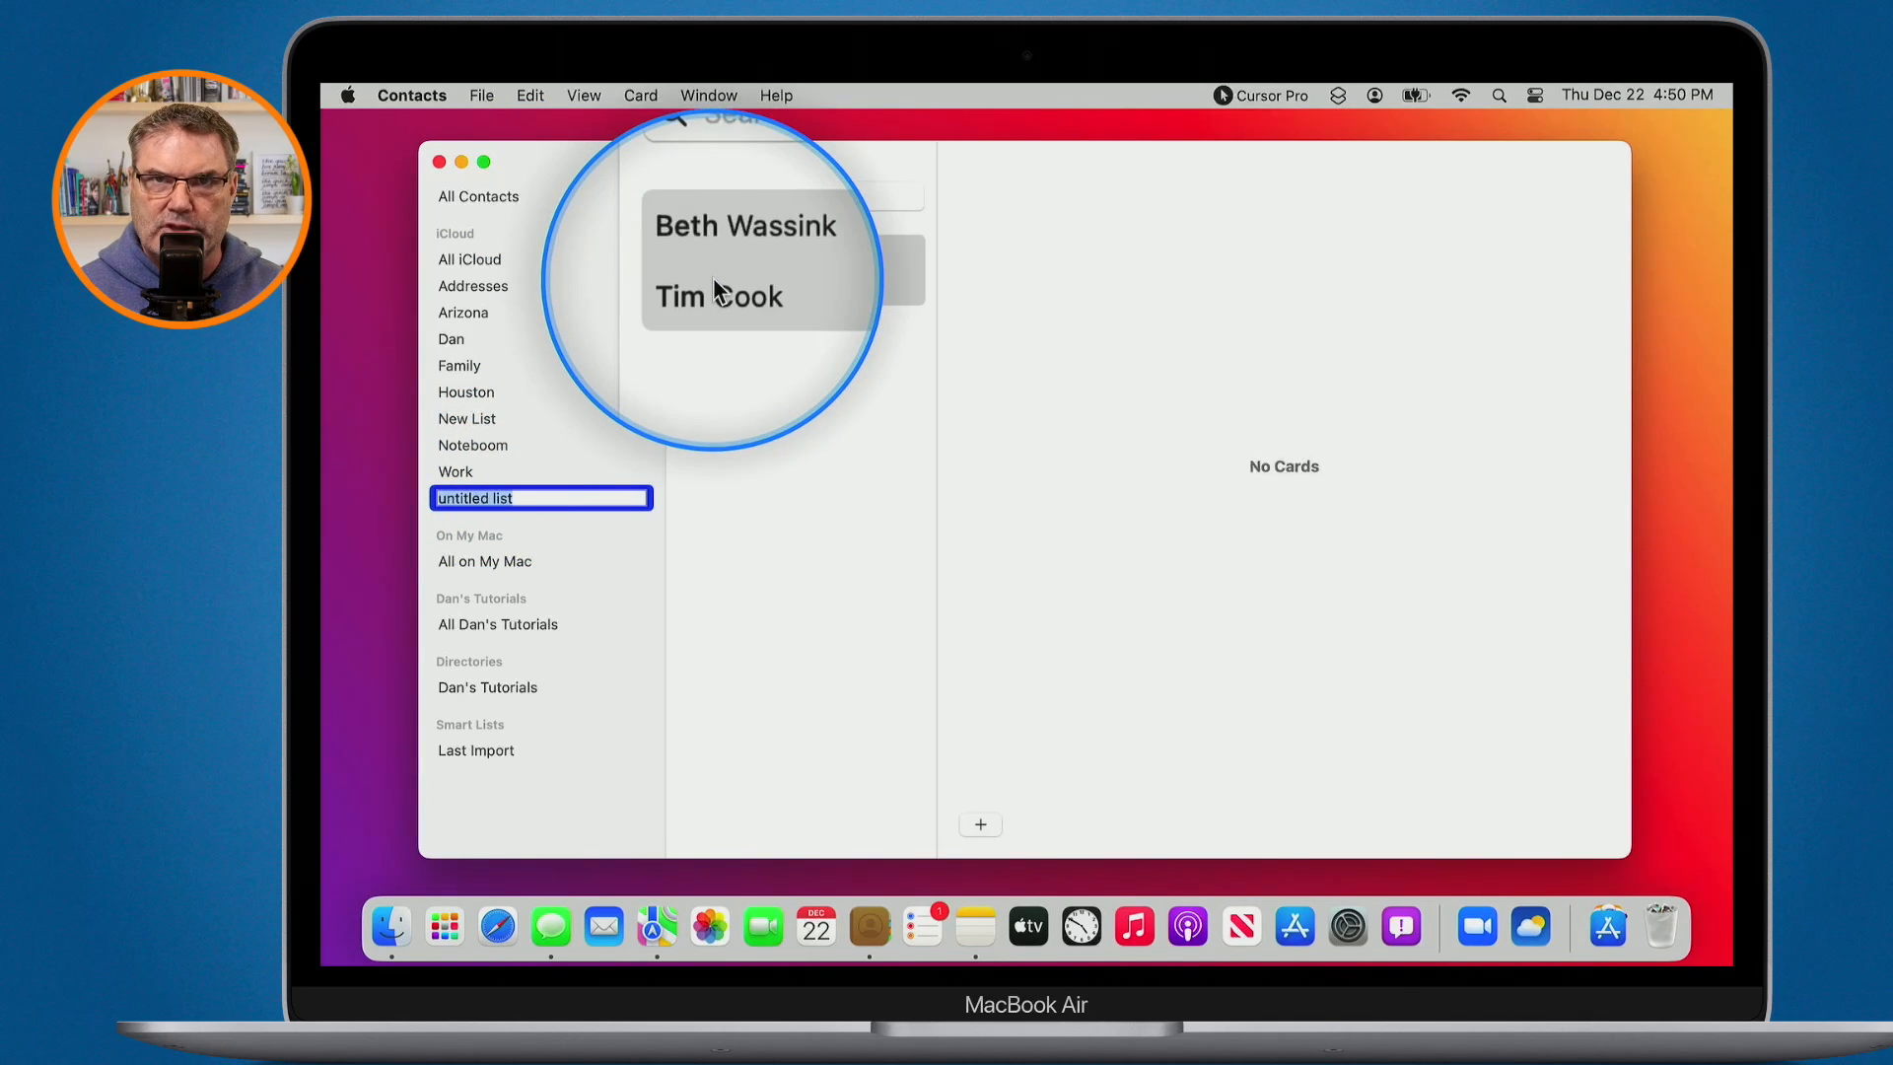
click(702, 314)
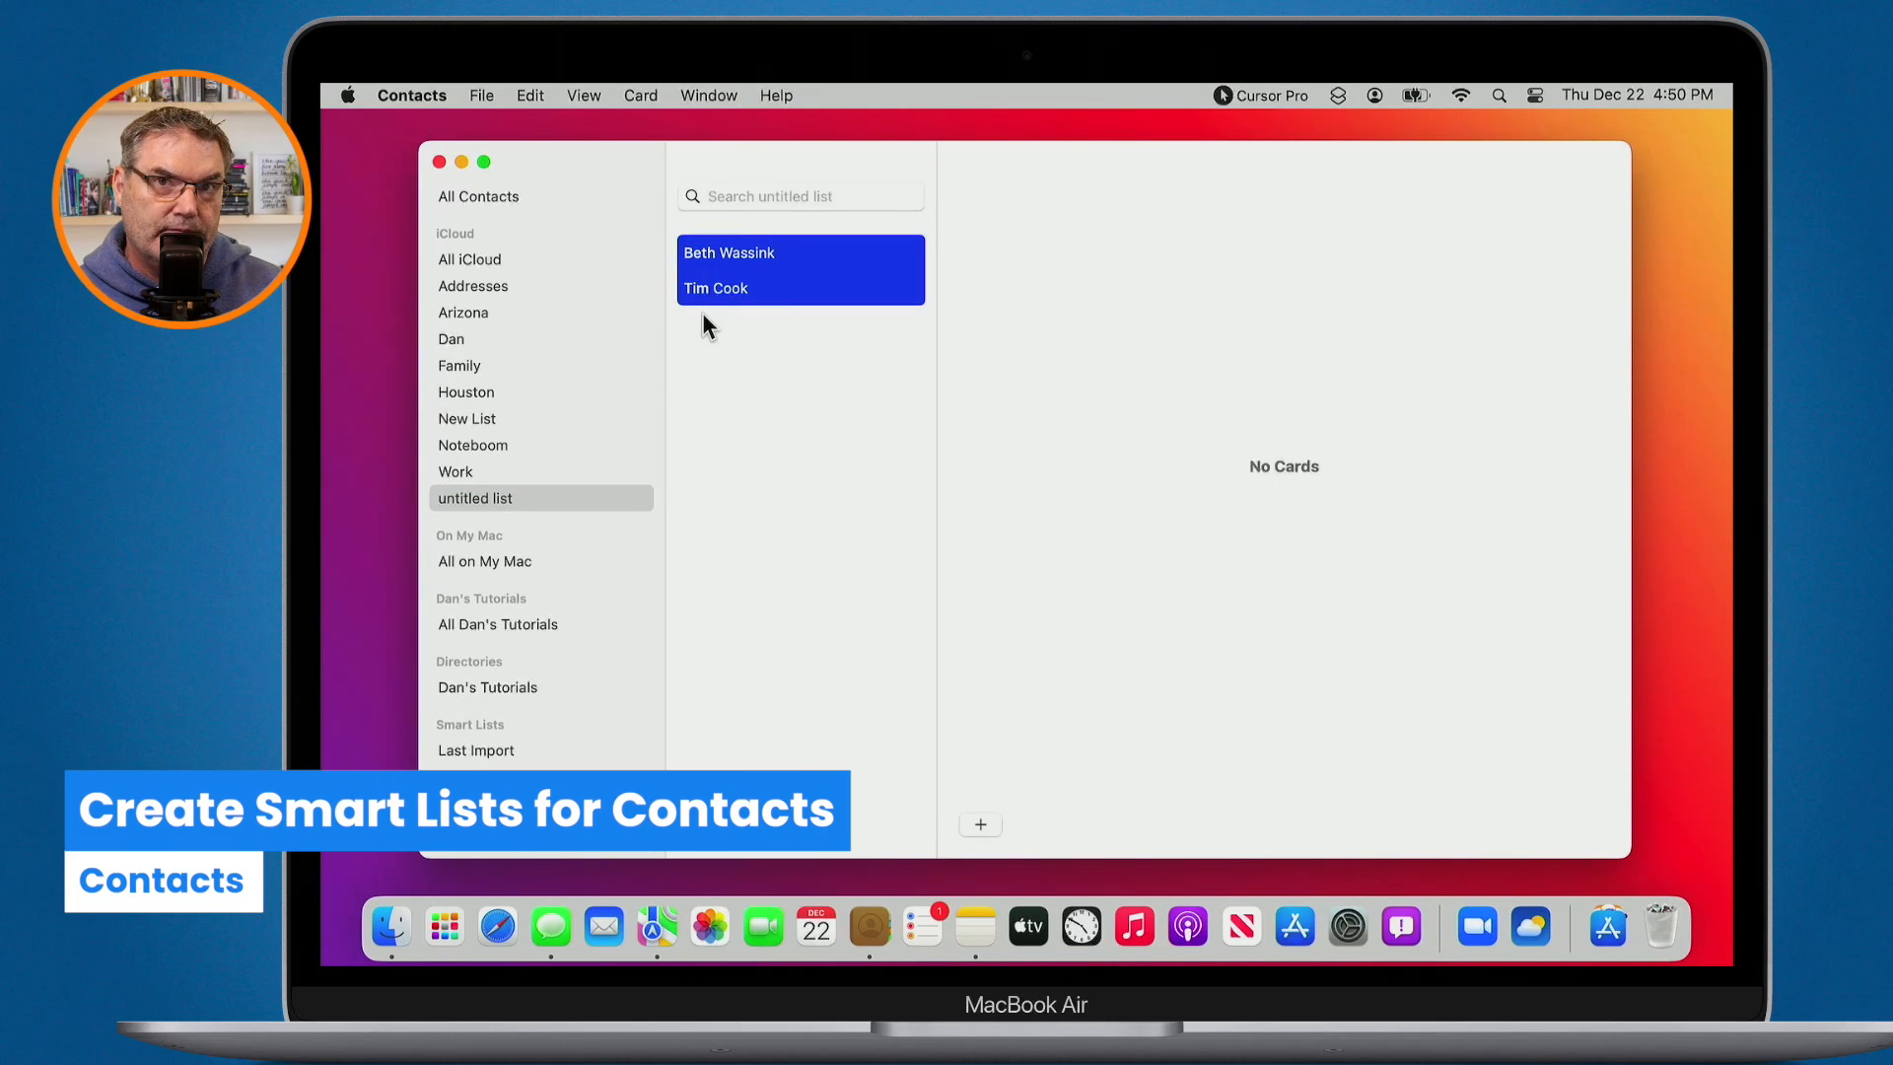
key(ctrl)
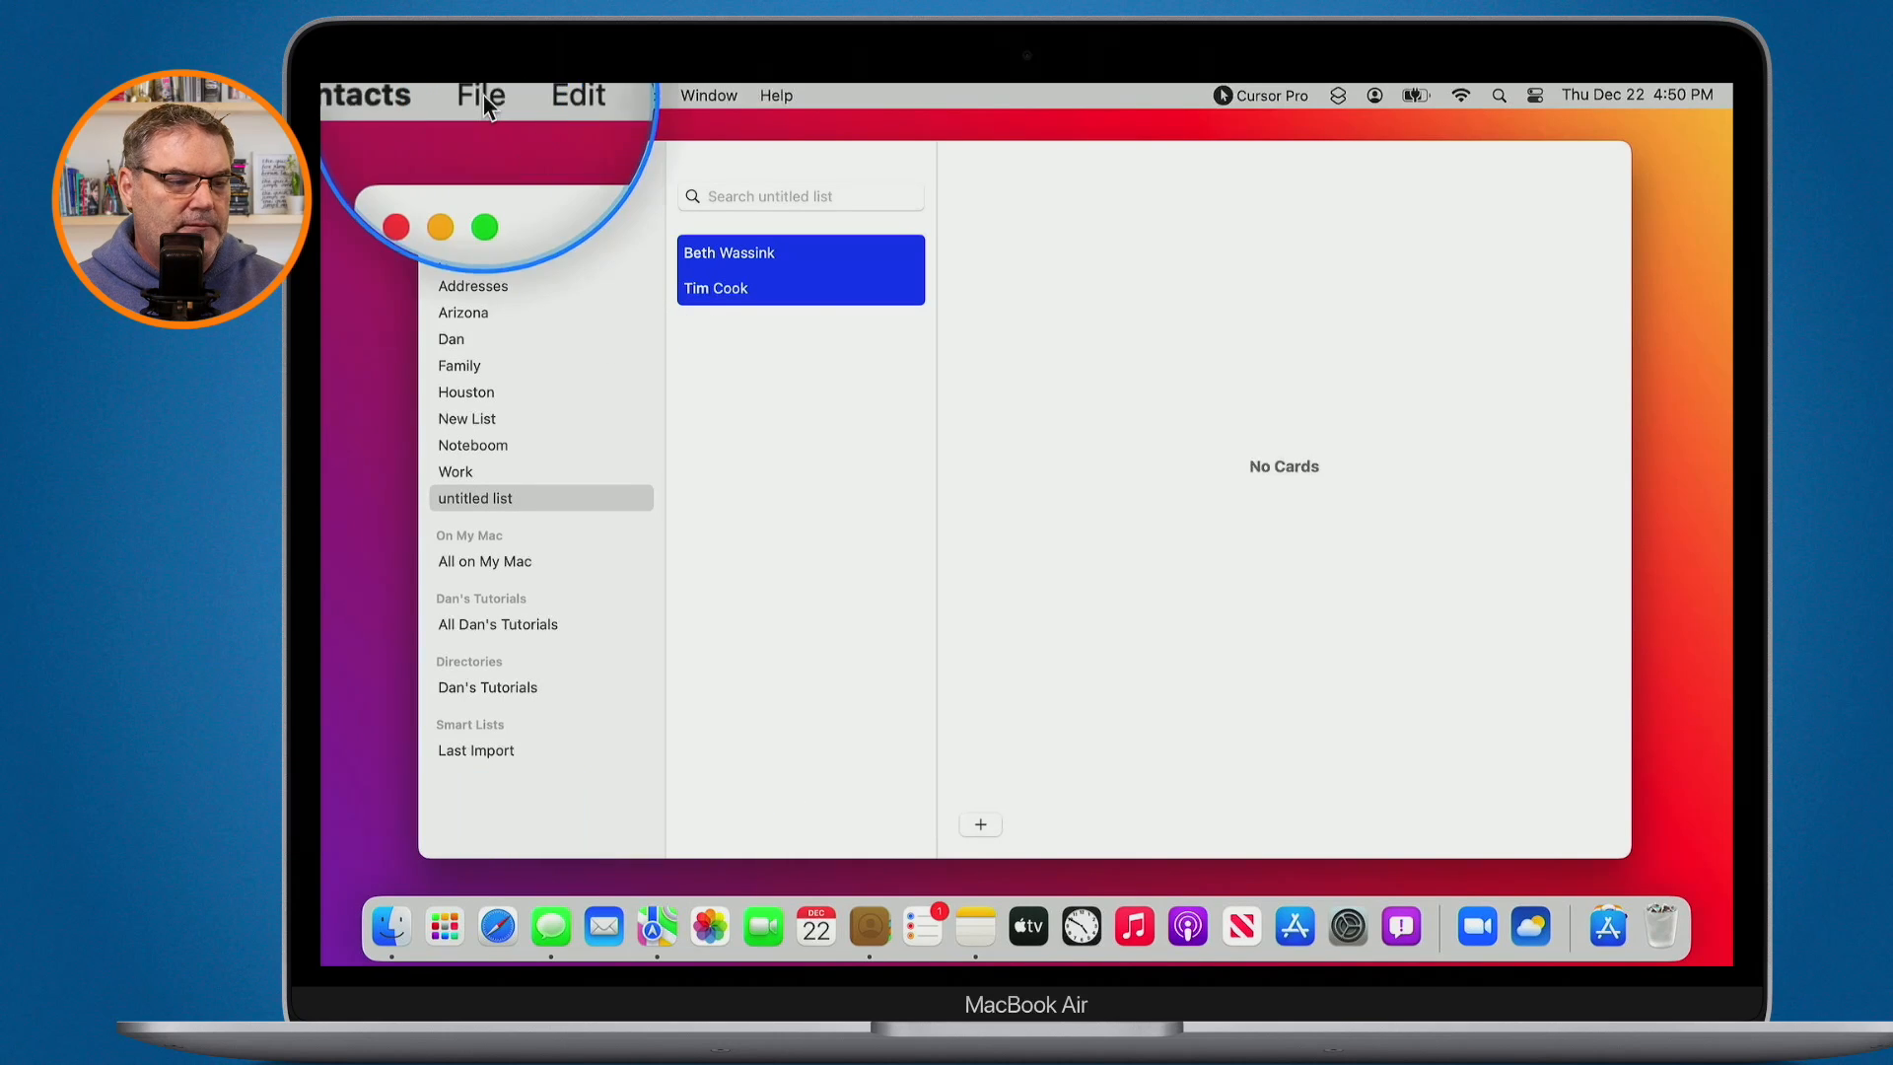
- Create a smart list named 'Apple' with the rule Card contains 'apple'
click(483, 96)
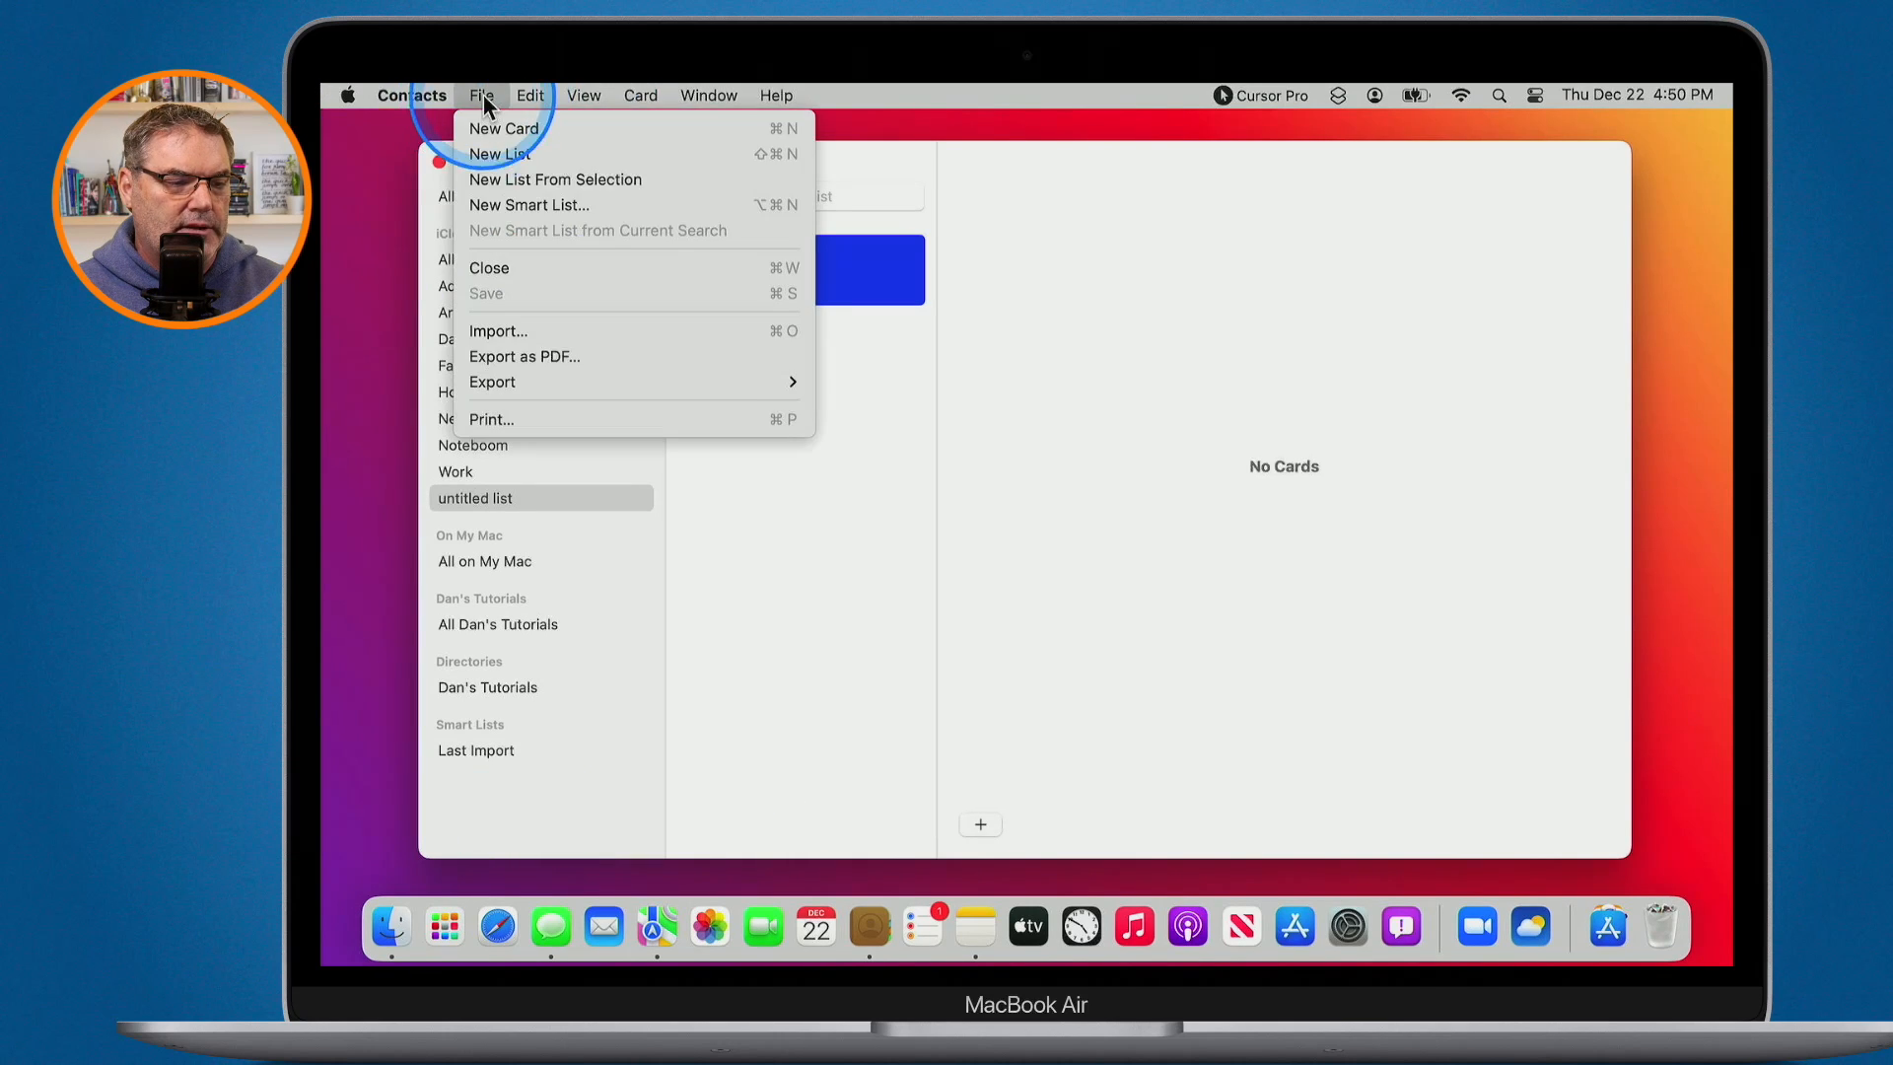
click(515, 201)
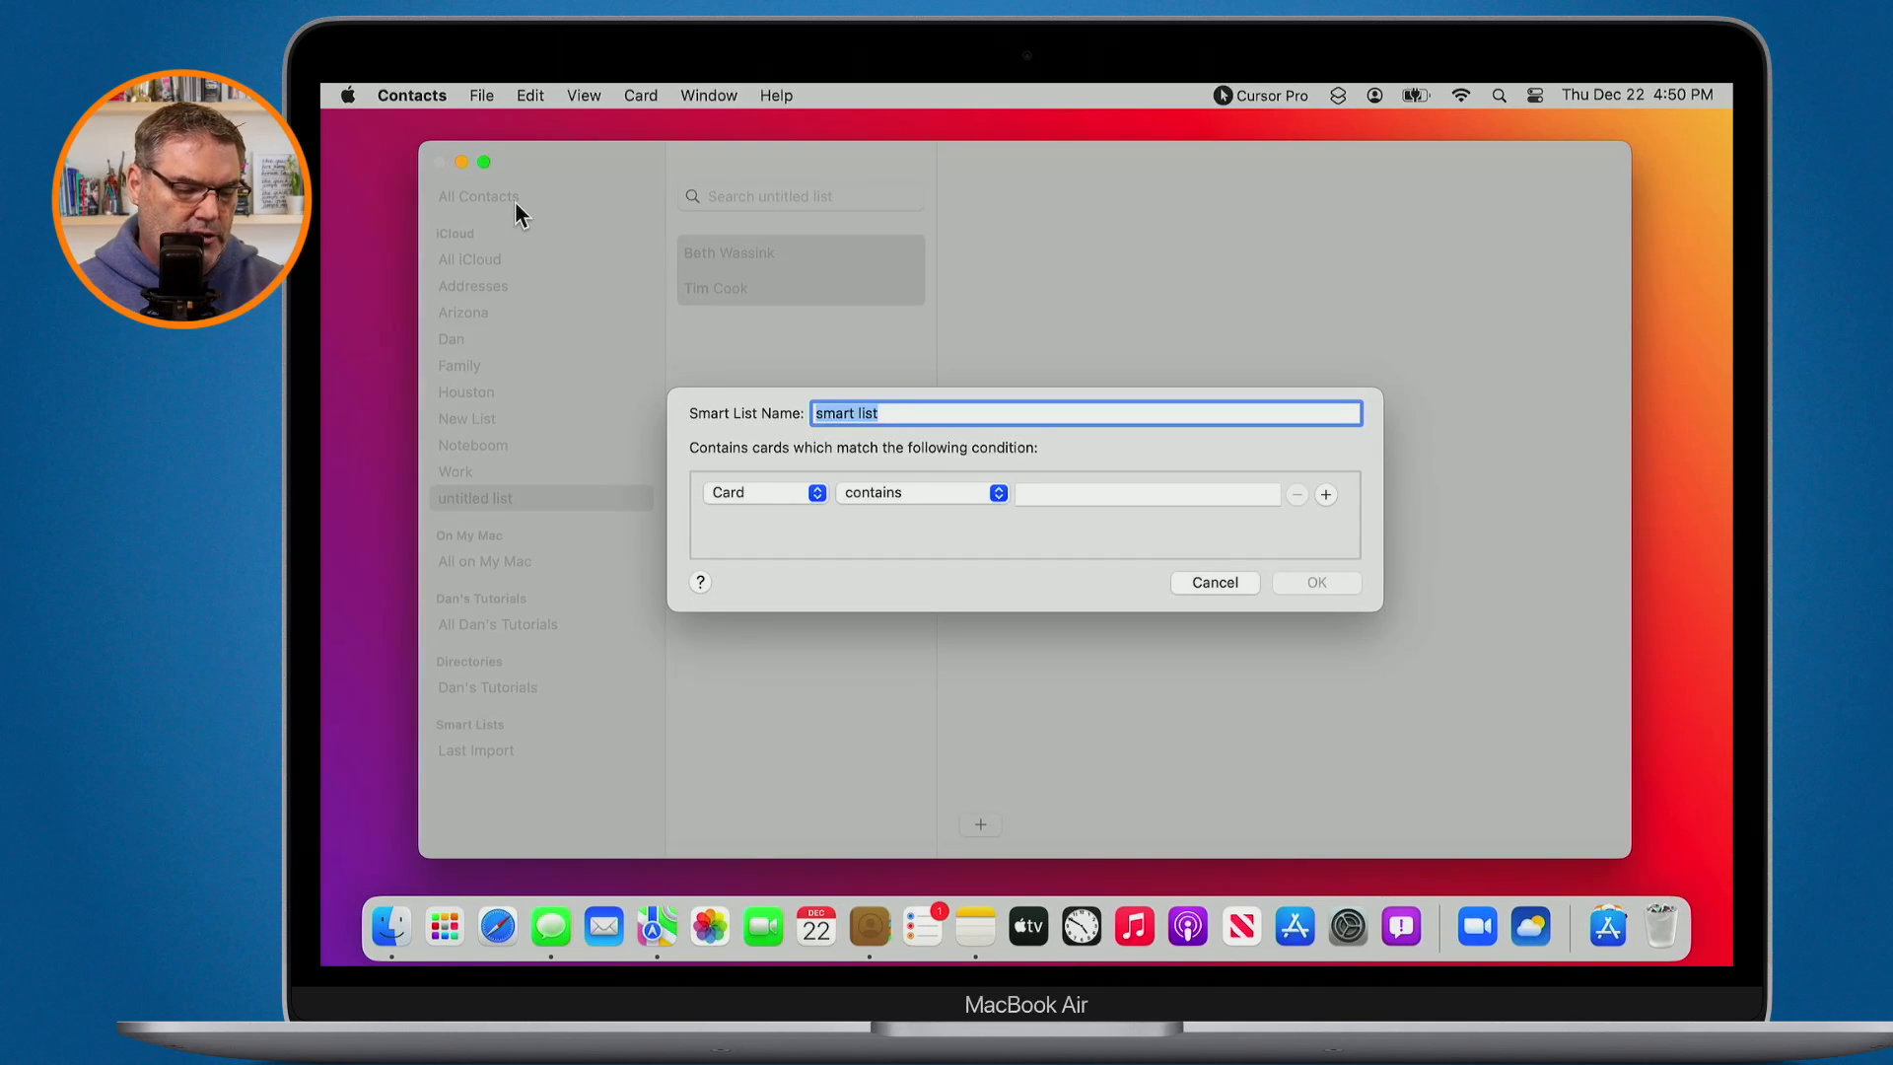
text(Apple)
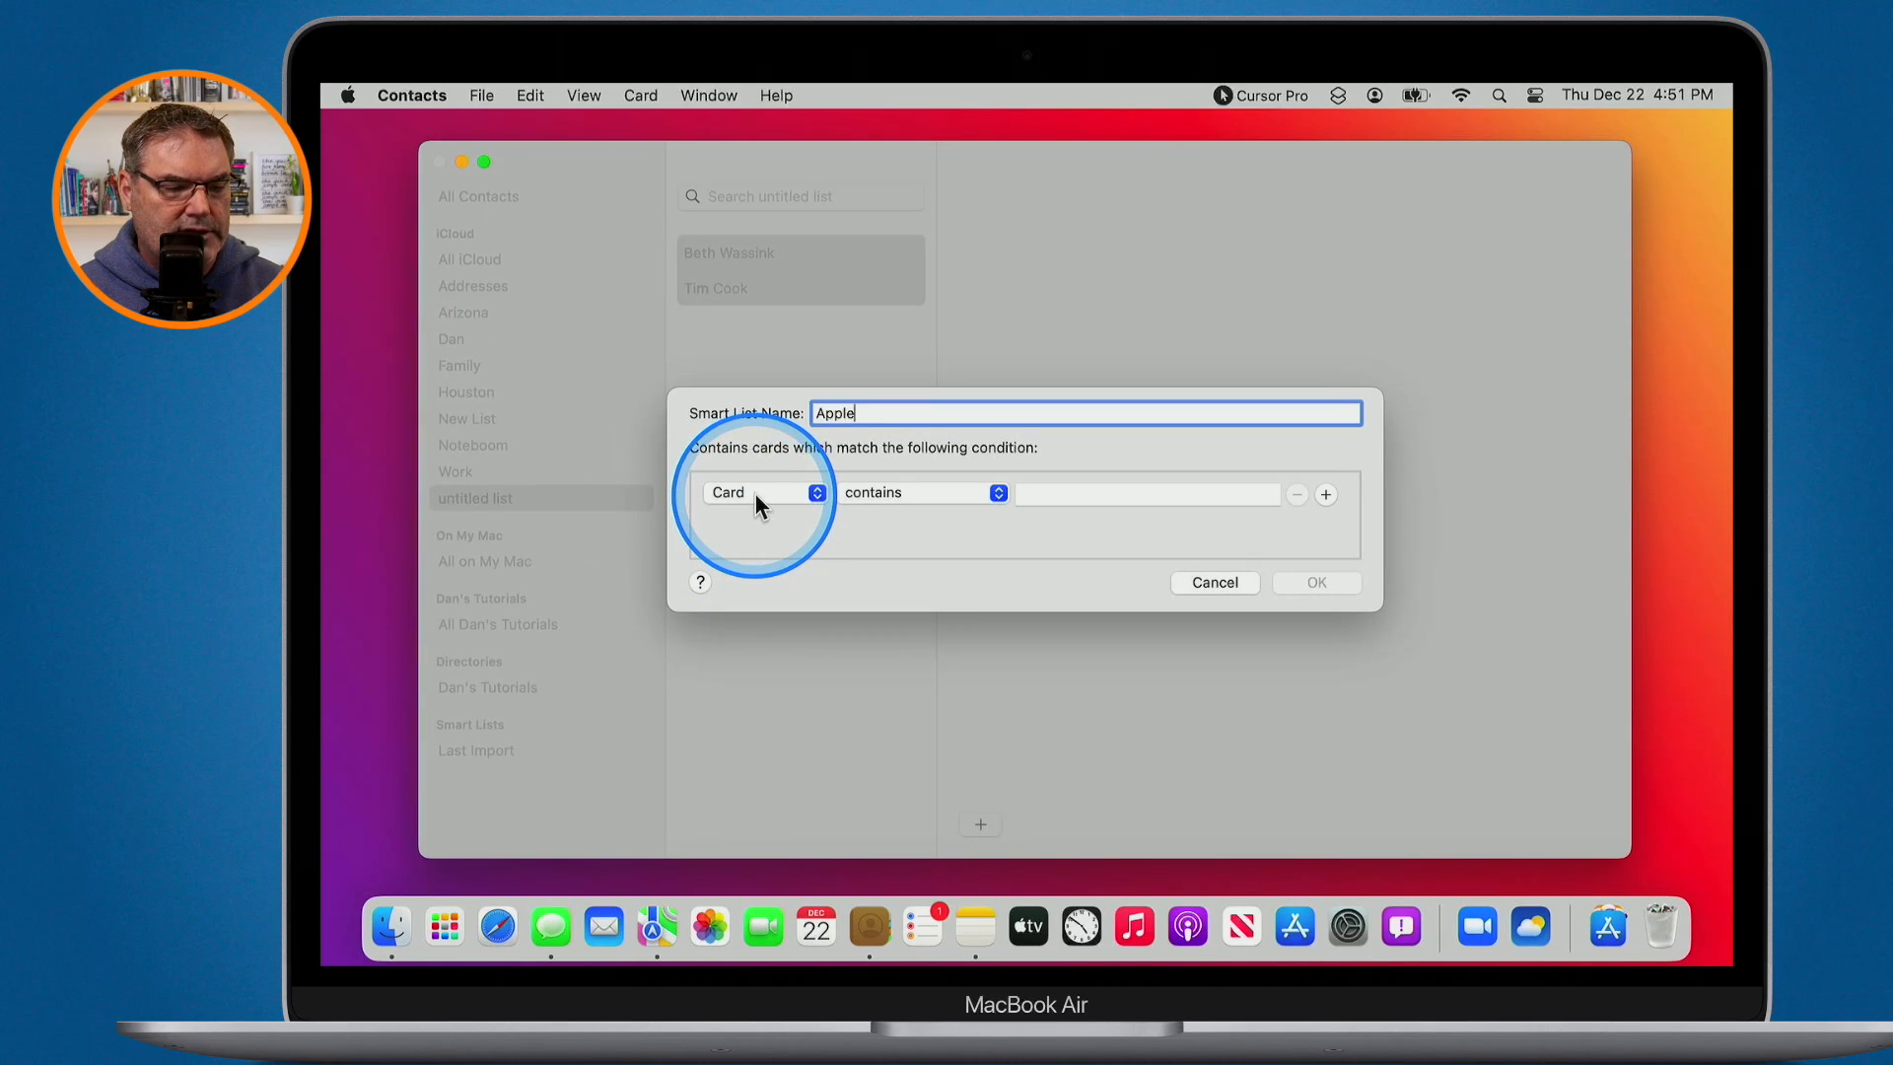
click(1067, 494)
text(apple)
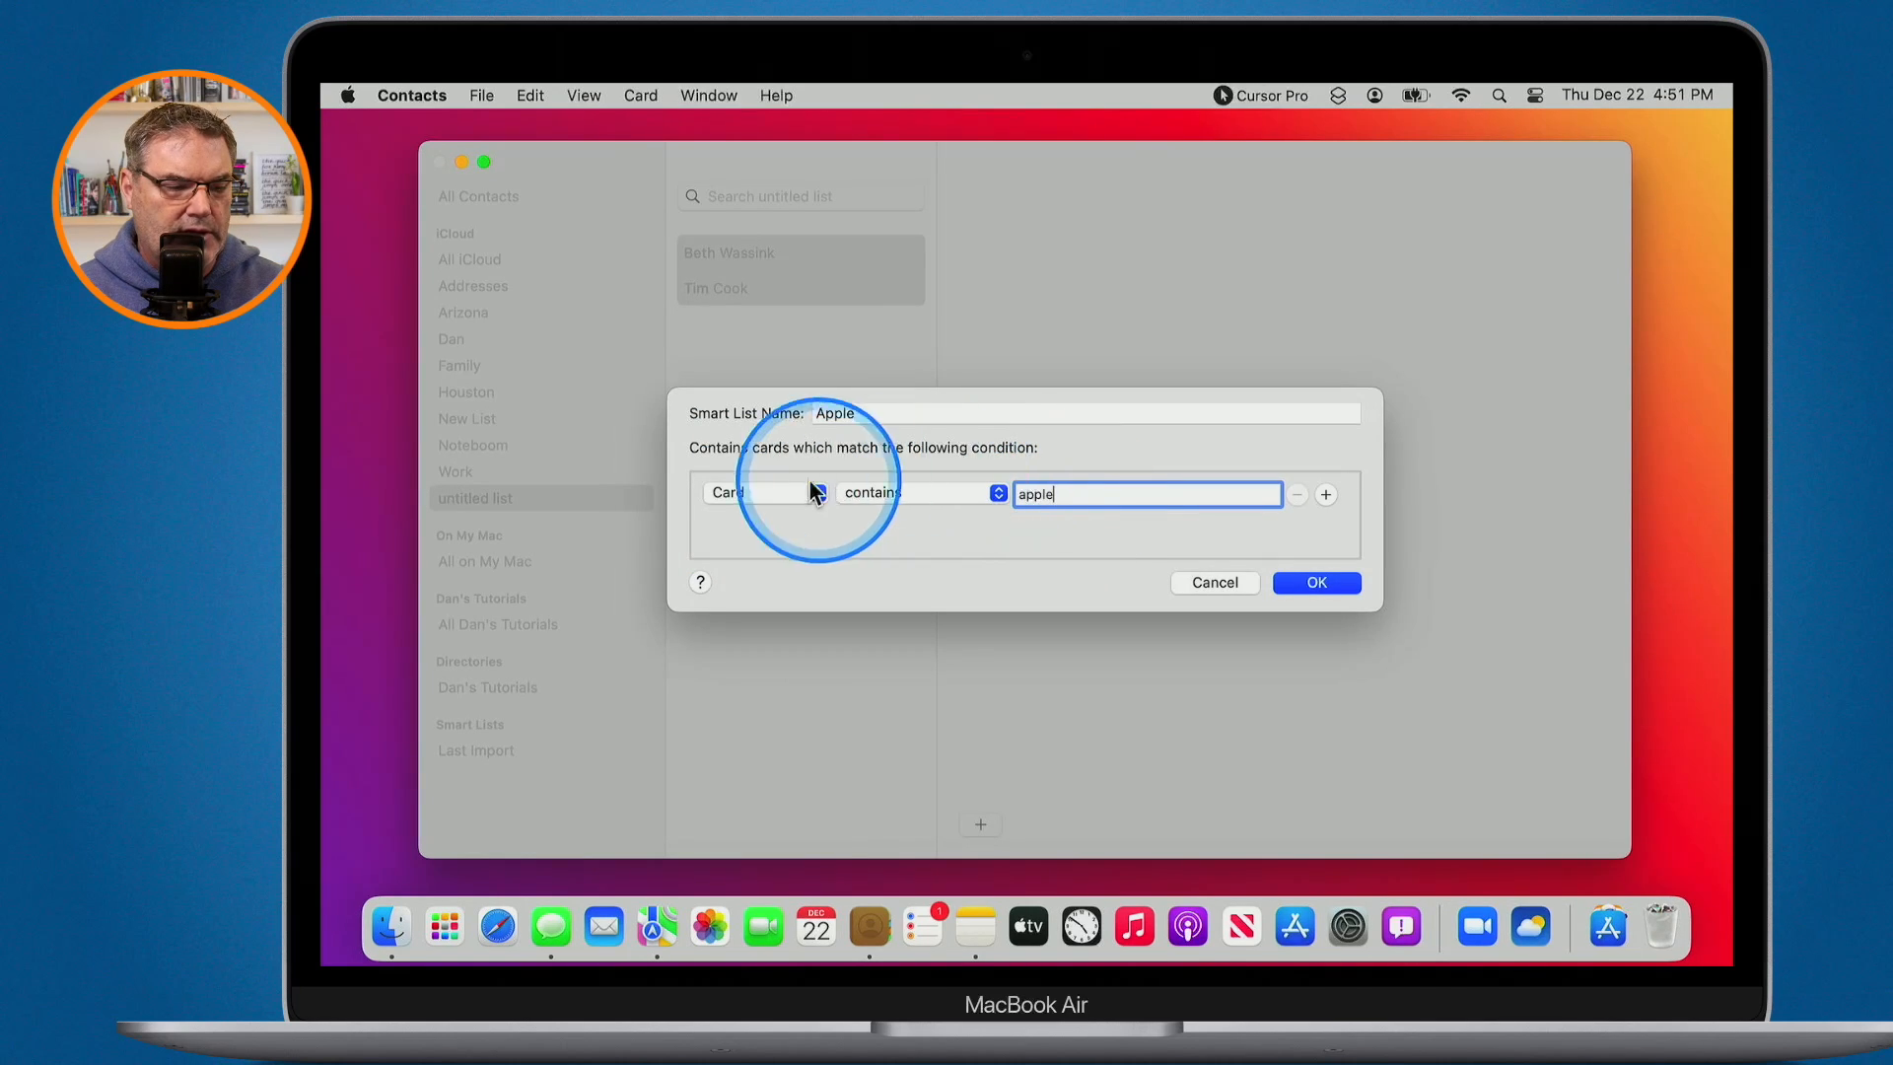
click(757, 491)
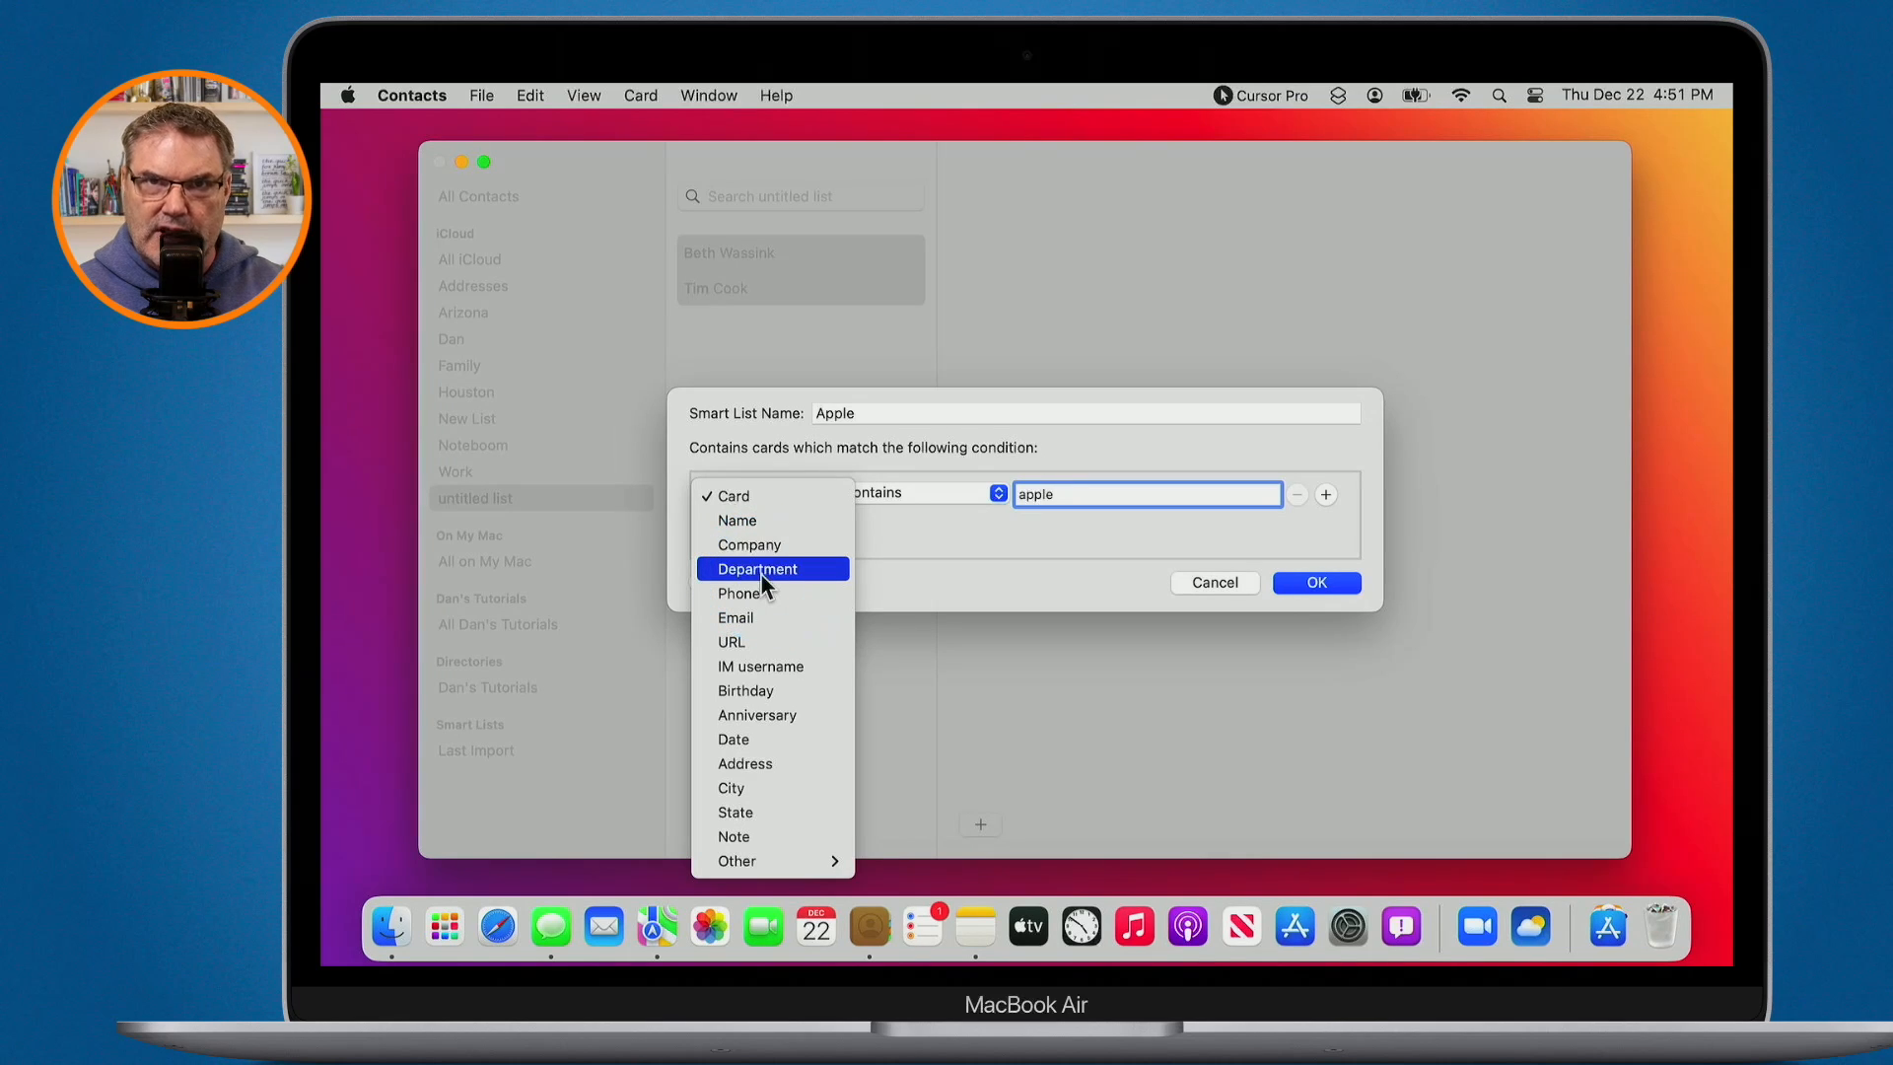
click(775, 493)
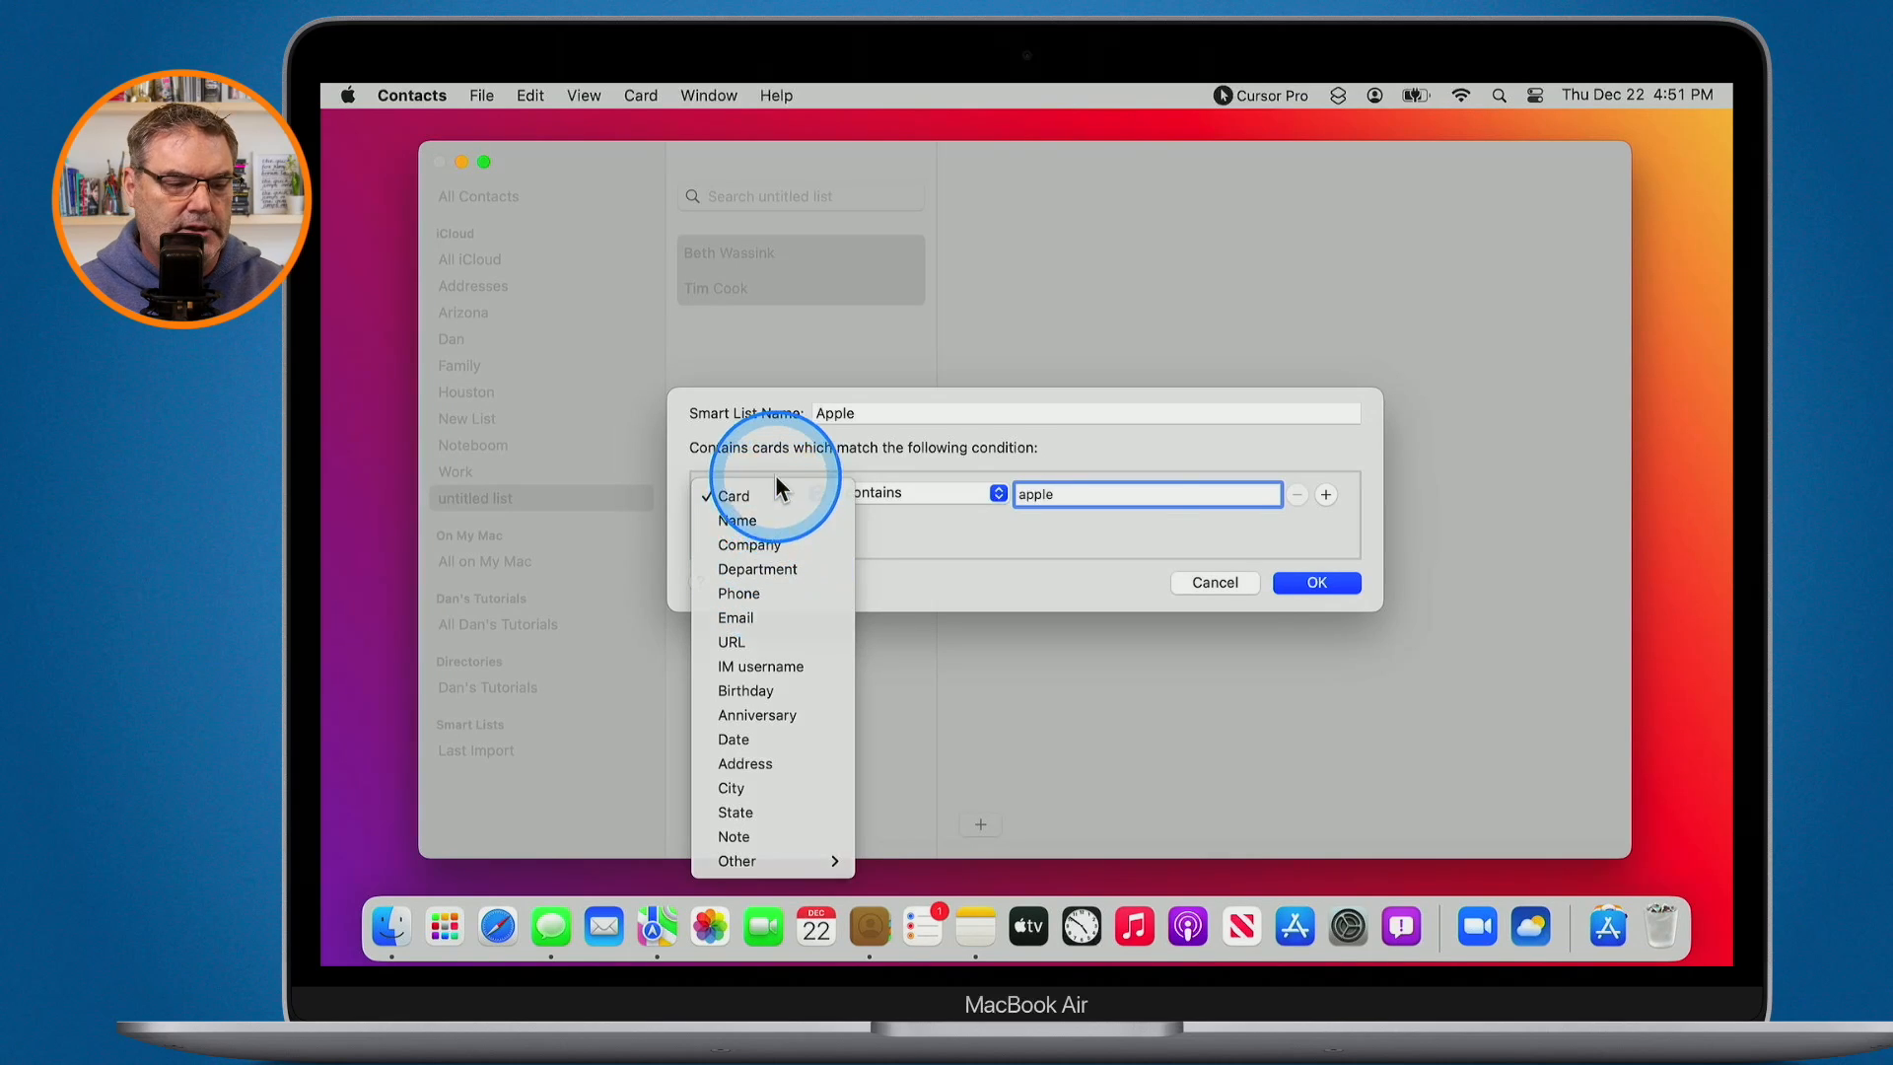
click(1314, 584)
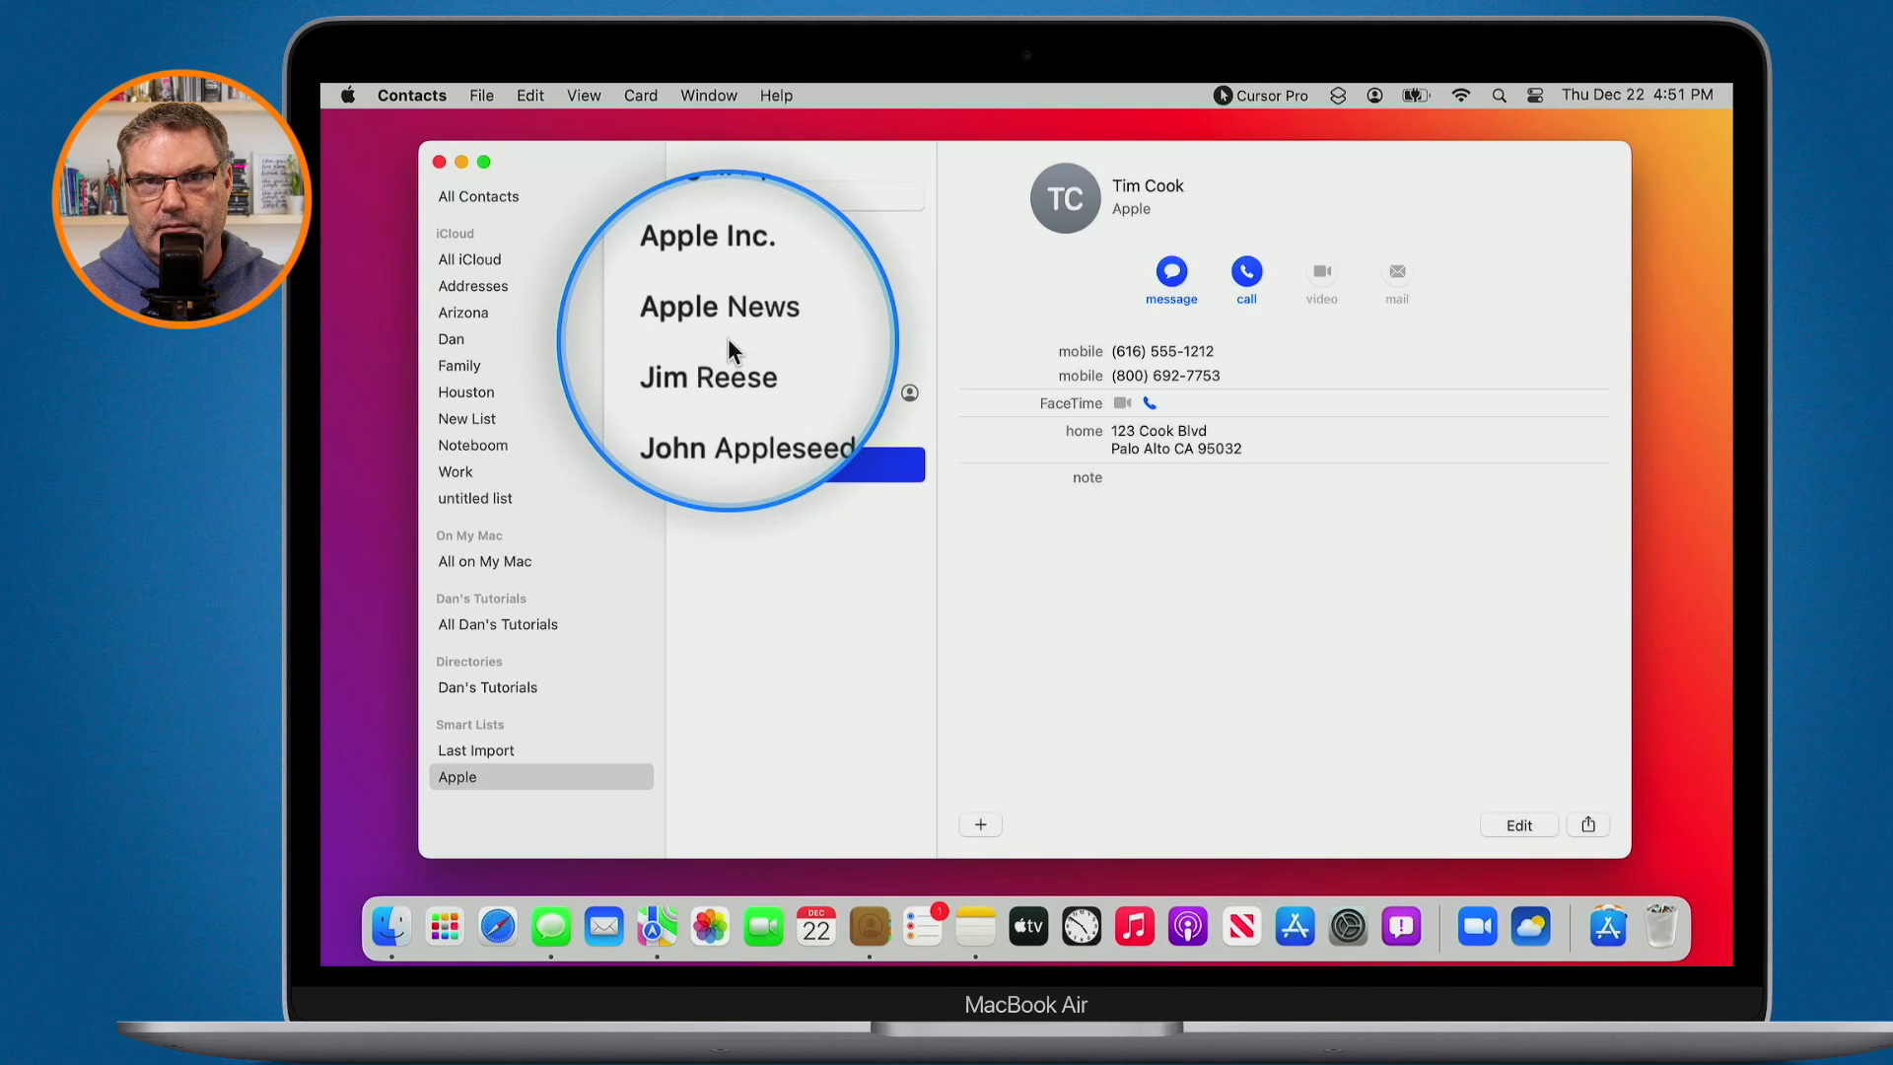
- Change the Apple smart list's rule to Company contains 'apple', leaving three contacts
right_click(478, 777)
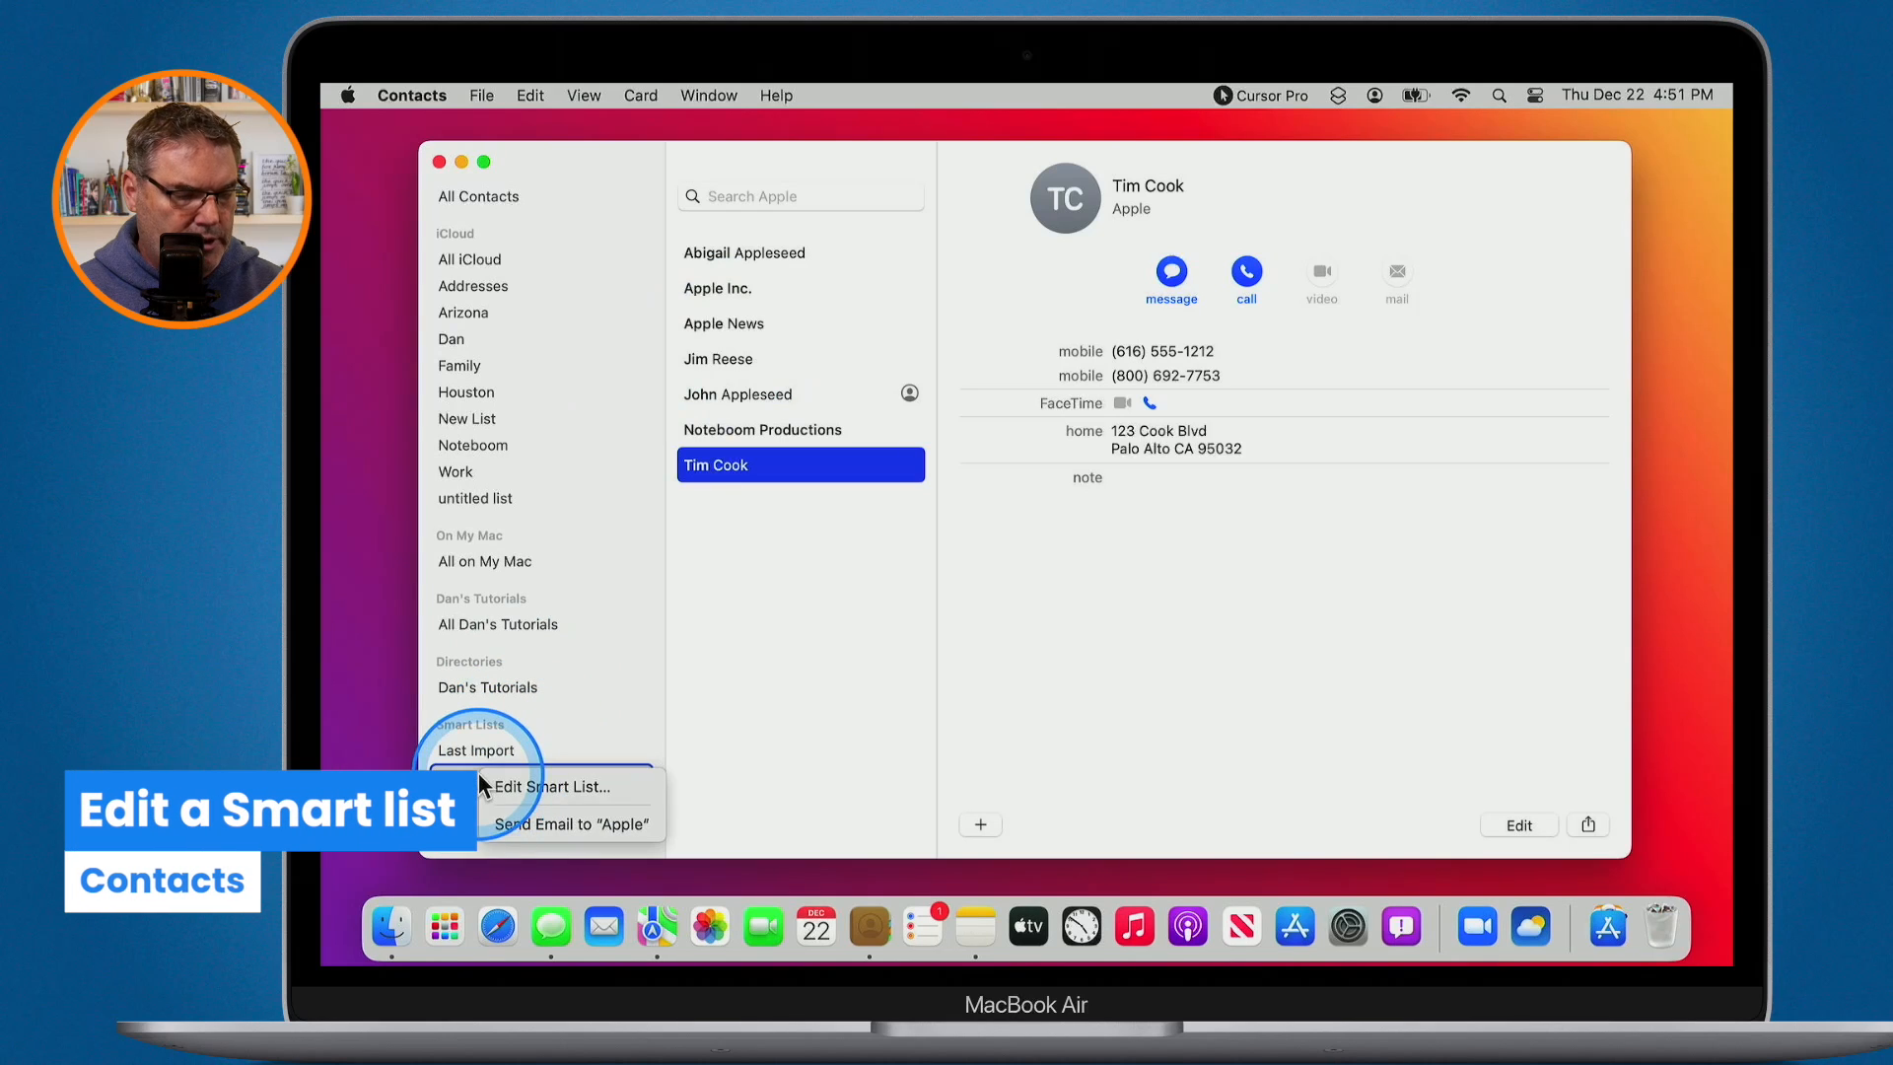
click(532, 787)
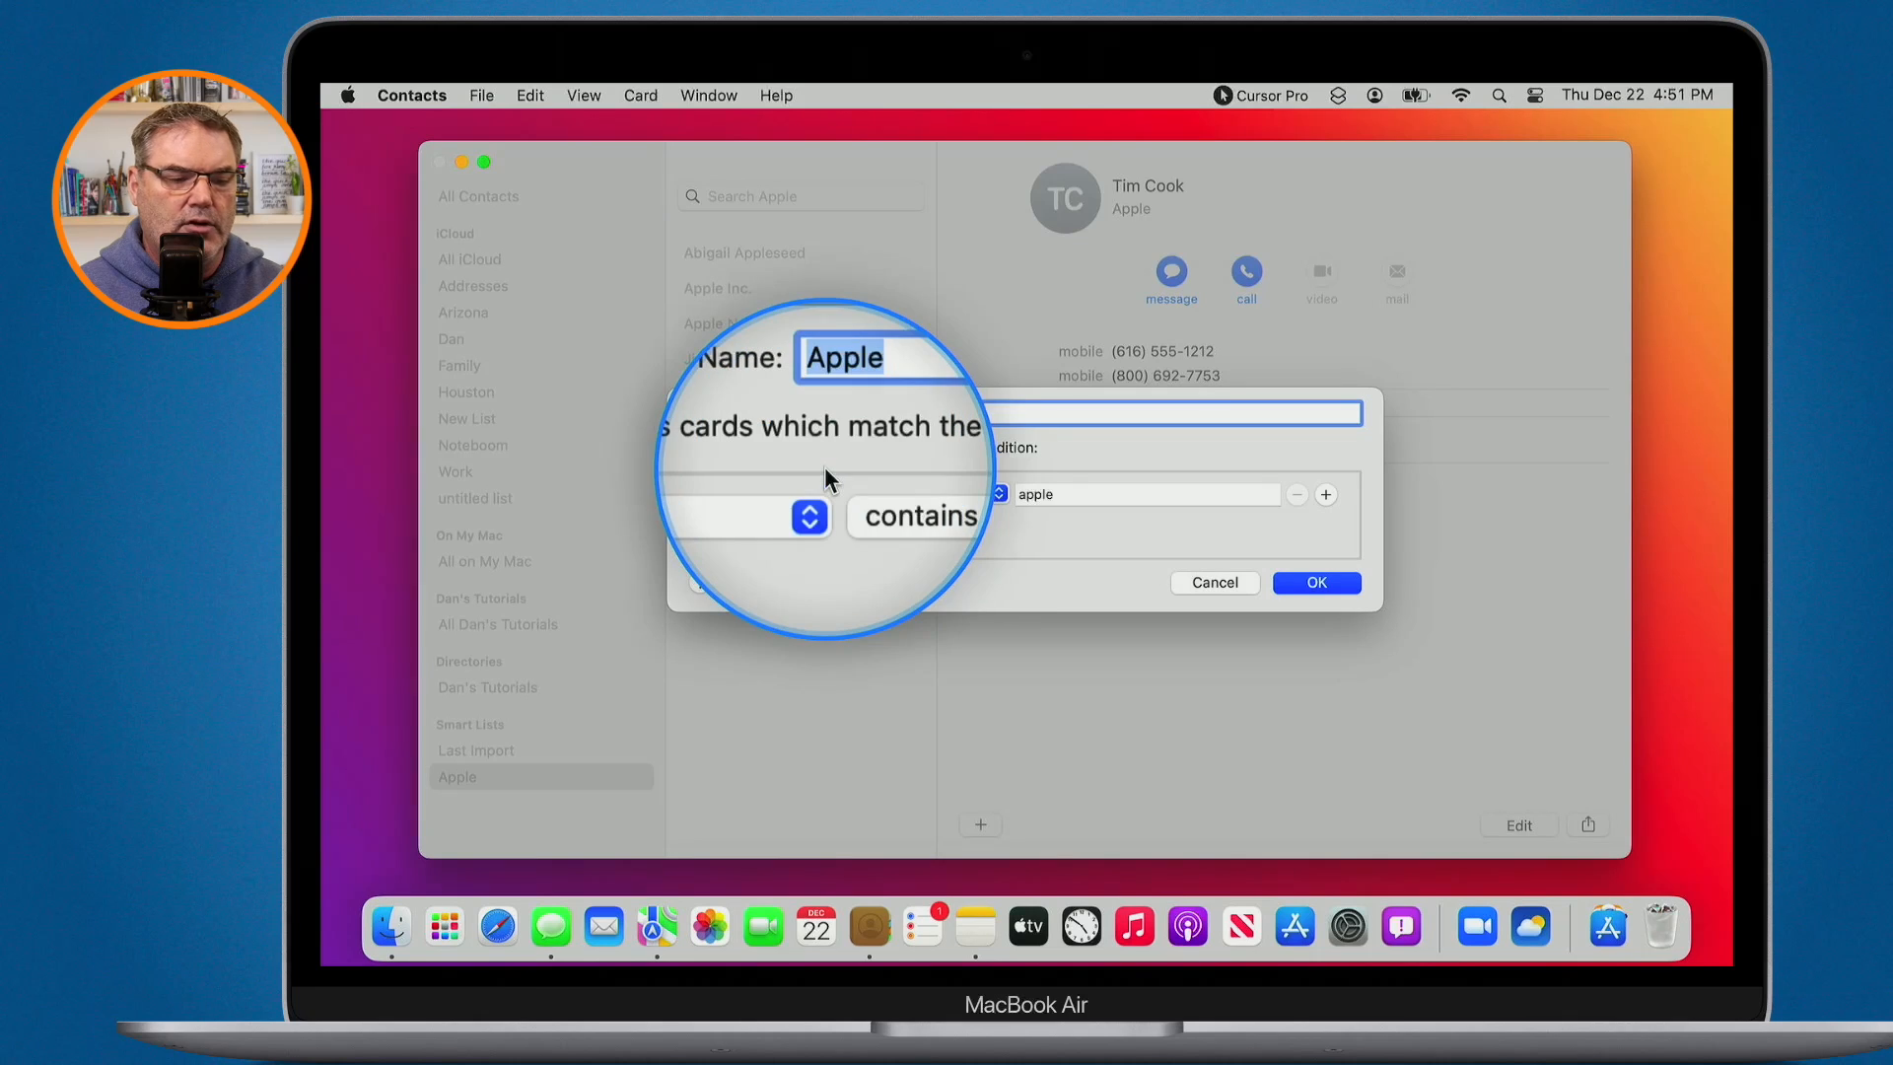
click(758, 492)
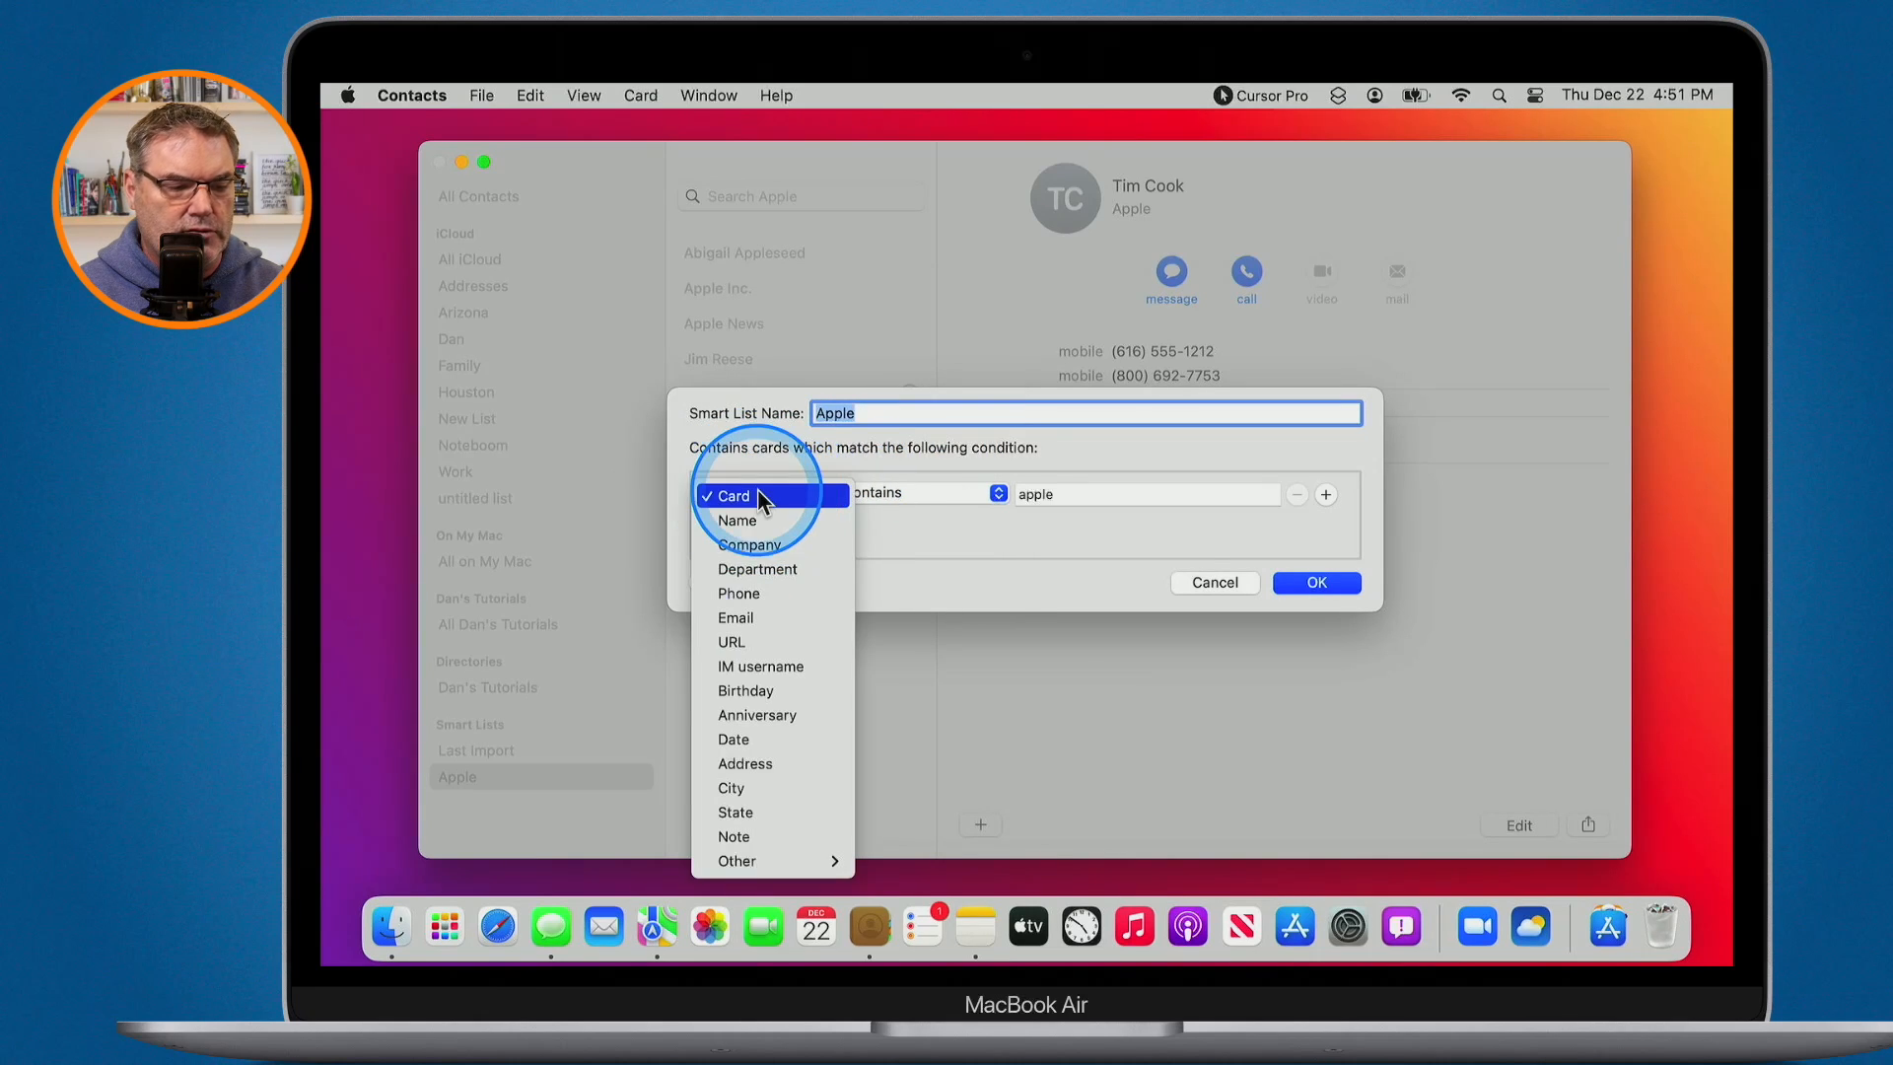
click(756, 543)
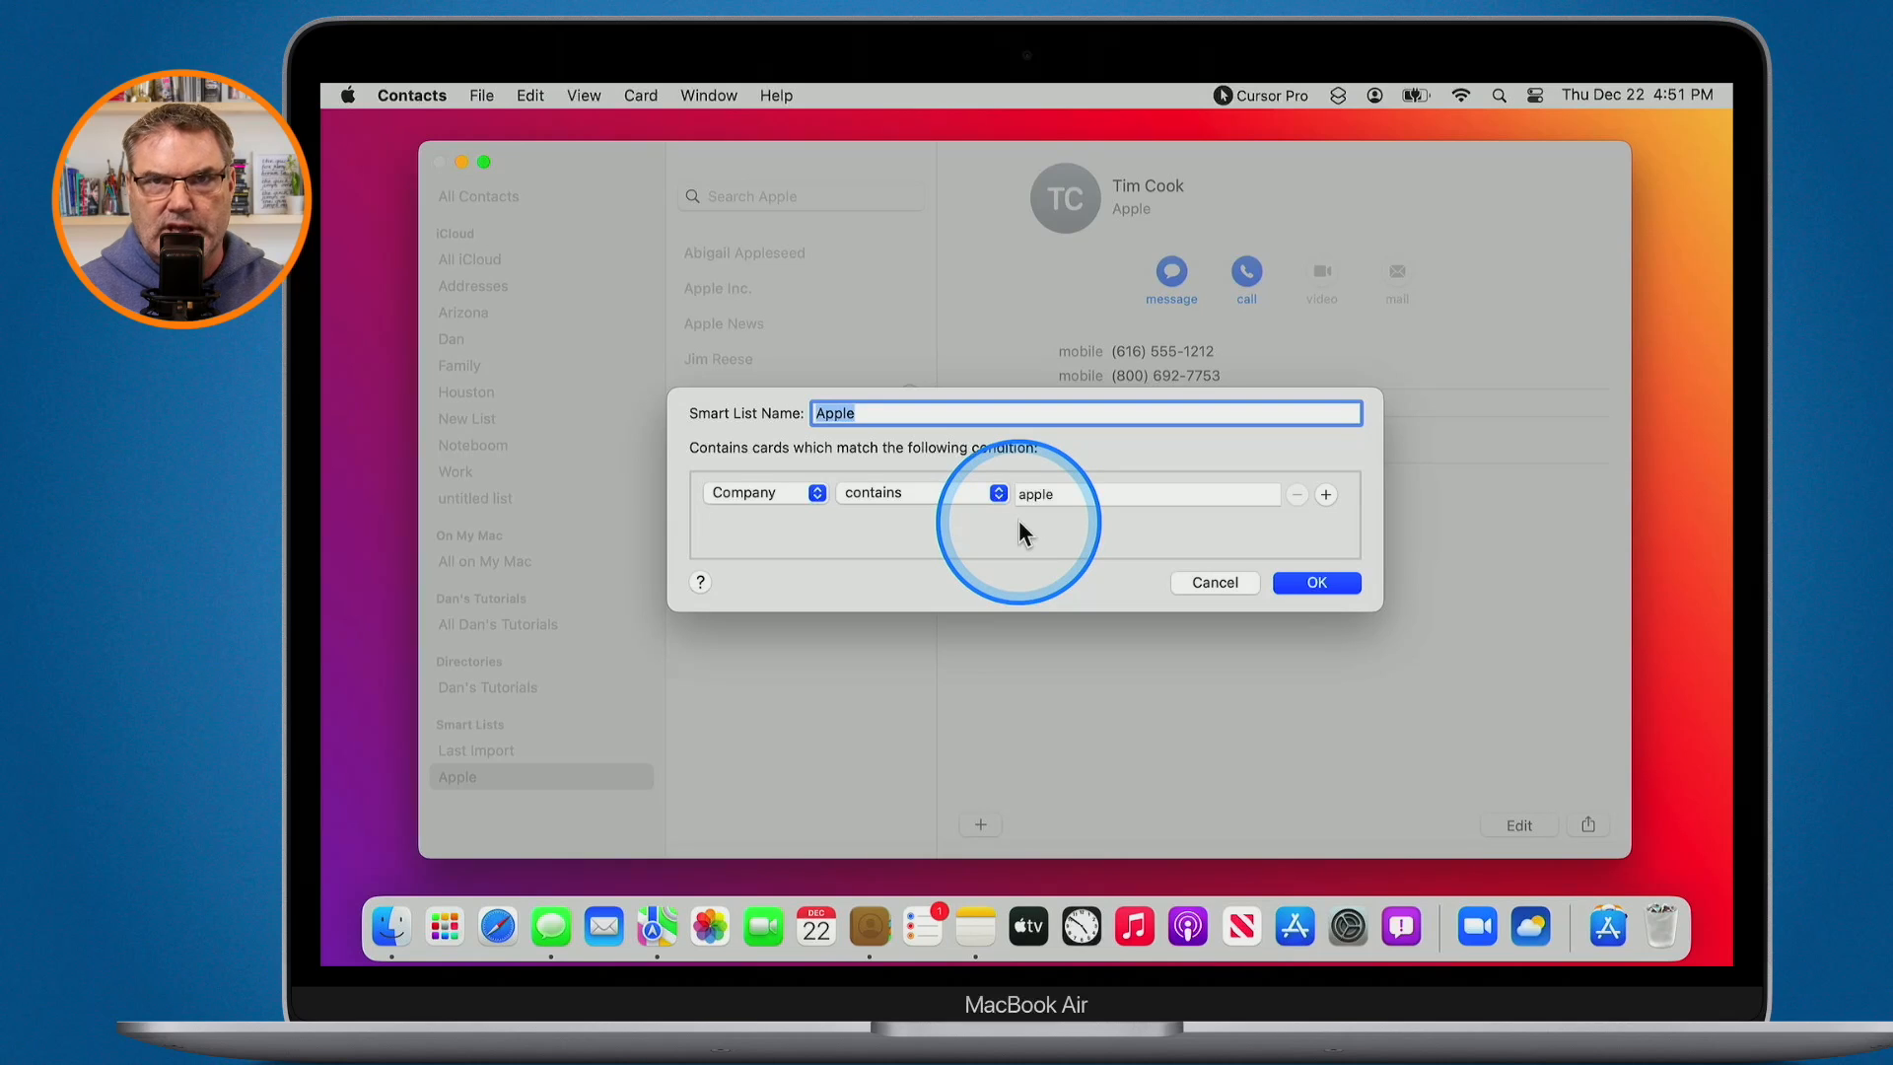
click(1343, 581)
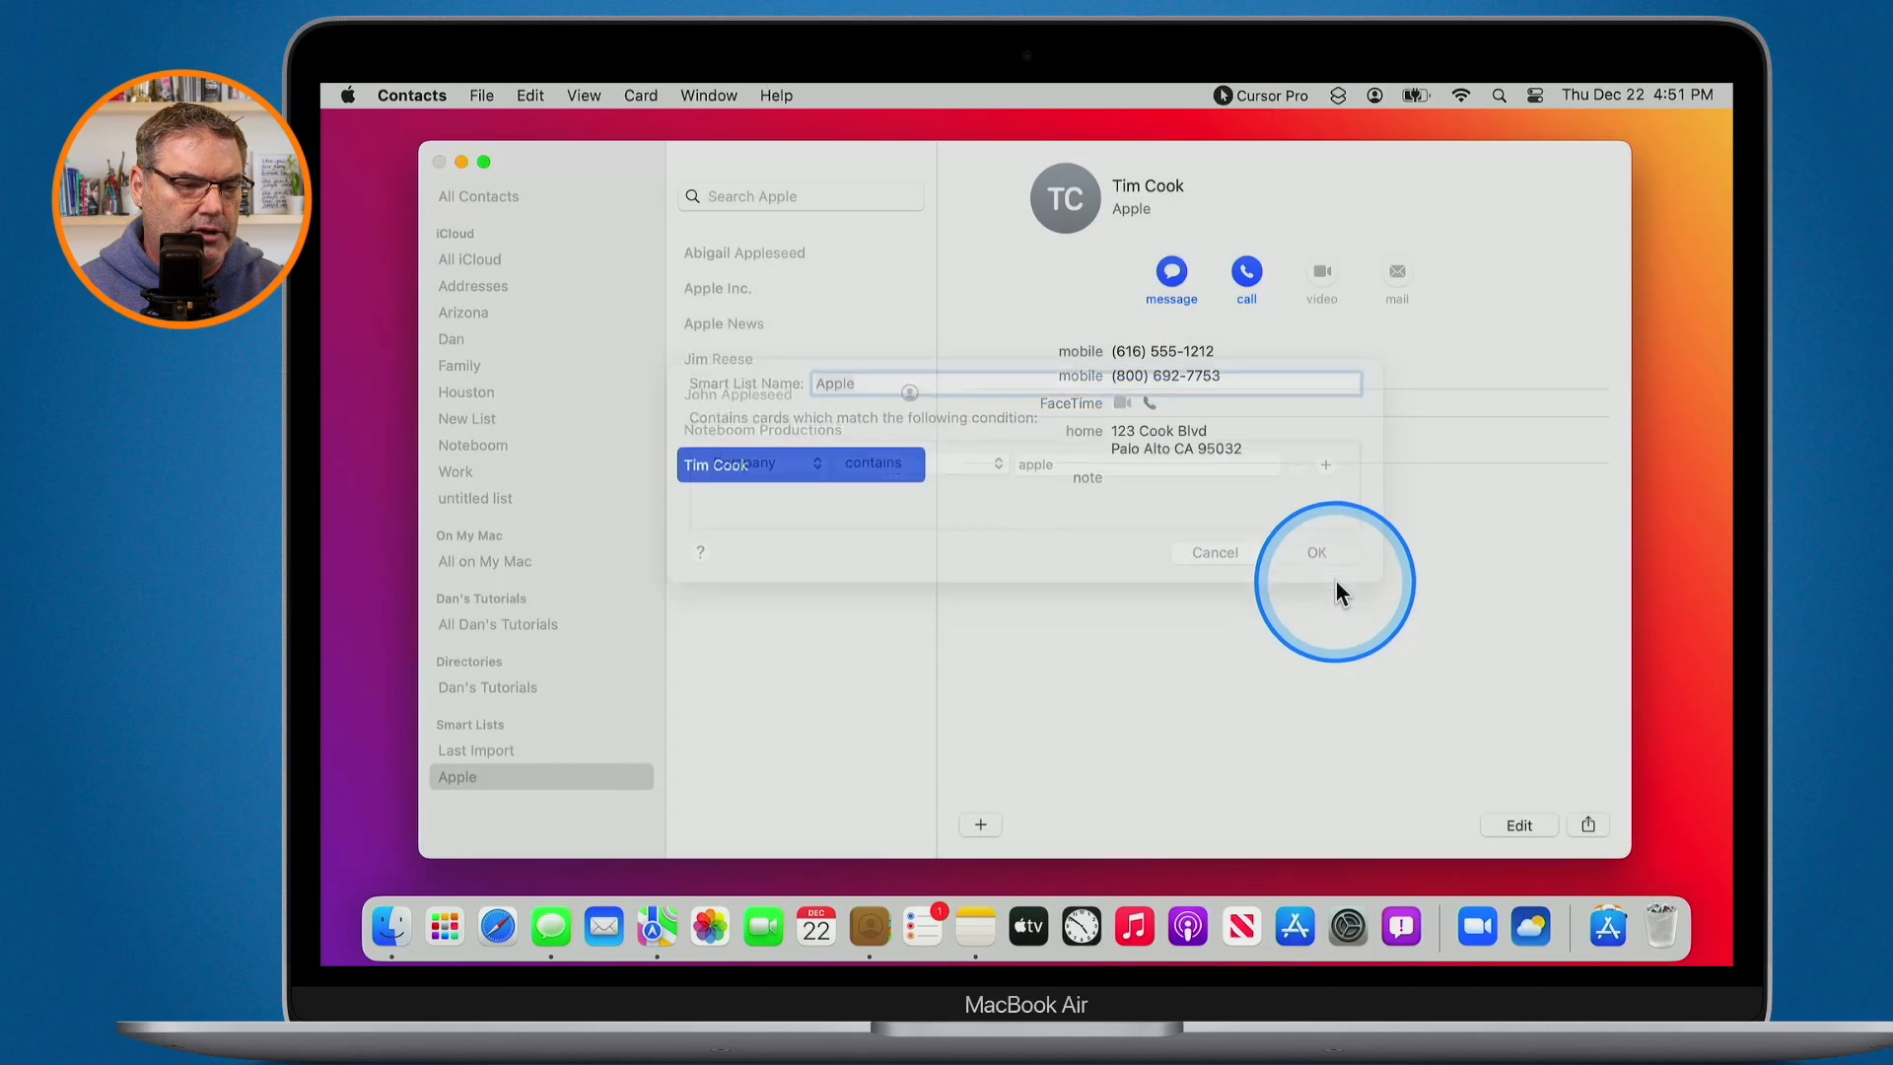
key(ctrl+m)
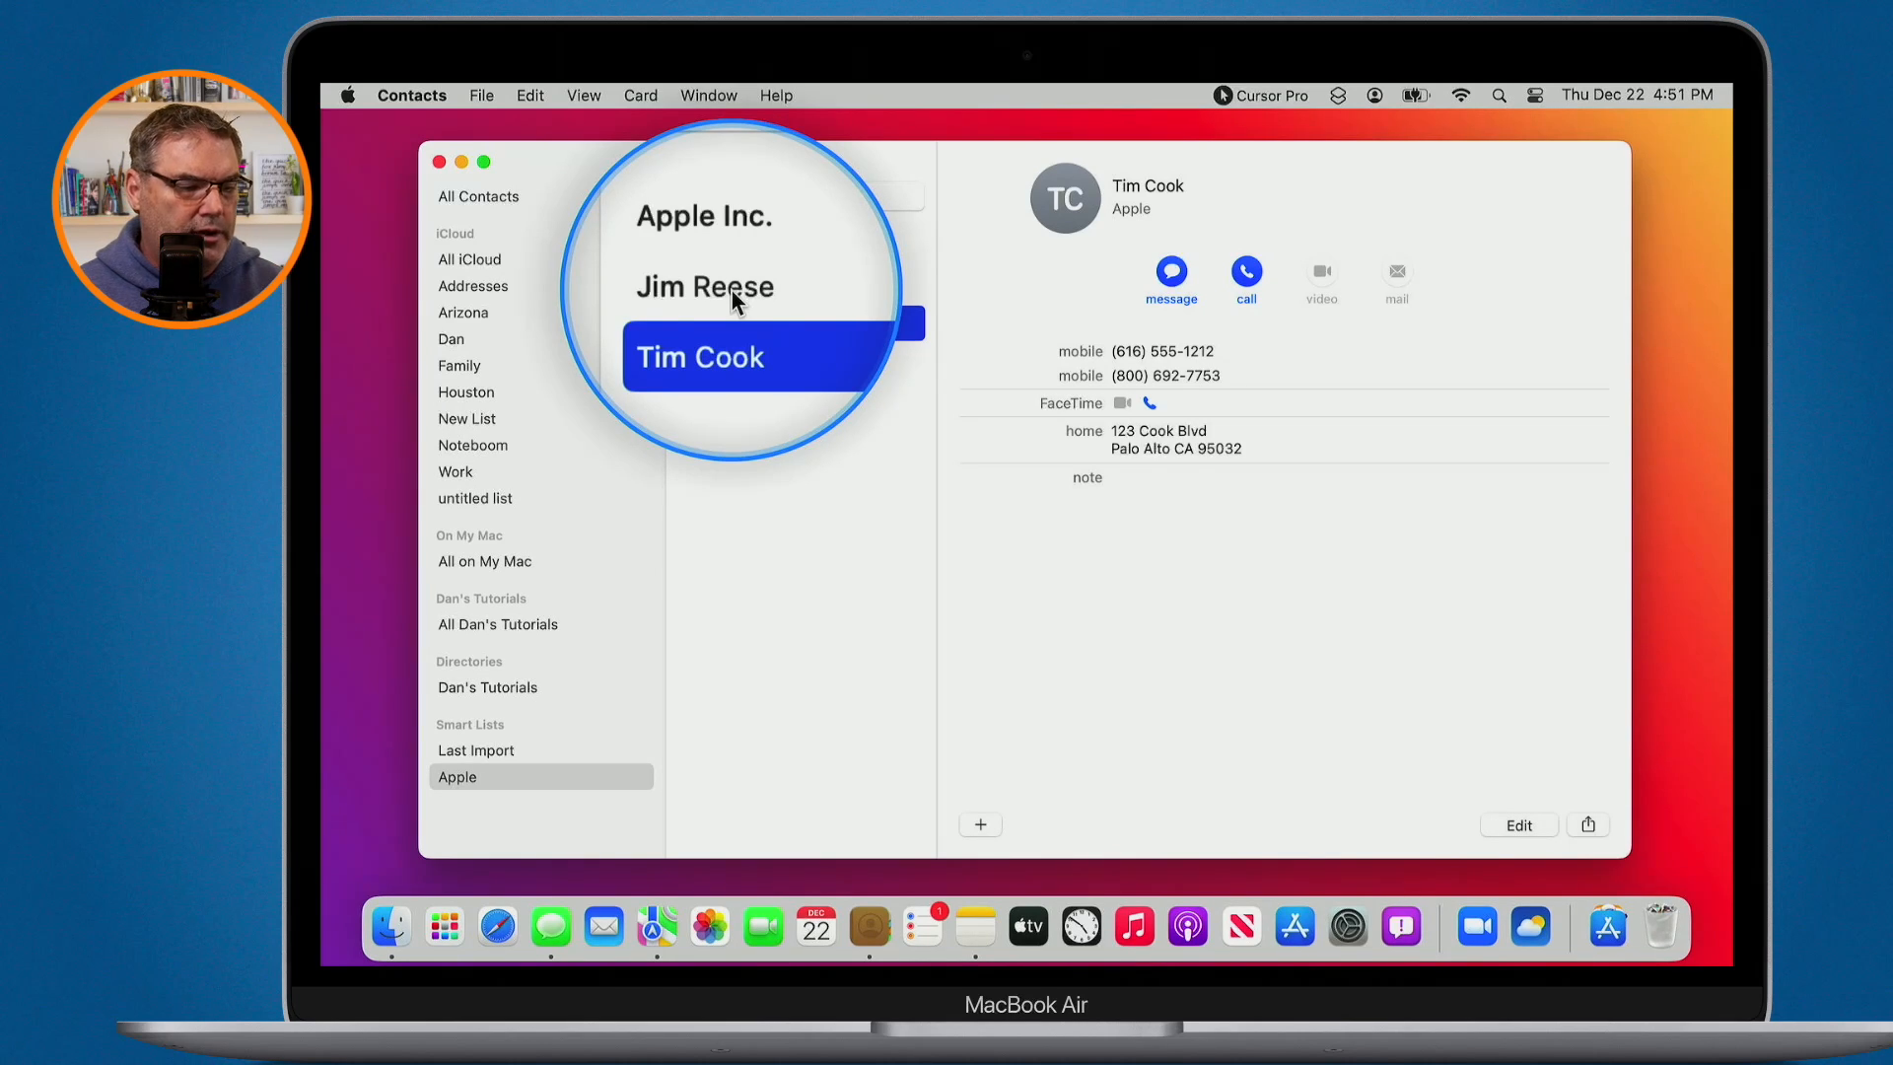
key(ctrl+m)
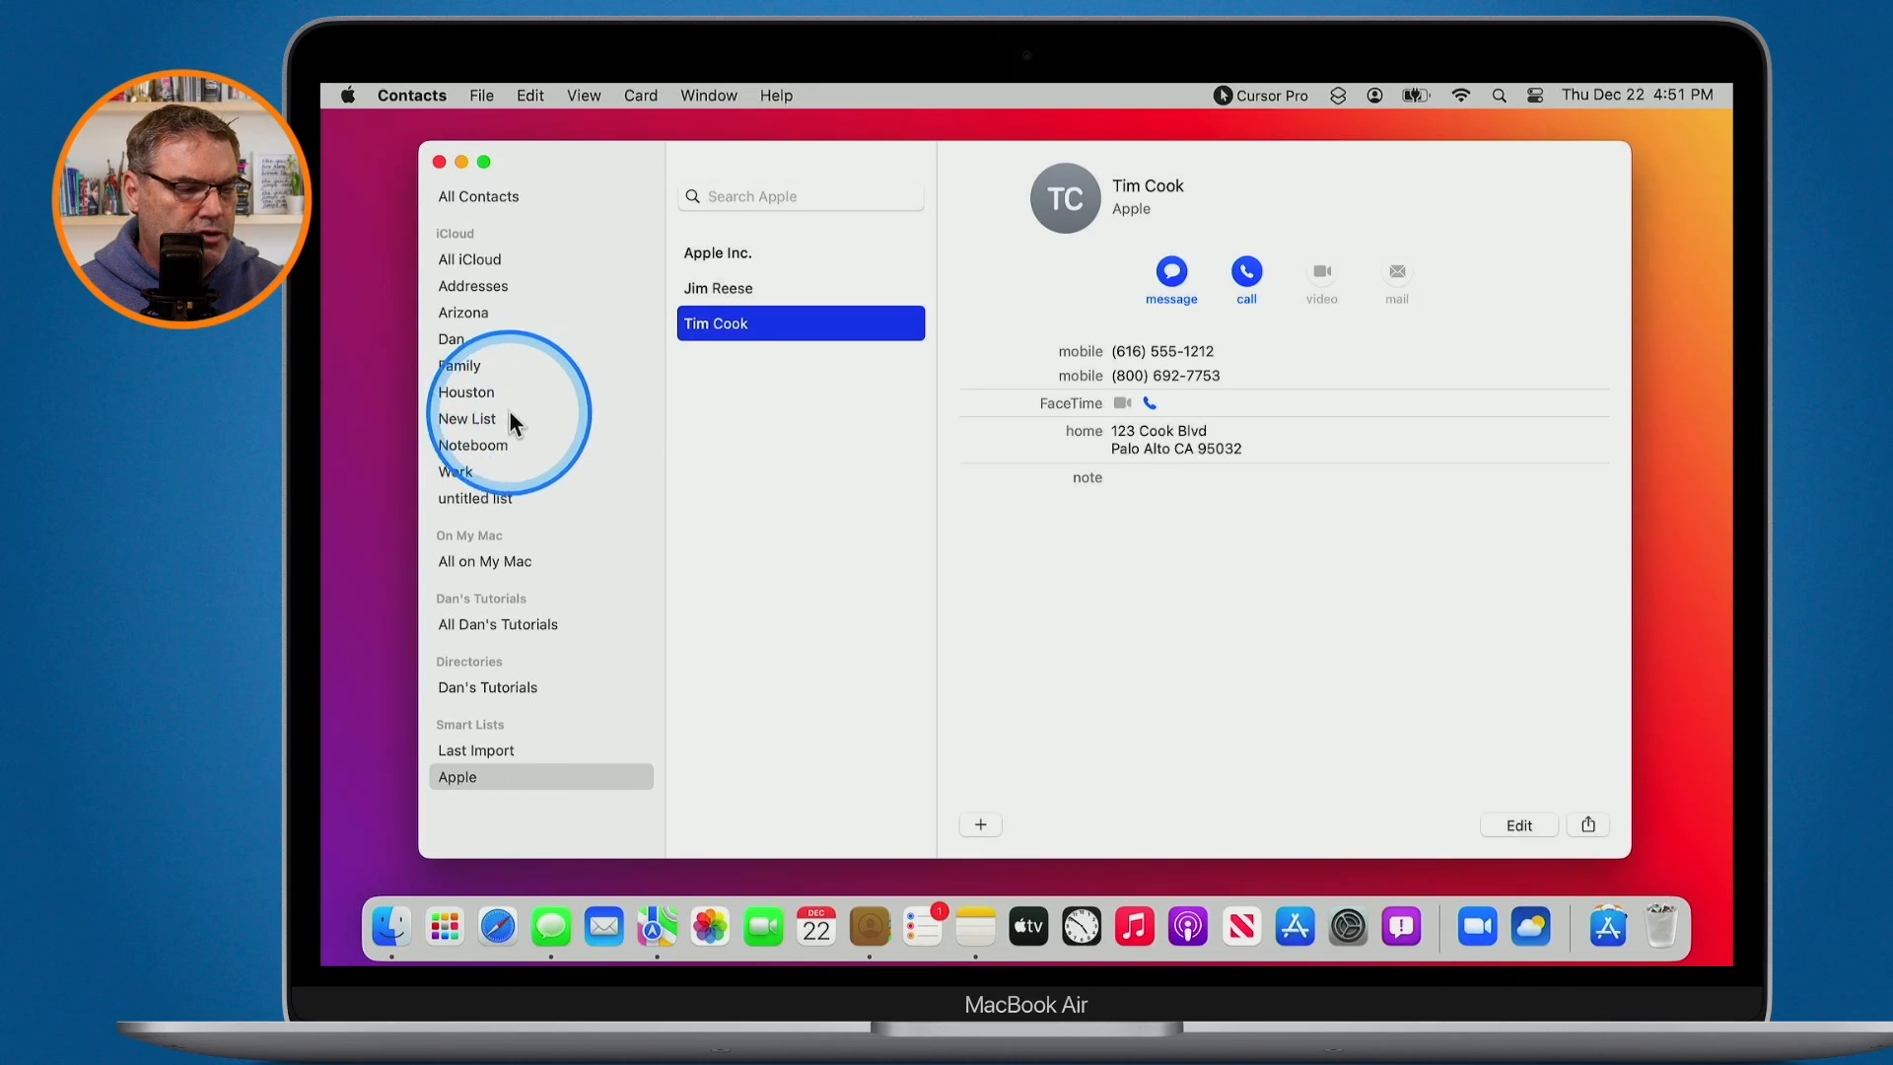
- Show New List, bring up its options, and dismiss them without exporting or emailing
click(464, 419)
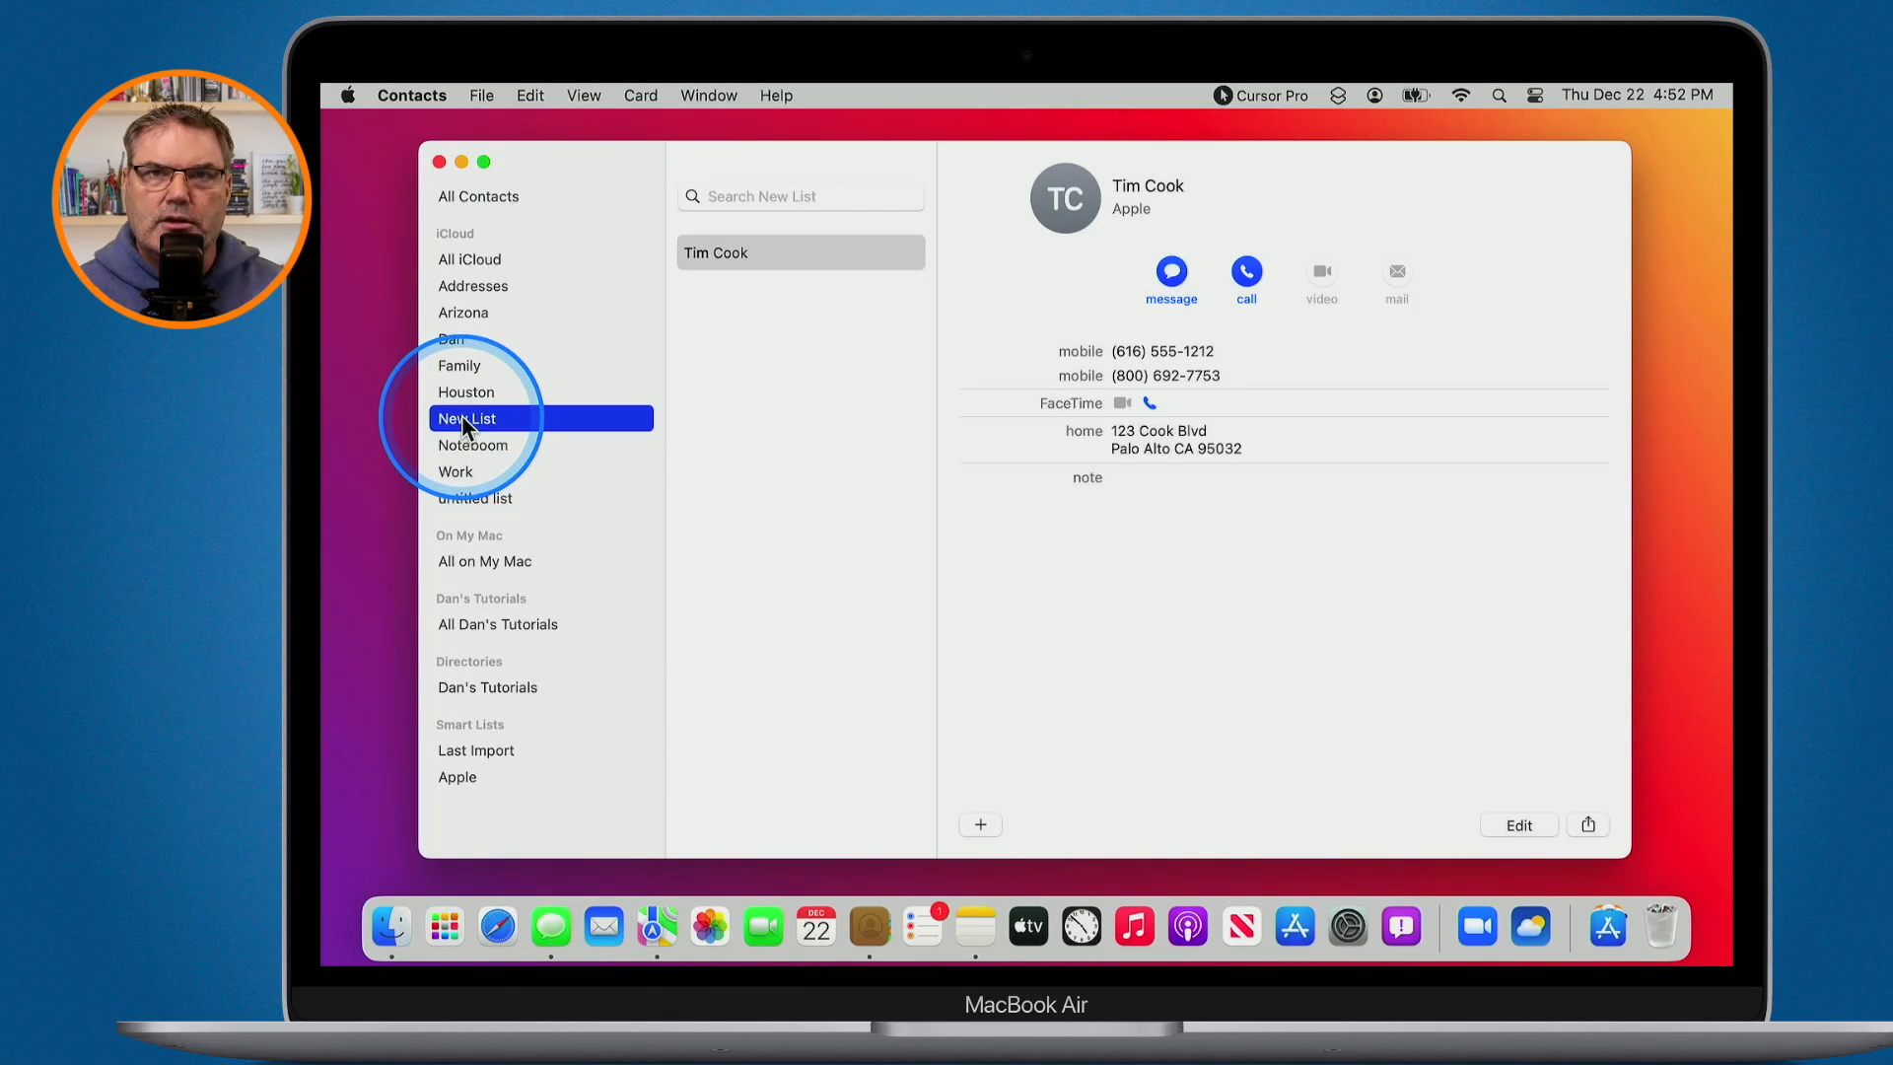
right_click(461, 416)
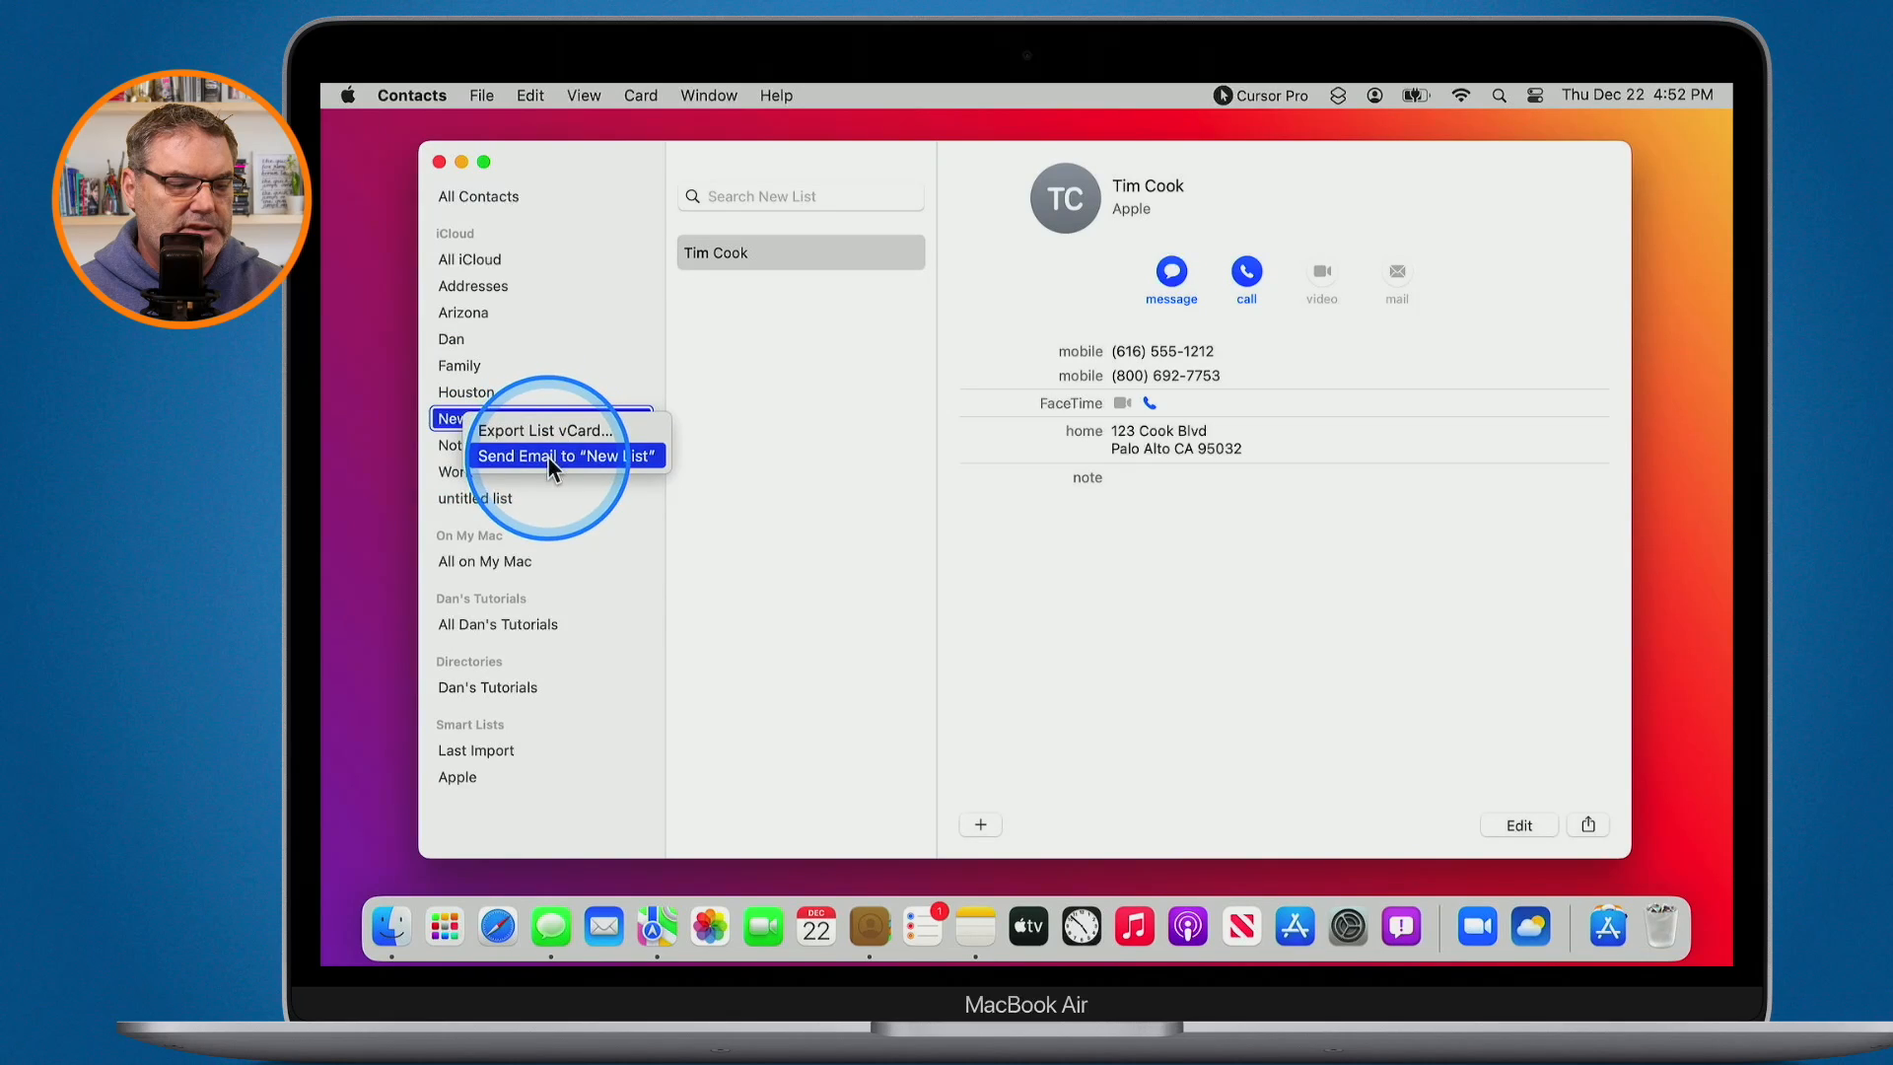
key(ctrl)
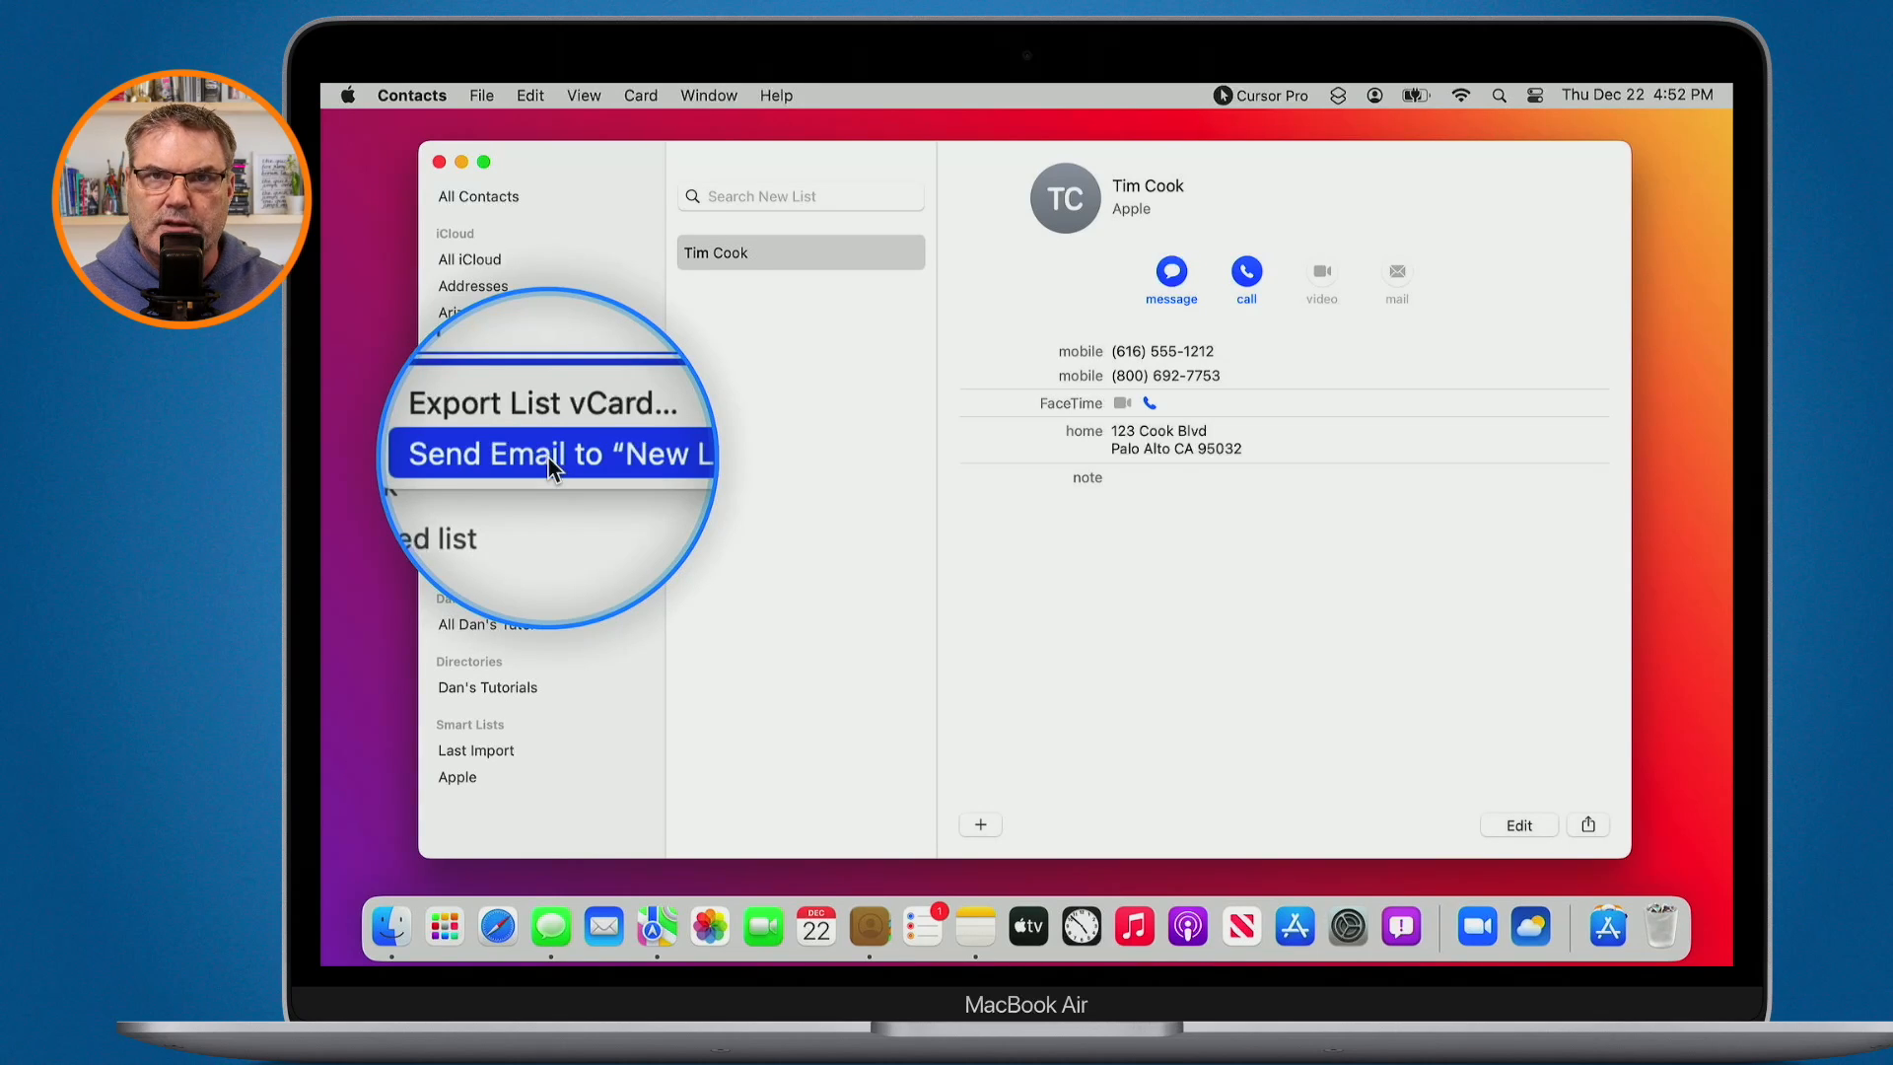
click(765, 471)
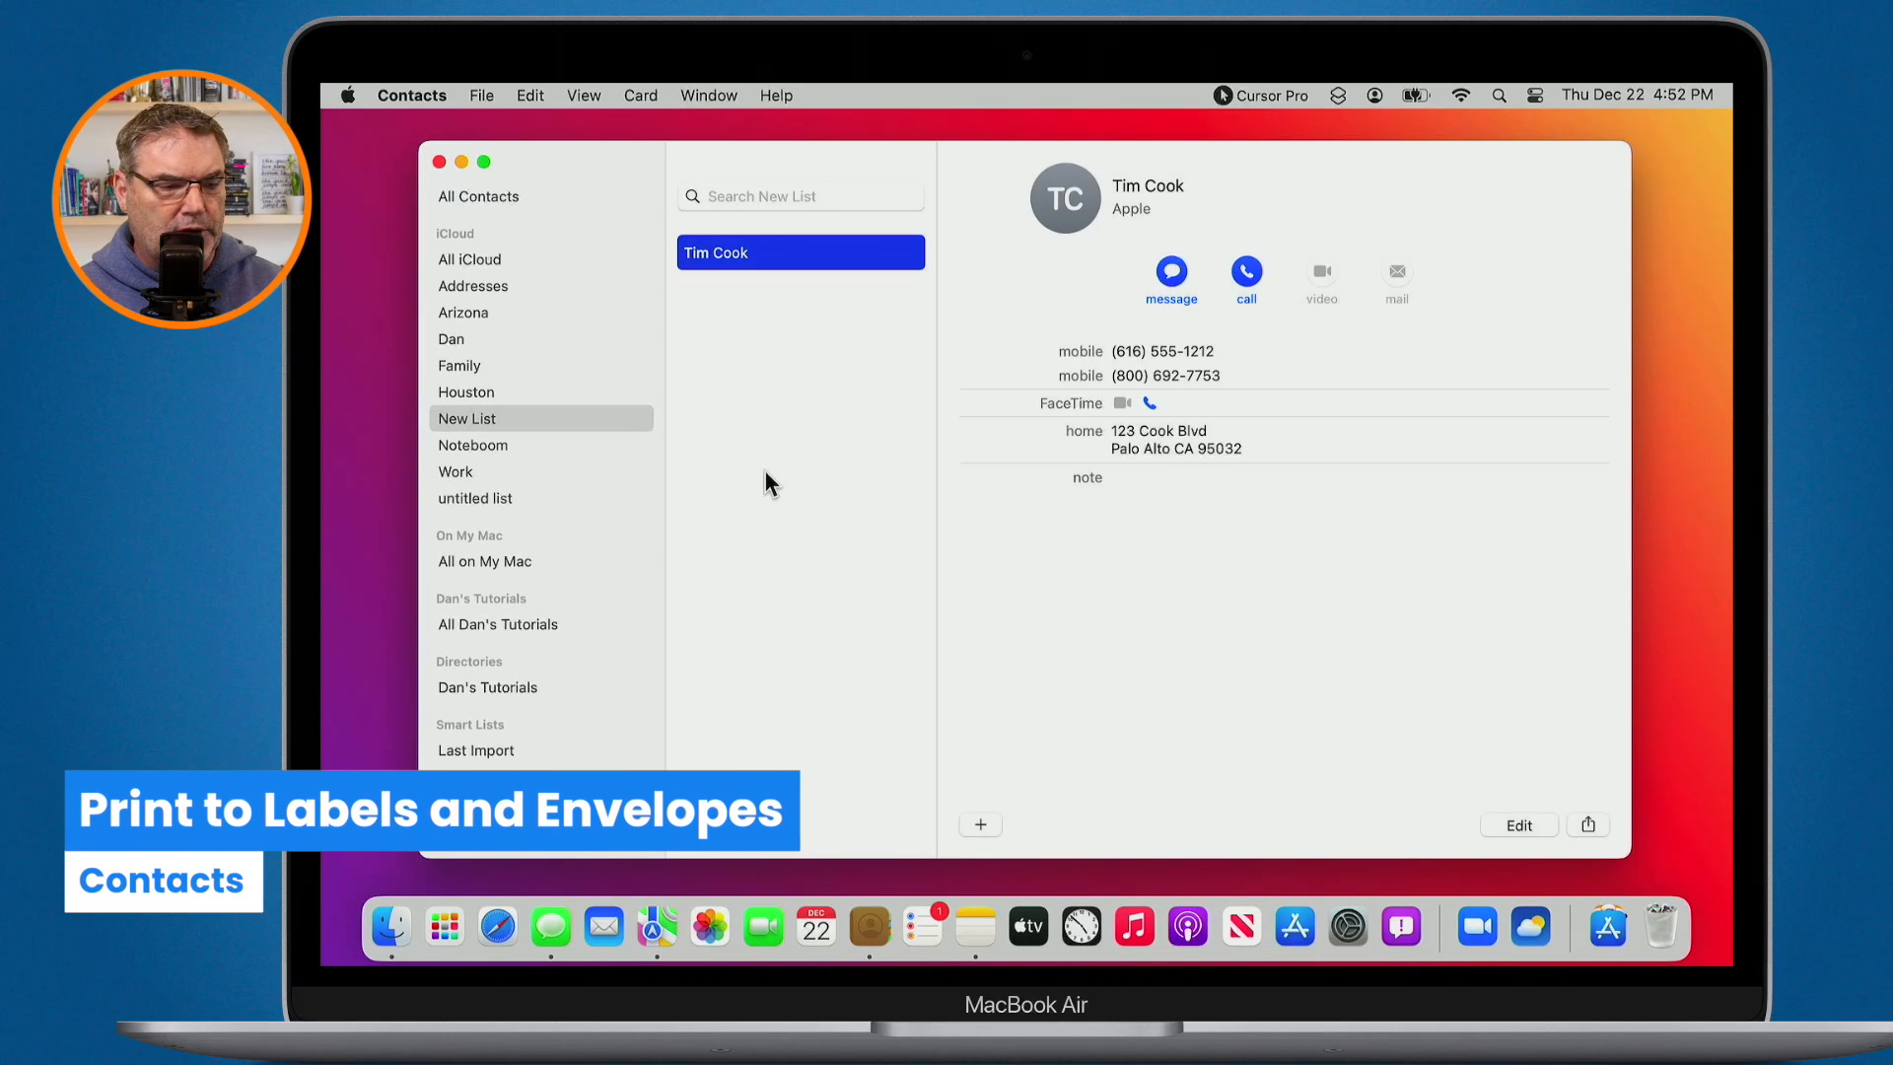
- Show the Houston group and start printing its contacts' addresses
click(463, 391)
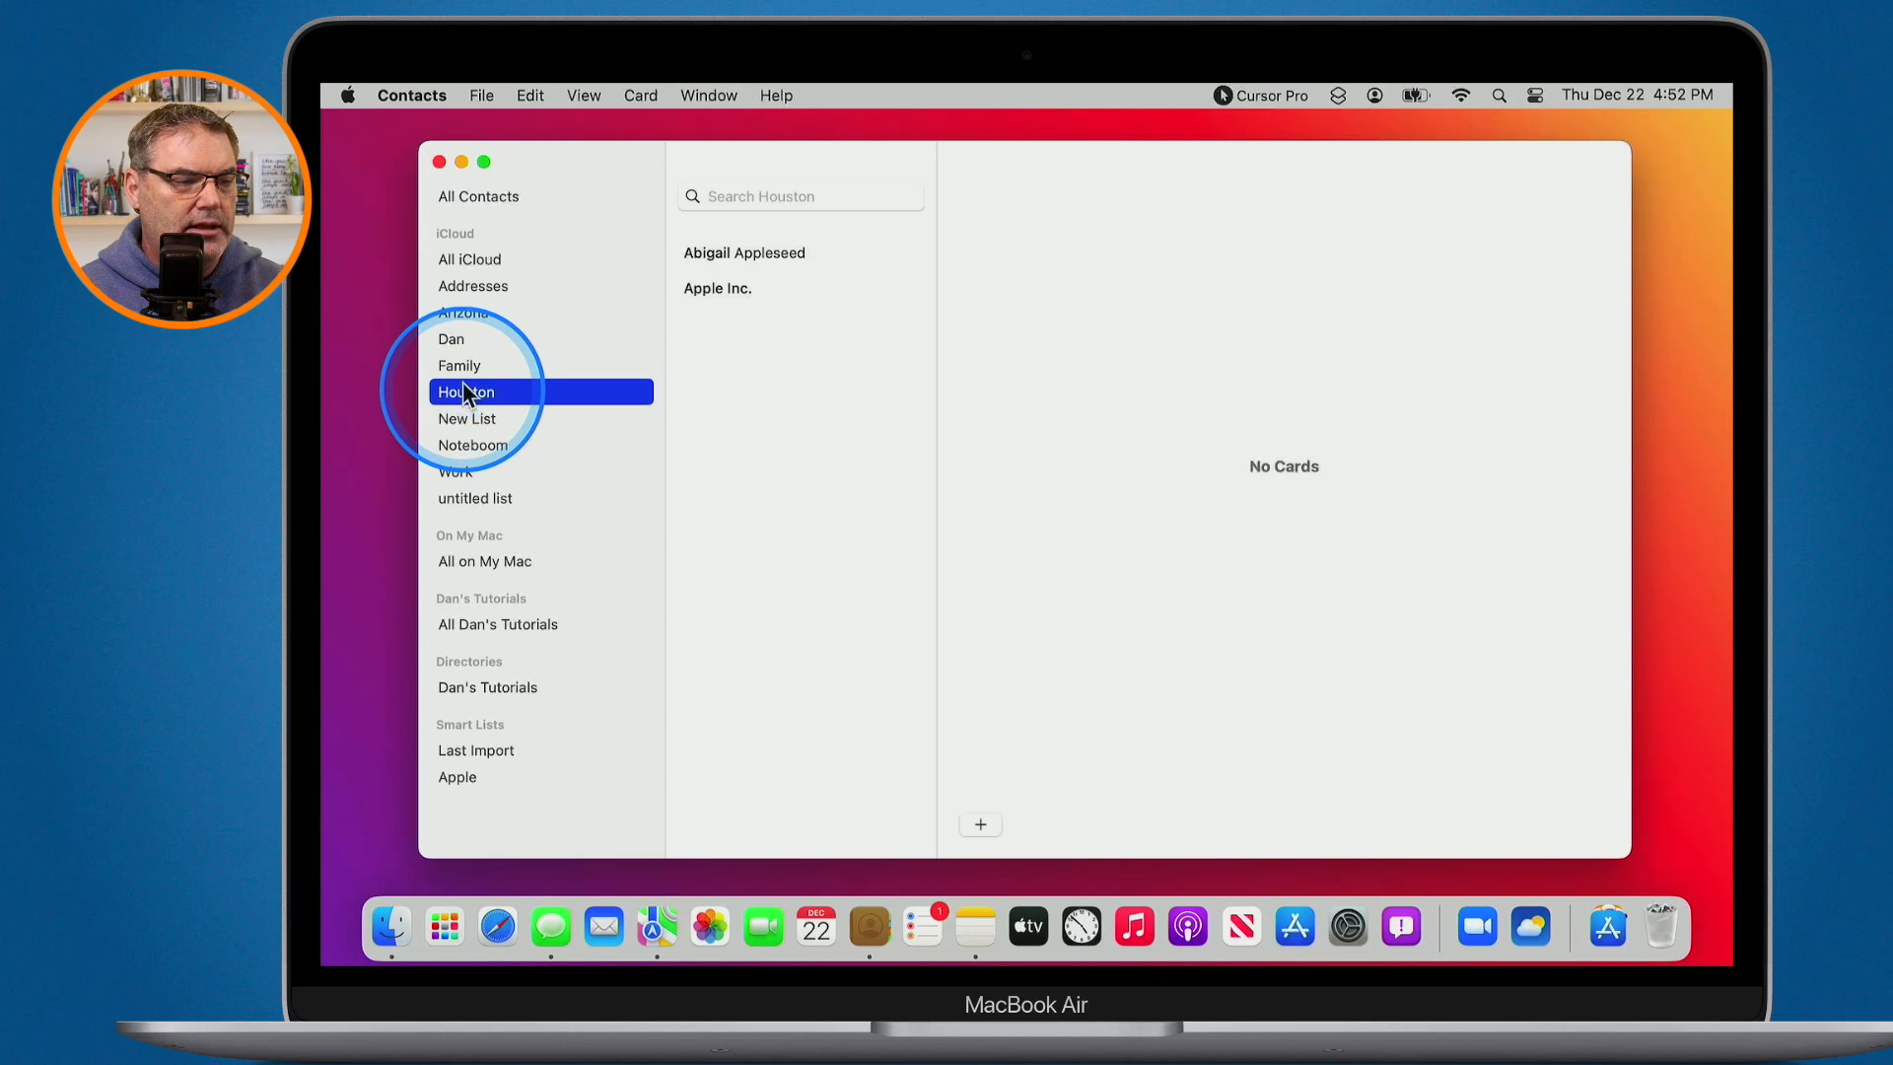
key(alt+s)
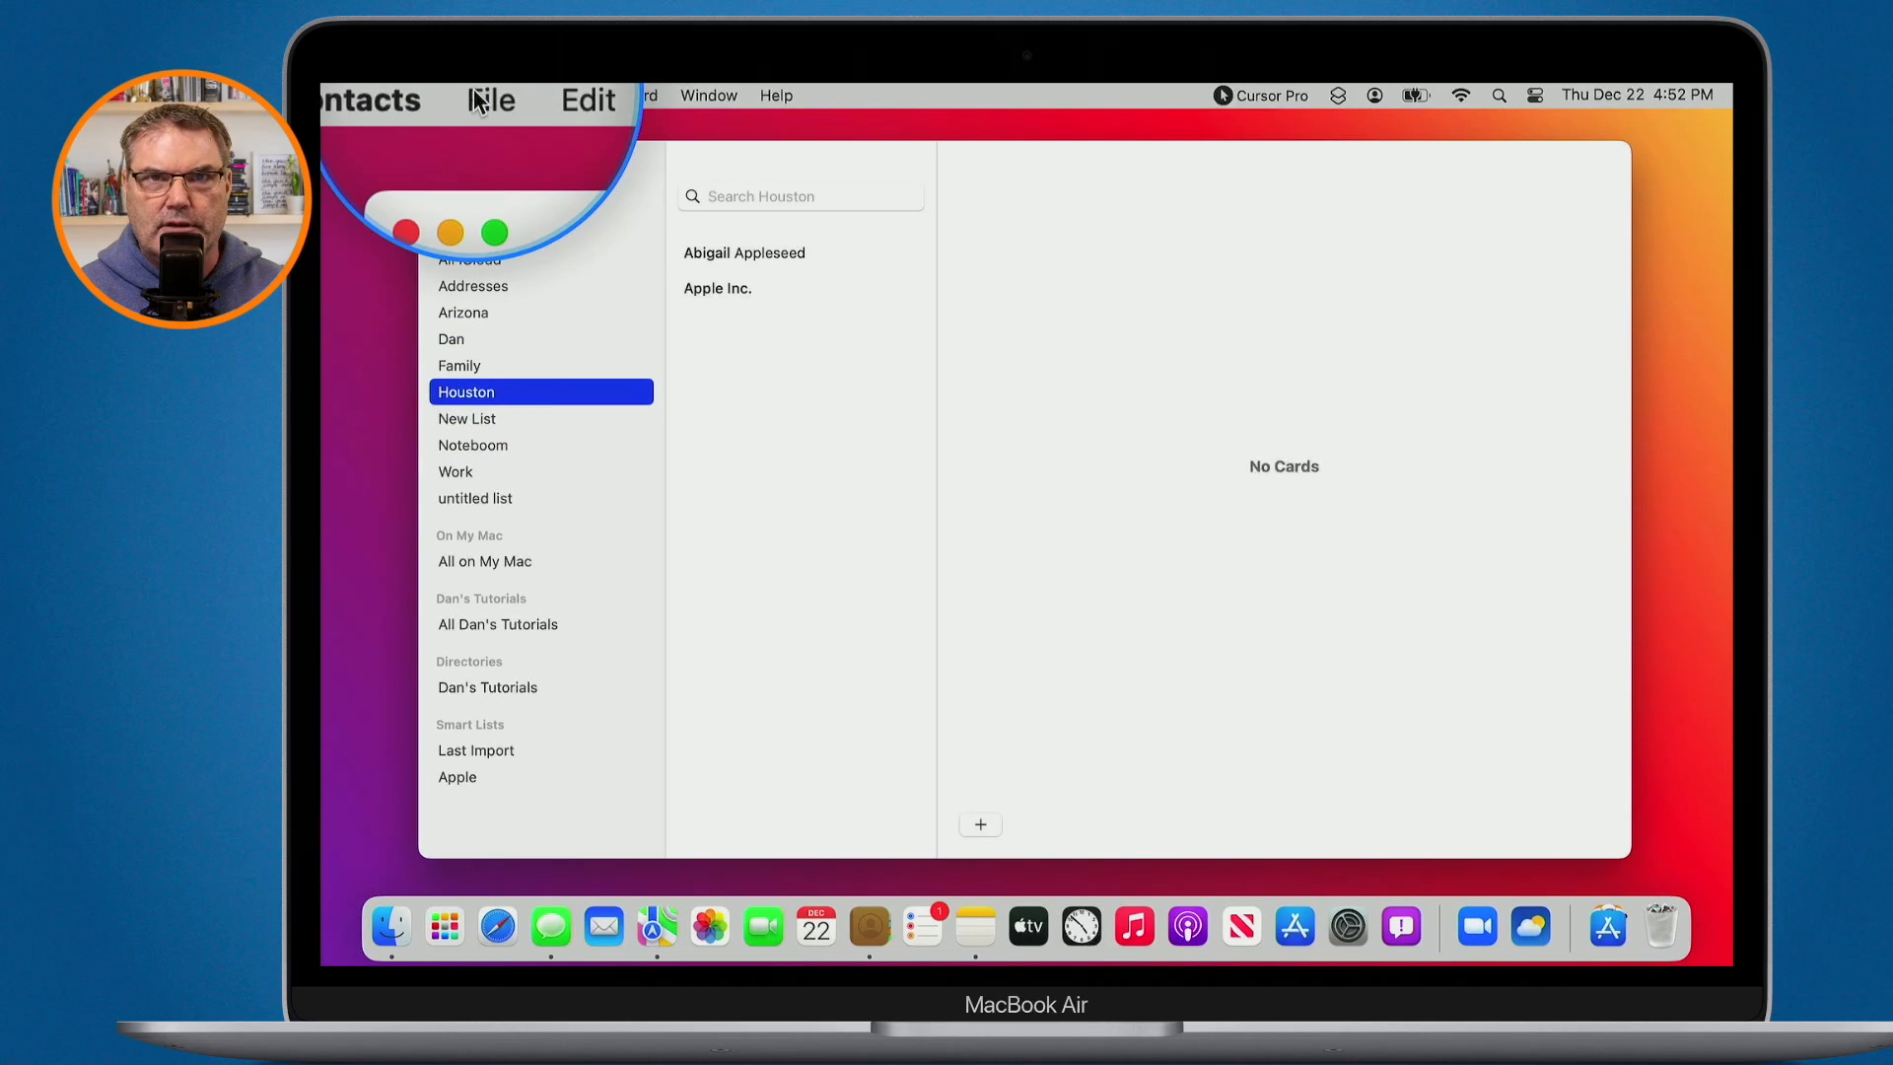
click(475, 95)
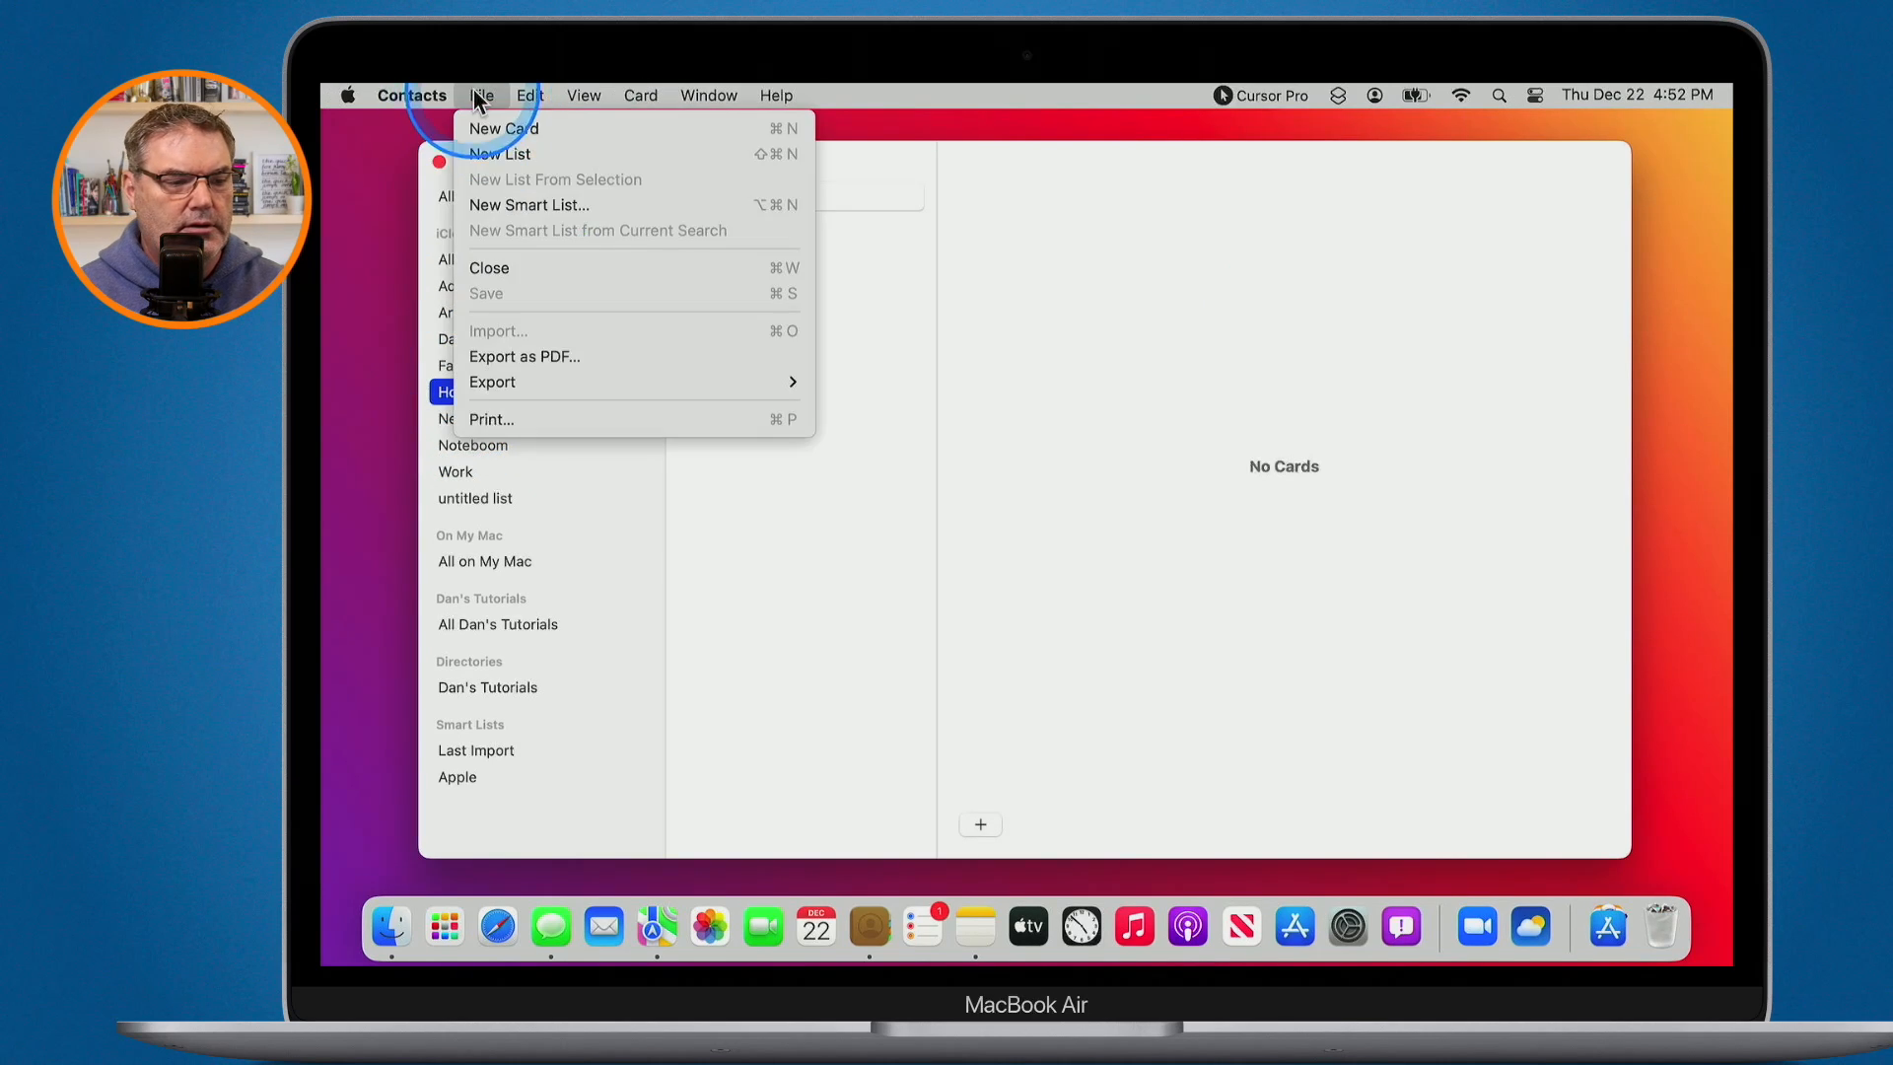
click(505, 419)
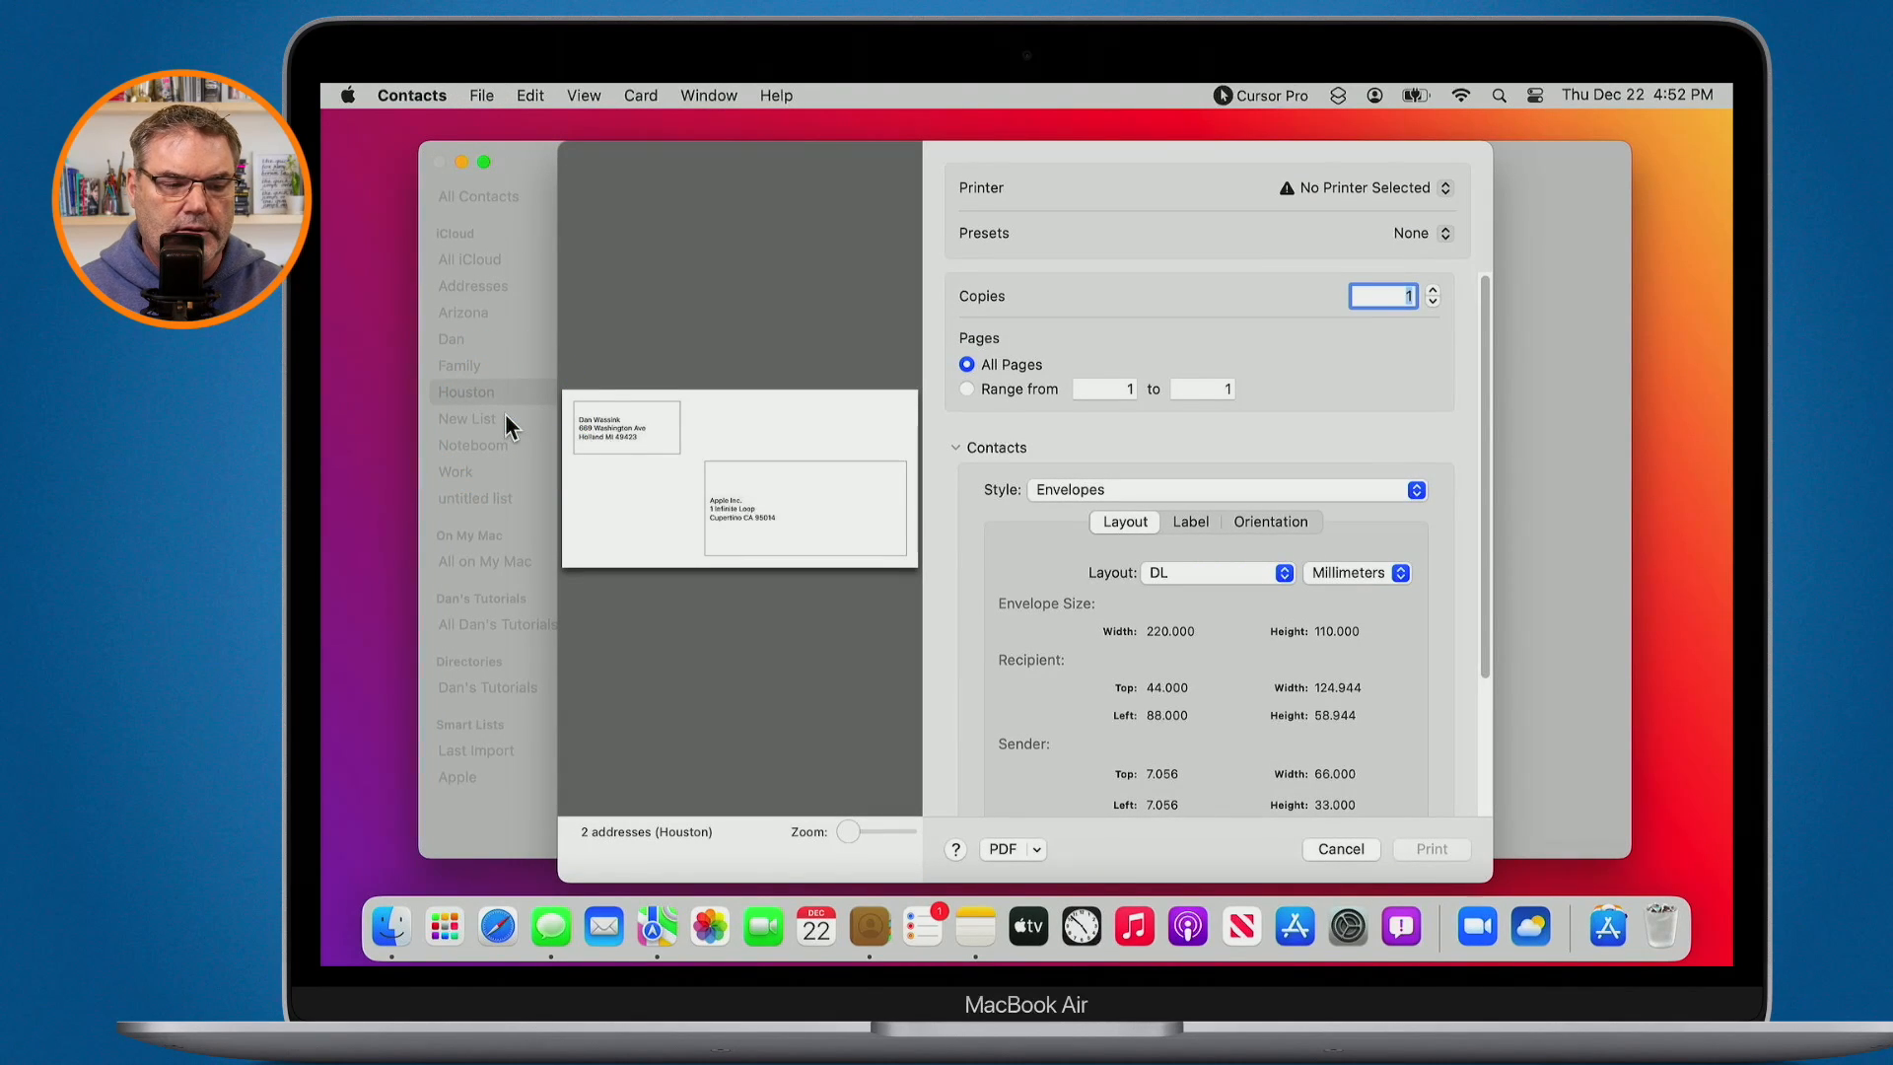
key(ctrl)
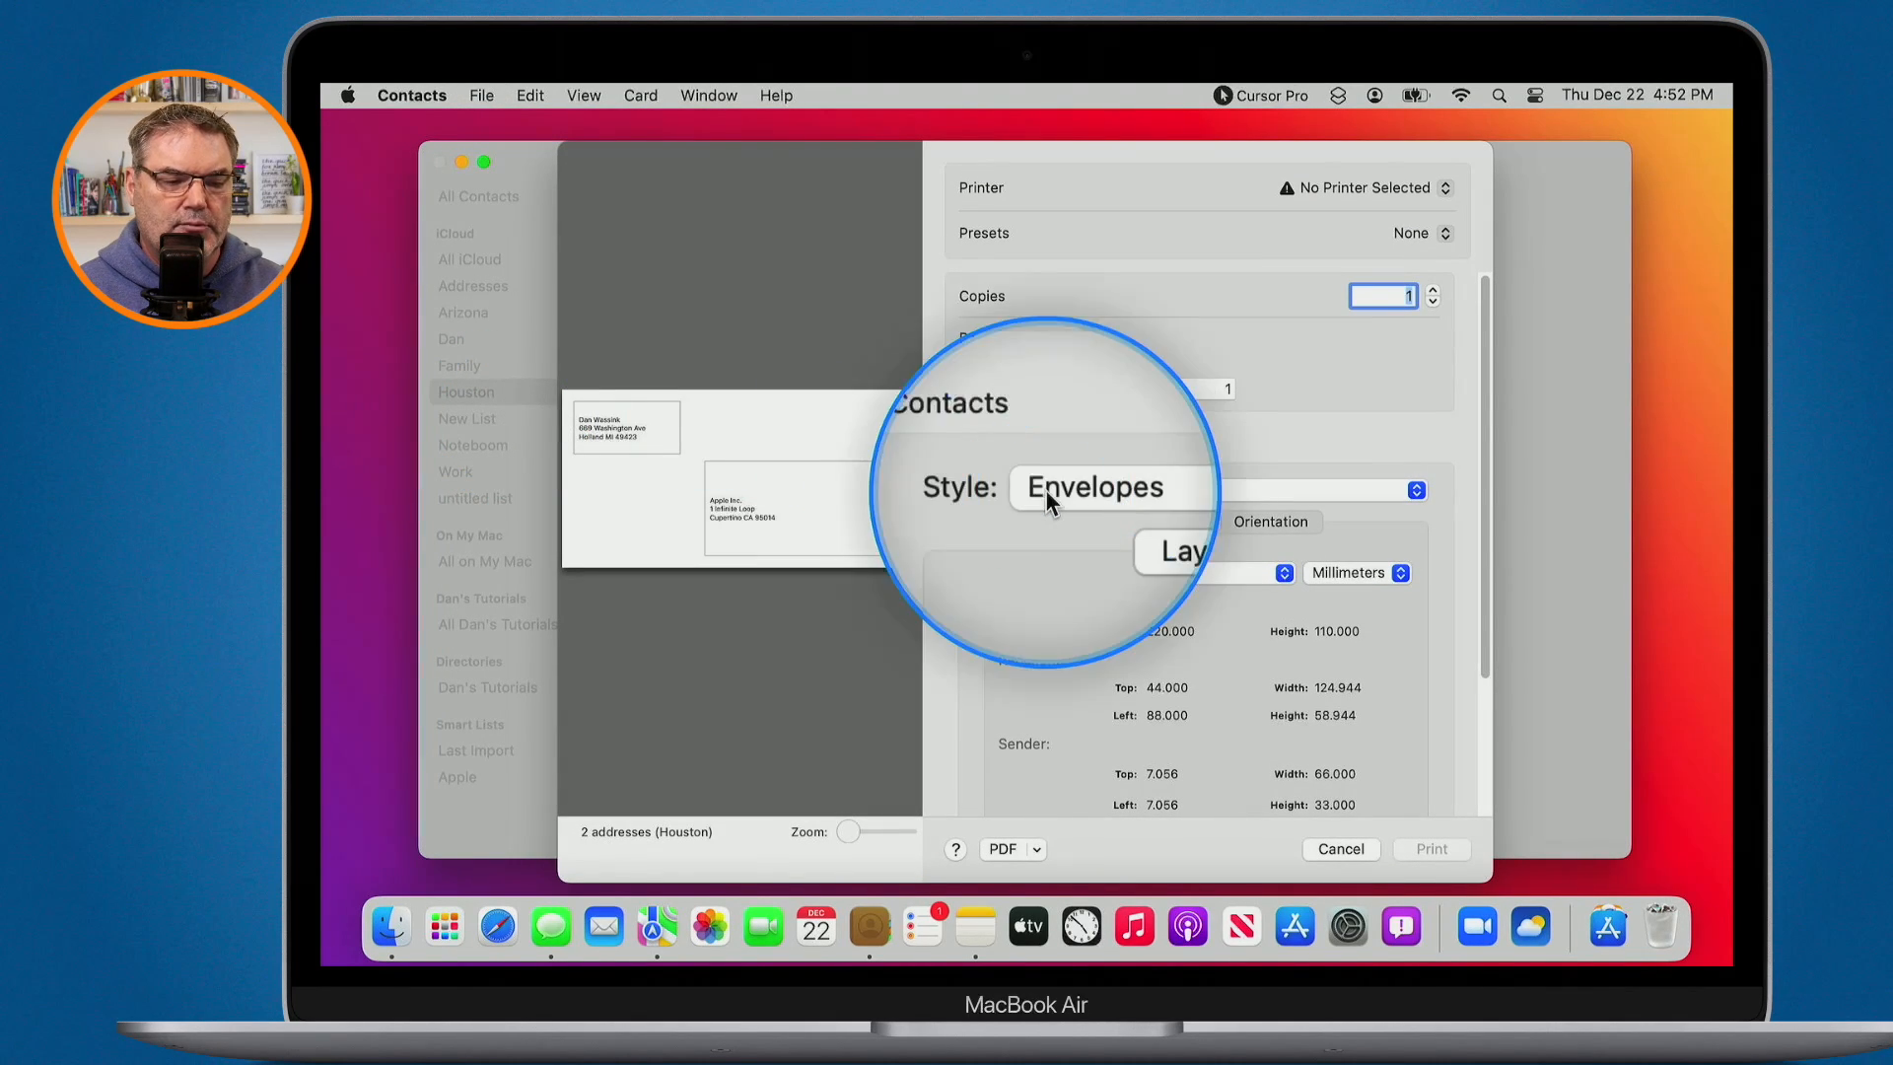
- Switch the print style from envelopes to Mailing Labels, review the layout, then cancel printing
click(1045, 490)
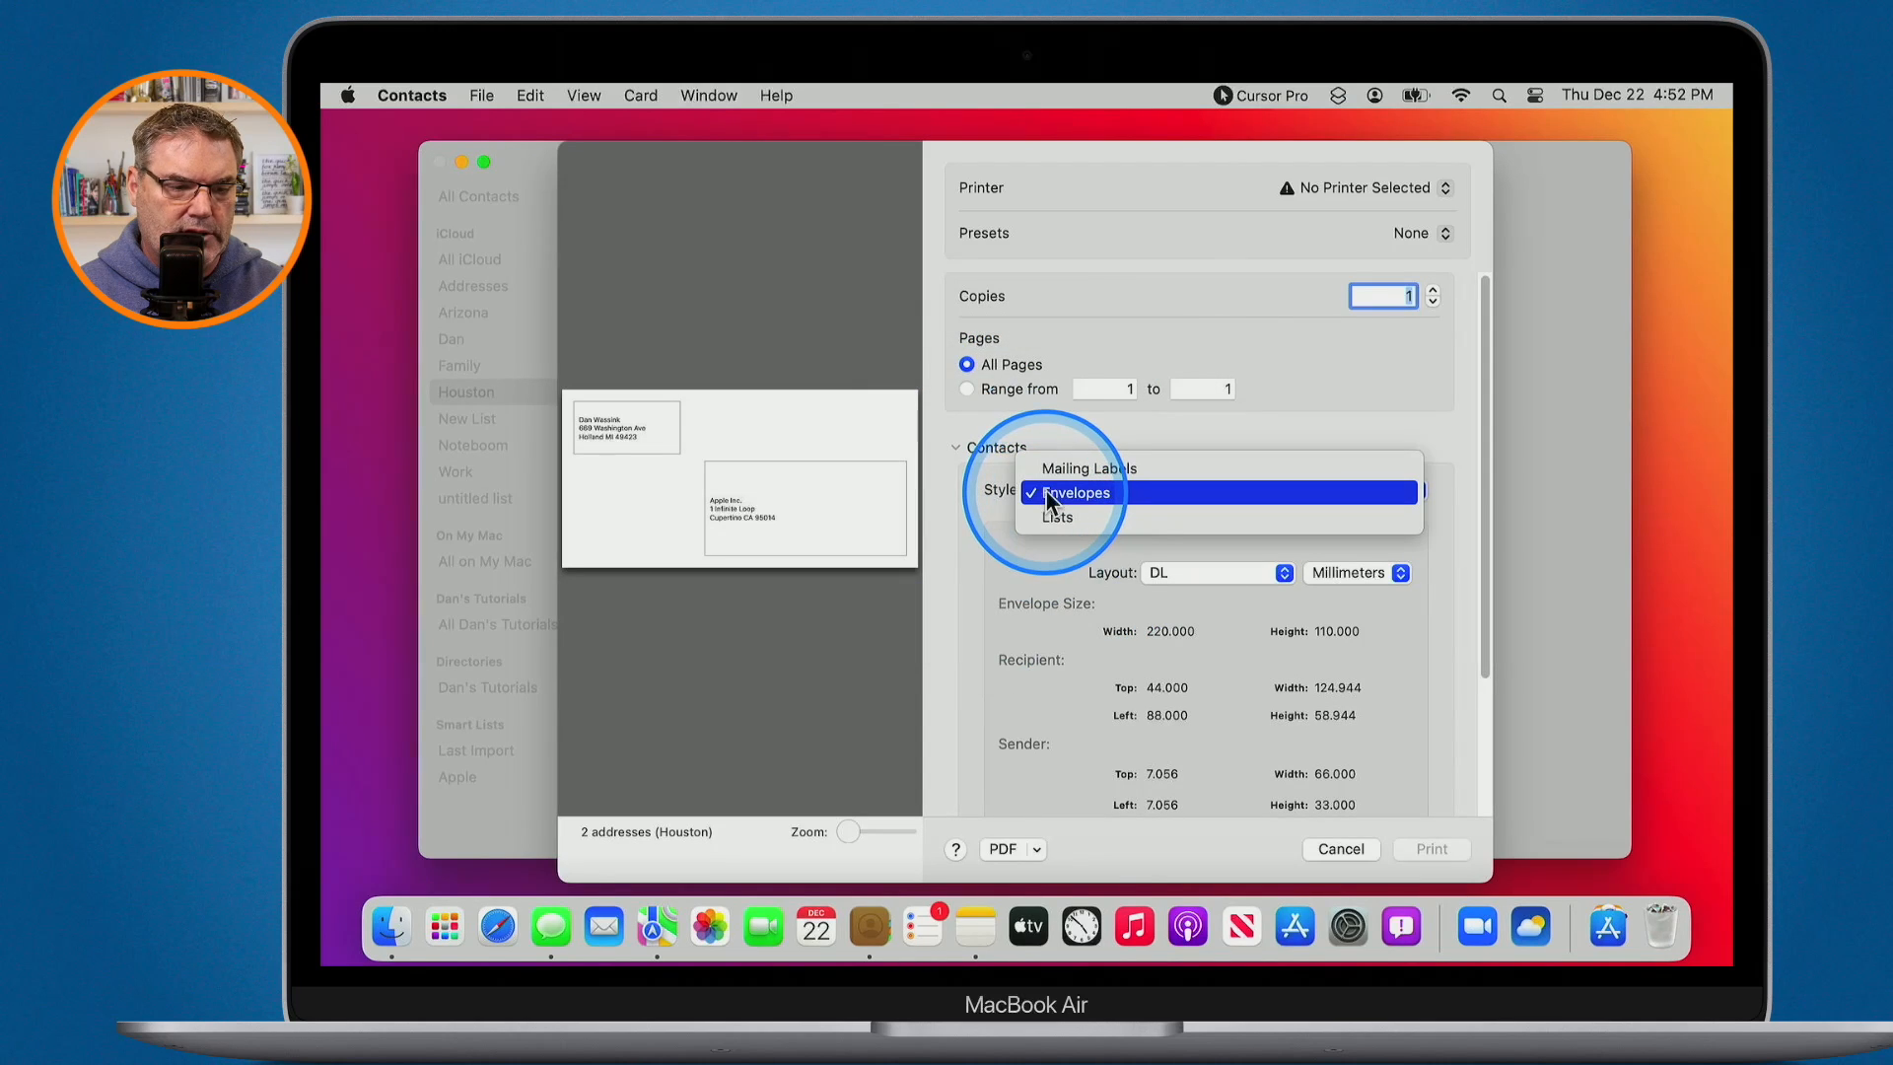
key(ctrl)
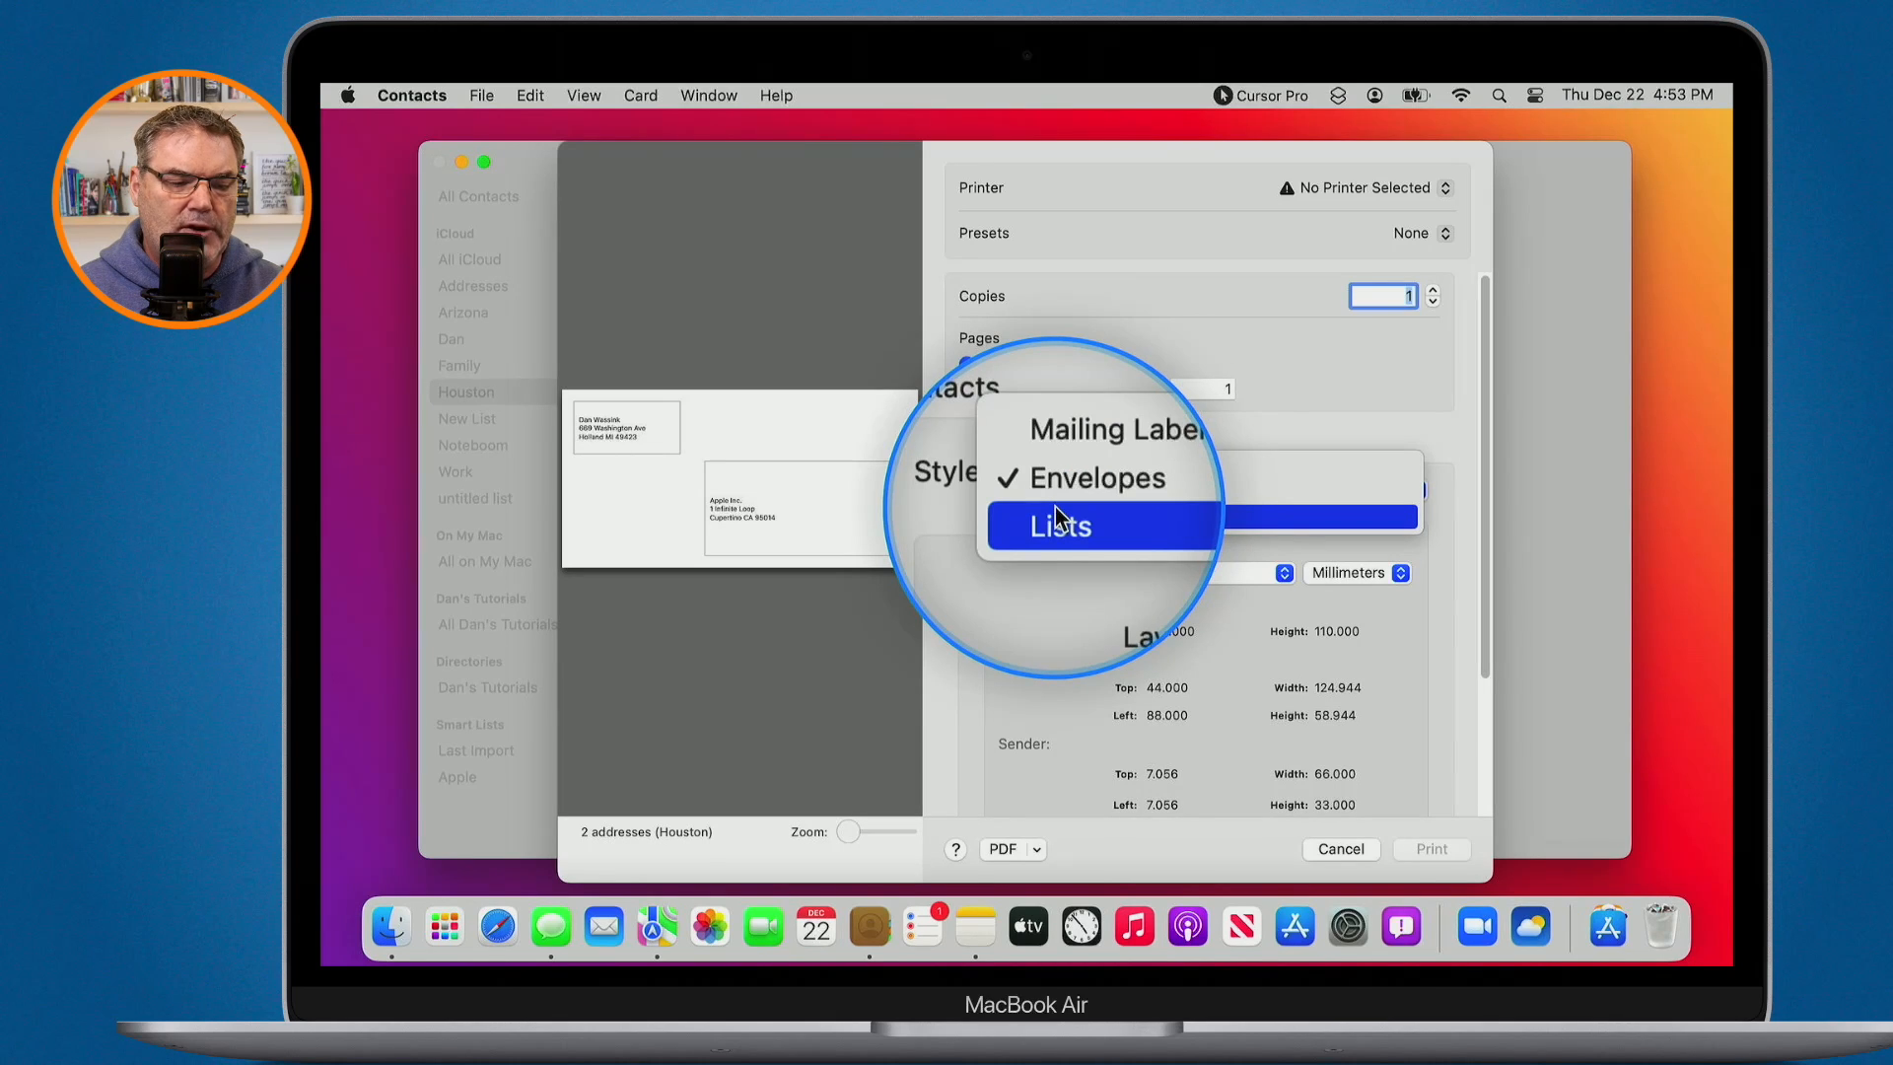
click(1020, 574)
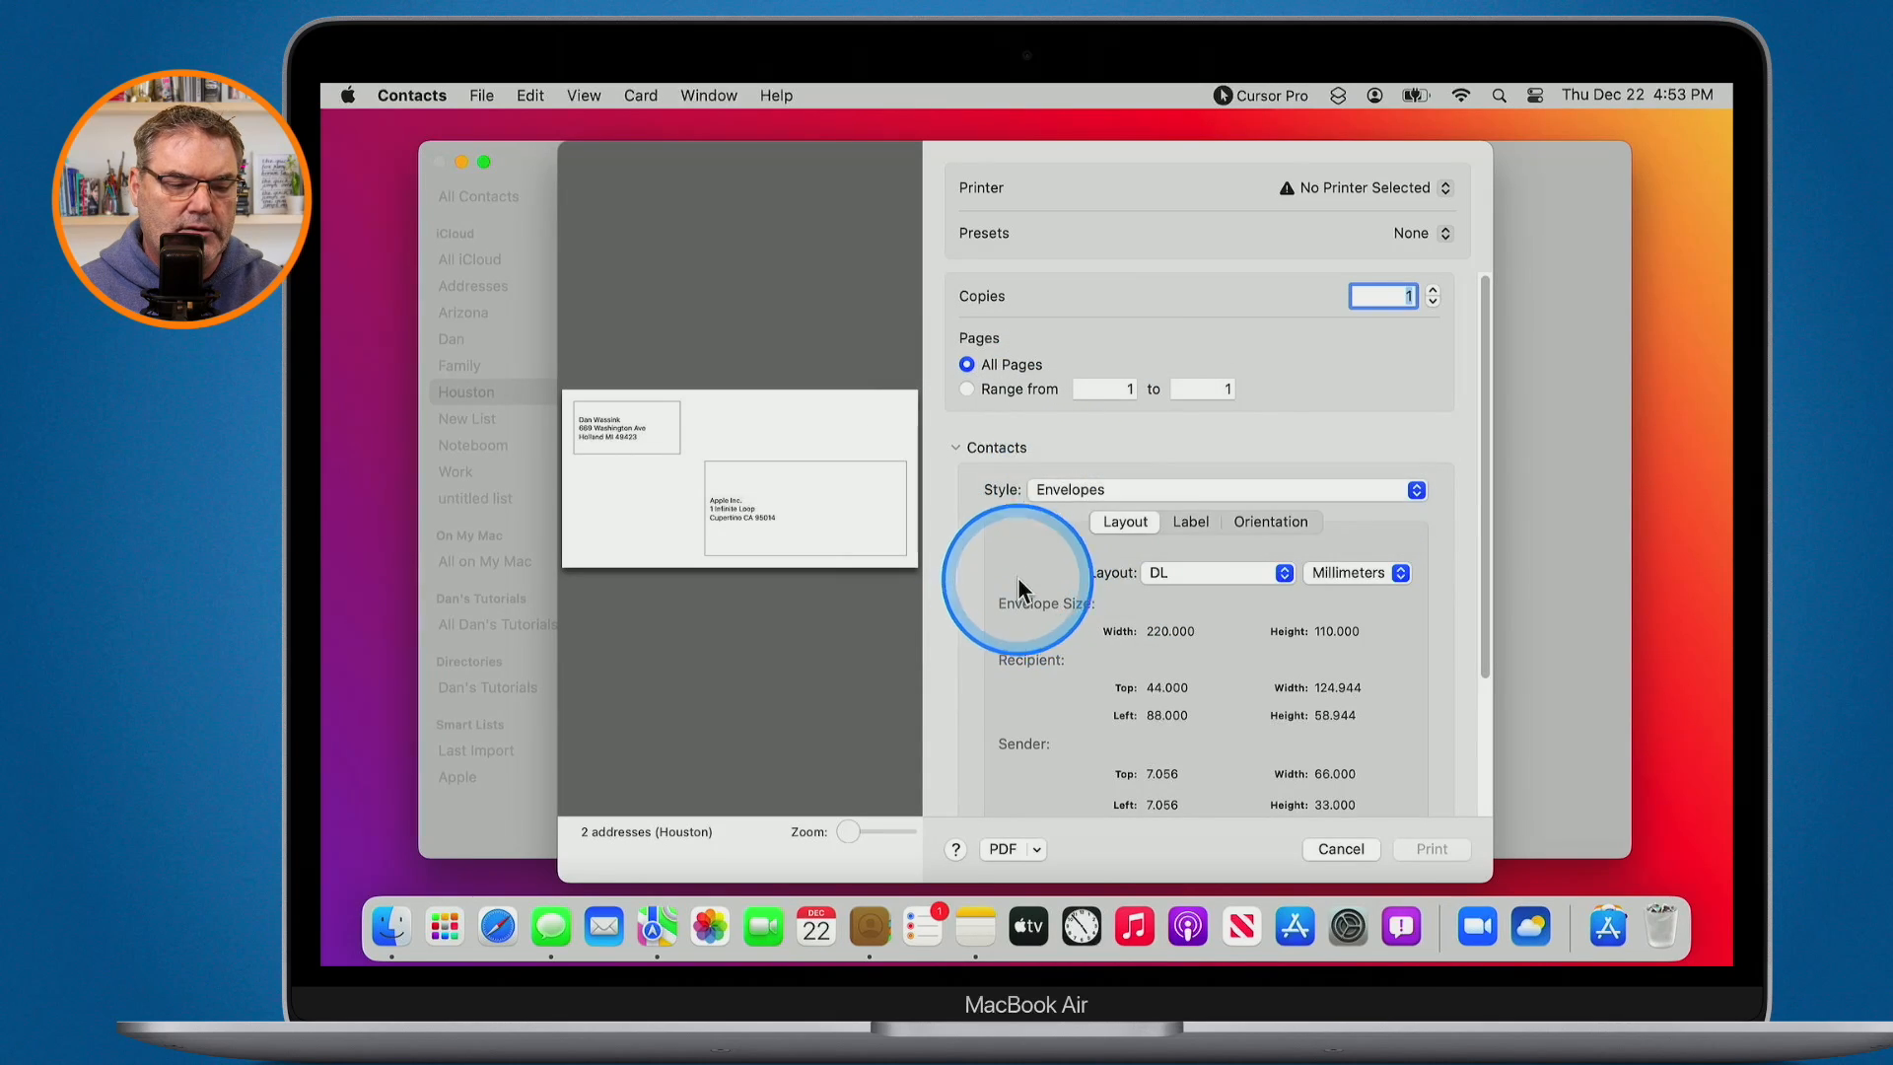
key(ctrl)
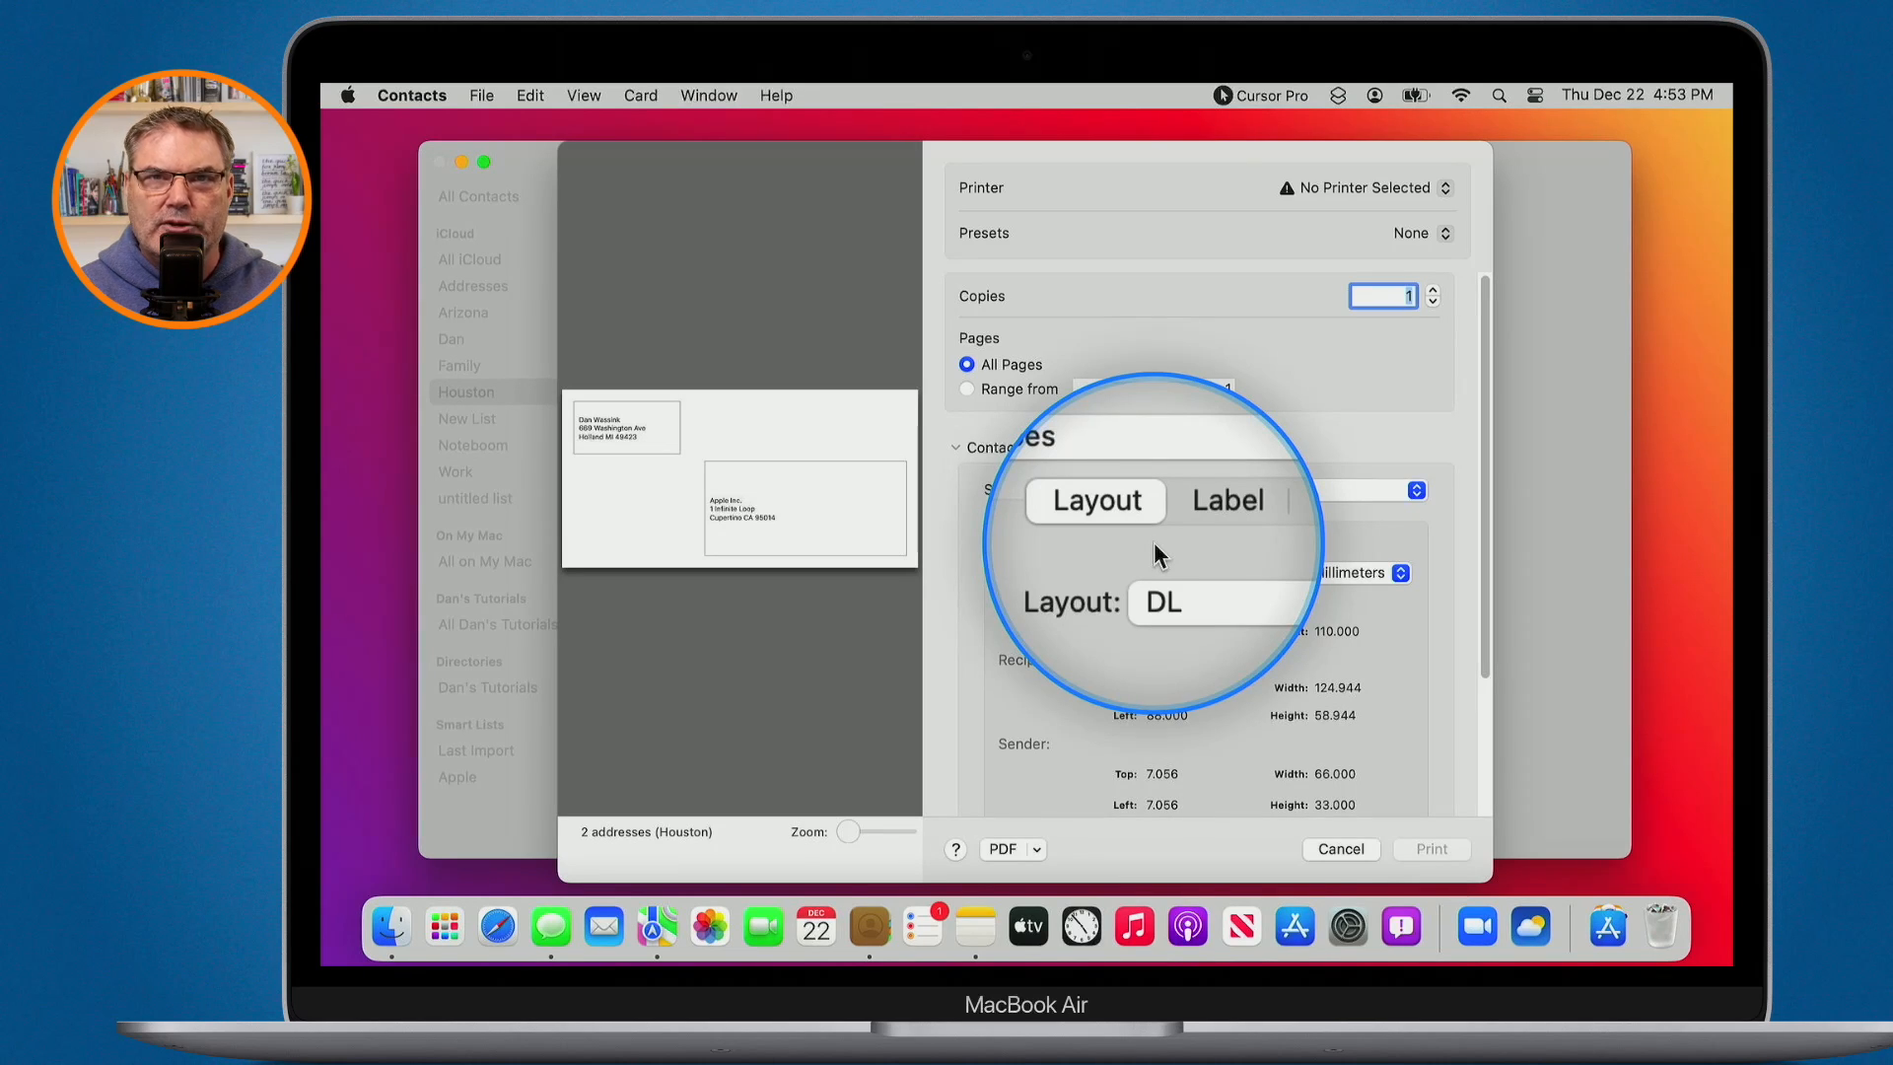
click(1075, 489)
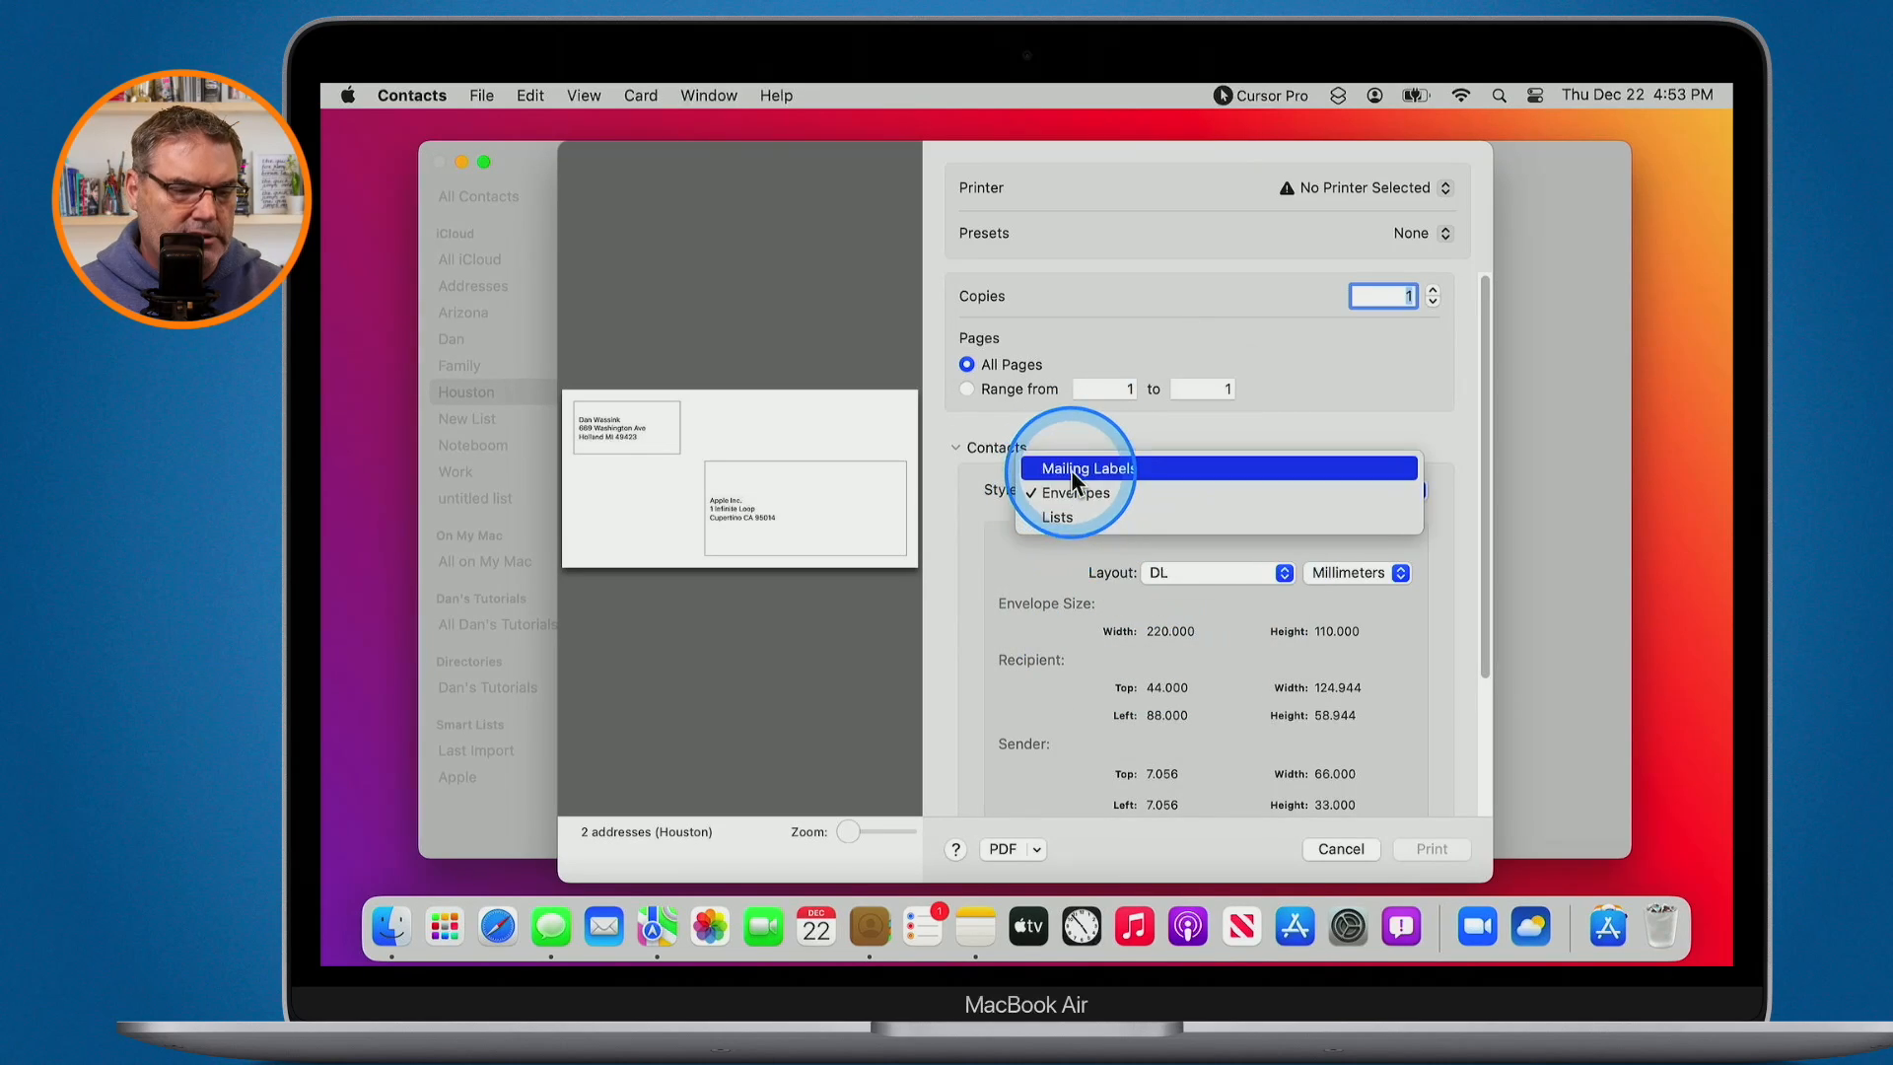
click(1071, 469)
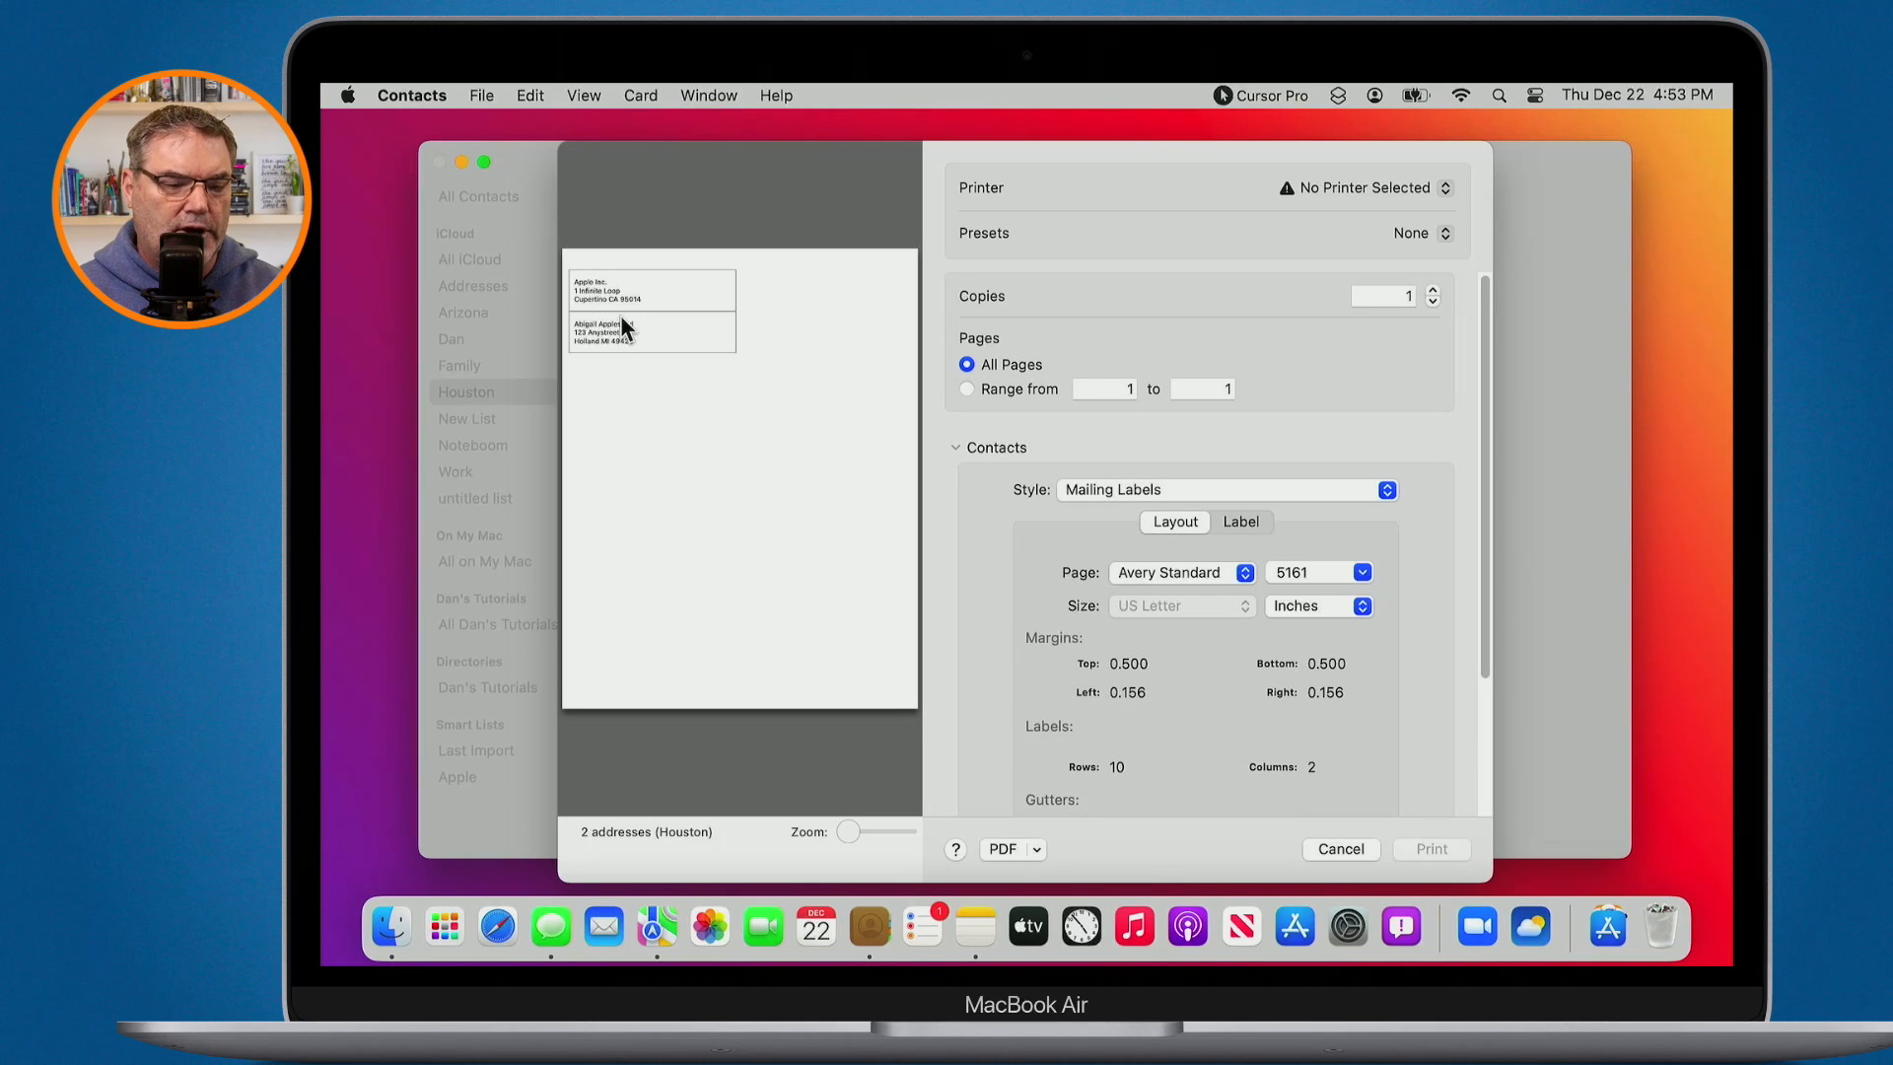
click(1327, 849)
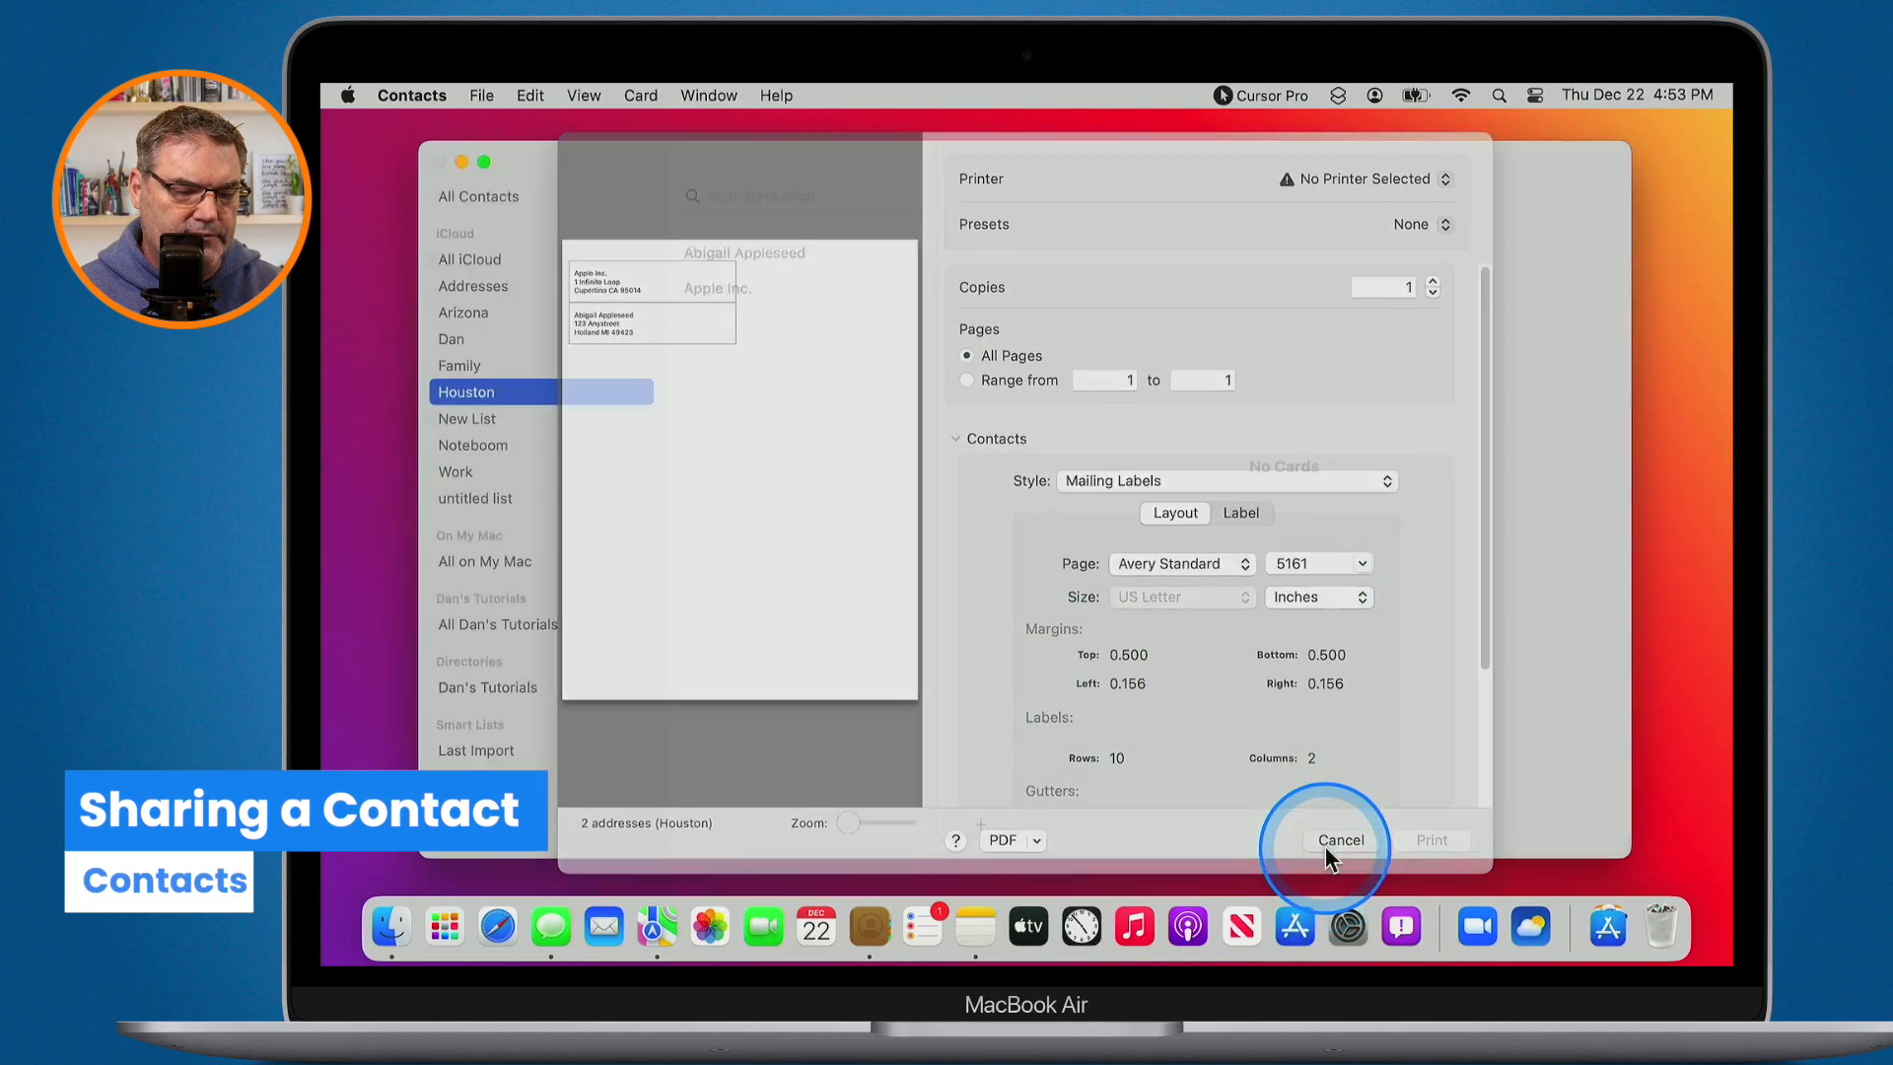
click(770, 408)
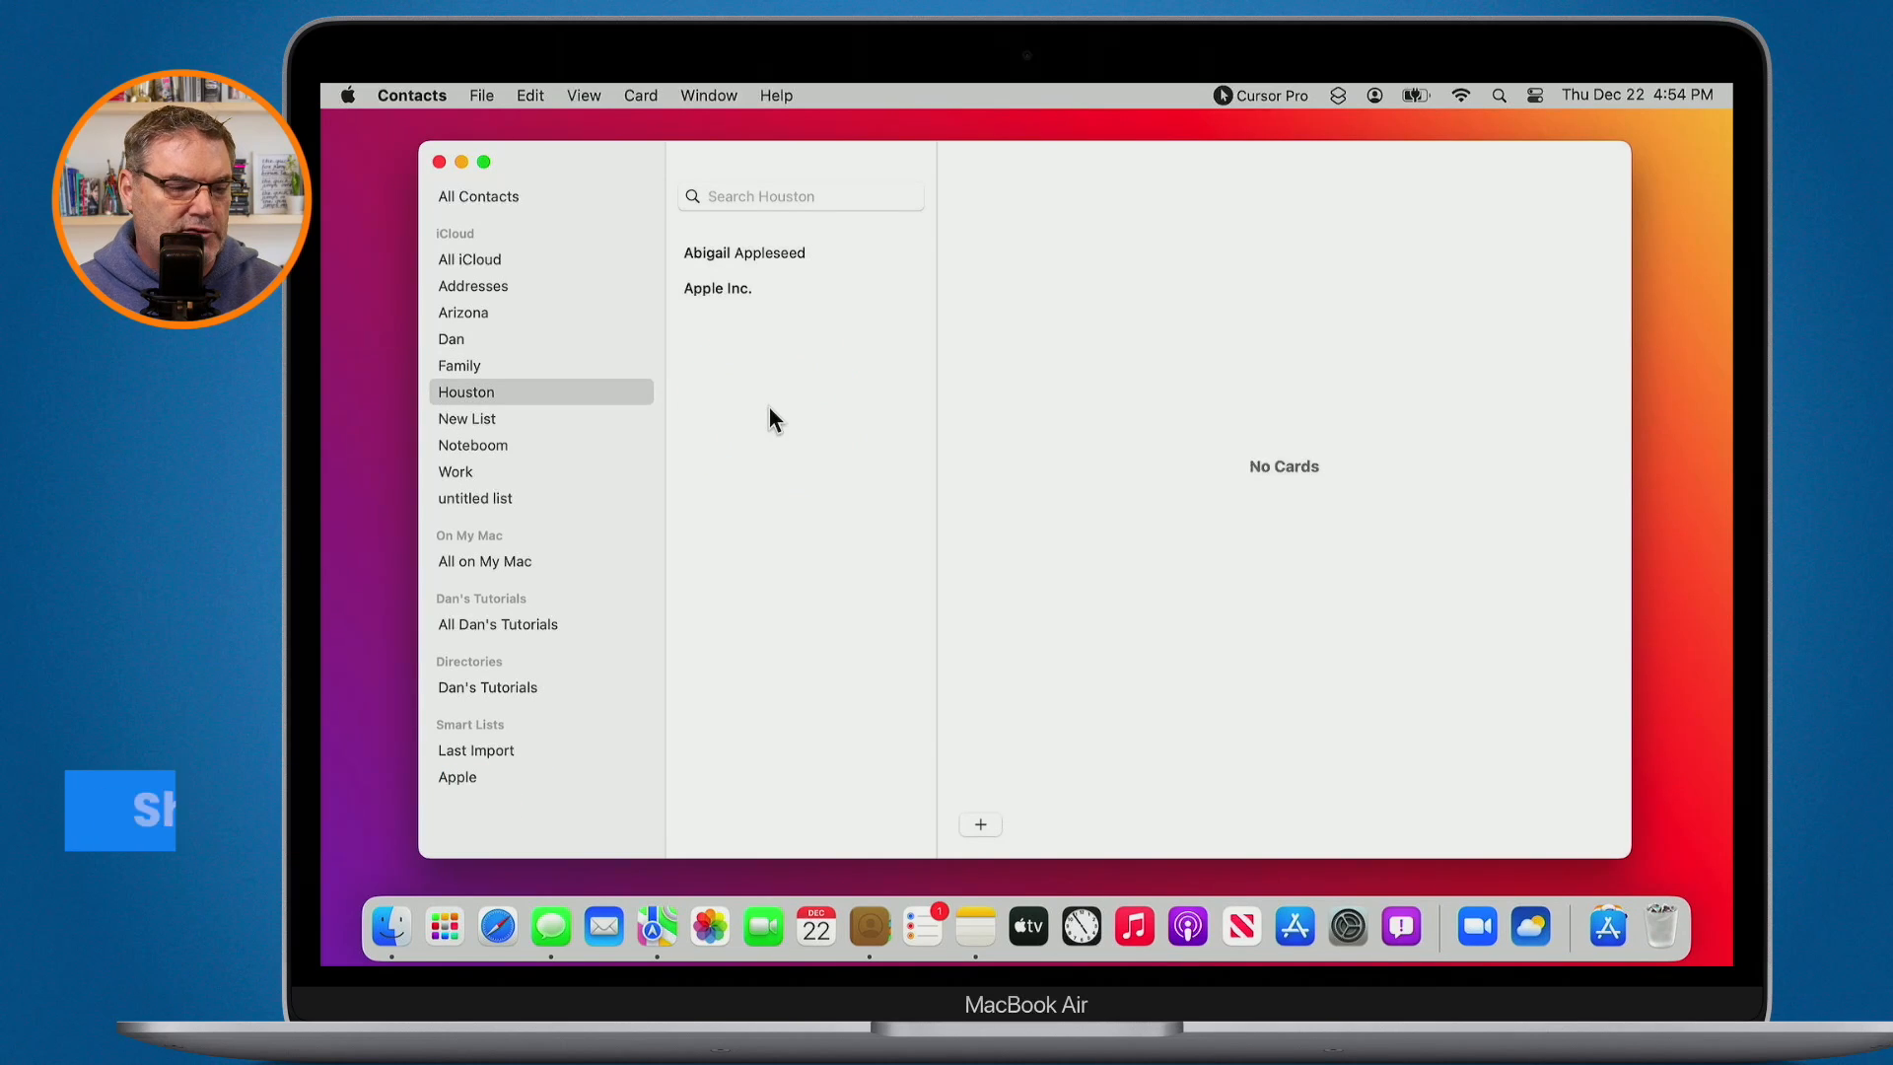
- Show the spouse card in the Family group and view its sharing options without sending
click(469, 367)
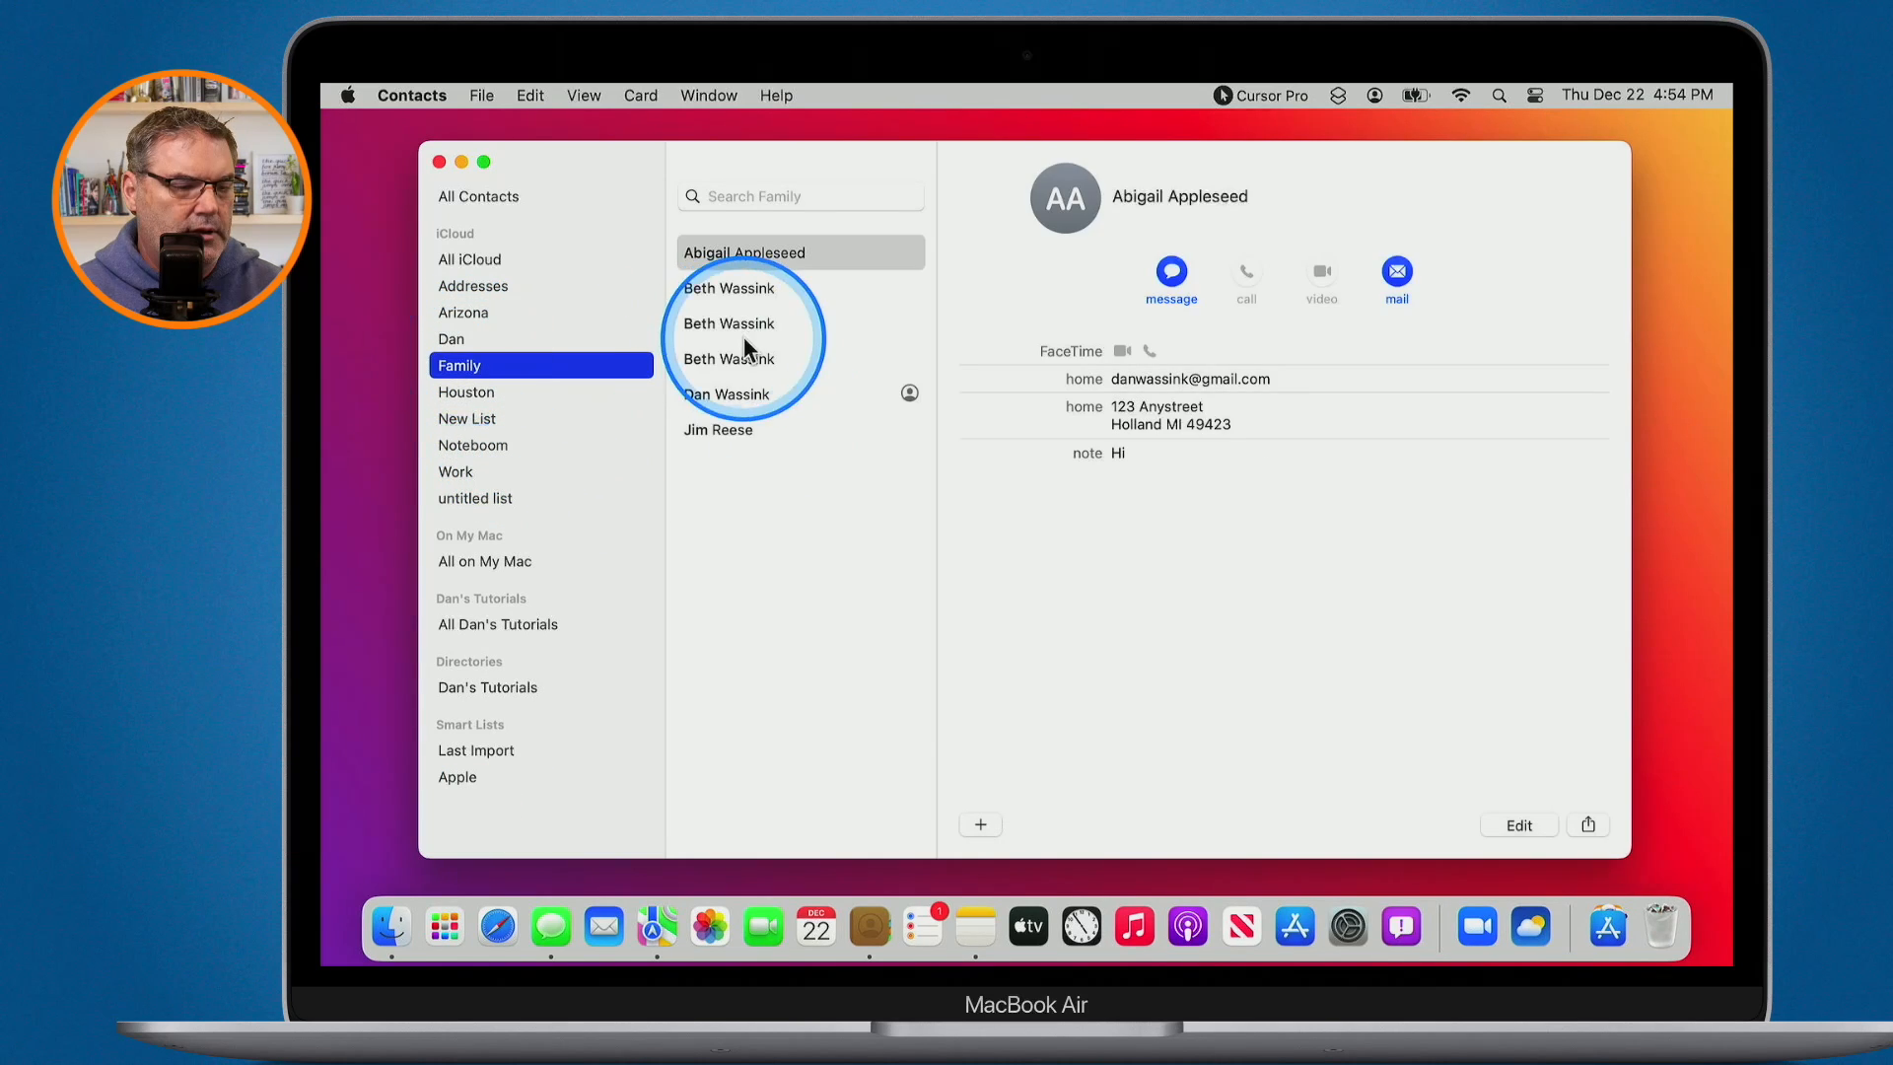
key(ctrl+alt+m)
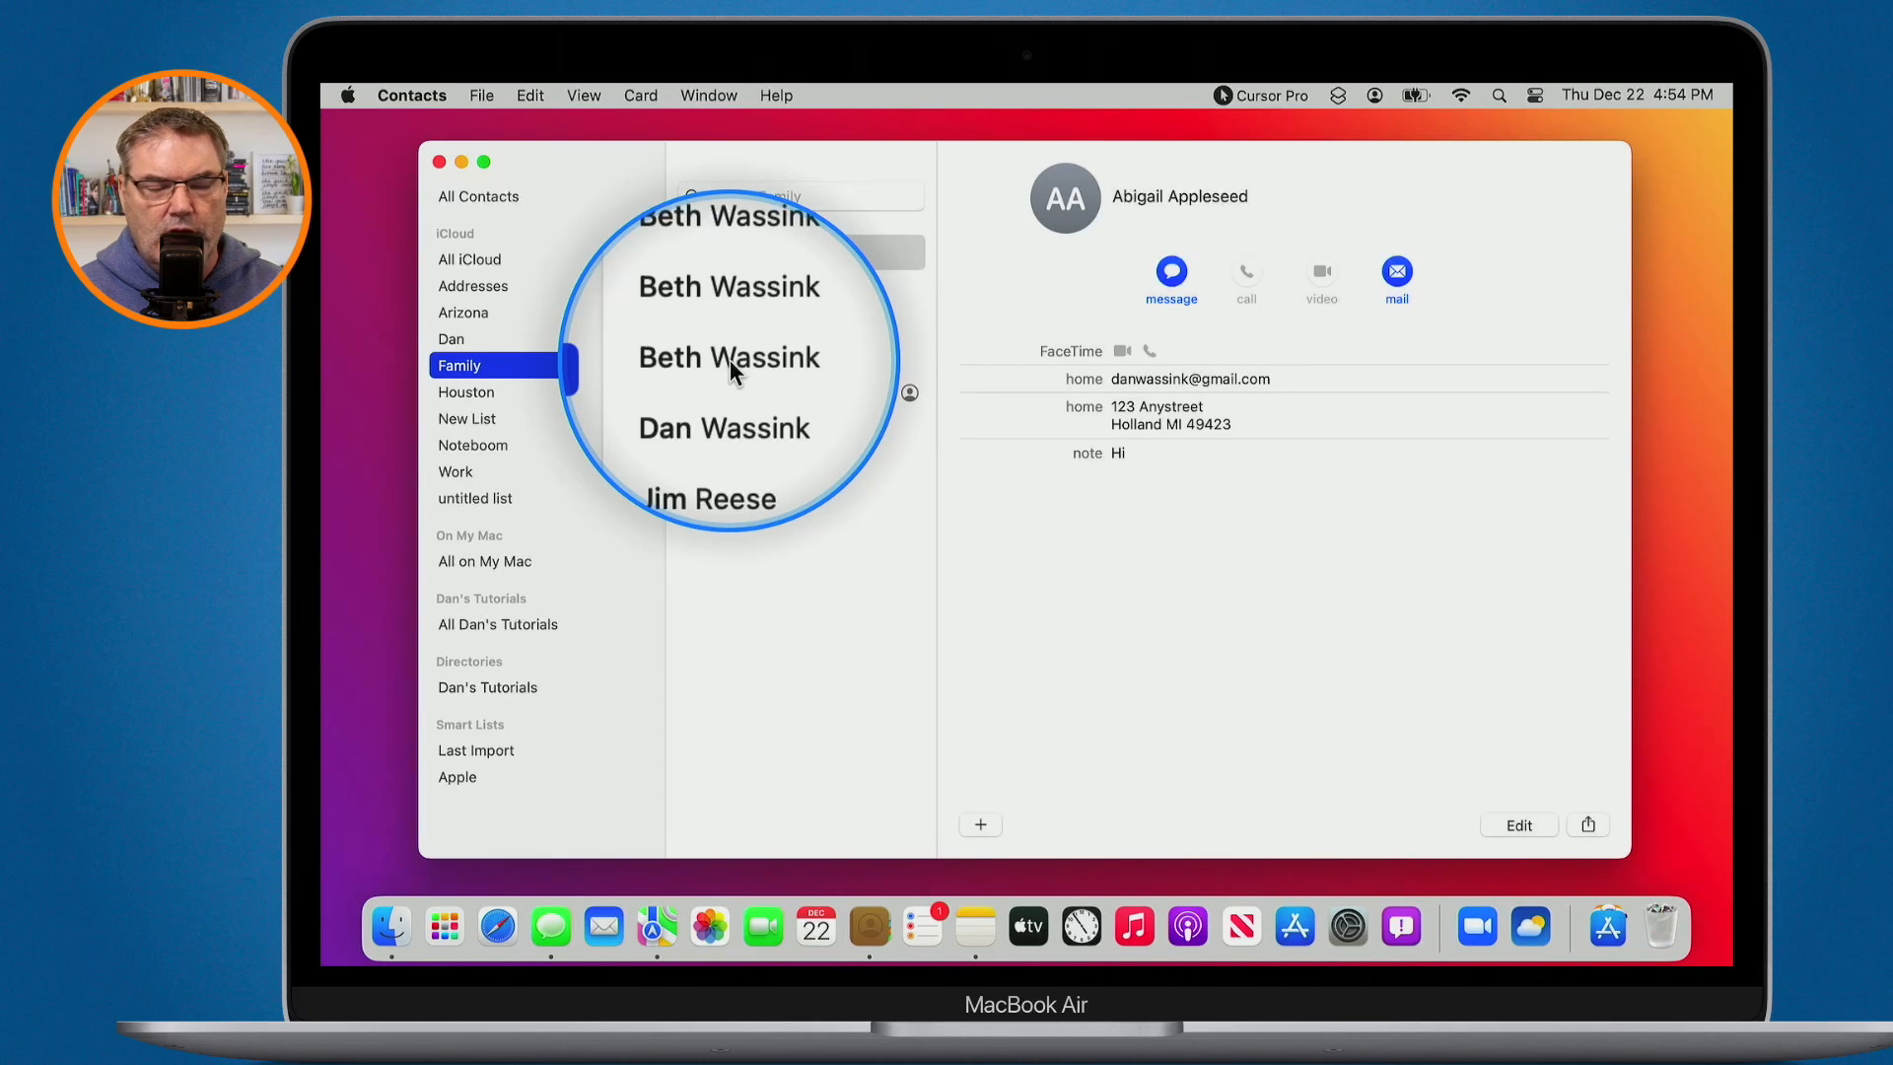
click(730, 359)
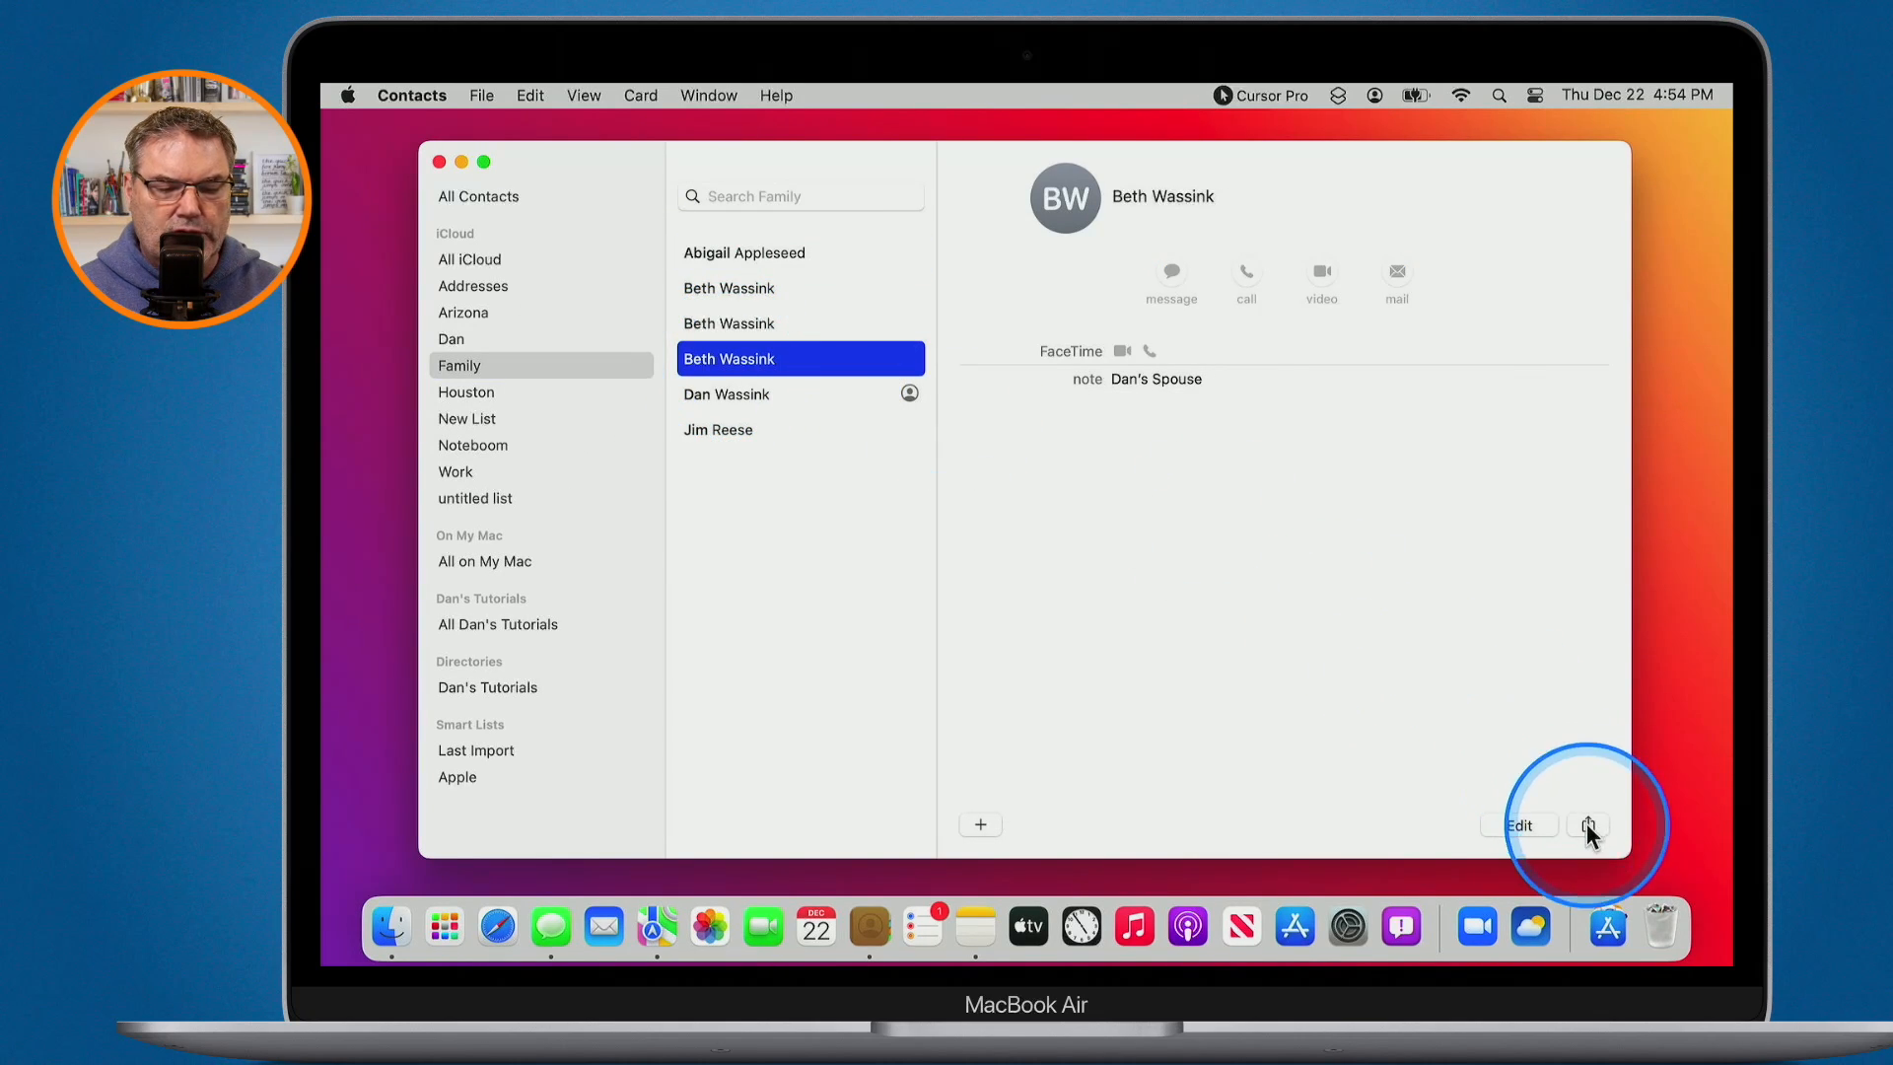
key(ctrl+alt+m)
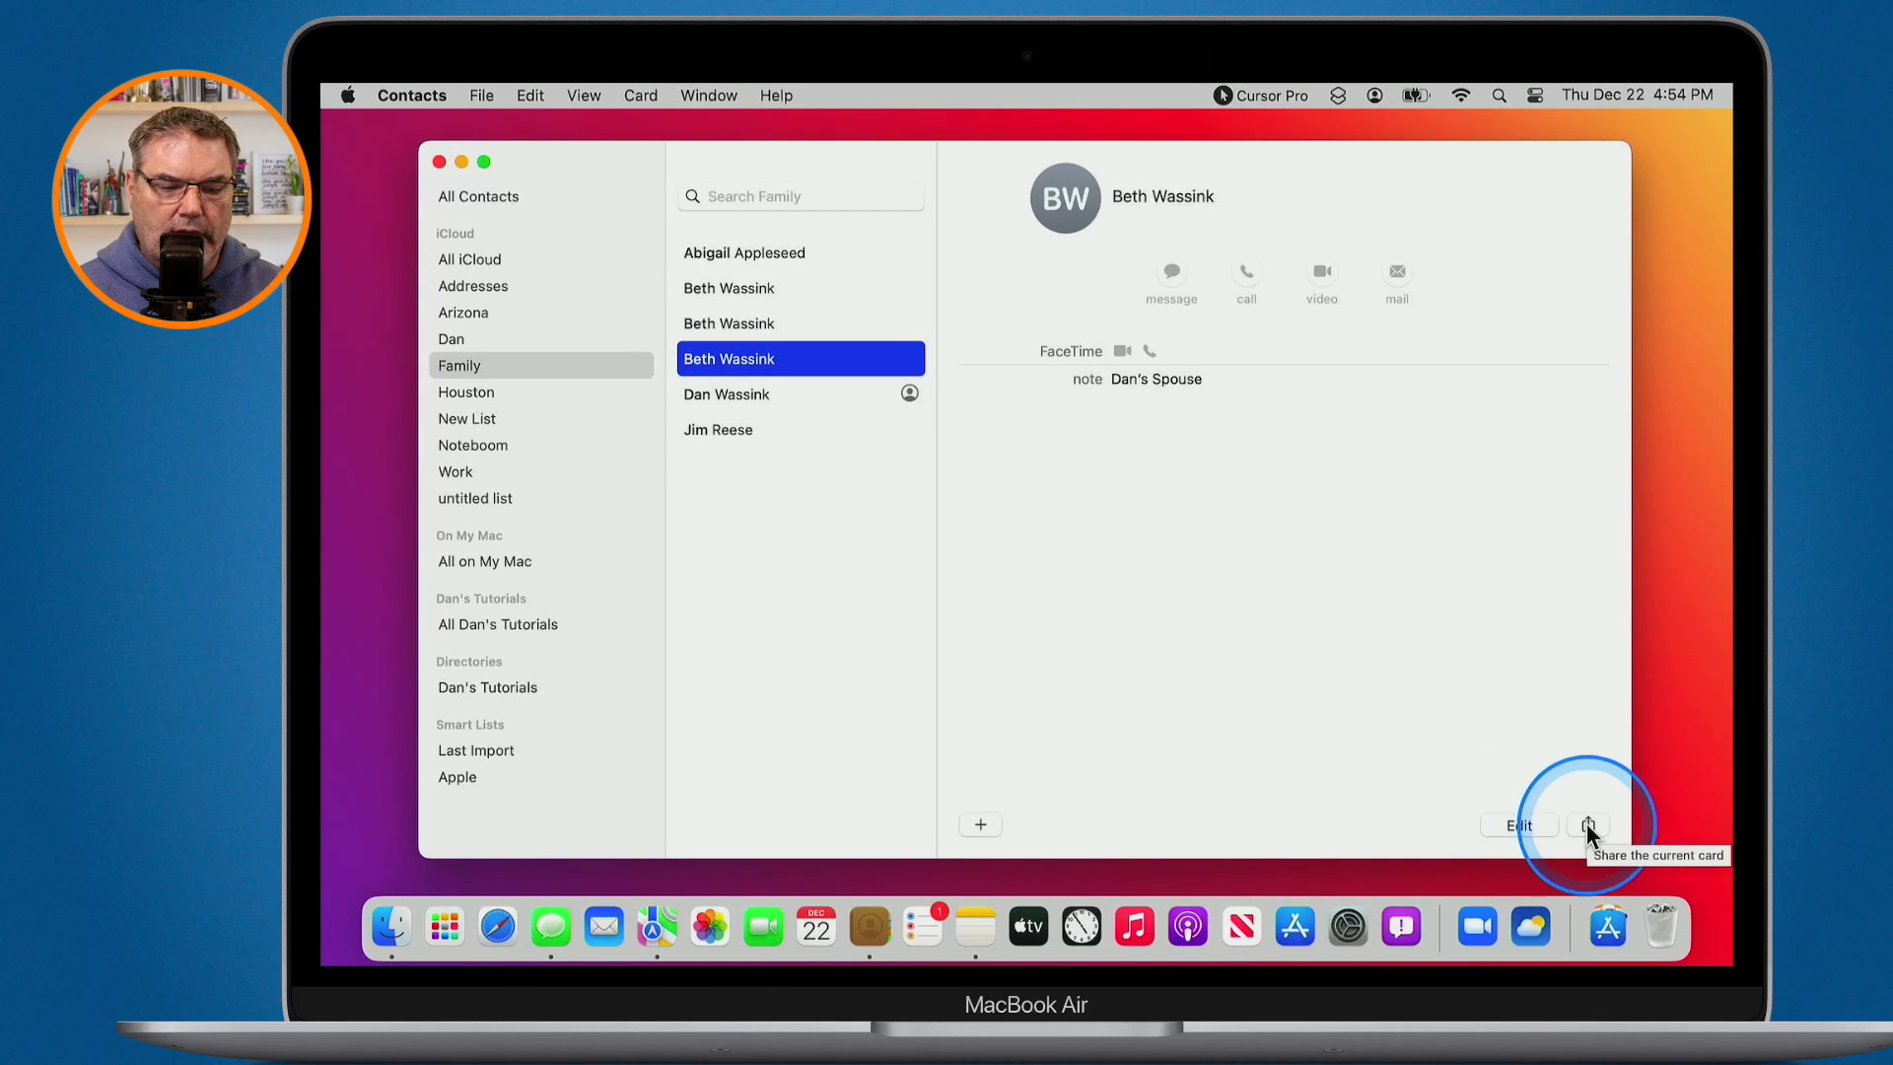
click(1587, 824)
key(ctrl+alt+m)
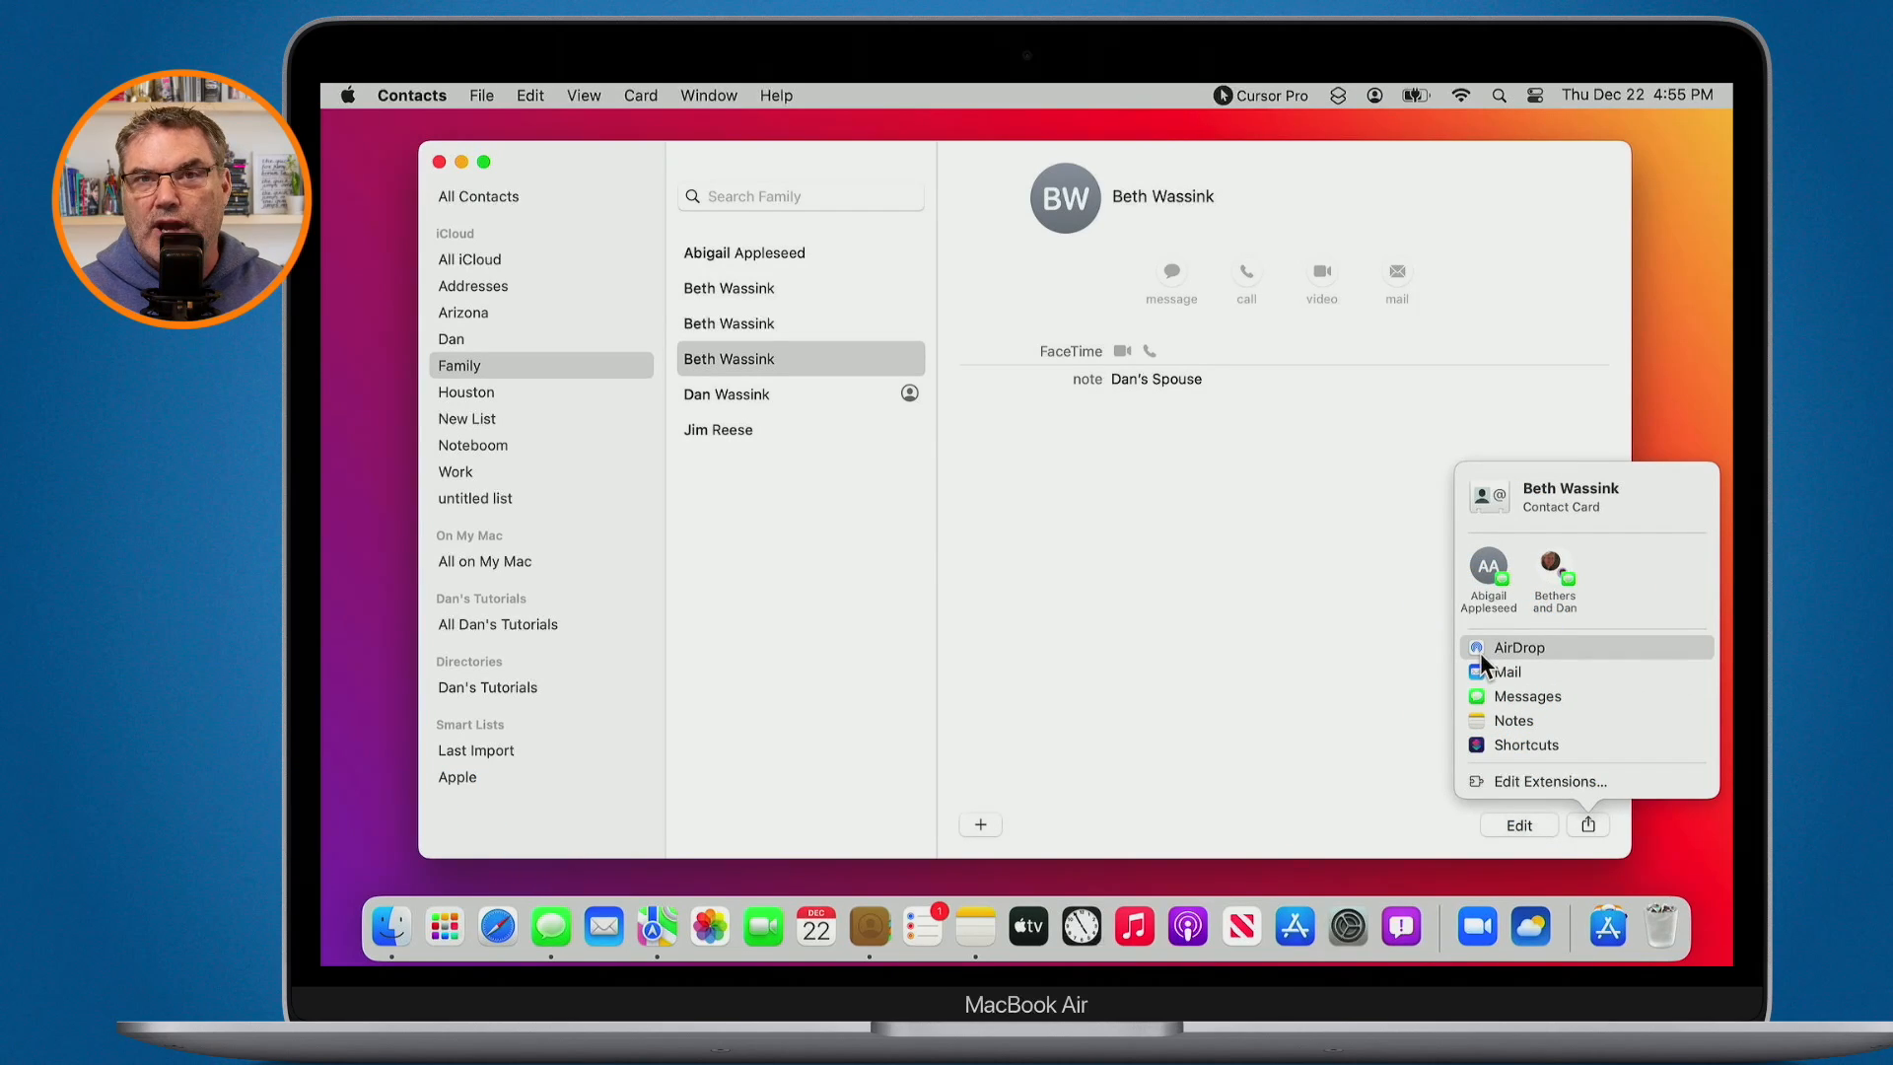
click(1086, 598)
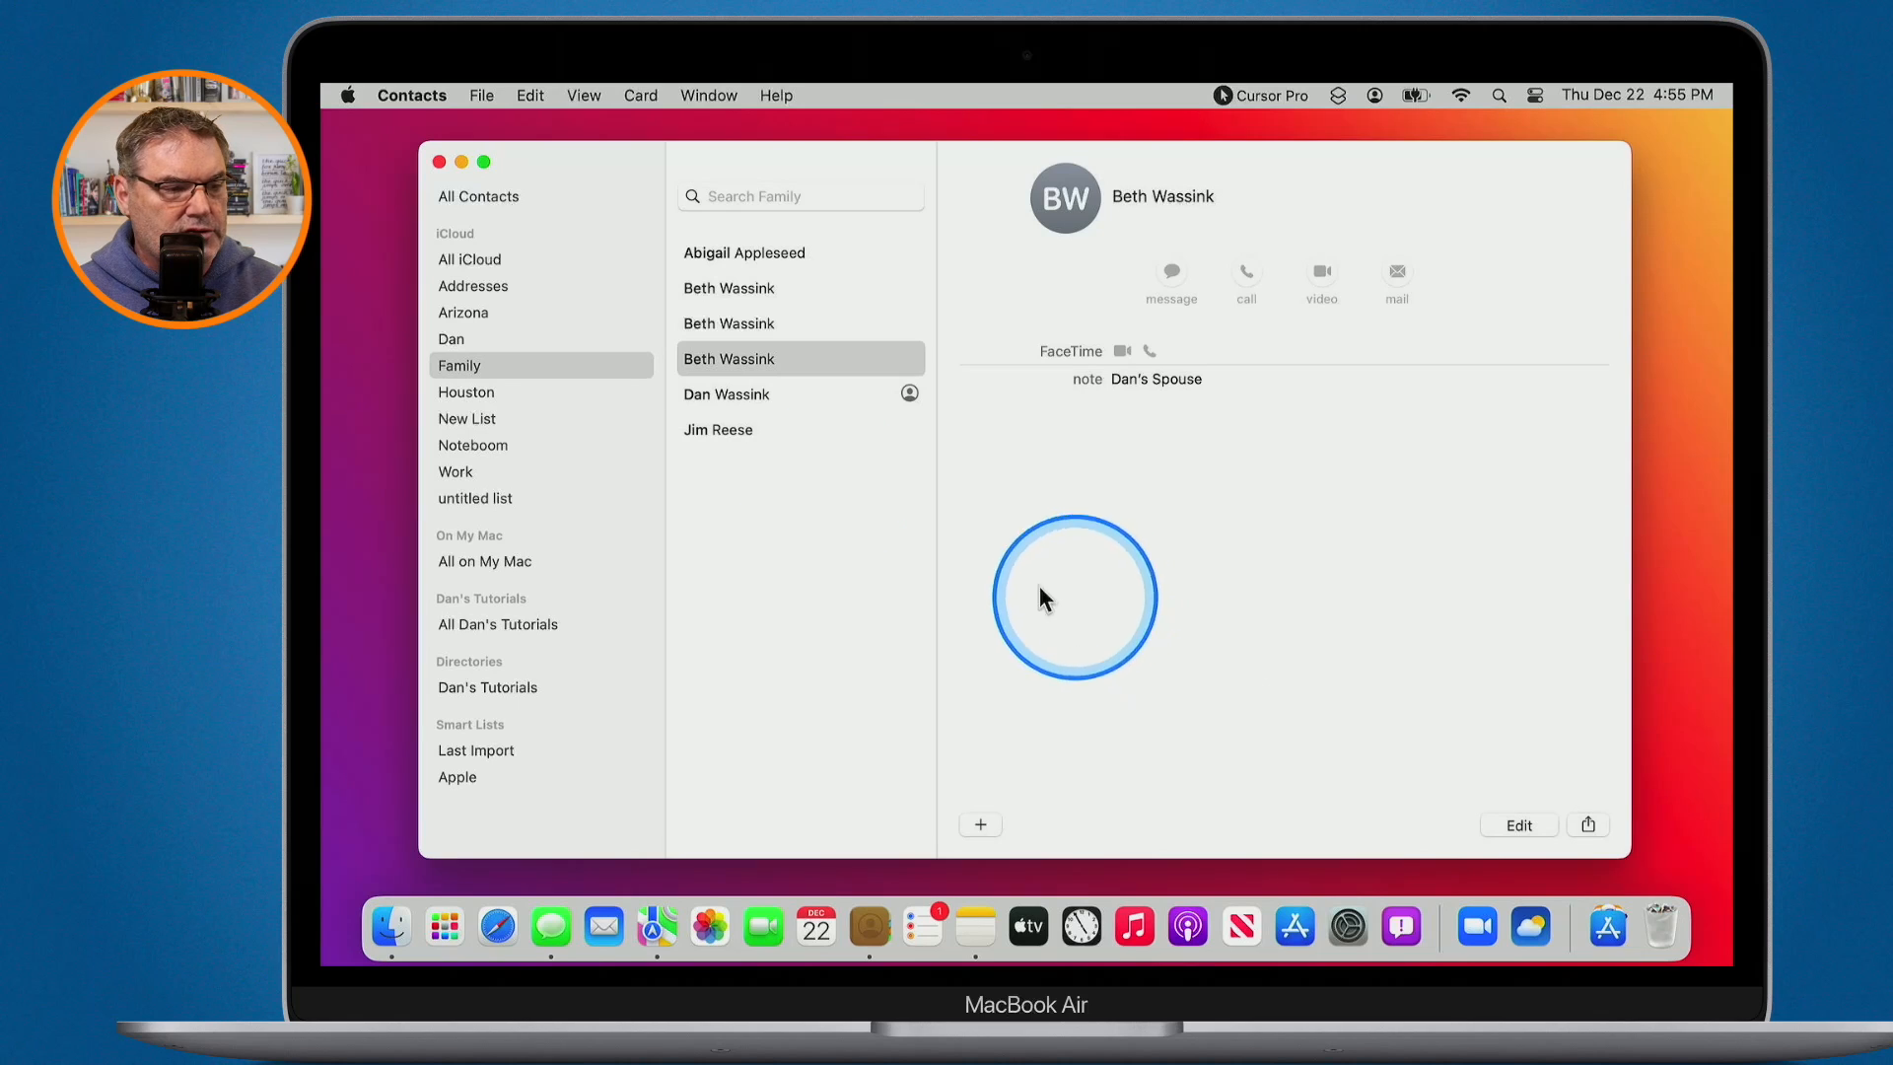
- Export the spouse's card as a vCard, opening the save dialog in Documents — iCloud
click(475, 91)
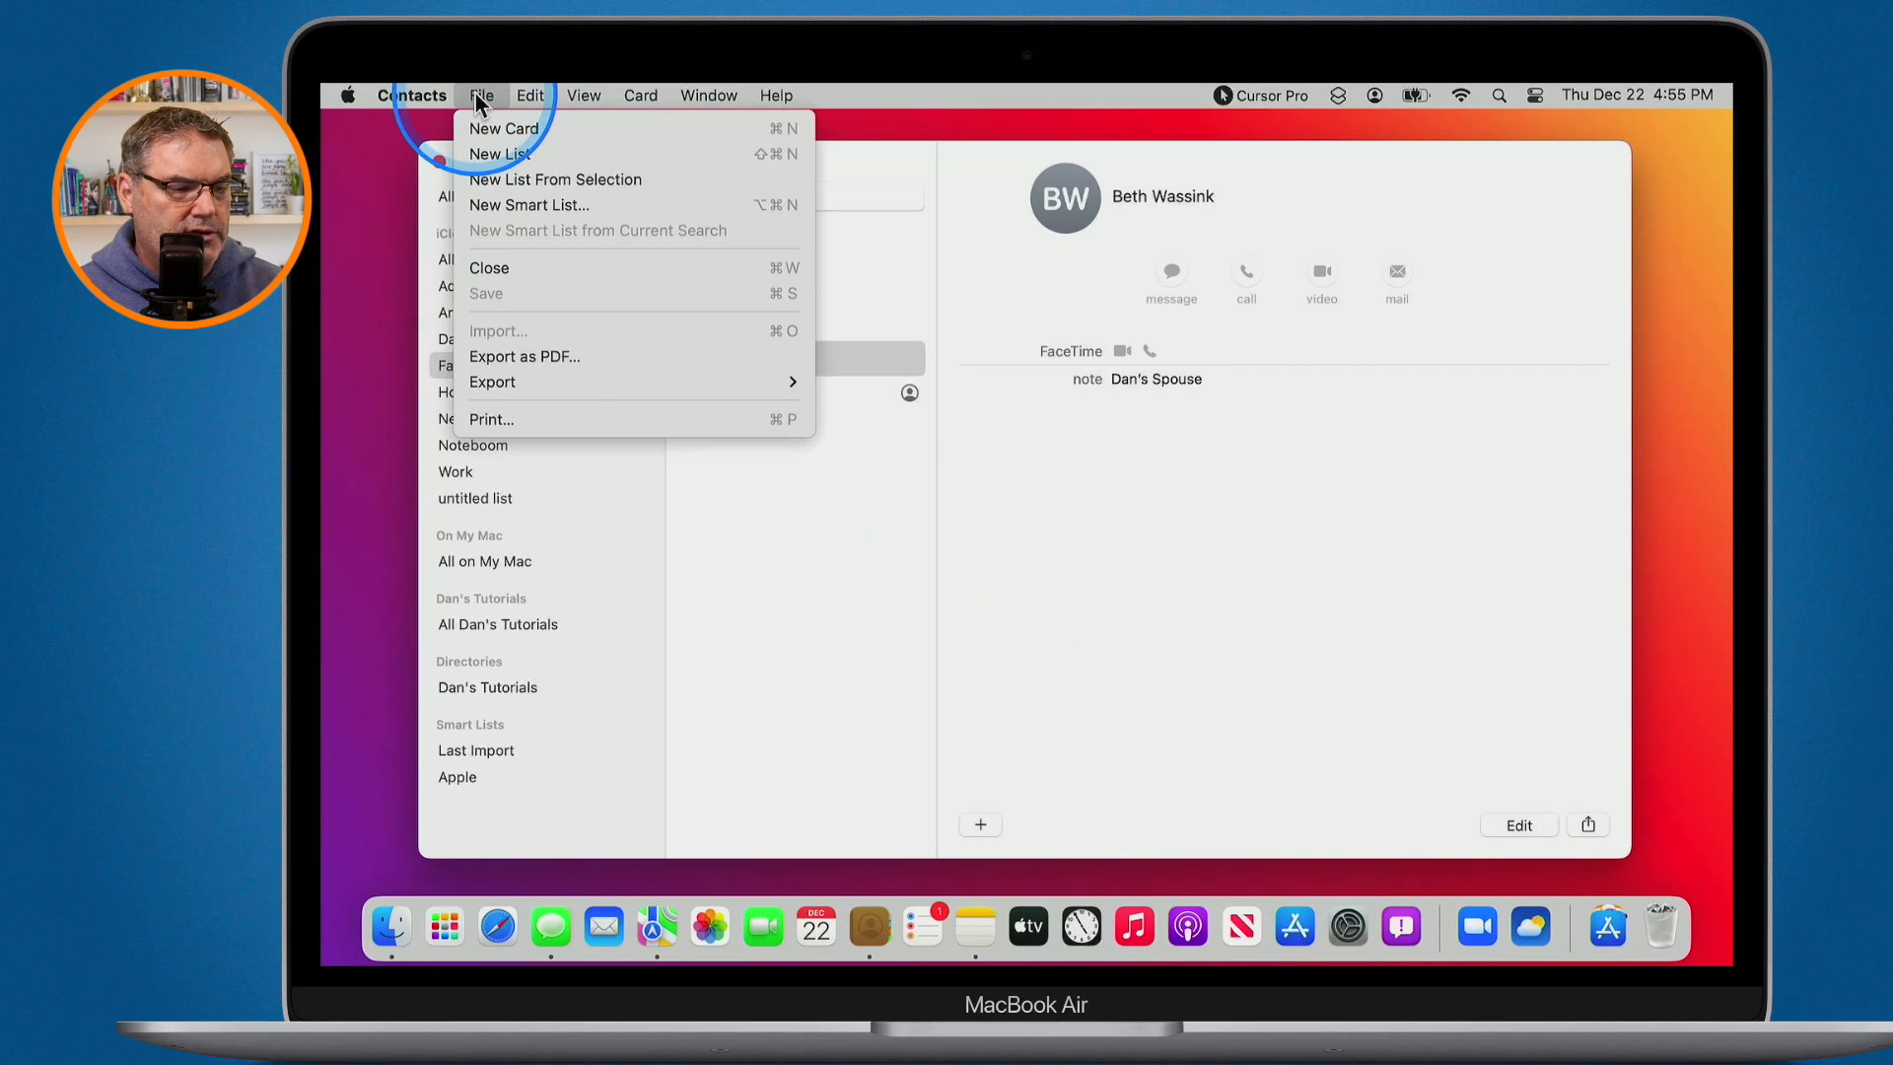
mouse_move(519, 379)
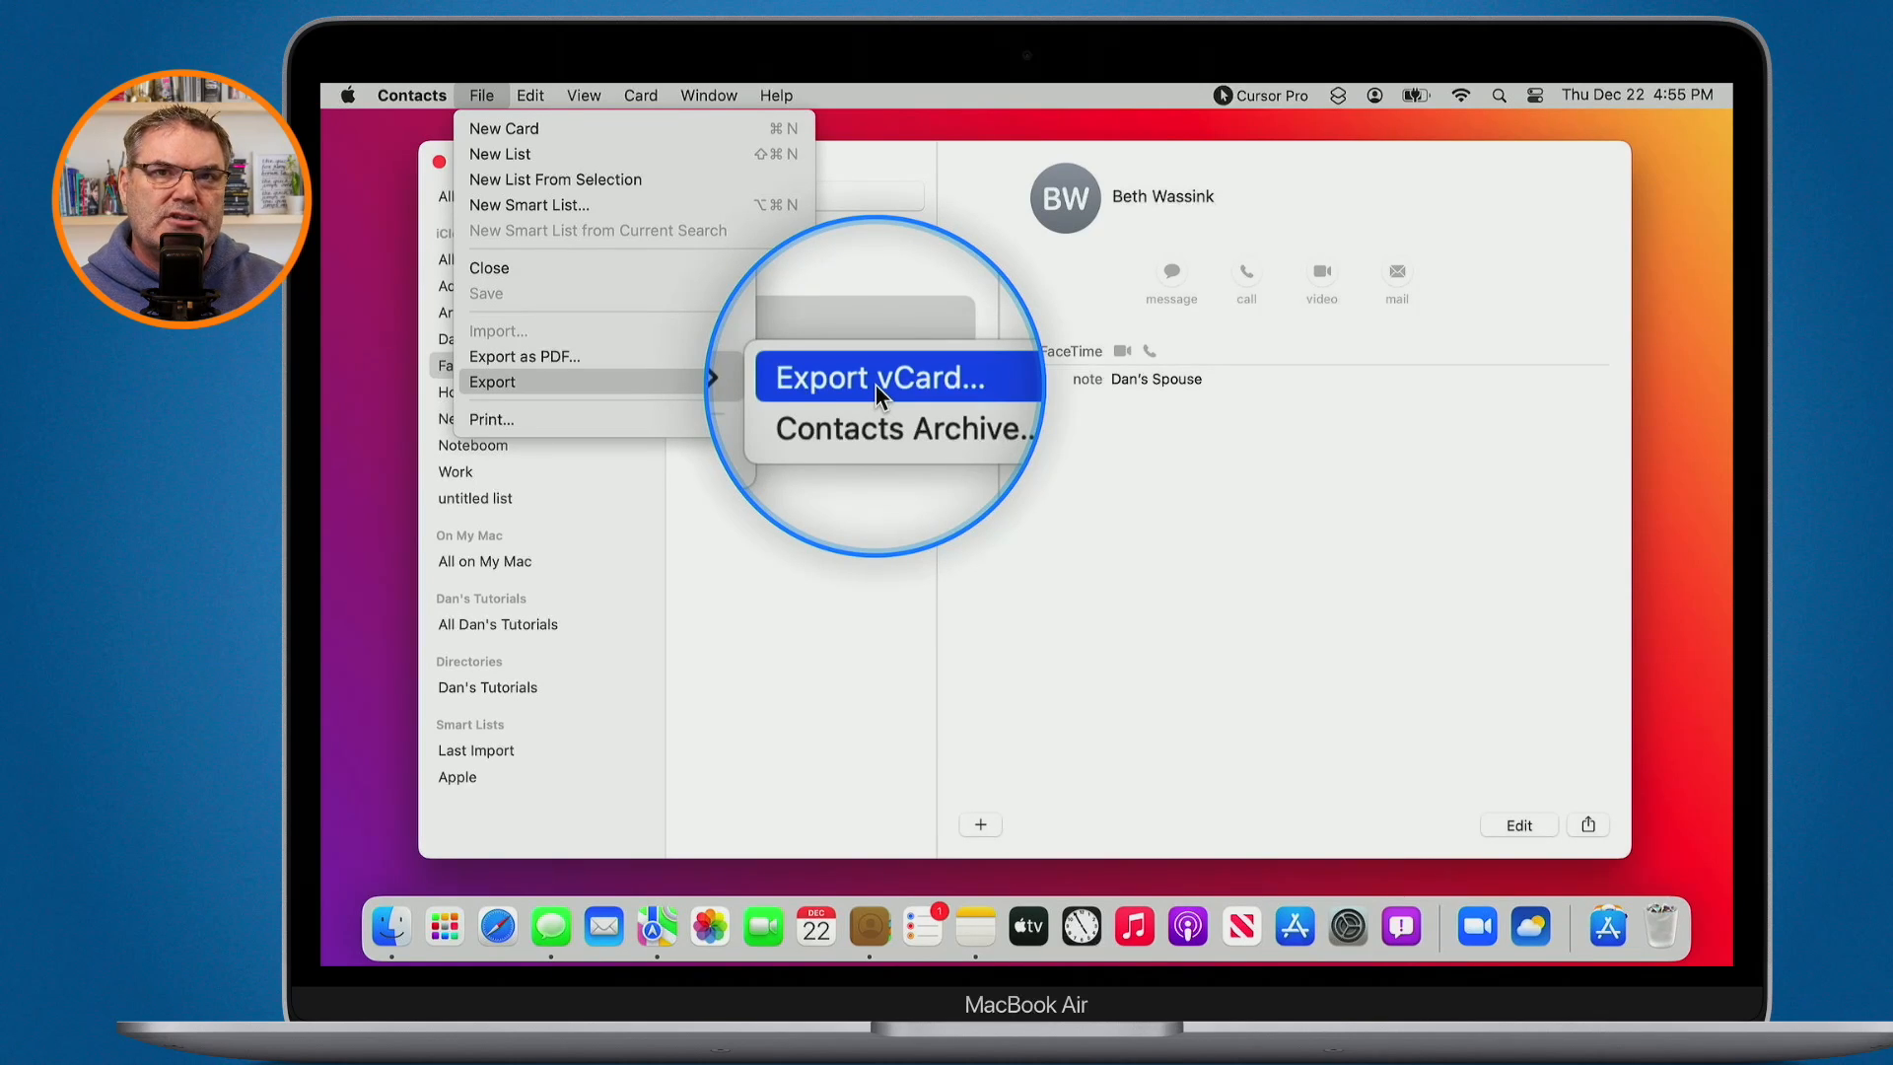
click(761, 558)
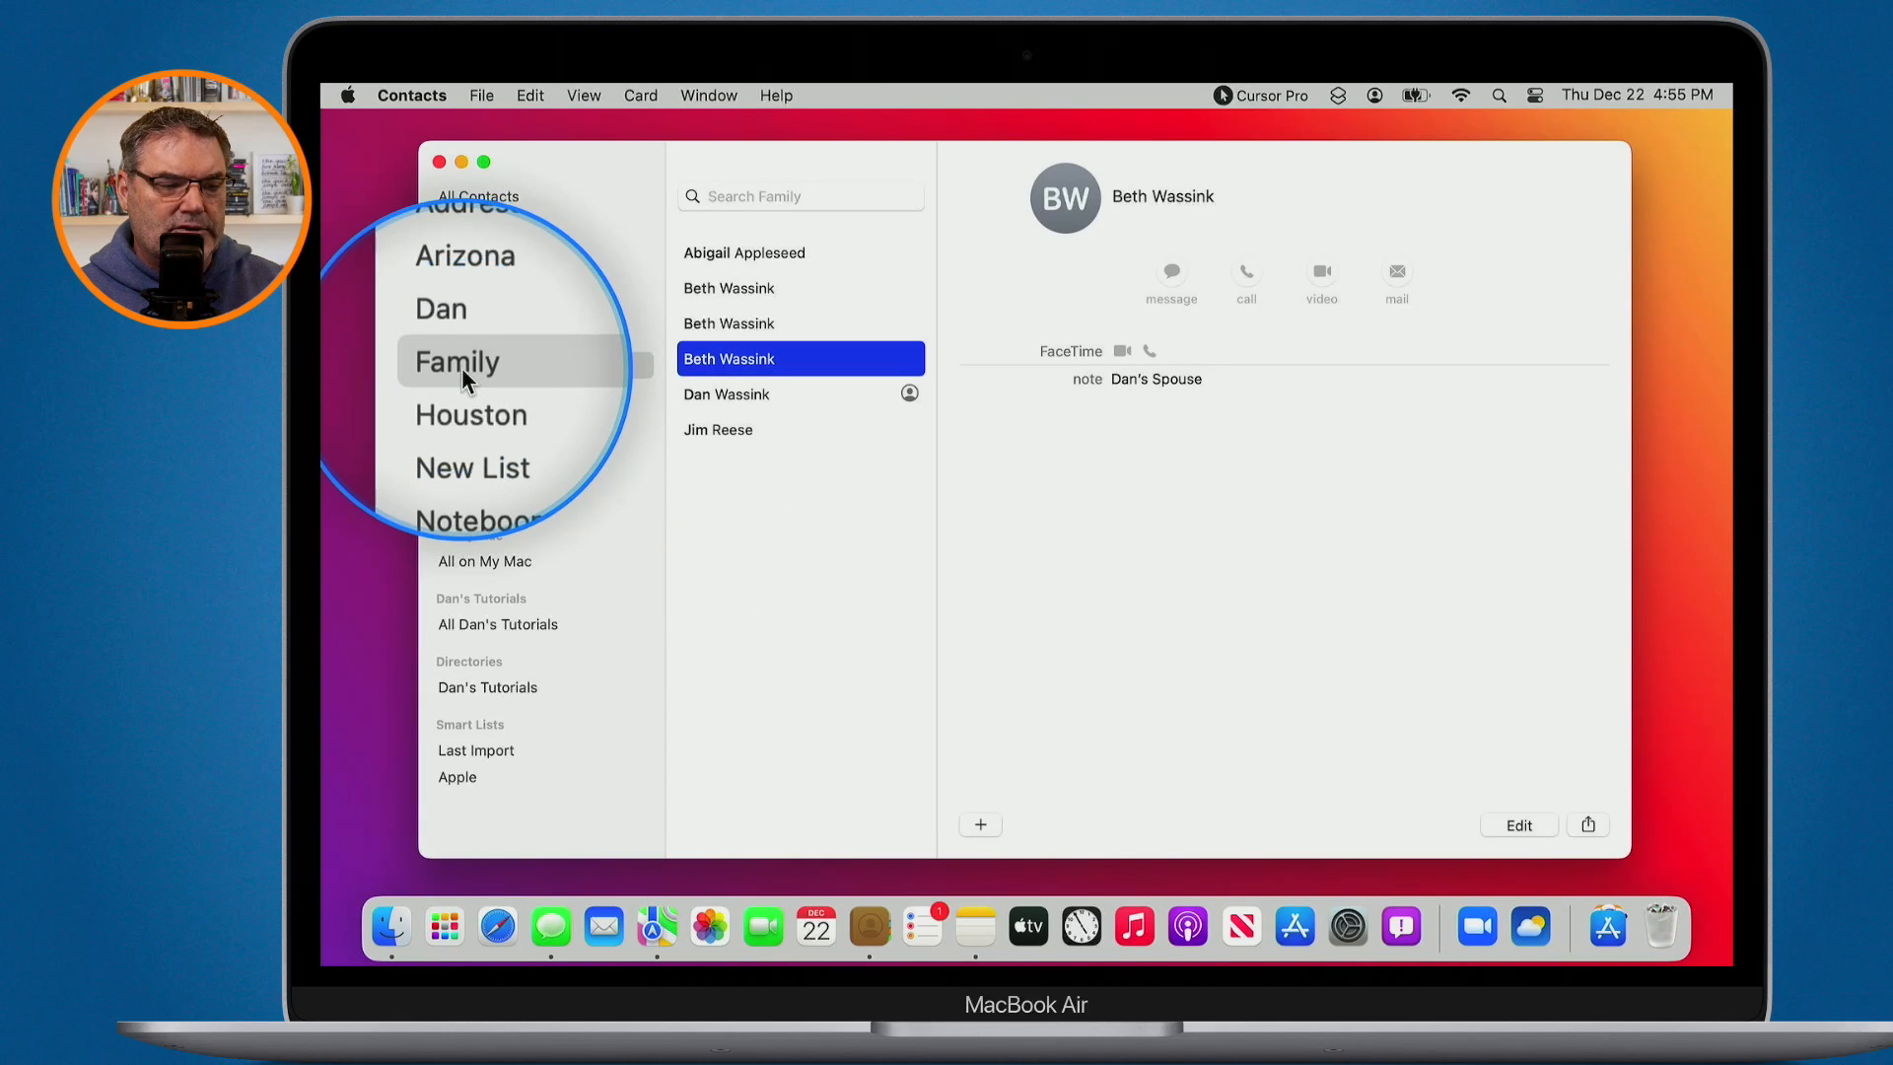
click(481, 95)
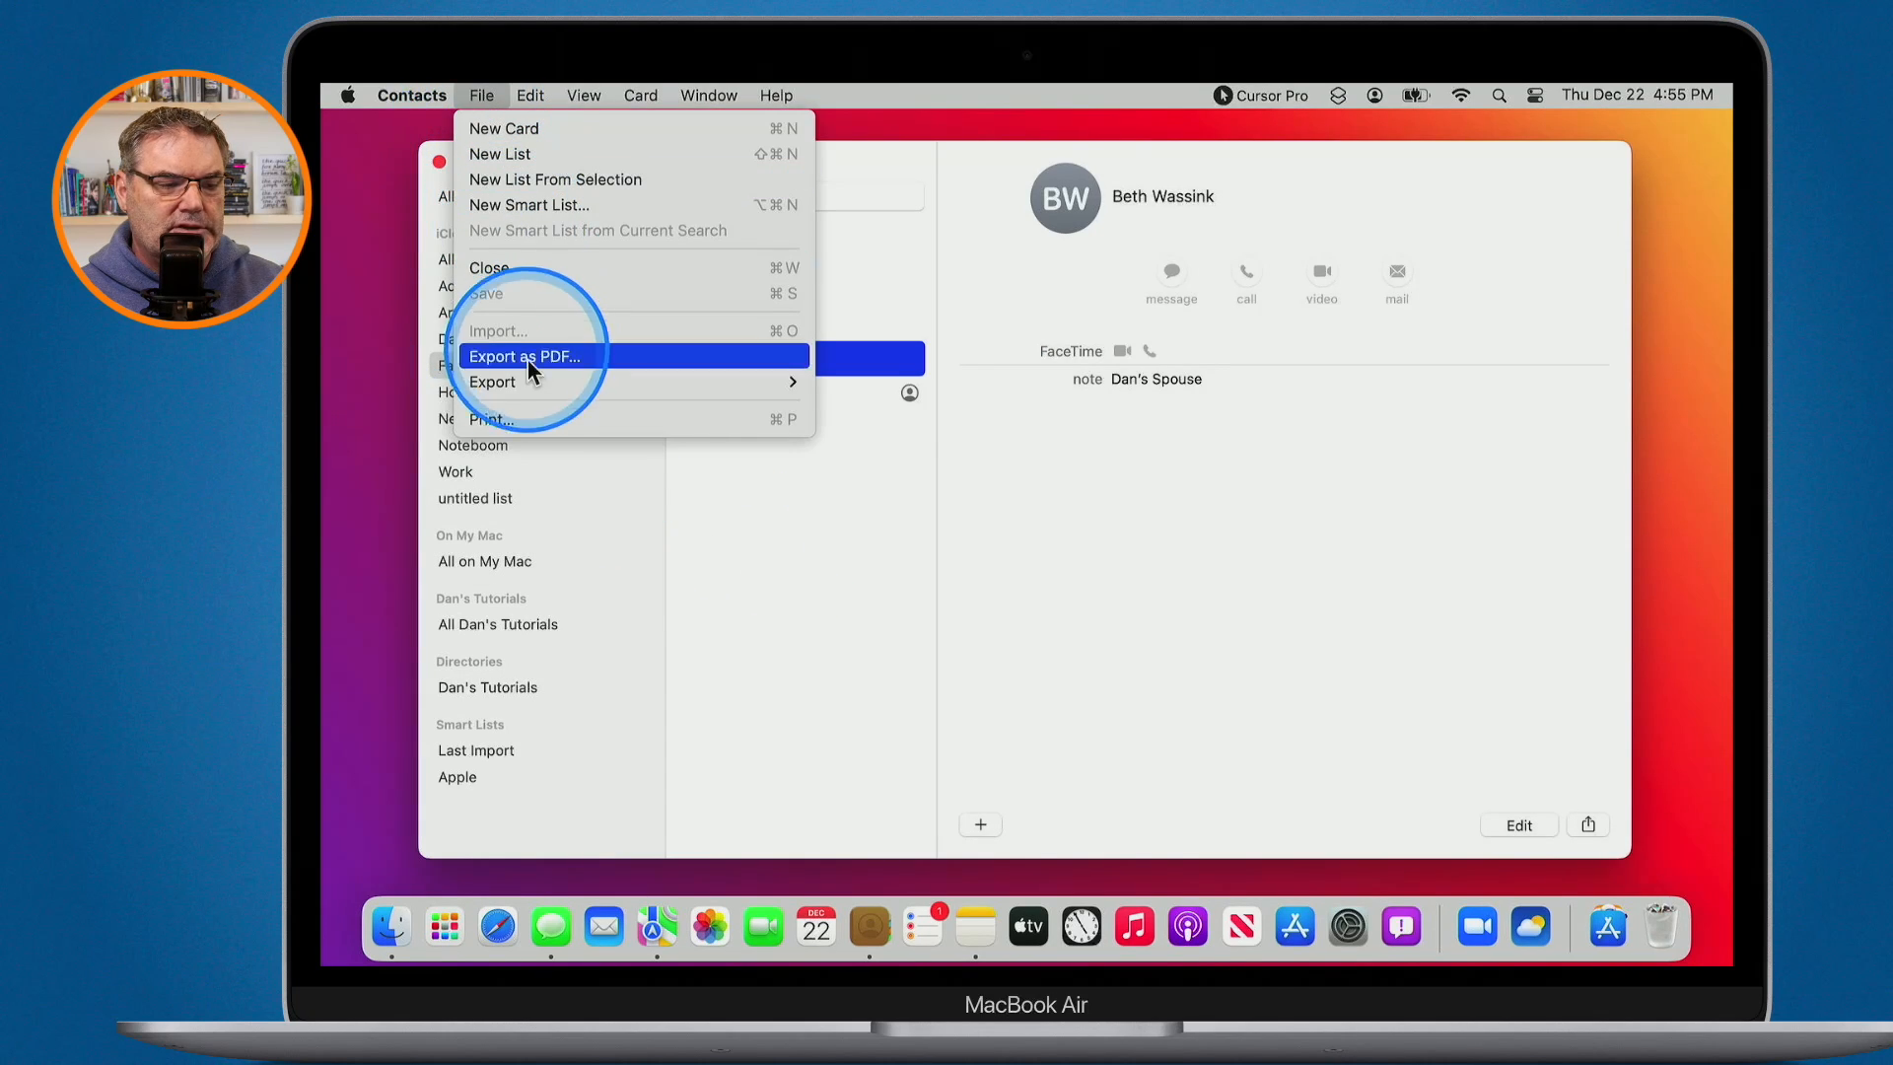
mouse_move(523, 377)
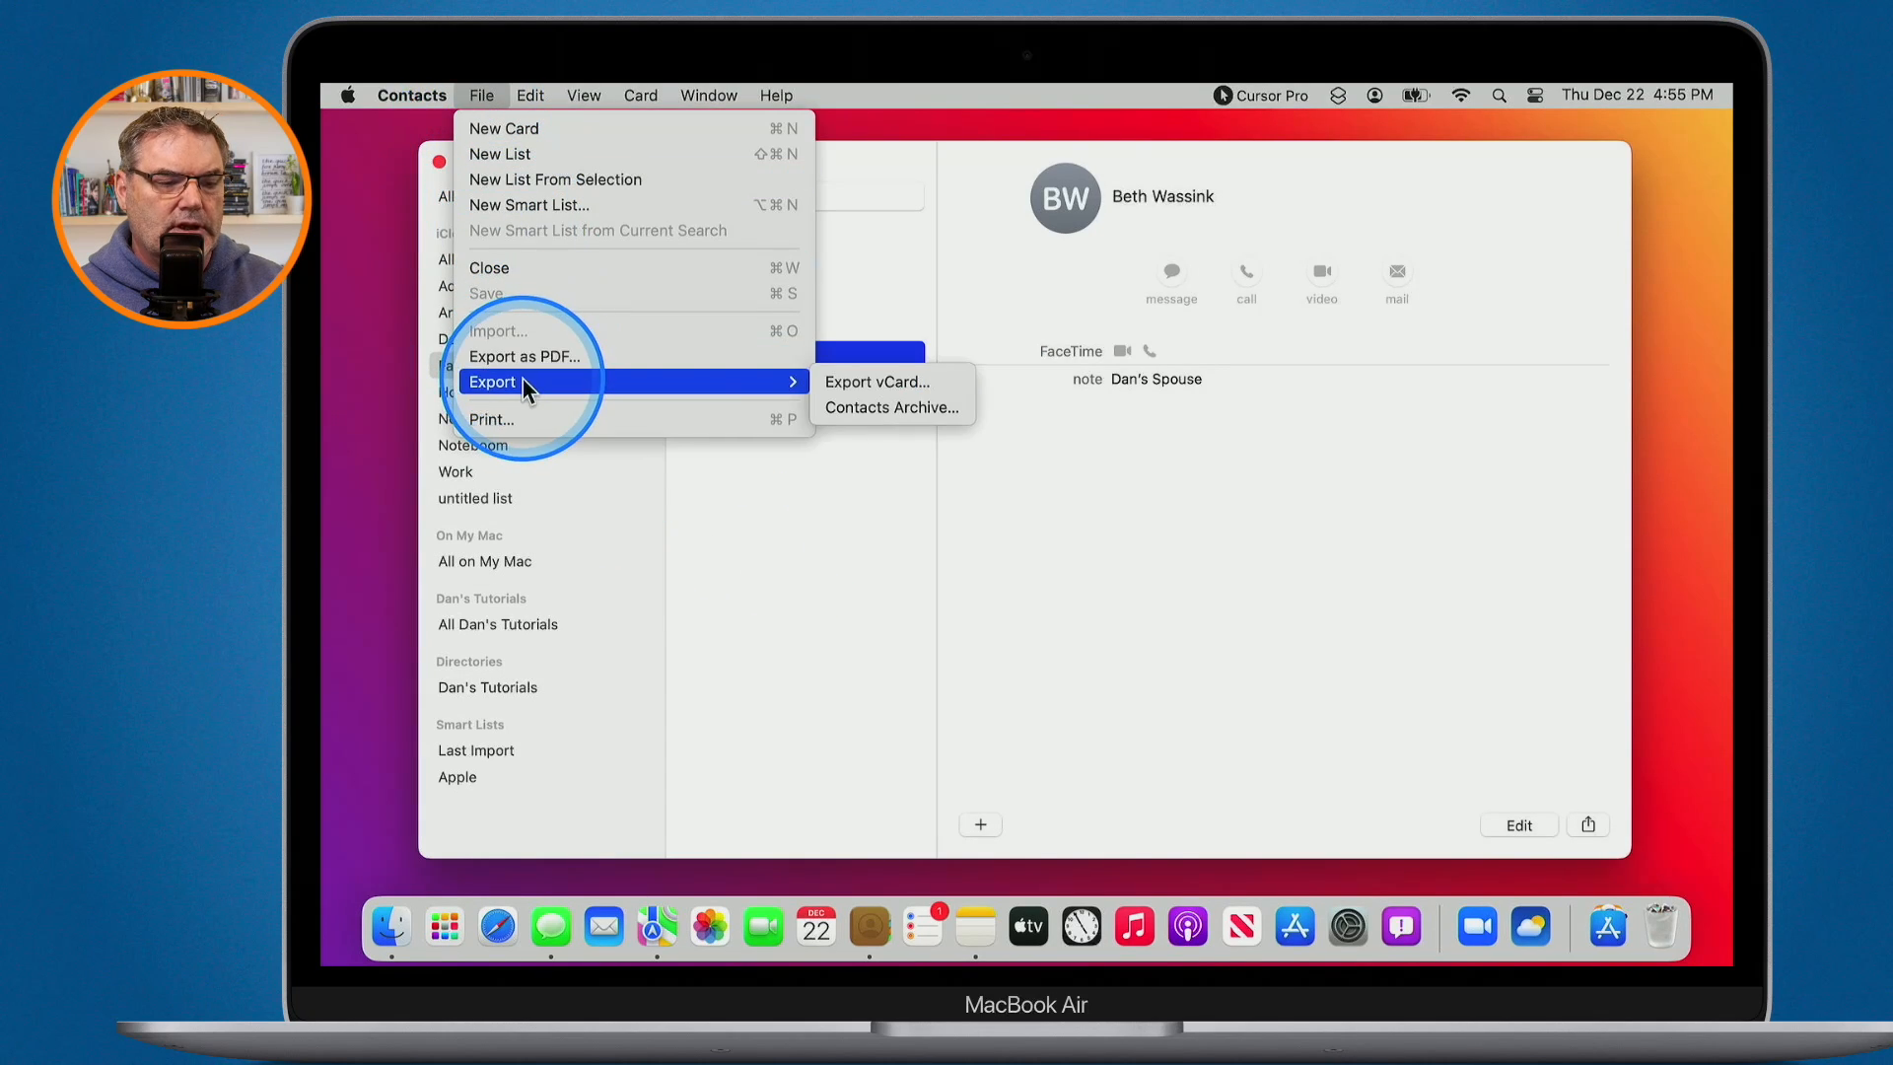
click(873, 379)
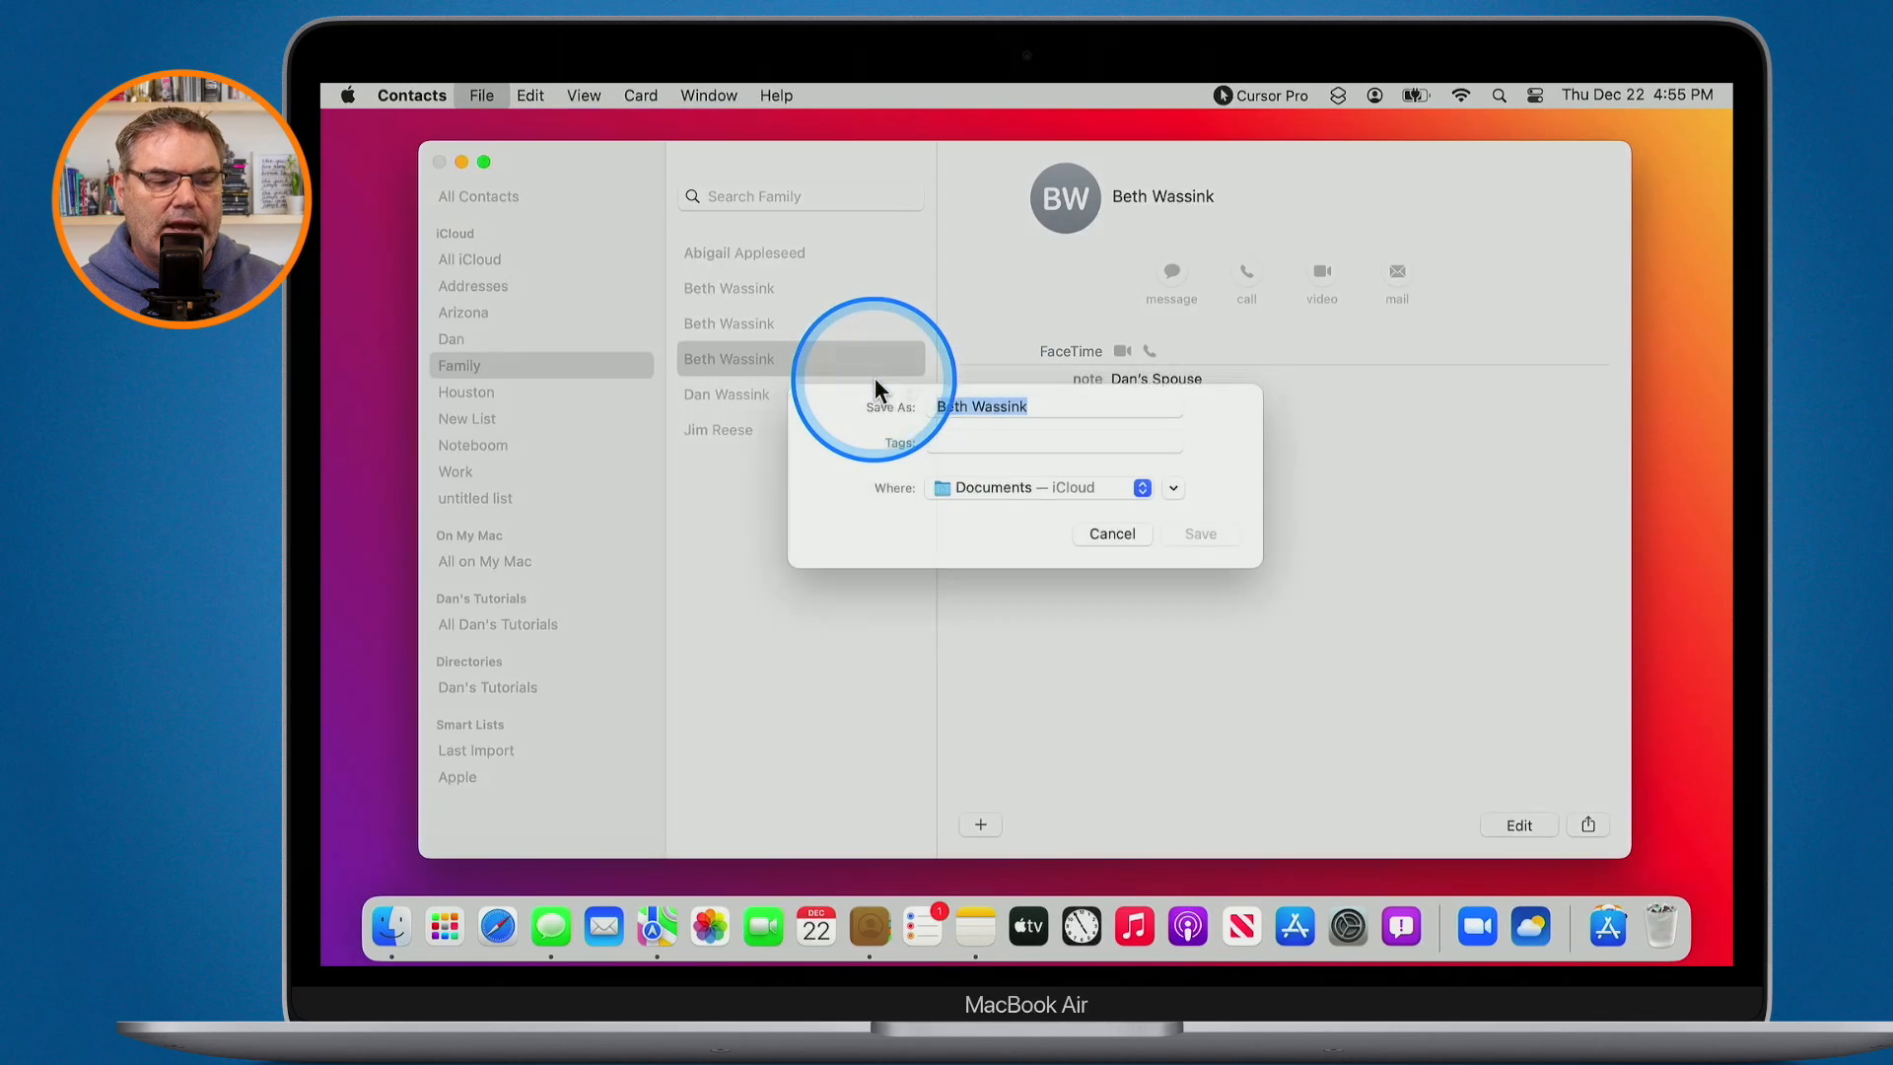